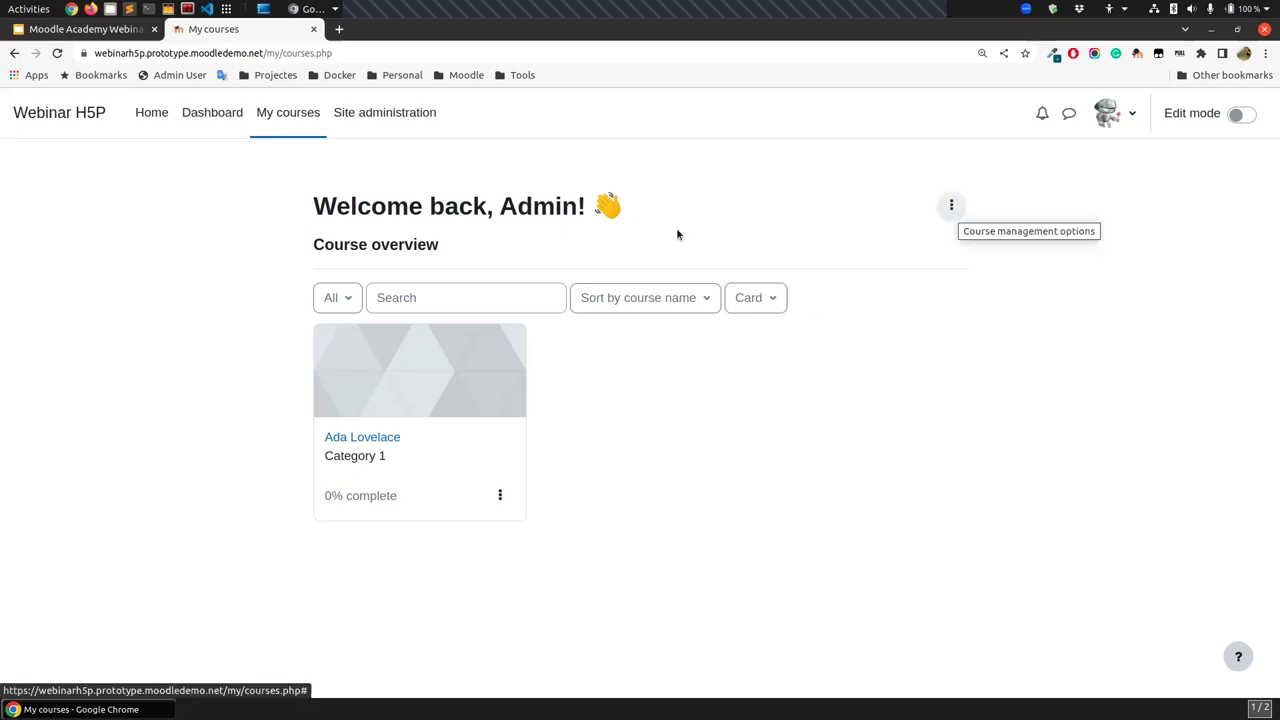
Step: Start a new Category 1 course via New course in the Course management options menu
{"action": "left_click", "coordinate": [952, 208]}
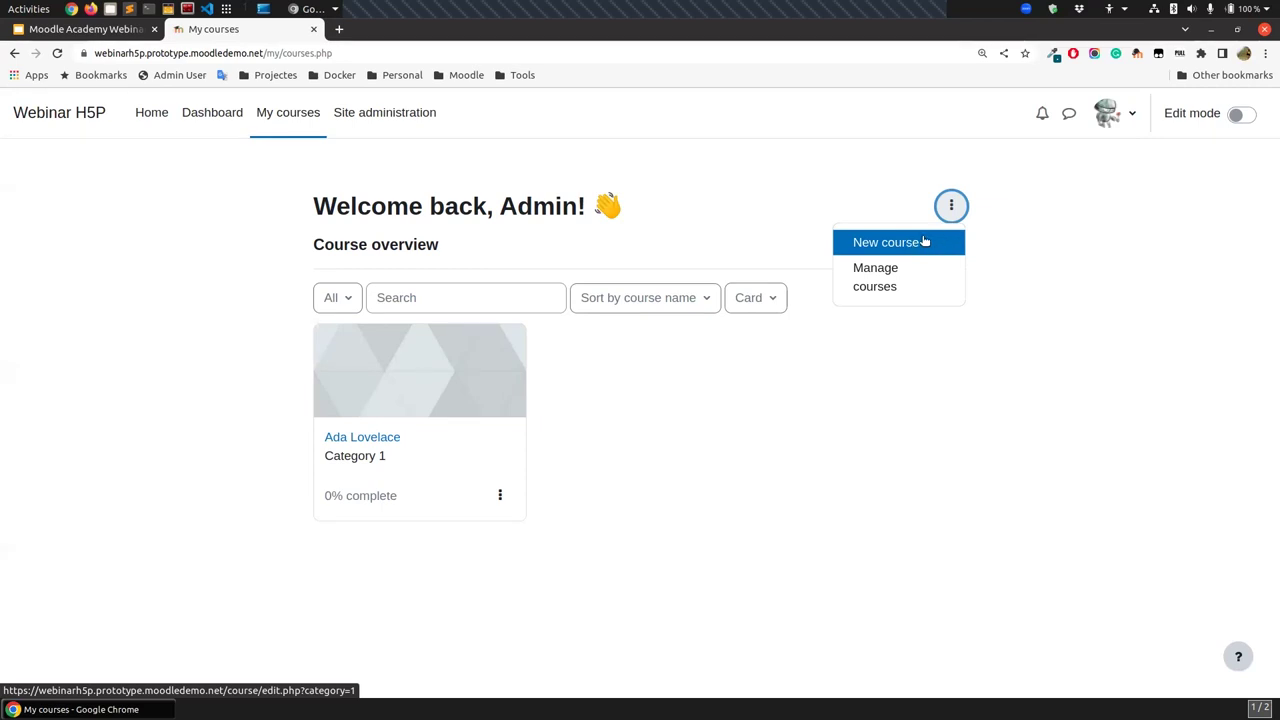
{"action": "left_click", "coordinate": [925, 242]}
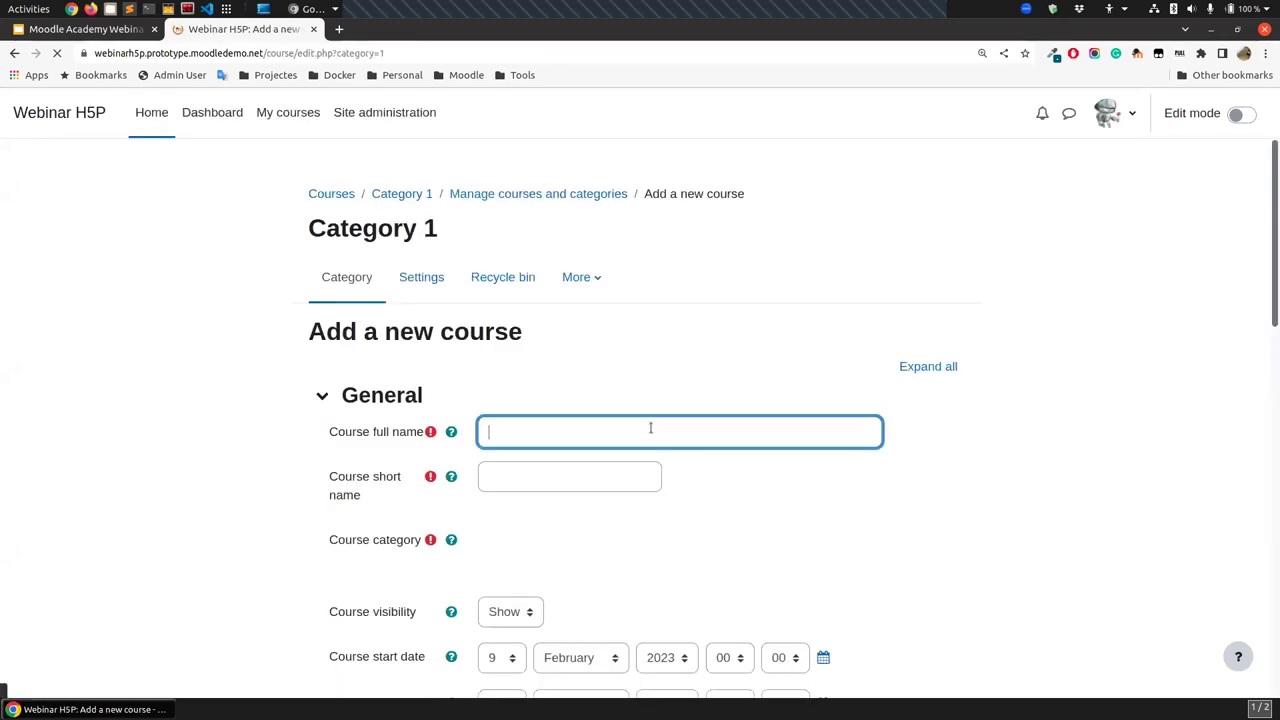
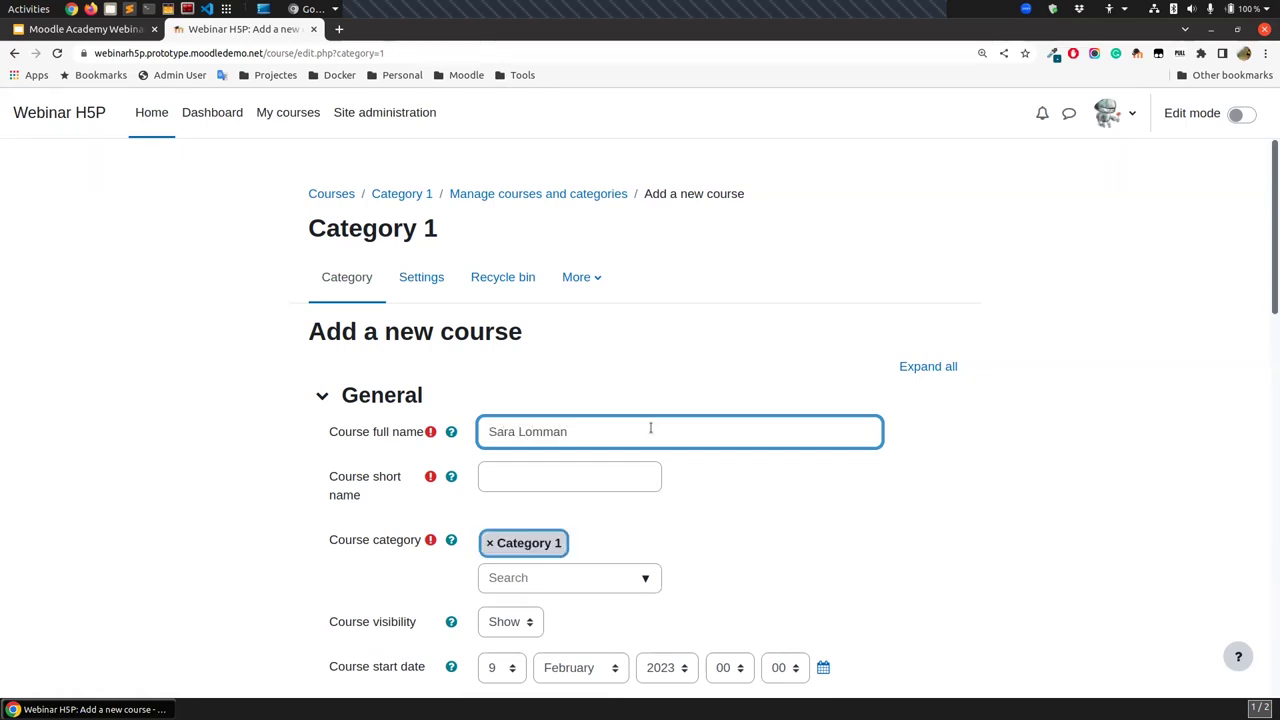
Step: Enter the person's name as the course full name and copy it into the short name
{"action": "key", "text": "ctrl+a"}
{"action": "key", "text": "ctrl+c"}
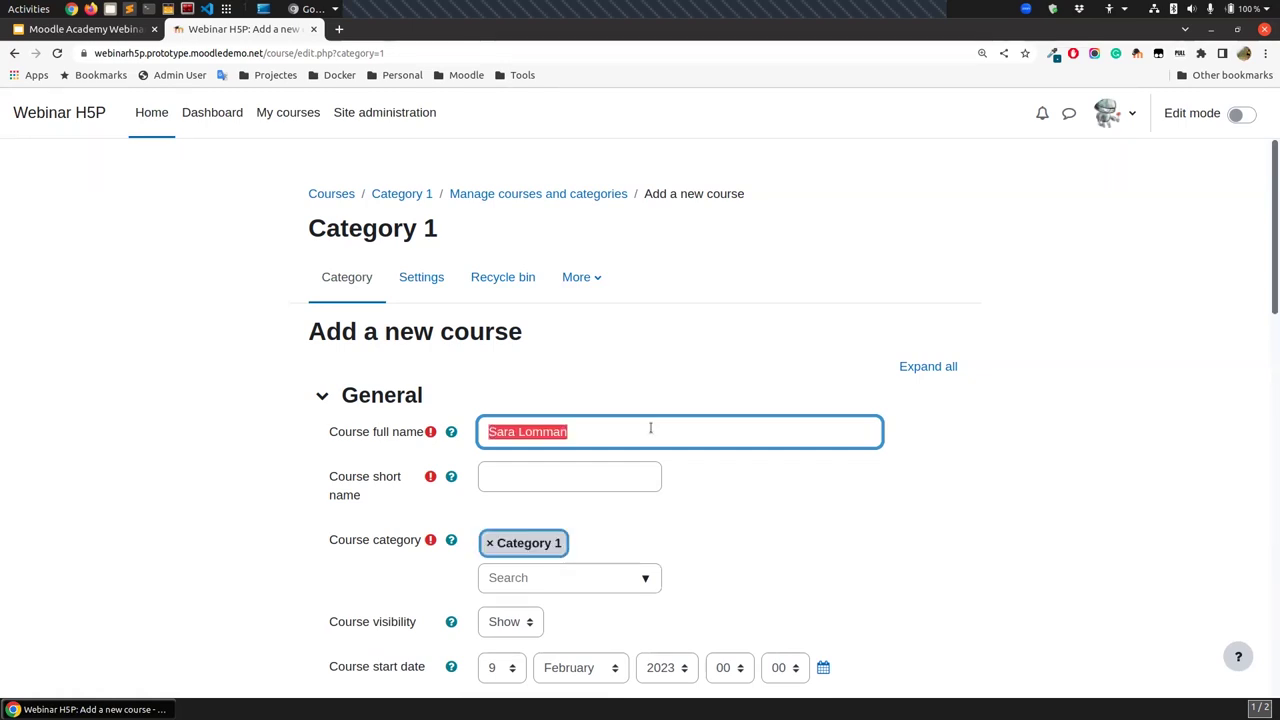
{"action": "left_click", "coordinate": [535, 488]}
{"action": "key", "text": "ctrl+v"}
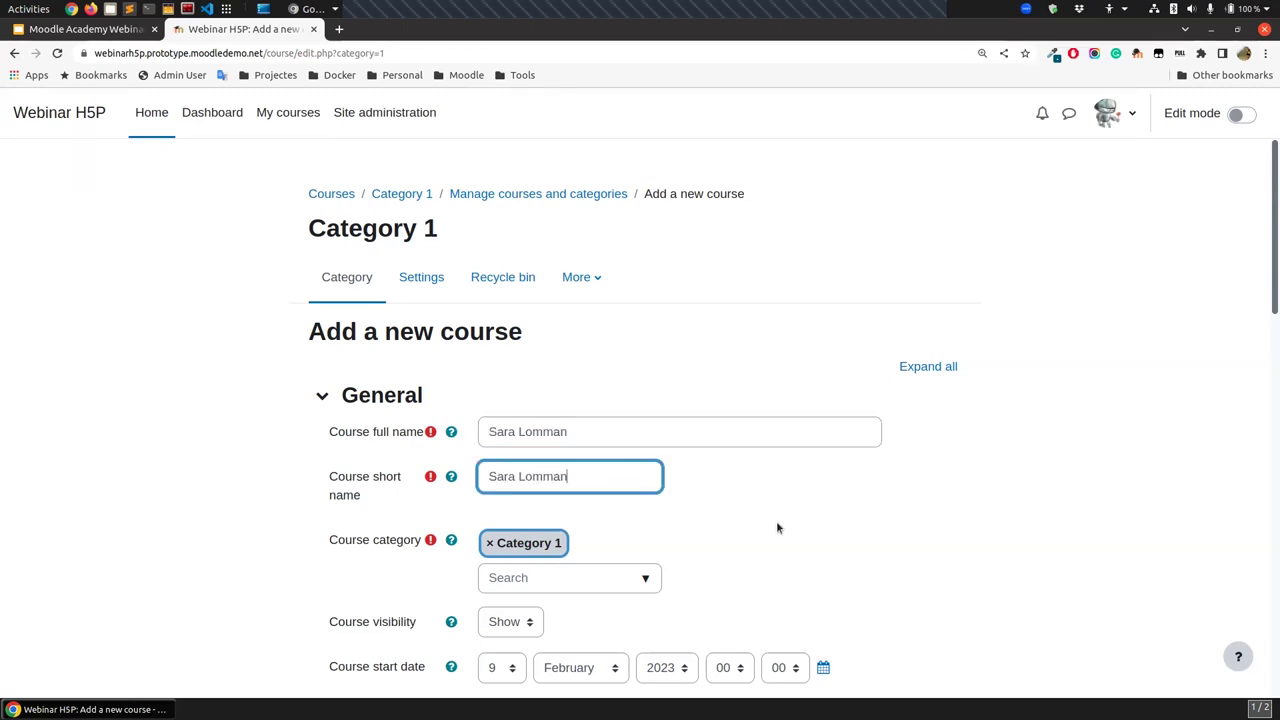
Step: Save the new course and display its page
{"action": "scroll", "coordinate": [777, 527], "scroll_direction": "down", "scroll_amount": 1}
{"action": "scroll", "coordinate": [776, 521], "scroll_direction": "down", "scroll_amount": 10}
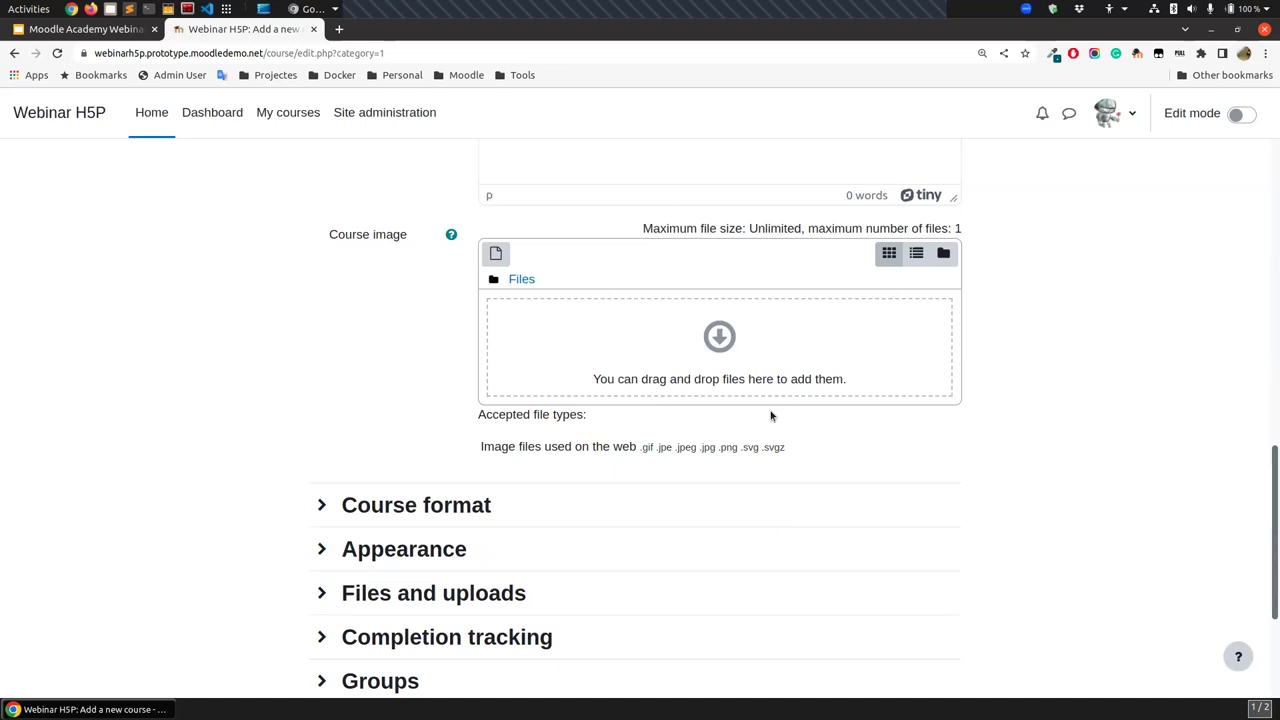
{"action": "scroll", "coordinate": [770, 415], "scroll_direction": "down", "scroll_amount": 5}
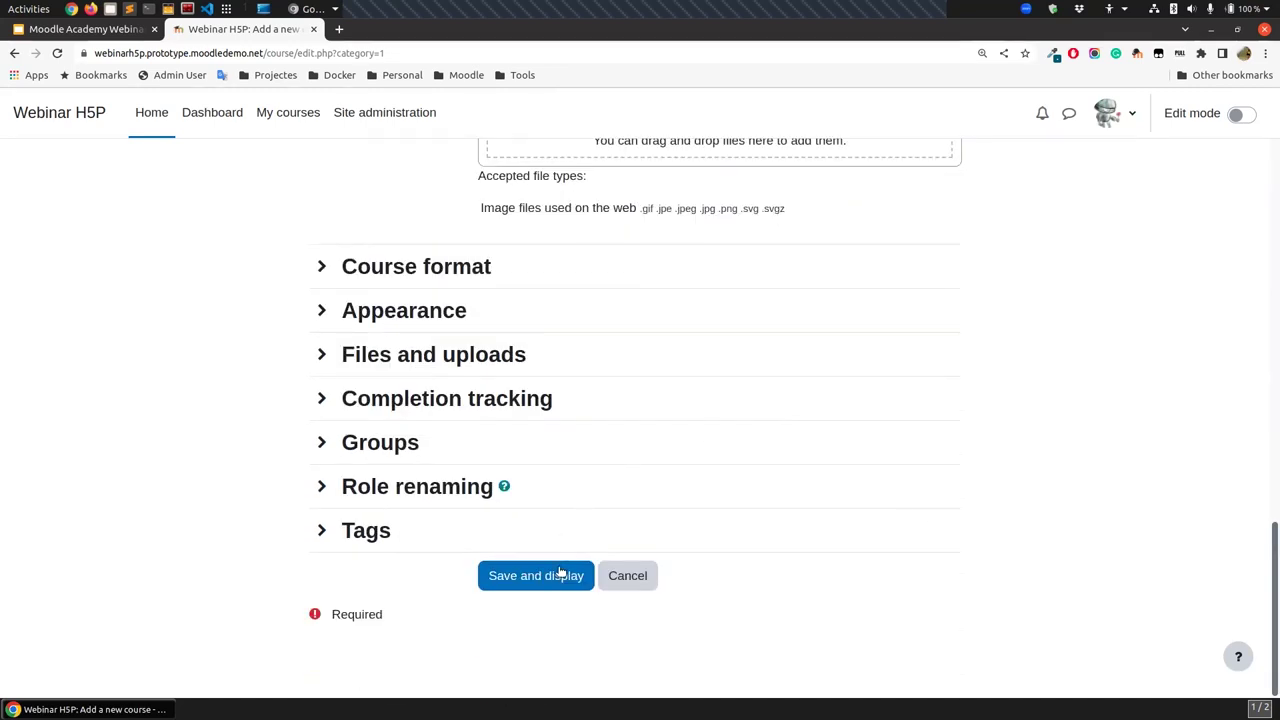
{"action": "left_click", "coordinate": [560, 574]}
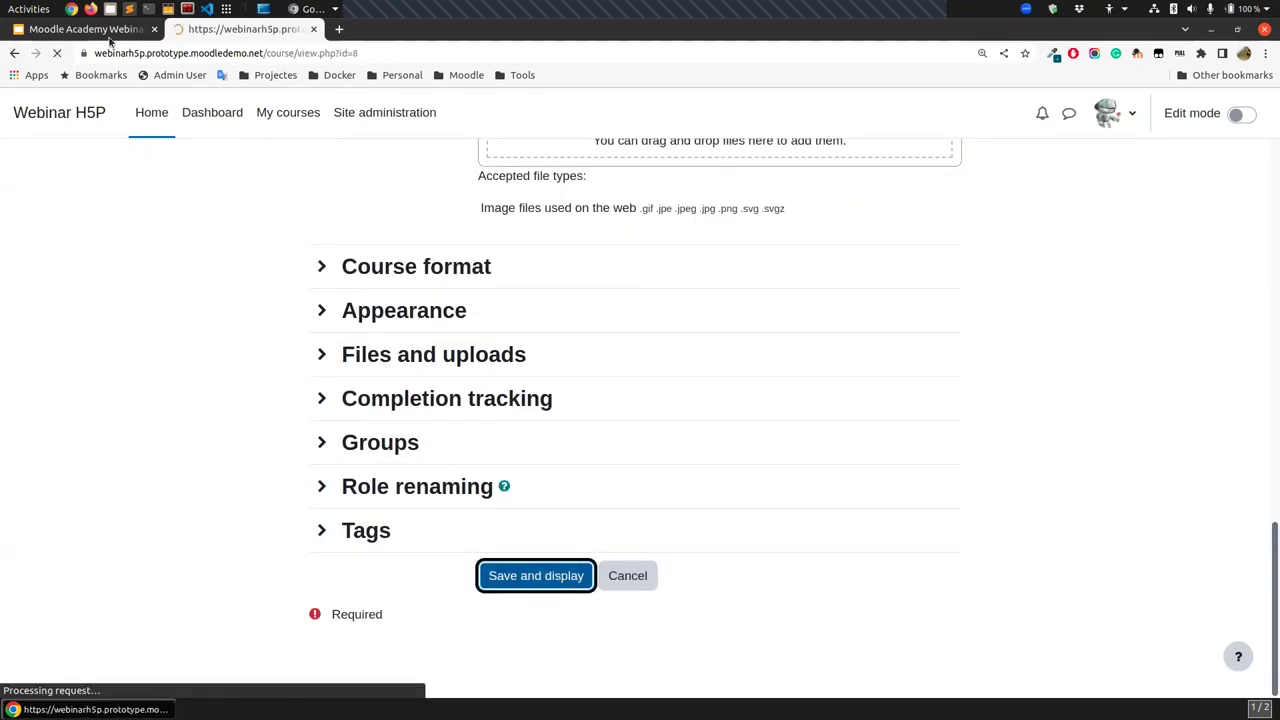
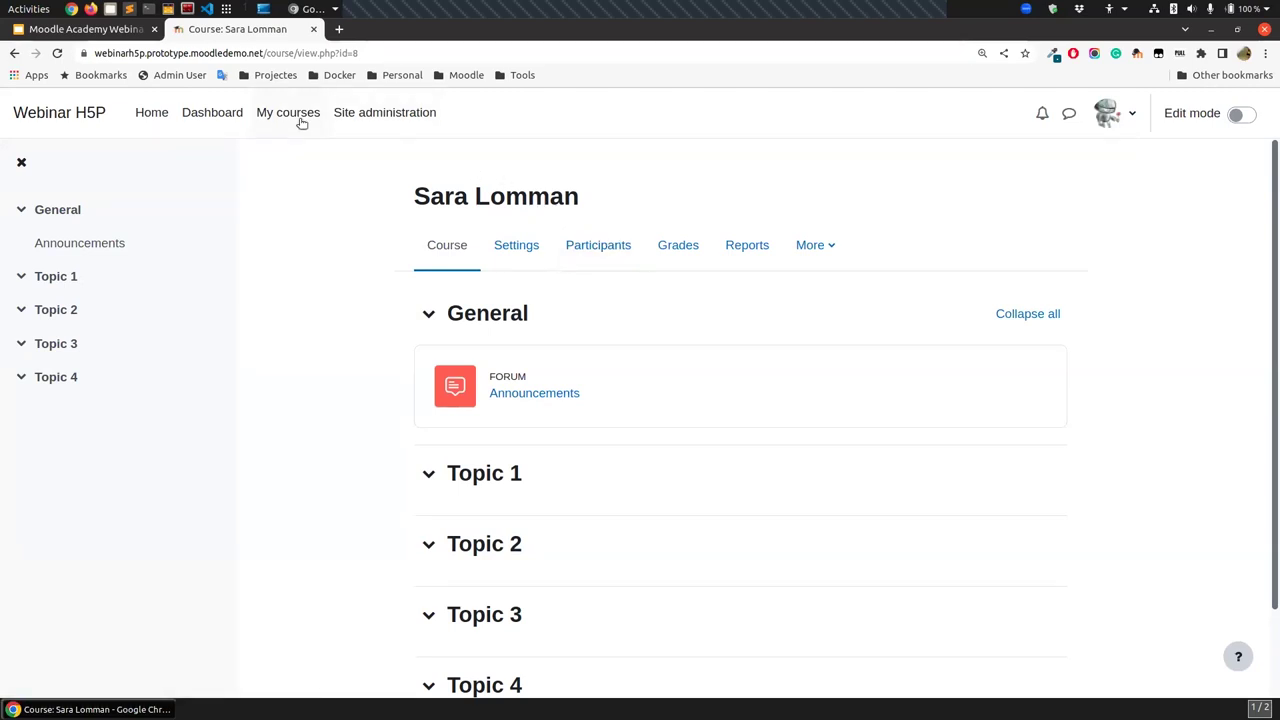
{"action": "right_click", "coordinate": [300, 121]}
{"action": "left_click", "coordinate": [289, 121]}
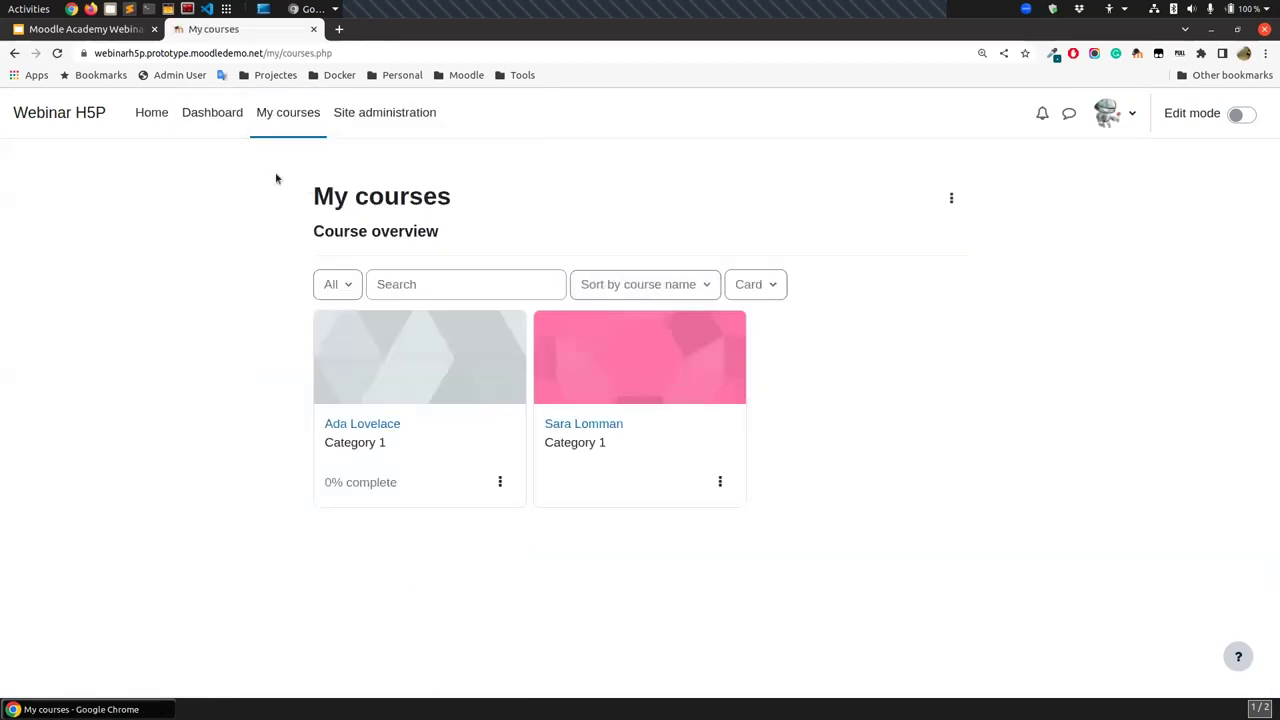
{"action": "left_click", "coordinate": [172, 124]}
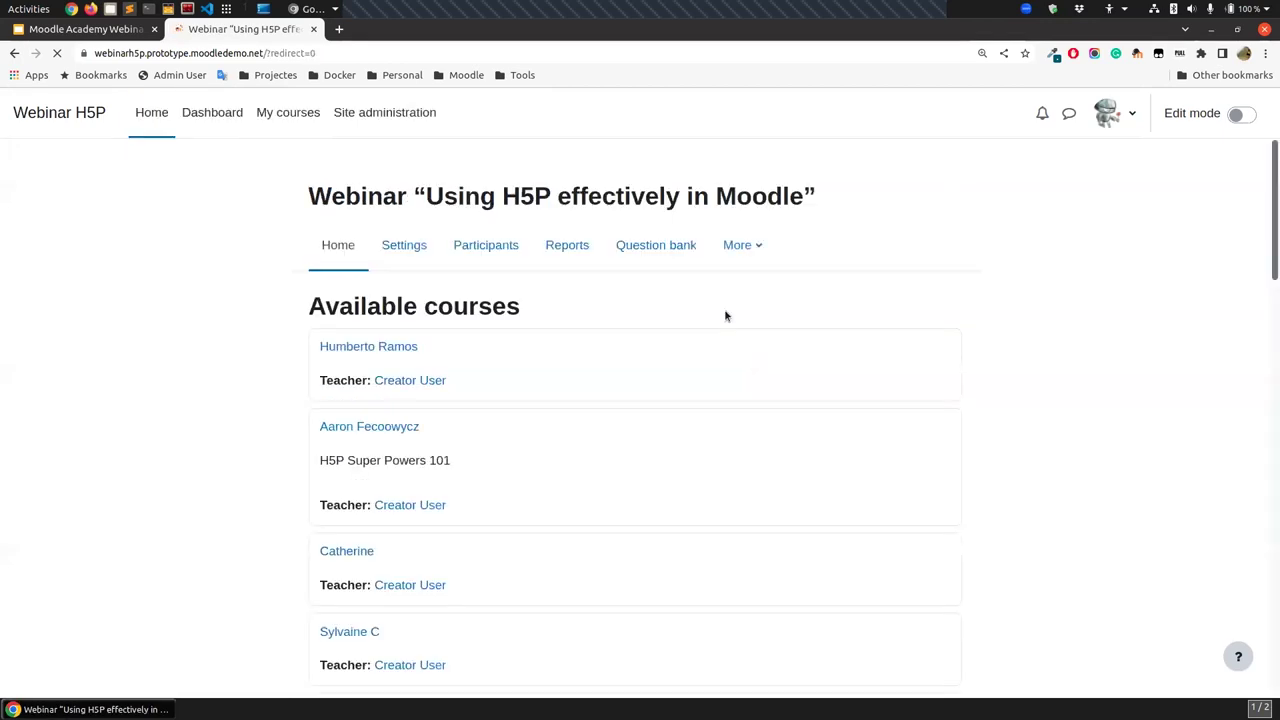
{"action": "scroll", "coordinate": [661, 467], "scroll_direction": "down", "scroll_amount": 8}
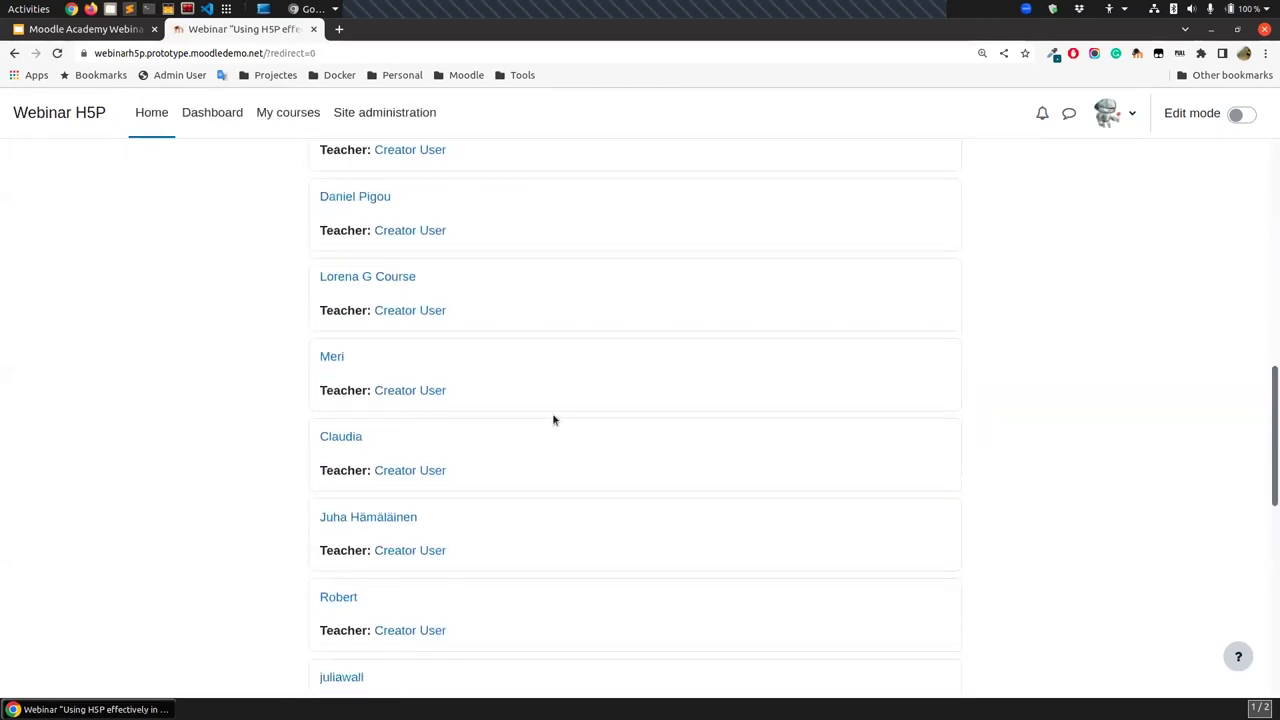
{"action": "scroll", "coordinate": [554, 420], "scroll_direction": "up", "scroll_amount": 9}
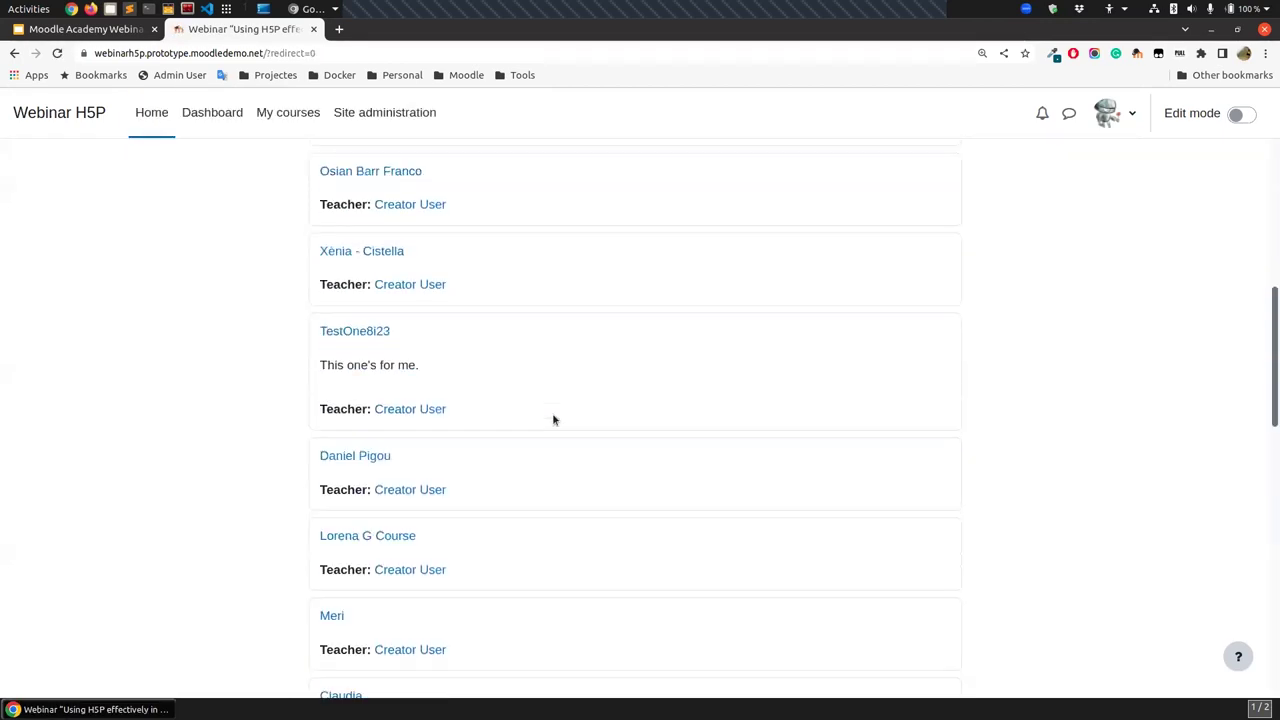
{"action": "left_click", "coordinate": [312, 114]}
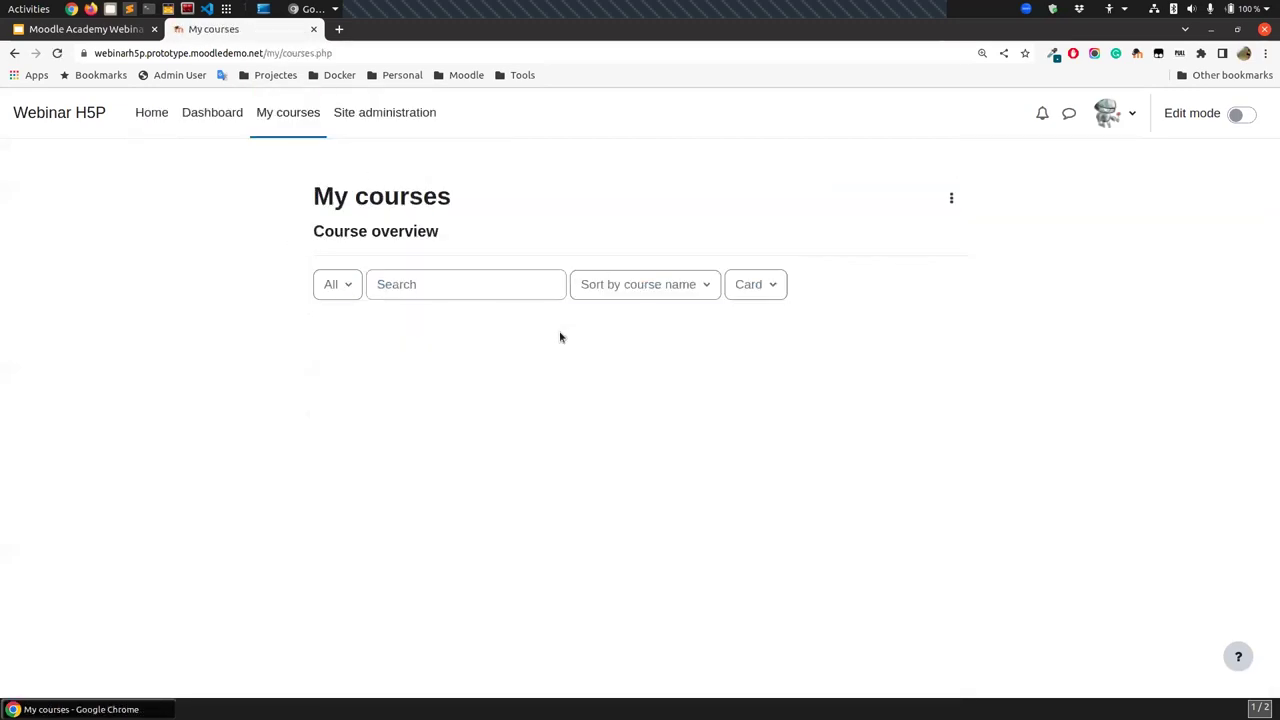
{"action": "left_click", "coordinate": [590, 425]}
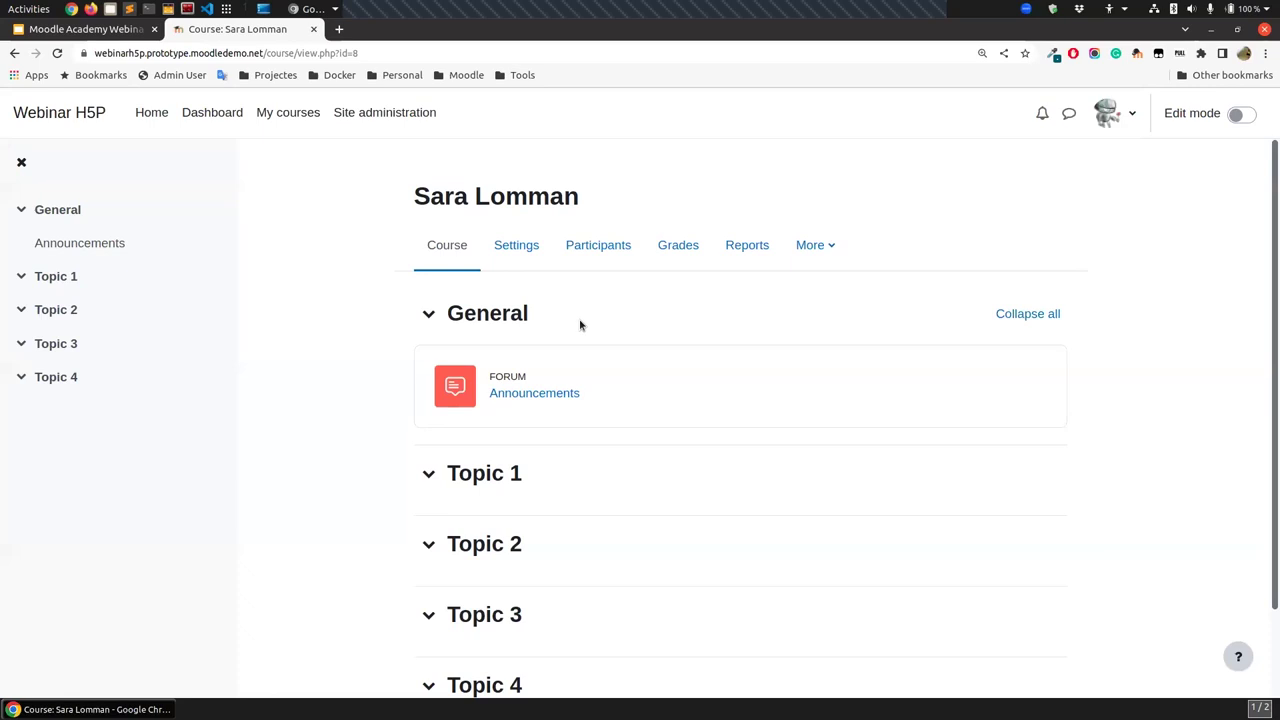
Step: Open the course's Content bank and scroll the Add list of H5P types to Fill in the Blanks
{"action": "left_click", "coordinate": [828, 249]}
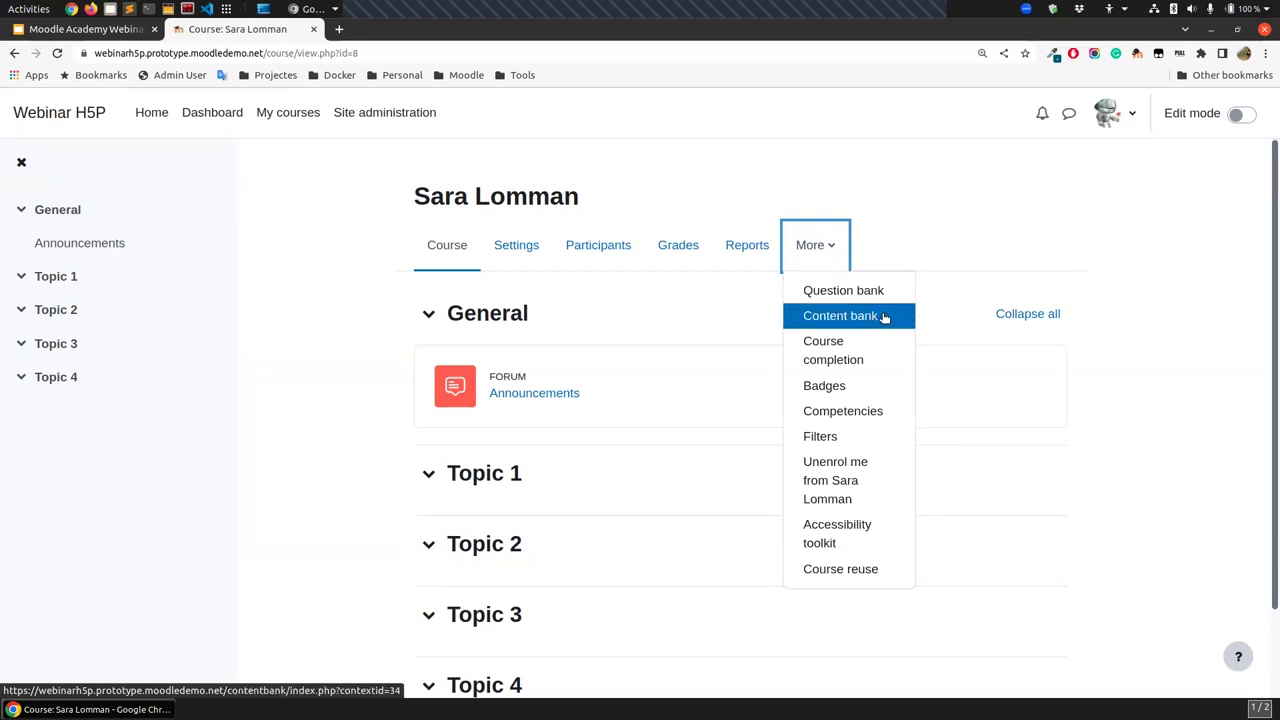
{"action": "left_click", "coordinate": [884, 317]}
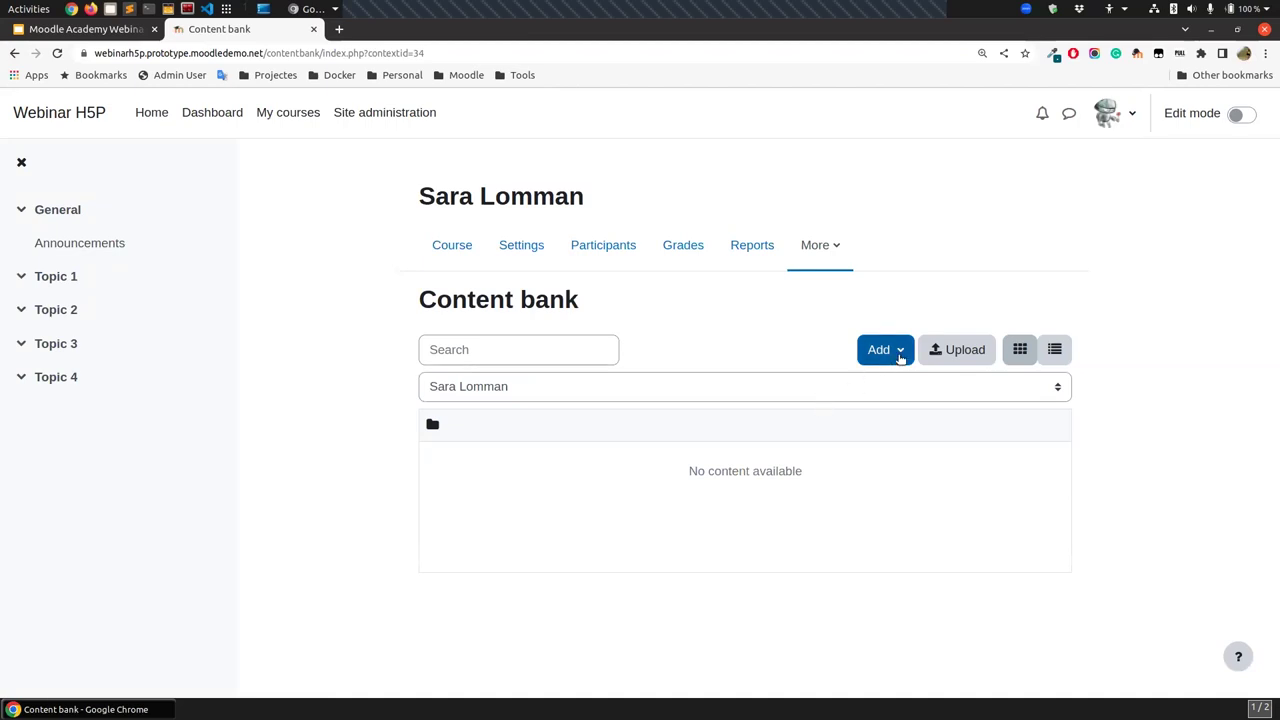
{"action": "left_click", "coordinate": [900, 357]}
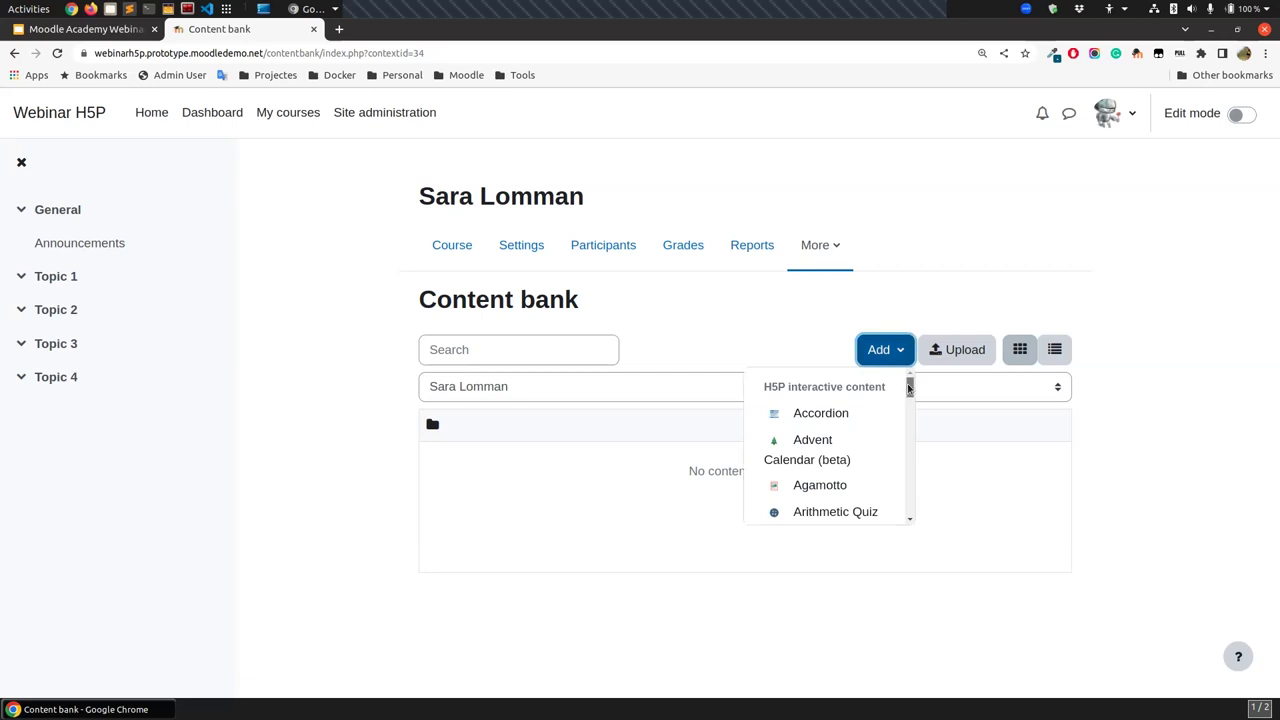
{"action": "left_click_drag", "start_coordinate": [909, 389], "coordinate": [909, 453]}
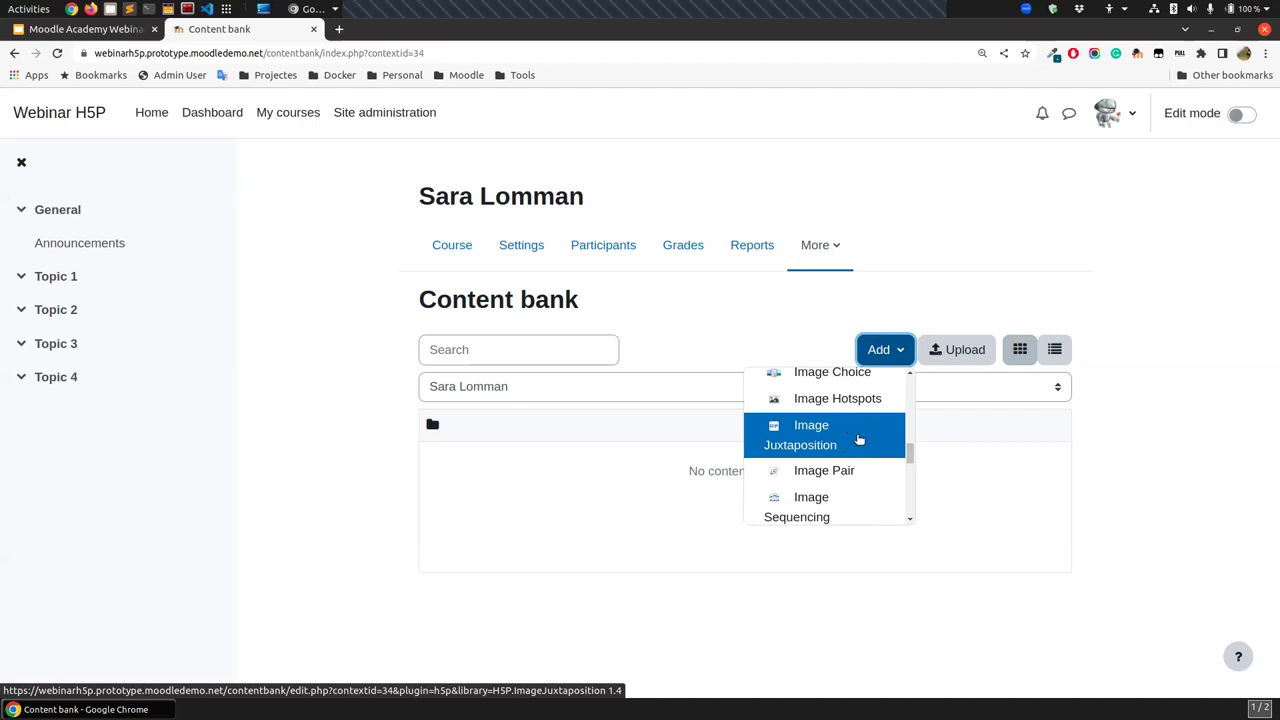
{"action": "scroll", "coordinate": [851, 442], "scroll_direction": "up", "scroll_amount": 5}
{"action": "scroll", "coordinate": [858, 439], "scroll_direction": "up", "scroll_amount": 1}
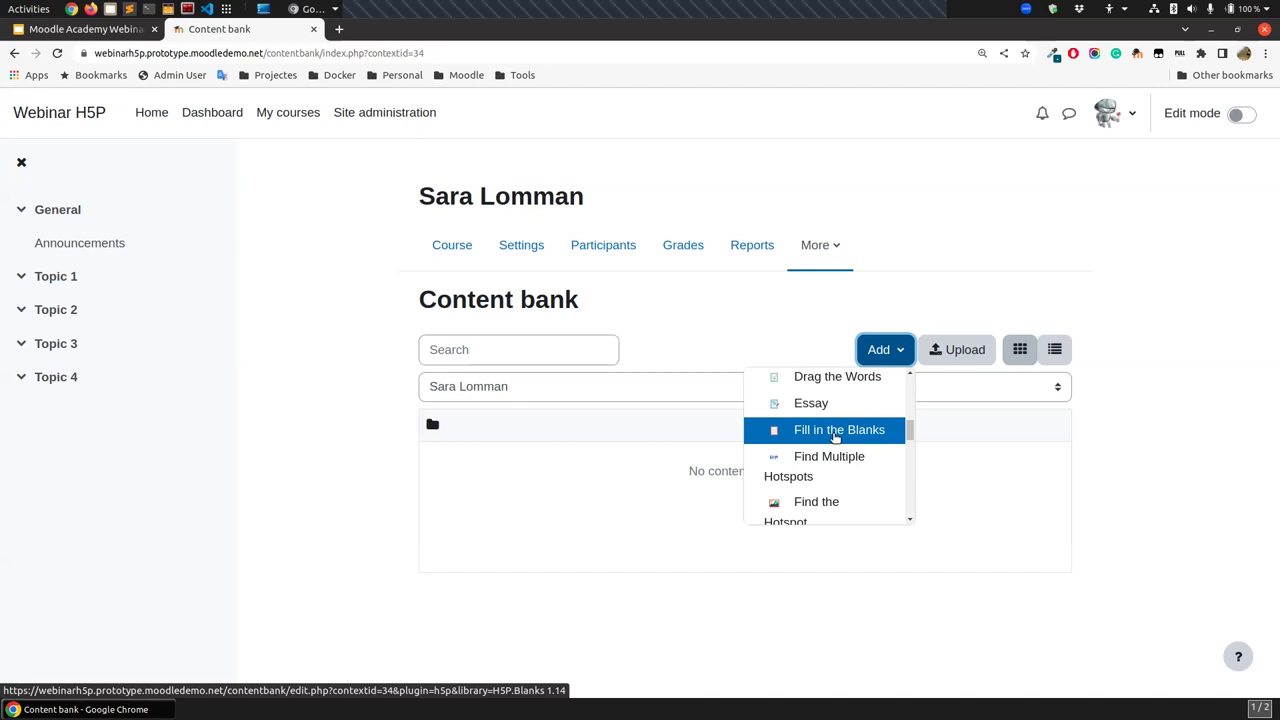
Step: Start a new Fill in the Blanks item titled 'Capitals'
{"action": "left_click", "coordinate": [834, 431]}
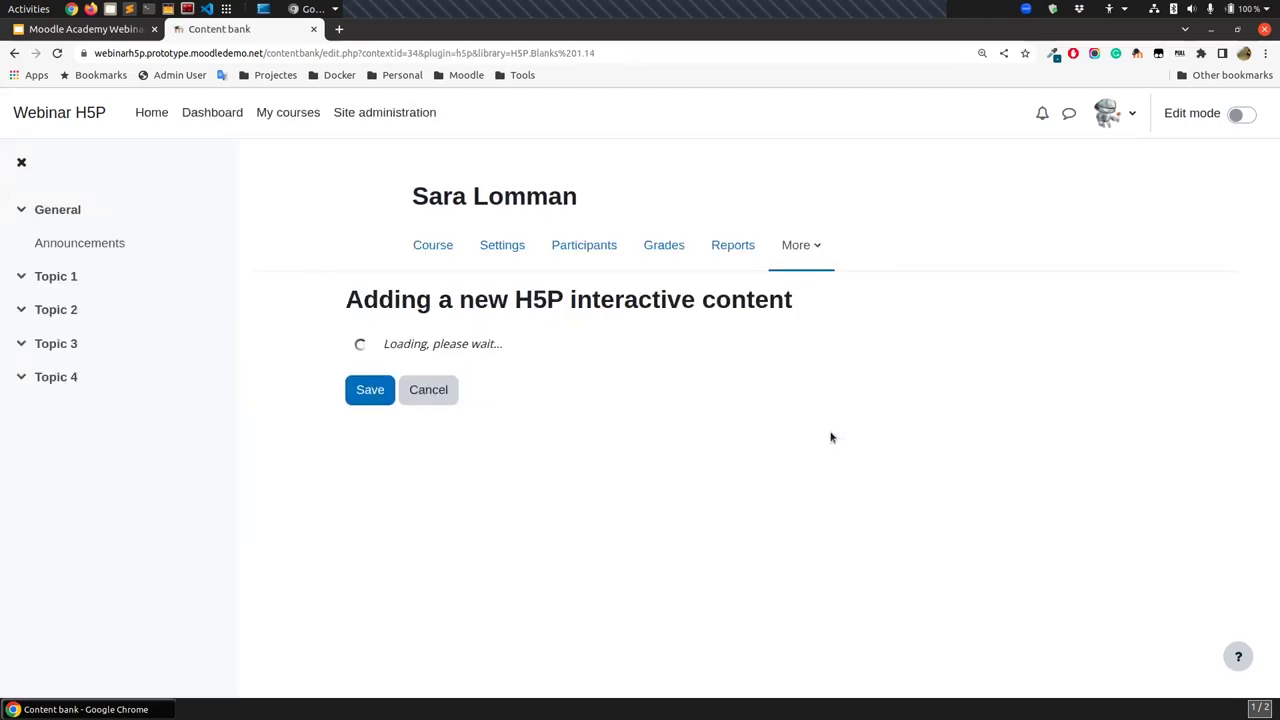
{"action": "scroll", "coordinate": [635, 458], "scroll_direction": "down", "scroll_amount": 2}
{"action": "scroll", "coordinate": [635, 458], "scroll_direction": "down", "scroll_amount": 1}
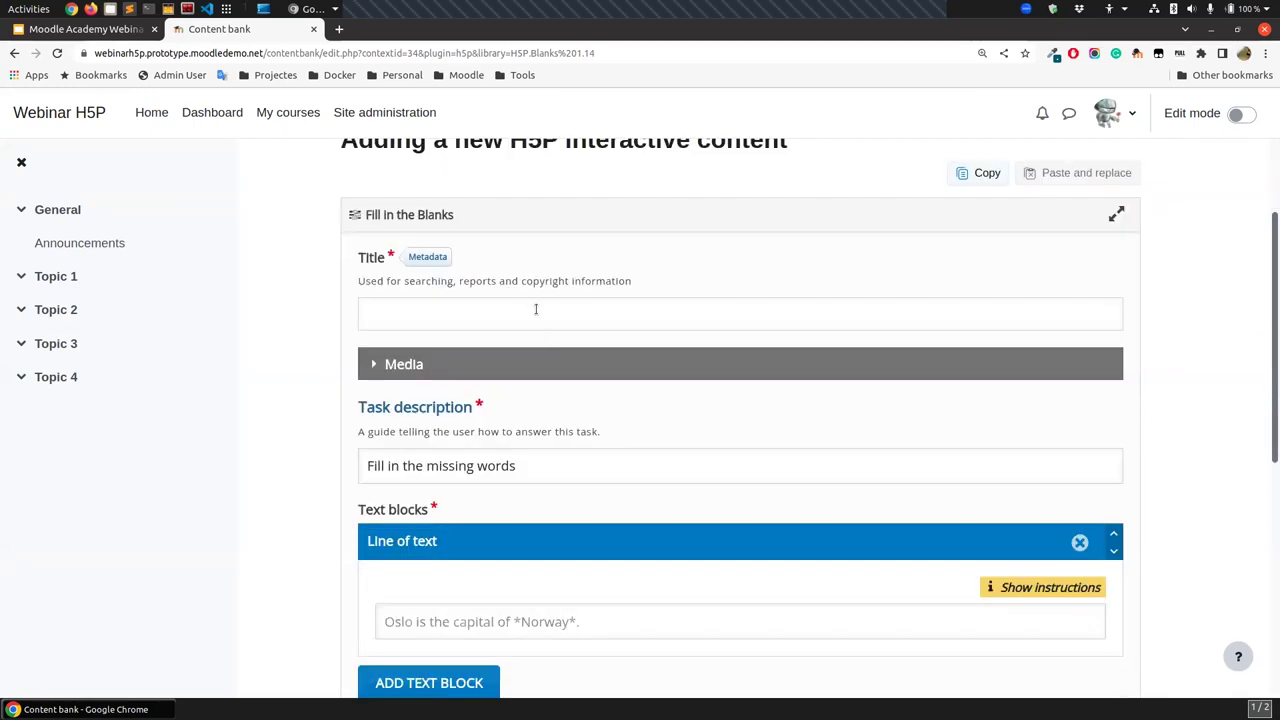
{"action": "left_click", "coordinate": [535, 309]}
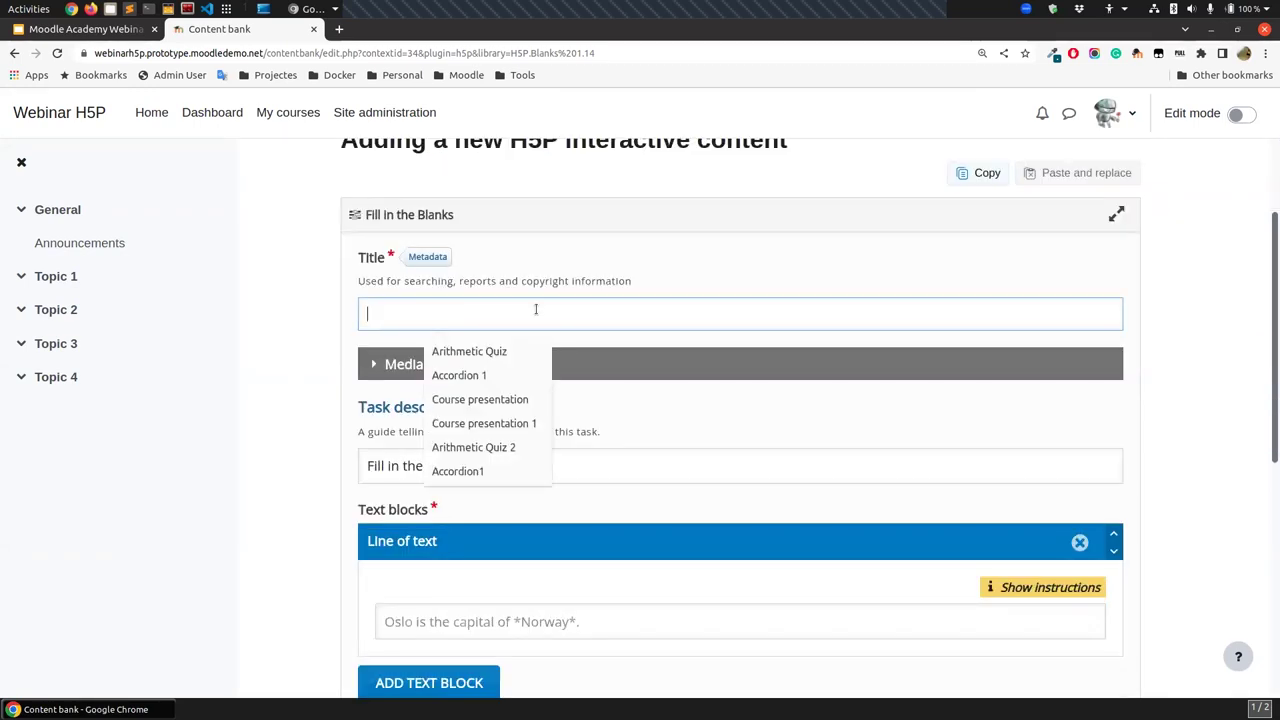
{"action": "type", "text": "Capitals"}
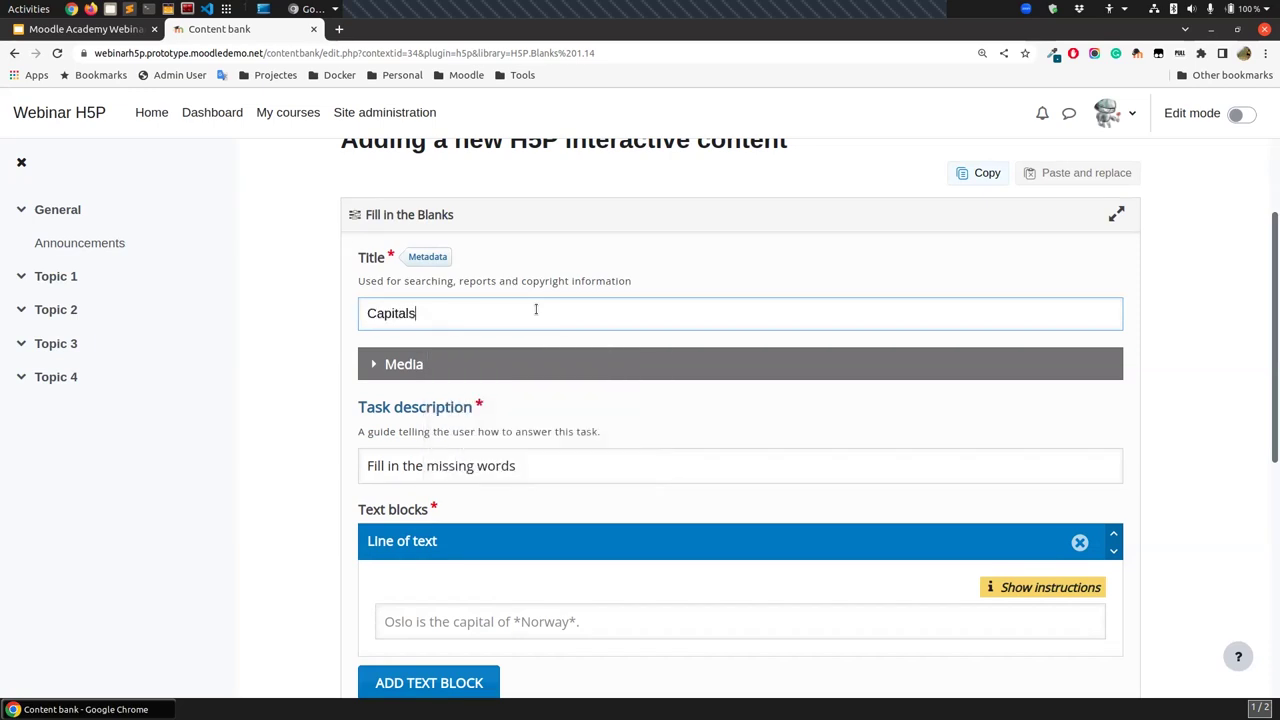
Step: Enter 'Paris is the capital of *France*.' as the line of text
{"action": "scroll", "coordinate": [470, 410], "scroll_direction": "down", "scroll_amount": 3}
{"action": "left_click", "coordinate": [455, 392]}
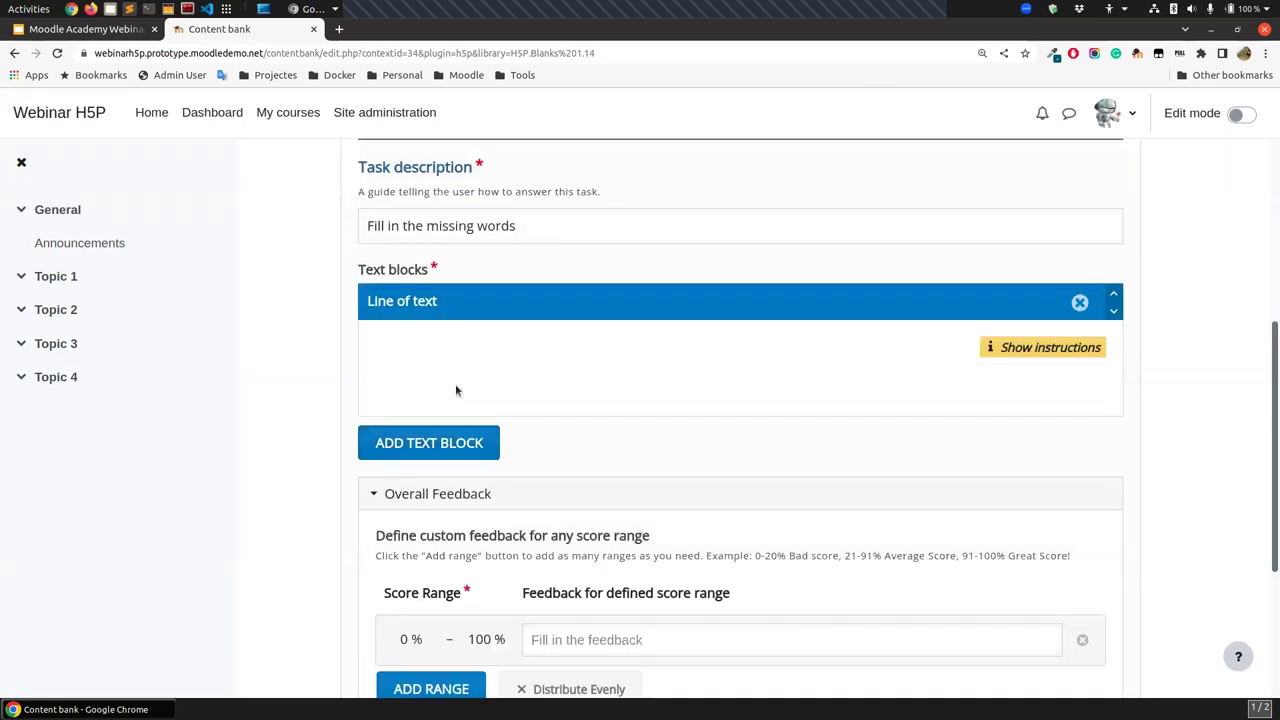
{"action": "scroll", "coordinate": [603, 316], "scroll_direction": "up", "scroll_amount": 1}
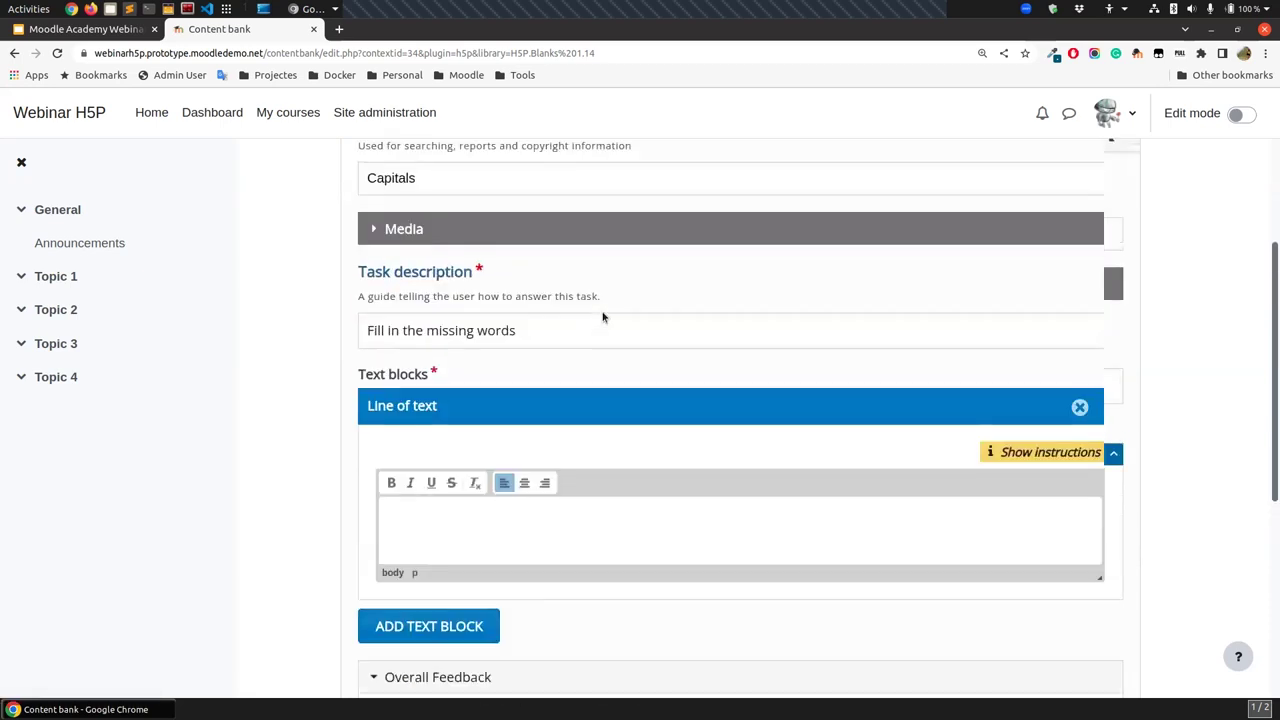
{"action": "scroll", "coordinate": [603, 316], "scroll_direction": "down", "scroll_amount": 1}
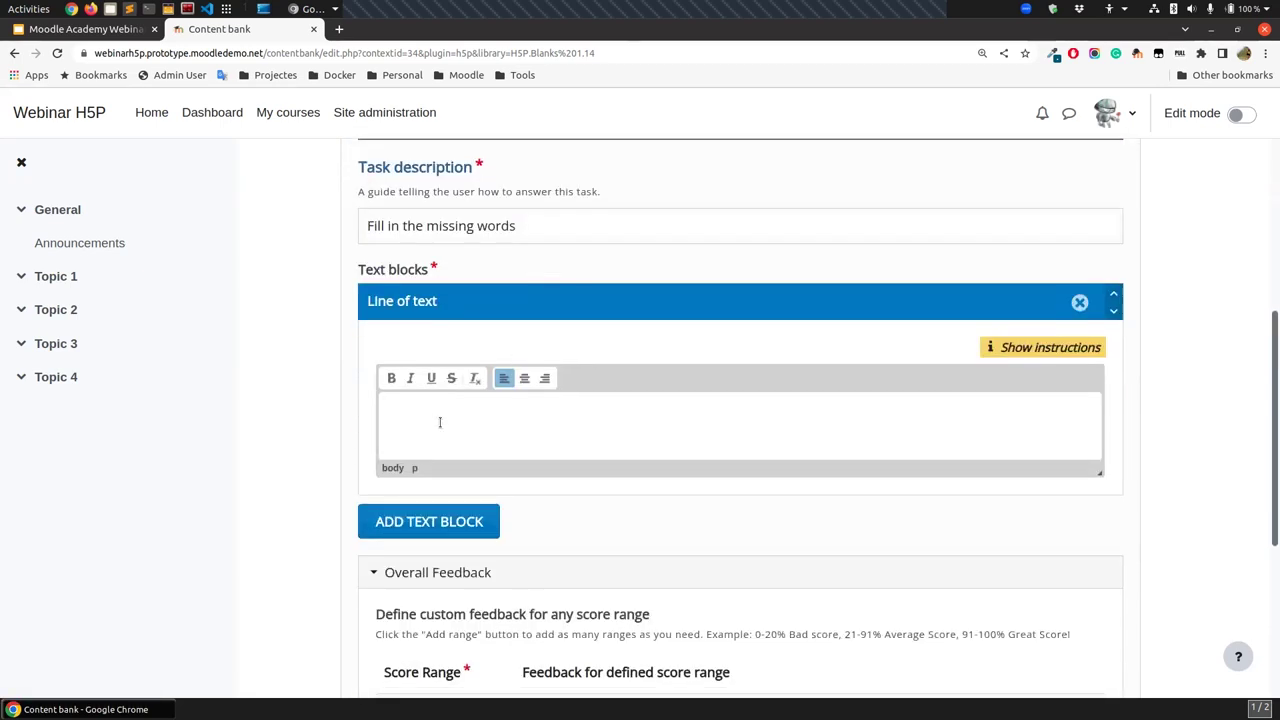
{"action": "type", "text": "Paris is the capital of *Fran"}
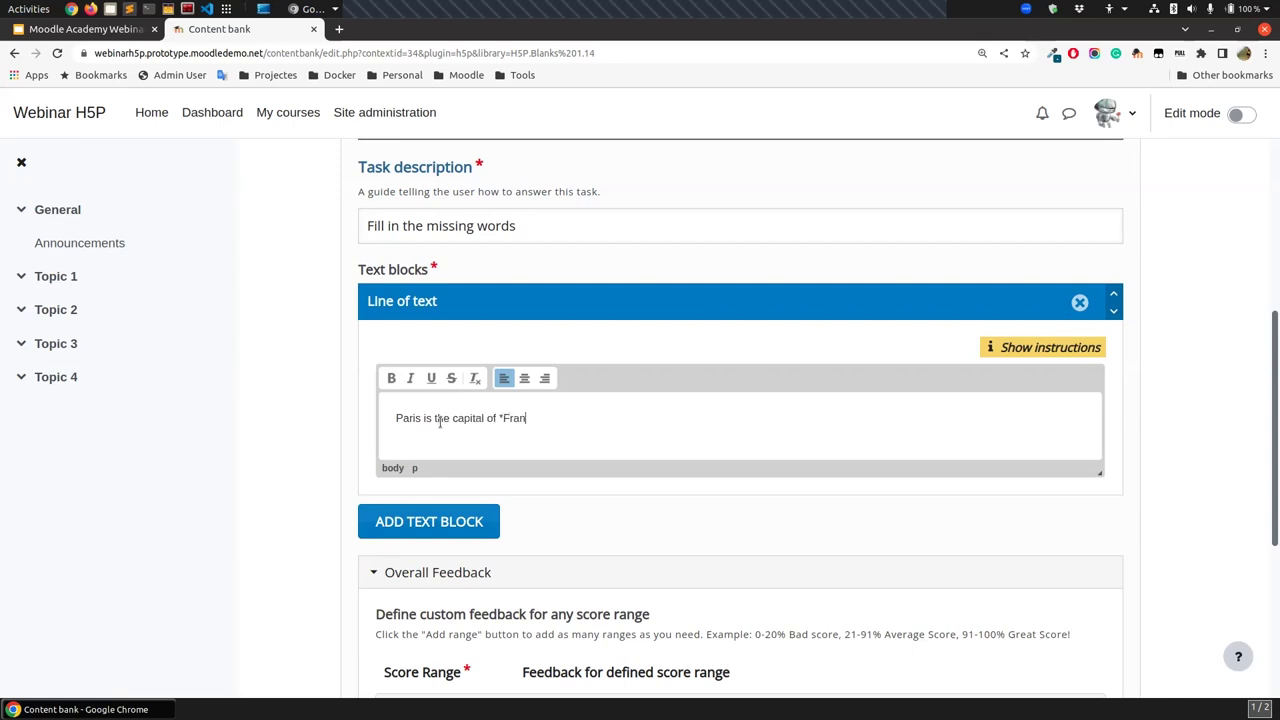
{"action": "type", "text": "ce*."}
{"action": "scroll", "coordinate": [667, 397], "scroll_direction": "down", "scroll_amount": 3}
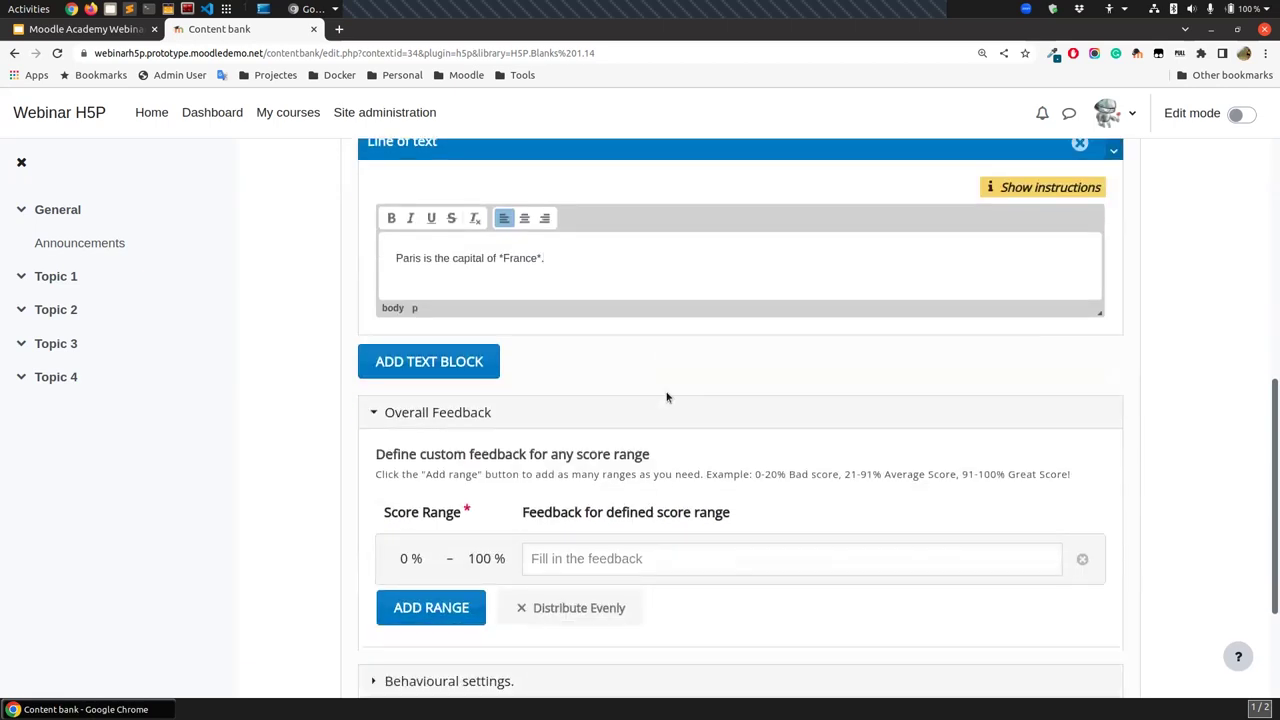
{"action": "scroll", "coordinate": [540, 500], "scroll_direction": "down", "scroll_amount": 3}
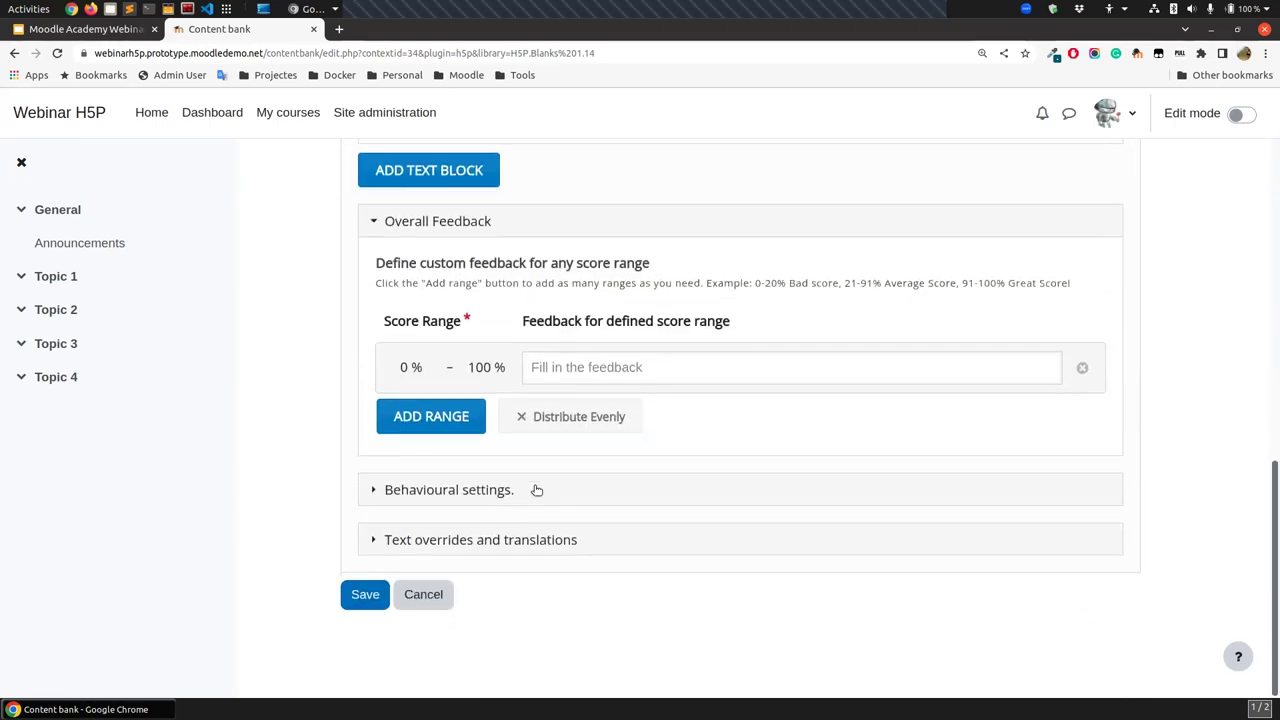
Step: Attempt to save the Capitals item, then review the form's fields
{"action": "left_click", "coordinate": [366, 596]}
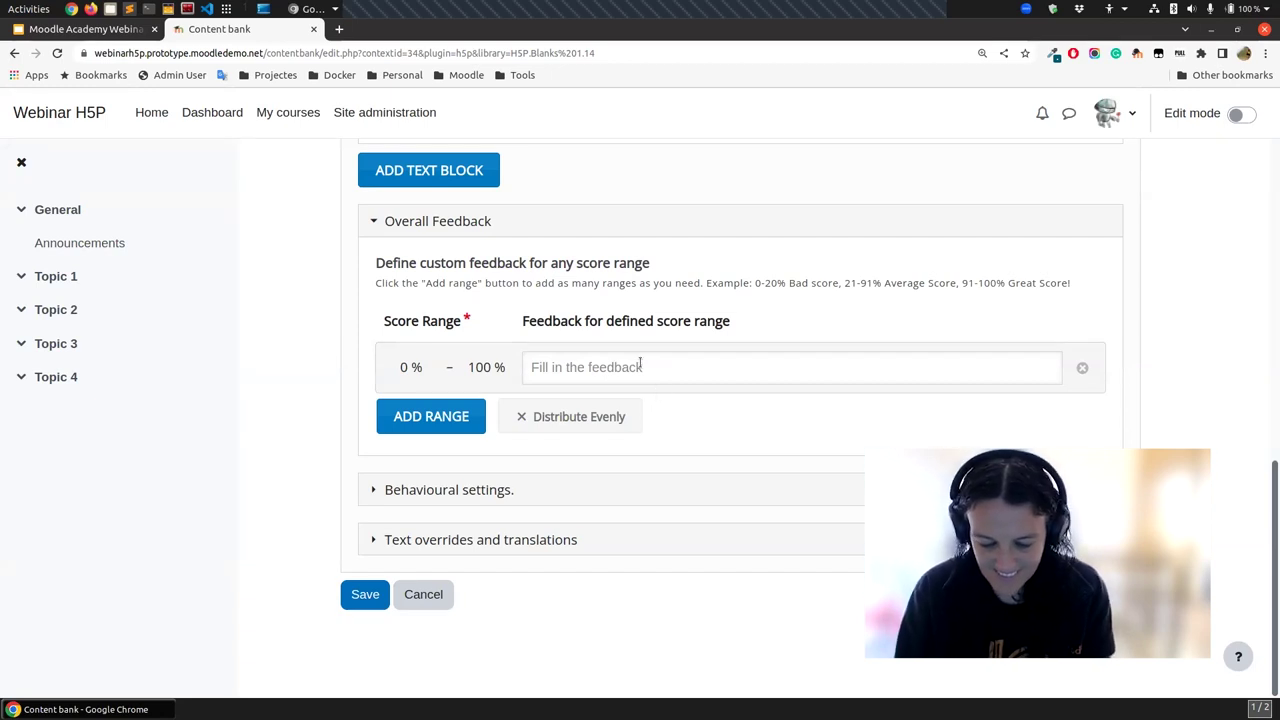
{"action": "left_click", "coordinate": [365, 598]}
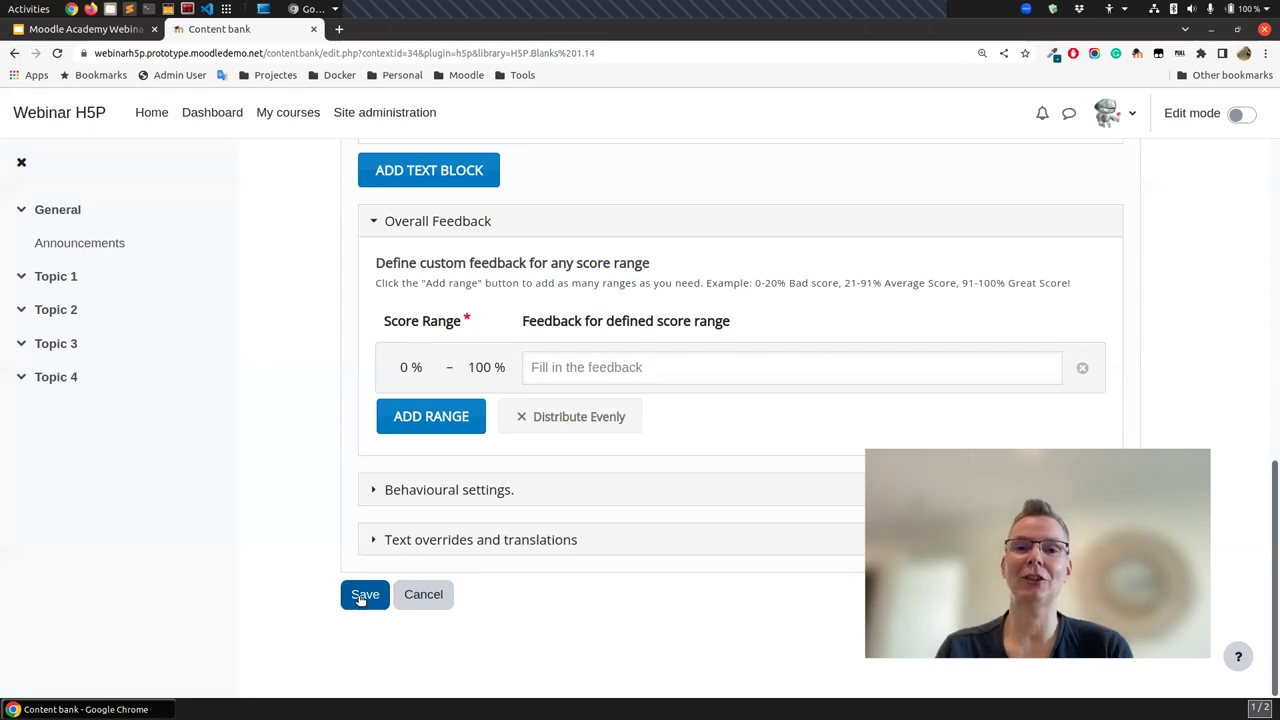
{"action": "scroll", "coordinate": [618, 469], "scroll_direction": "up", "scroll_amount": 5}
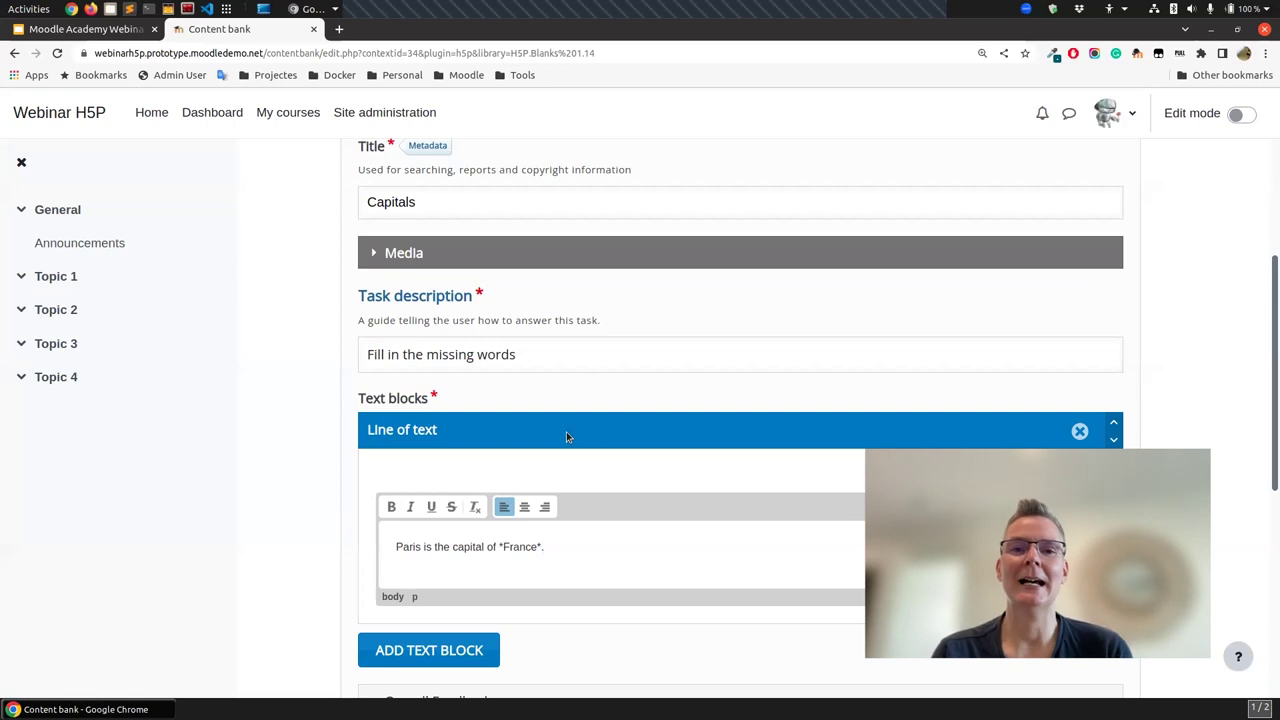
{"action": "scroll", "coordinate": [640, 402], "scroll_direction": "up", "scroll_amount": 1}
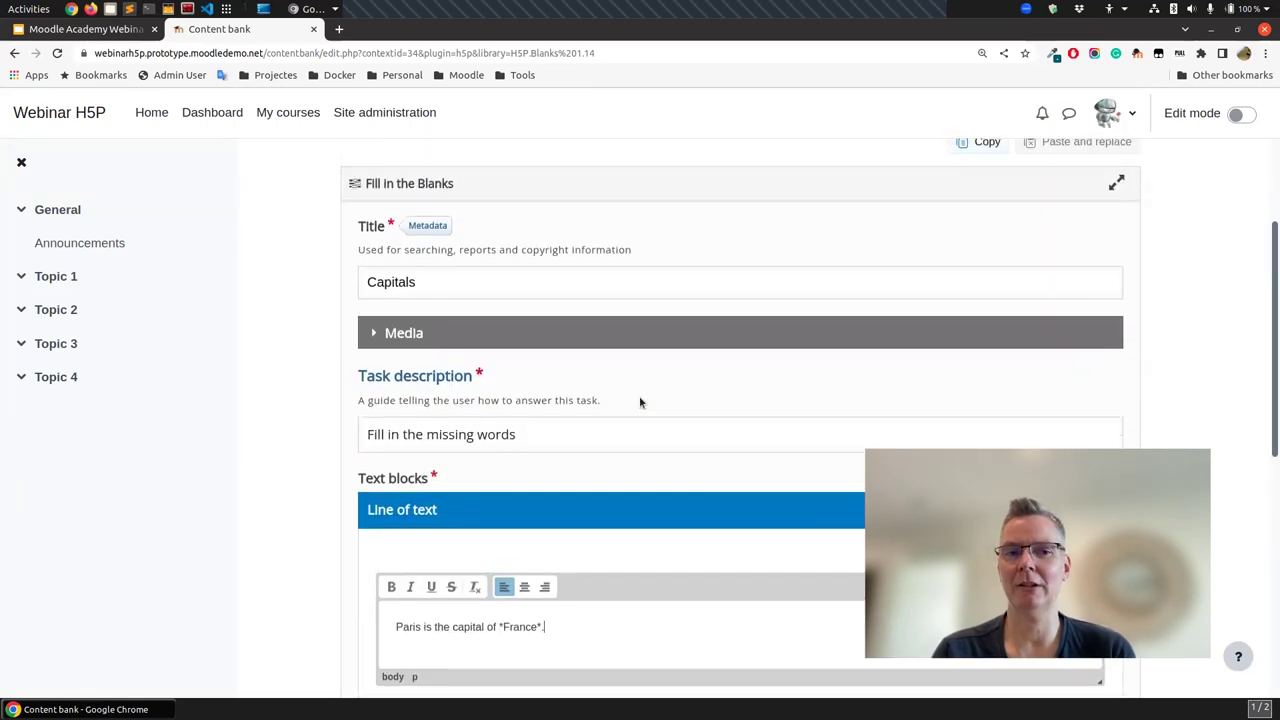
{"action": "scroll", "coordinate": [640, 402], "scroll_direction": "down", "scroll_amount": 1}
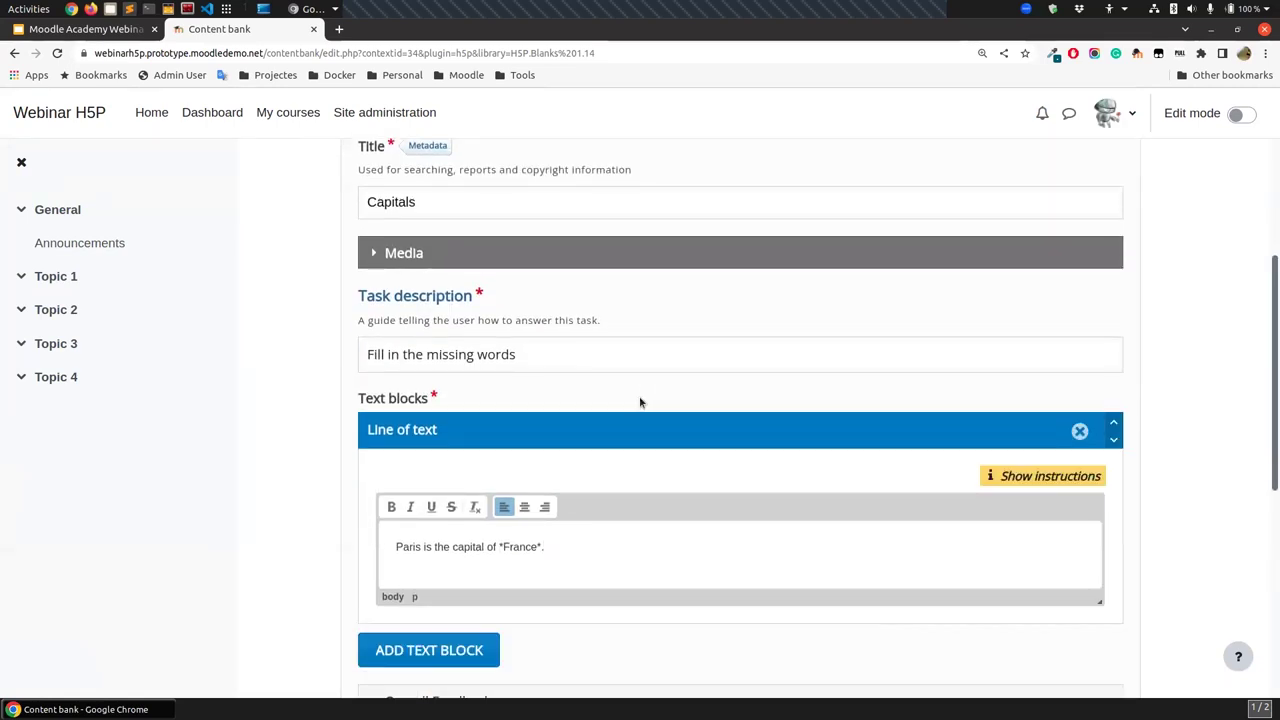
{"action": "scroll", "coordinate": [640, 402], "scroll_direction": "up", "scroll_amount": 1}
{"action": "scroll", "coordinate": [640, 402], "scroll_direction": "down", "scroll_amount": 4}
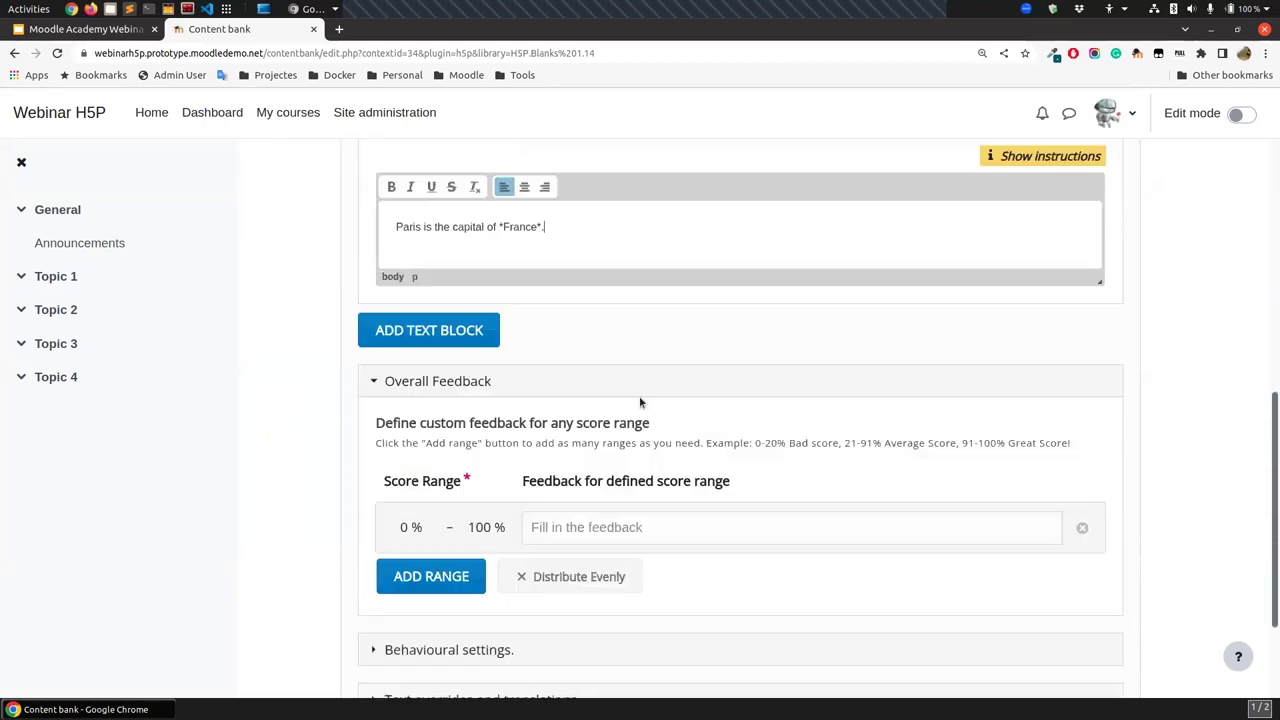
{"action": "scroll", "coordinate": [640, 402], "scroll_direction": "down", "scroll_amount": 2}
{"action": "scroll", "coordinate": [707, 408], "scroll_direction": "up", "scroll_amount": 1}
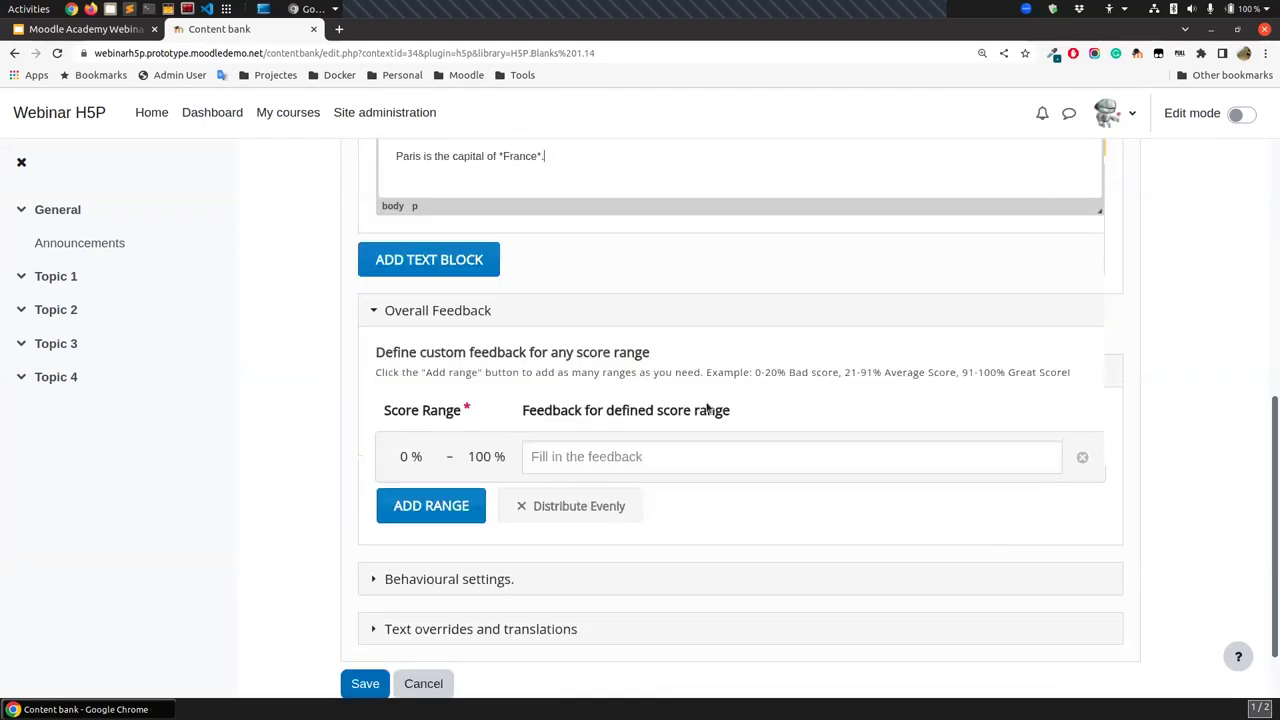
{"action": "scroll", "coordinate": [707, 408], "scroll_direction": "up", "scroll_amount": 5}
{"action": "scroll", "coordinate": [571, 366], "scroll_direction": "up", "scroll_amount": 2}
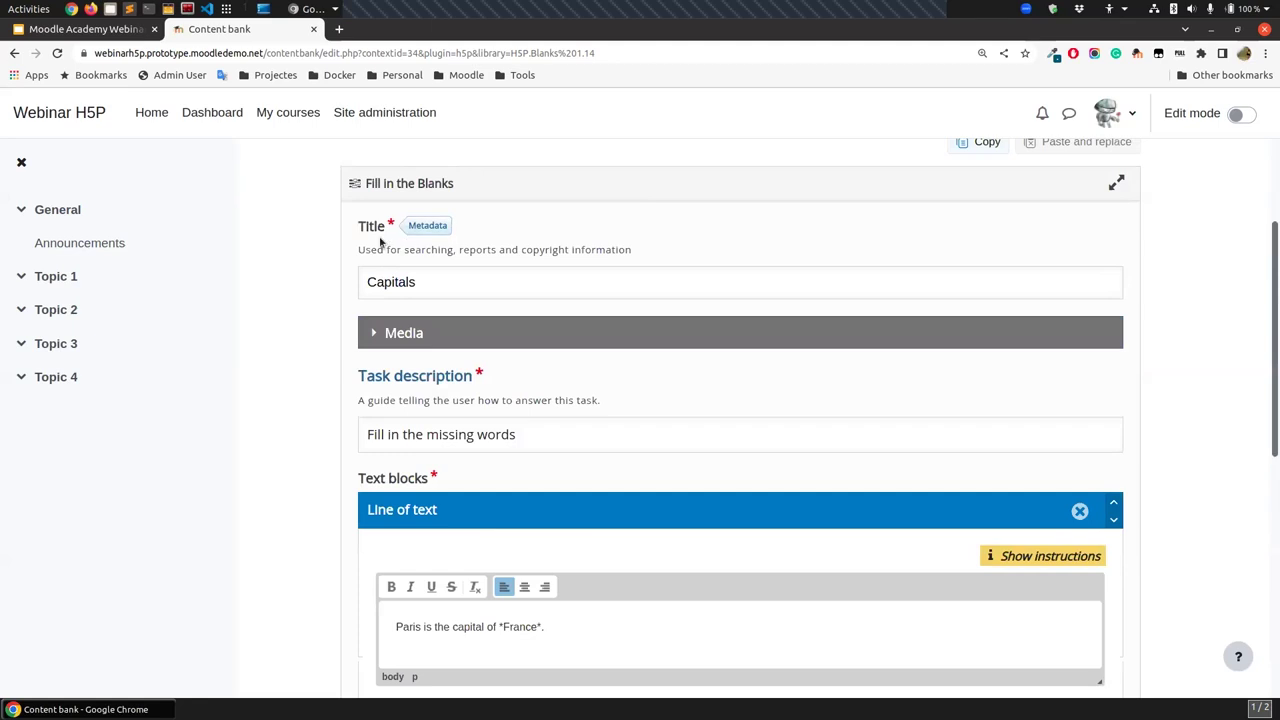
{"action": "scroll", "coordinate": [623, 374], "scroll_direction": "down", "scroll_amount": 3}
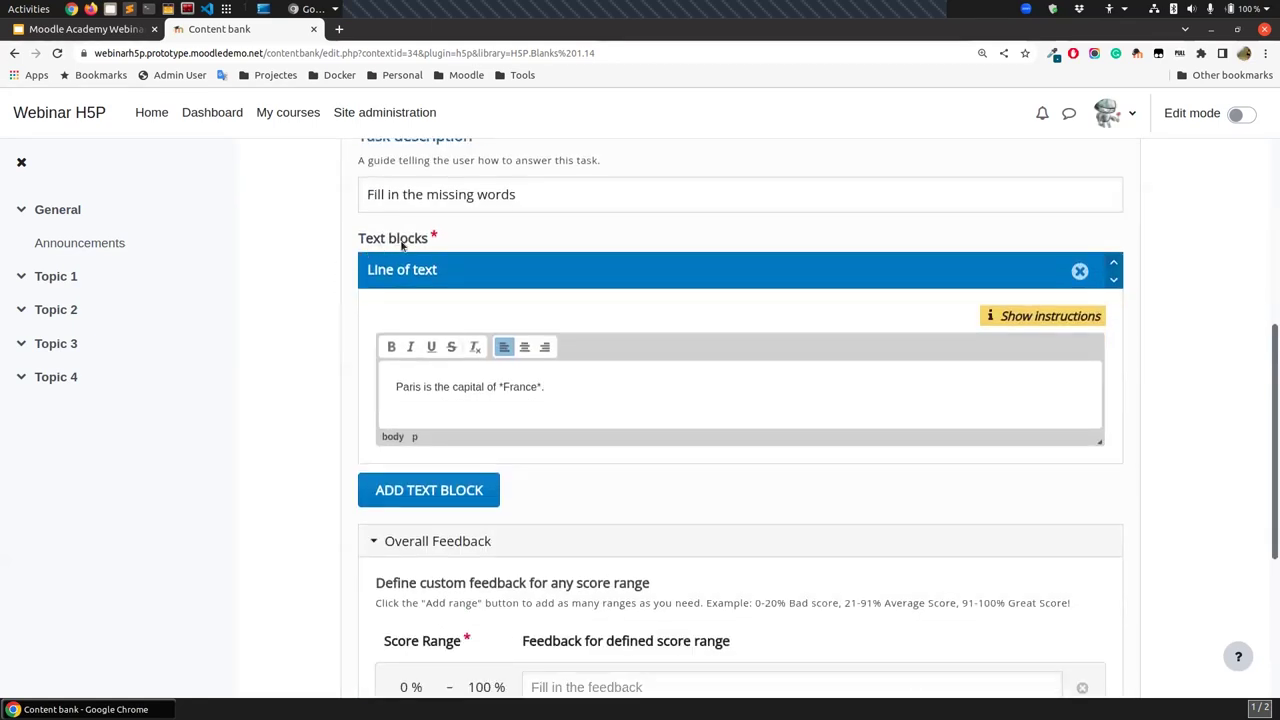
Step: Return to the end of the Paris sentence and save Capitals to the content bank
{"action": "left_click", "coordinate": [547, 399]}
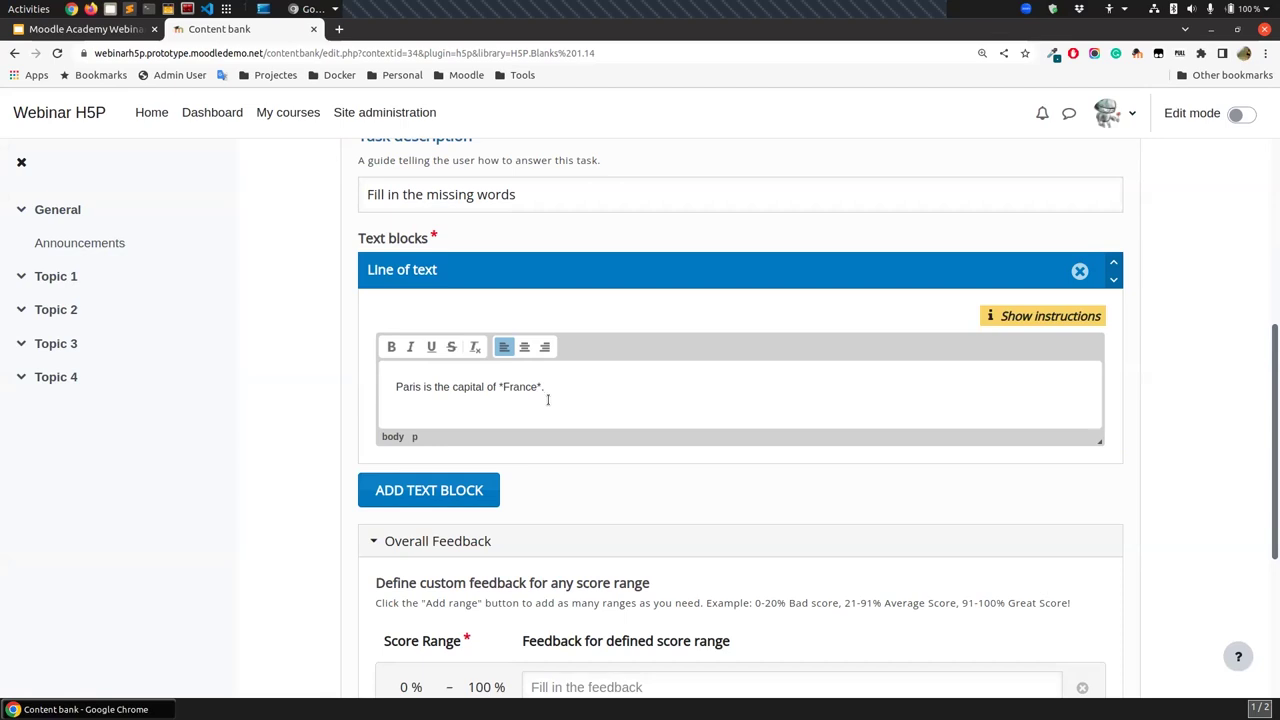
{"action": "scroll", "coordinate": [547, 399], "scroll_direction": "down", "scroll_amount": 4}
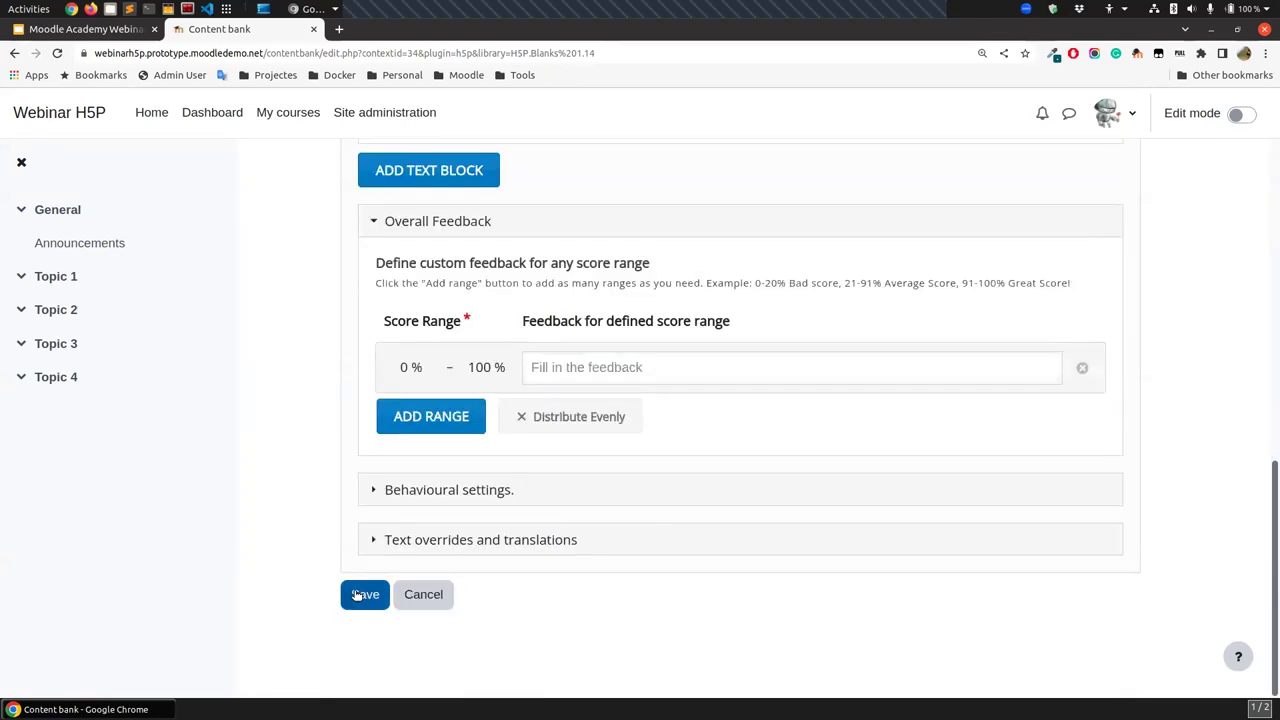
{"action": "left_click", "coordinate": [358, 595]}
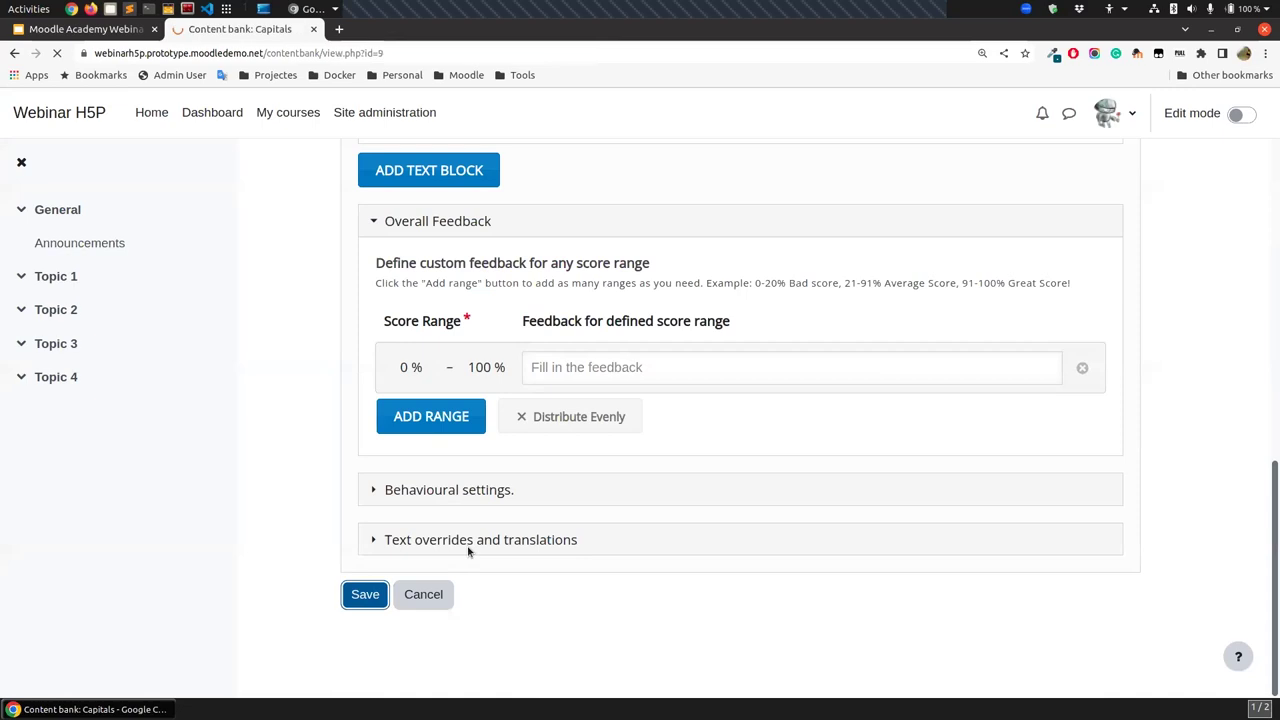
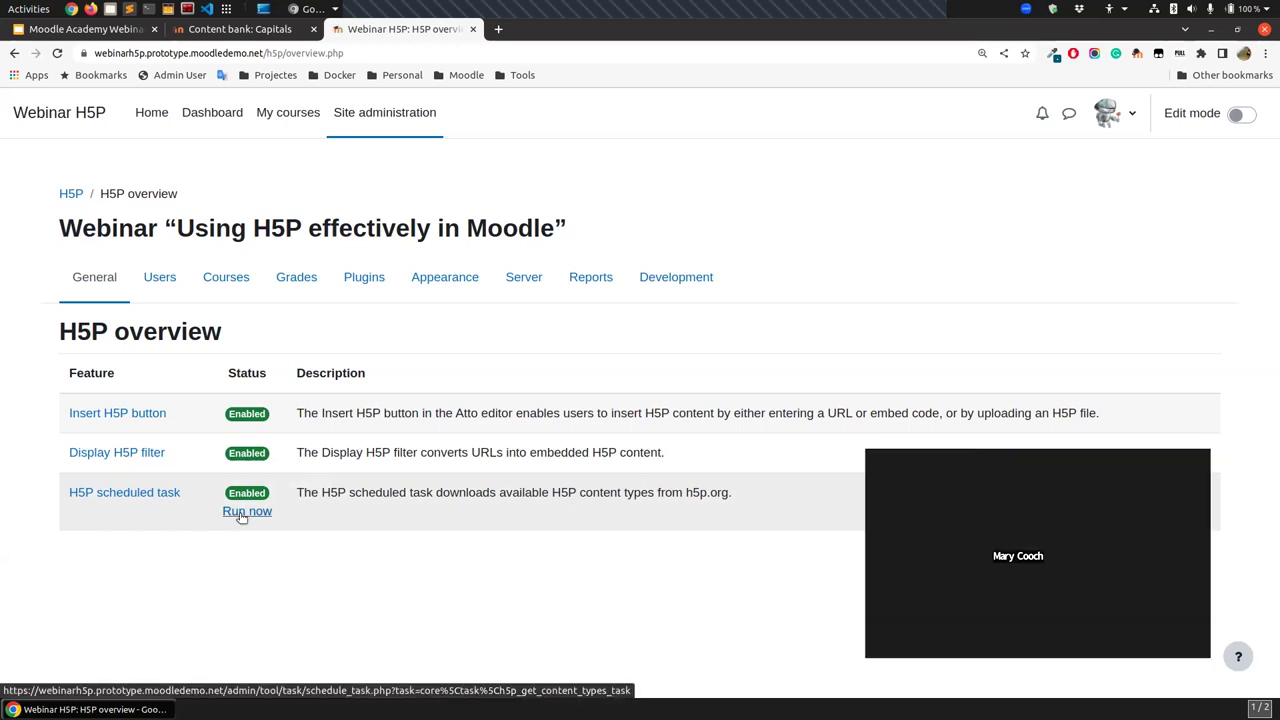
Step: Start the 'Download available H5P content types from h5p.org' task, then cancel so it stays unrun
{"action": "left_click", "coordinate": [242, 512]}
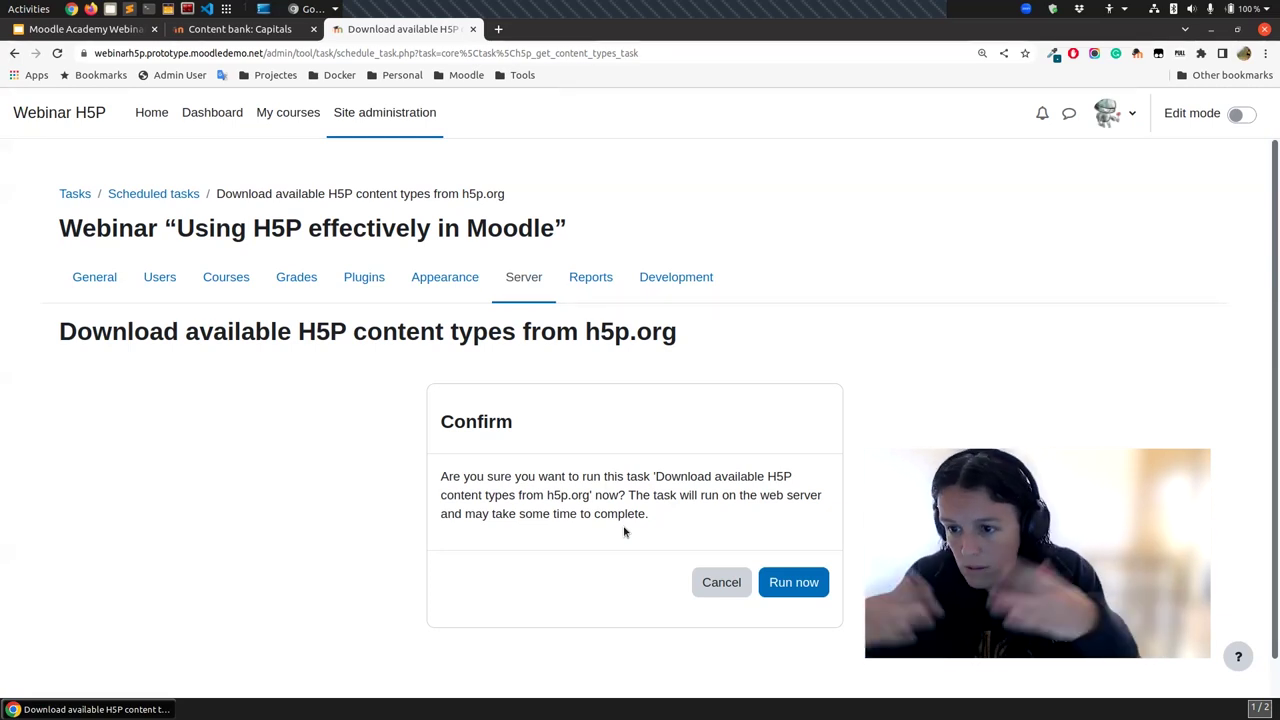
{"action": "left_click", "coordinate": [705, 582]}
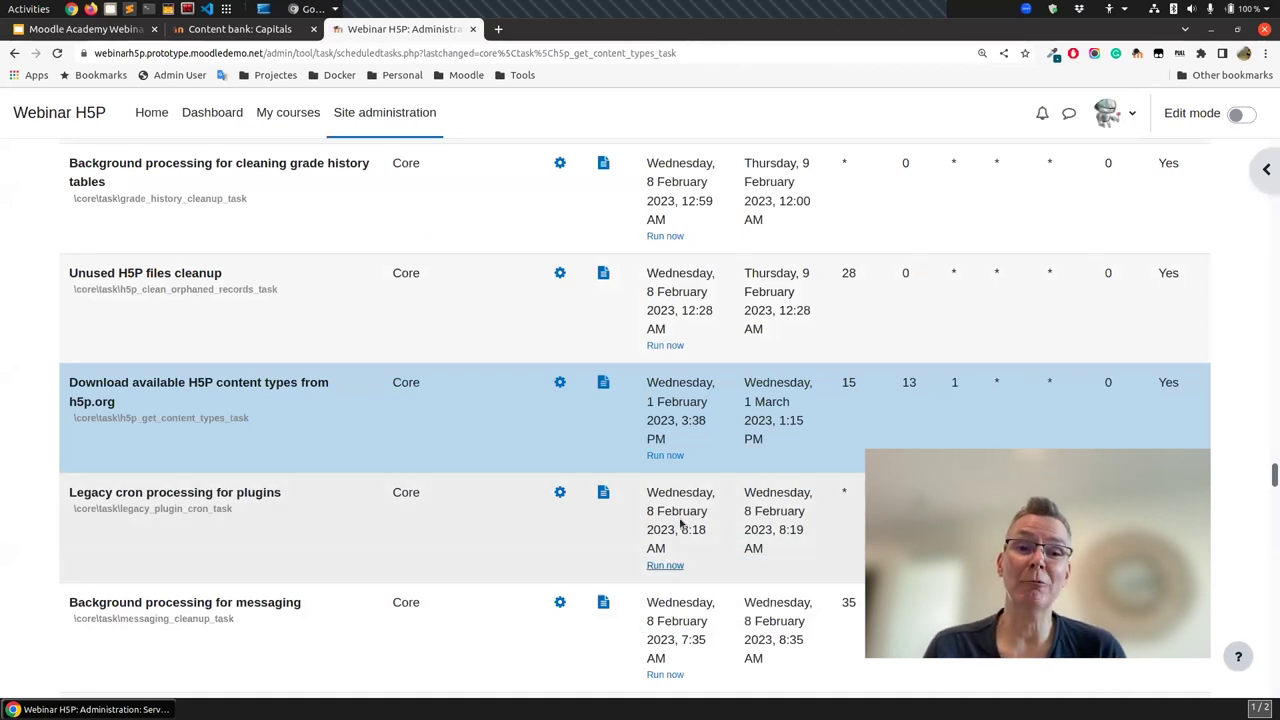
{"action": "scroll", "coordinate": [606, 457], "scroll_direction": "up", "scroll_amount": 3}
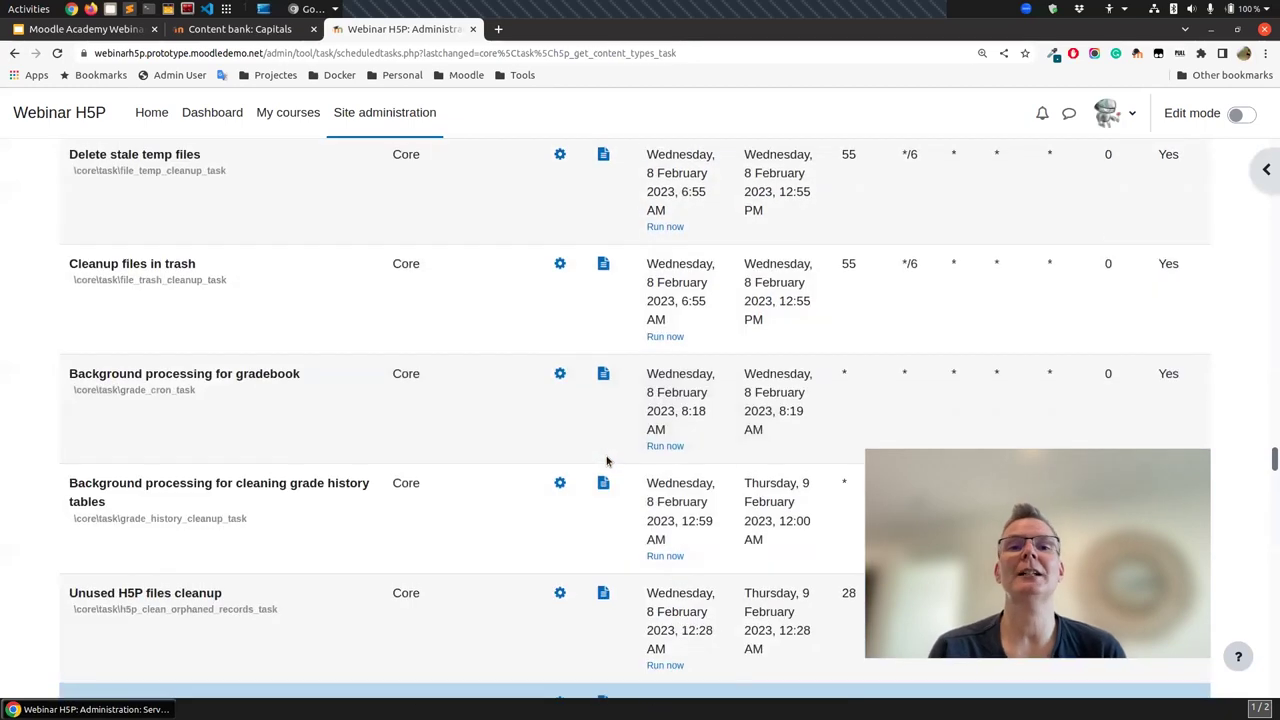
{"action": "scroll", "coordinate": [606, 460], "scroll_direction": "down", "scroll_amount": 3}
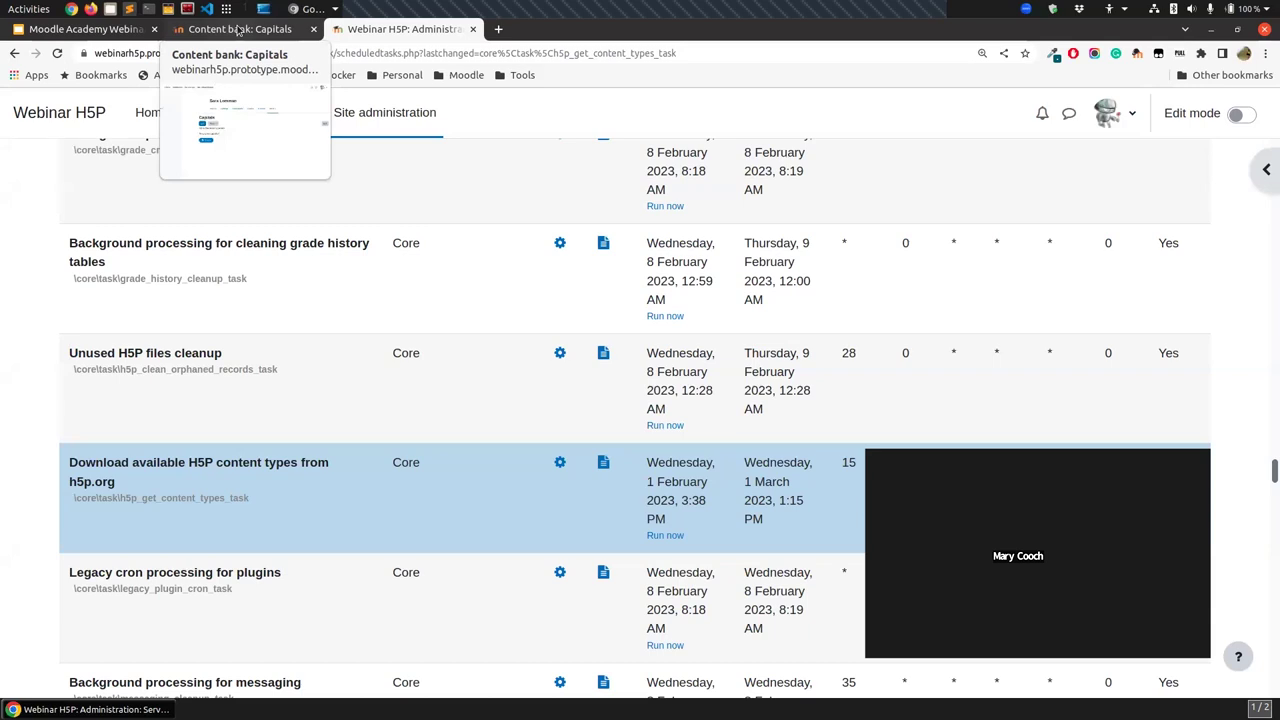
Step: Review the Capitals Fill in the Blanks settings in the editor and cancel without saving changes
{"action": "left_click", "coordinate": [240, 32]}
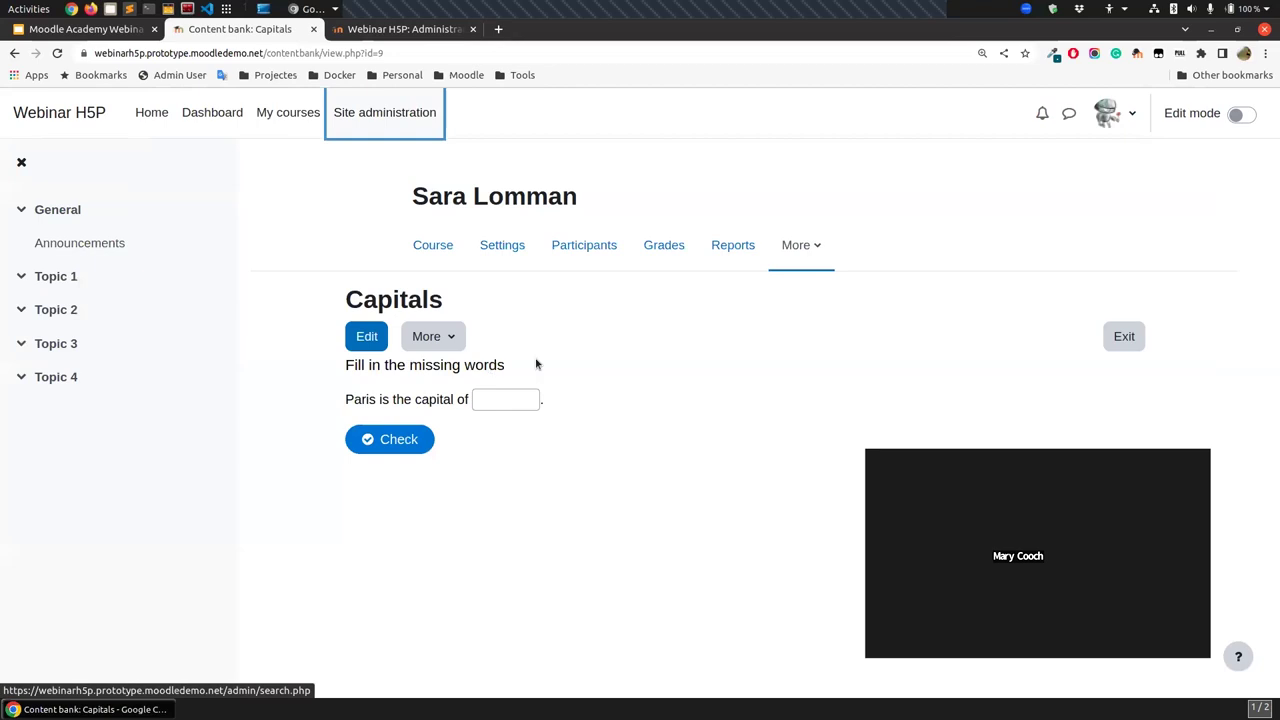
{"action": "left_click", "coordinate": [366, 336]}
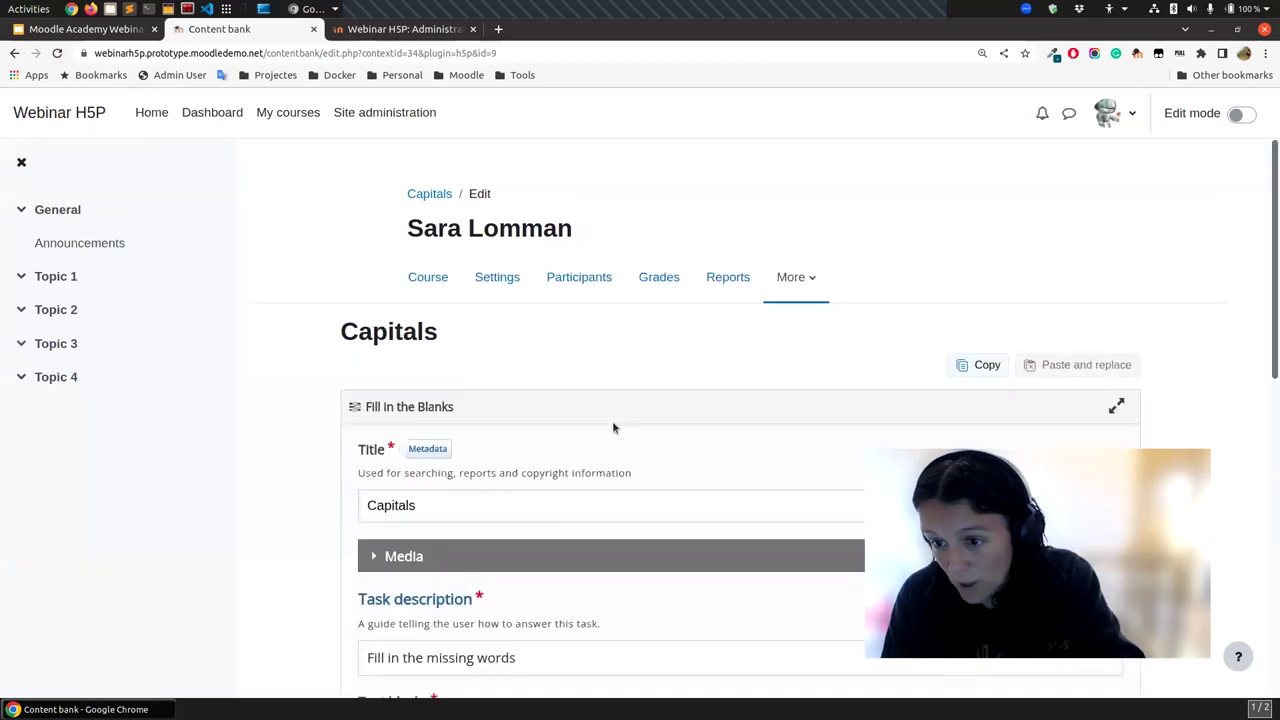
{"action": "scroll", "coordinate": [612, 425], "scroll_direction": "down", "scroll_amount": 4}
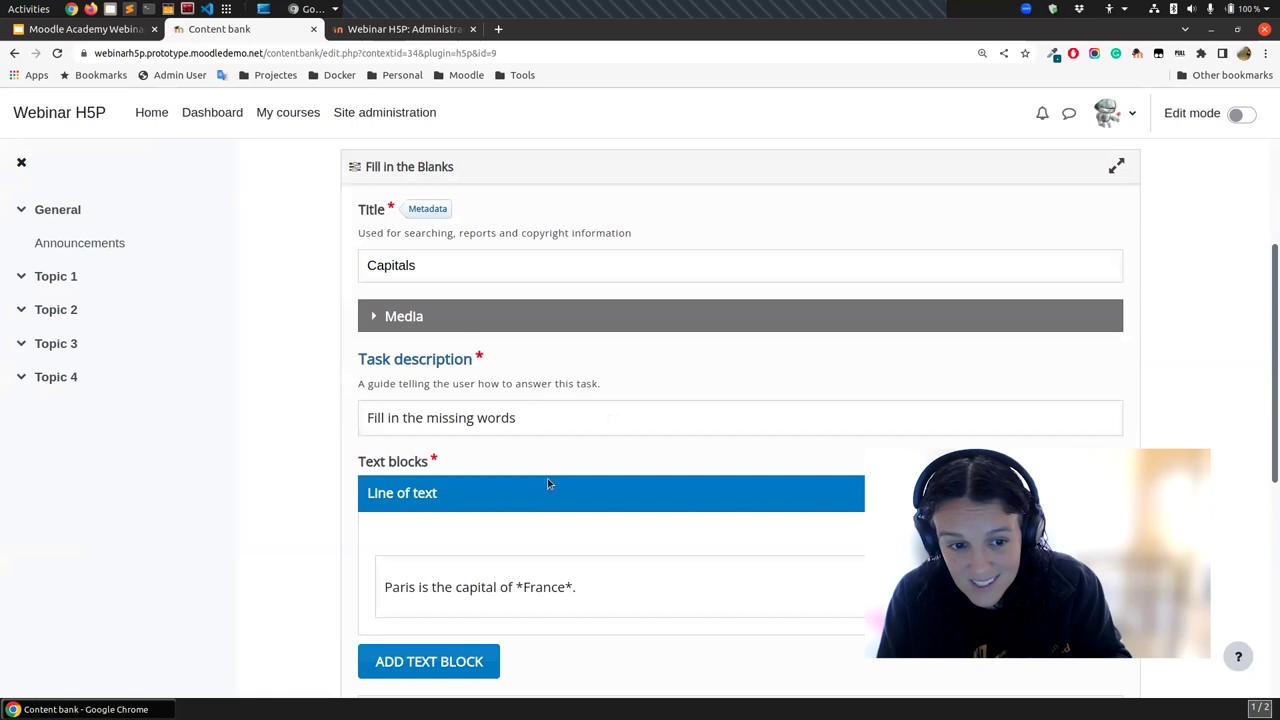
{"action": "scroll", "coordinate": [547, 478], "scroll_direction": "down", "scroll_amount": 3}
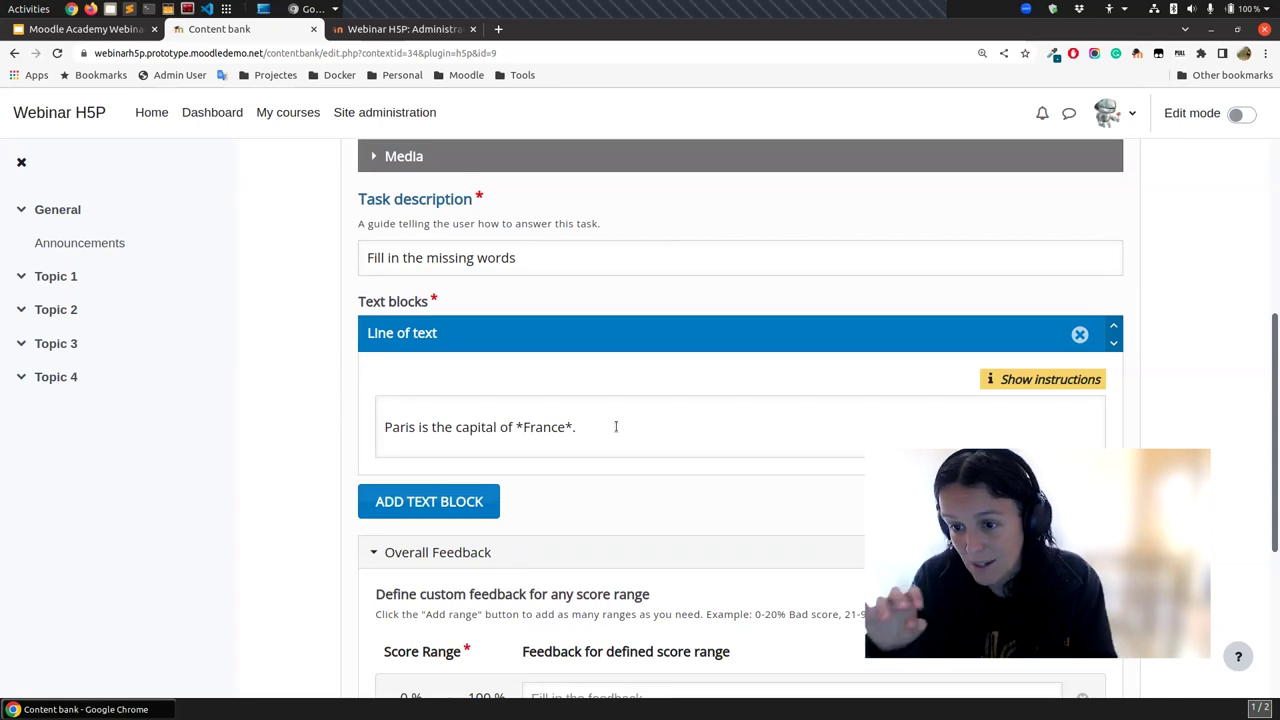
{"action": "scroll", "coordinate": [590, 400], "scroll_direction": "down", "scroll_amount": 5}
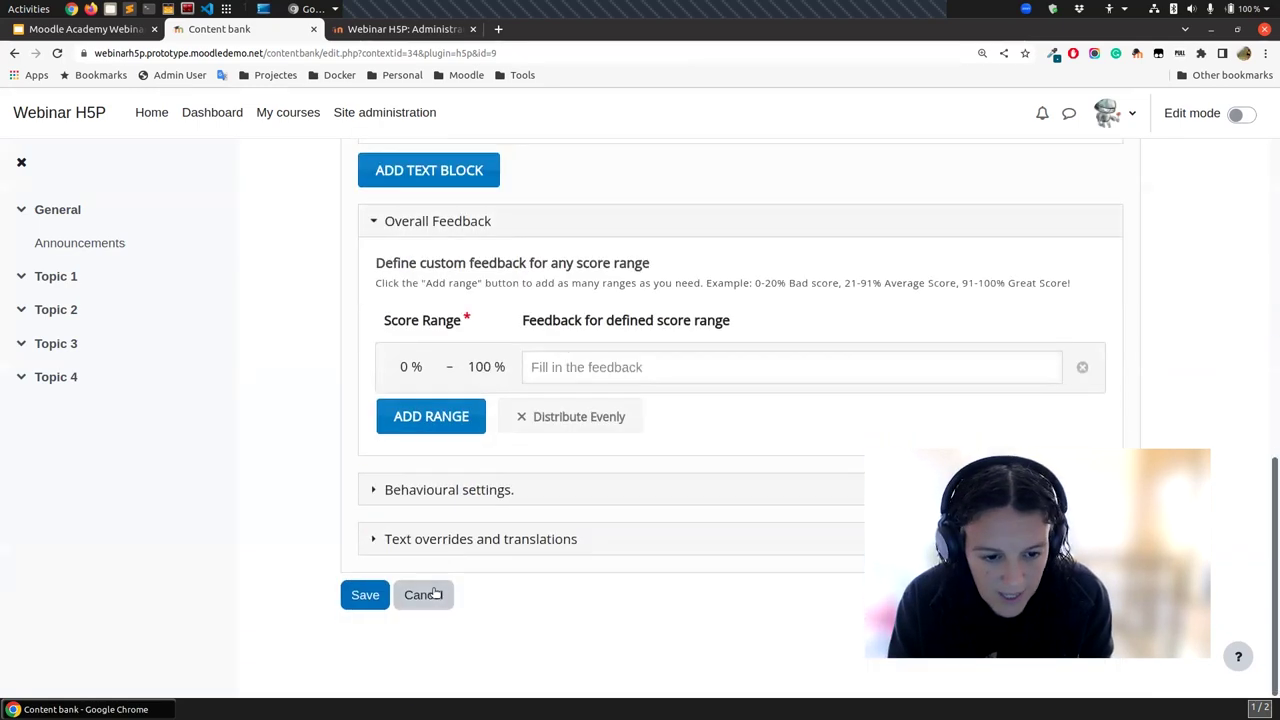
{"action": "left_click", "coordinate": [424, 594]}
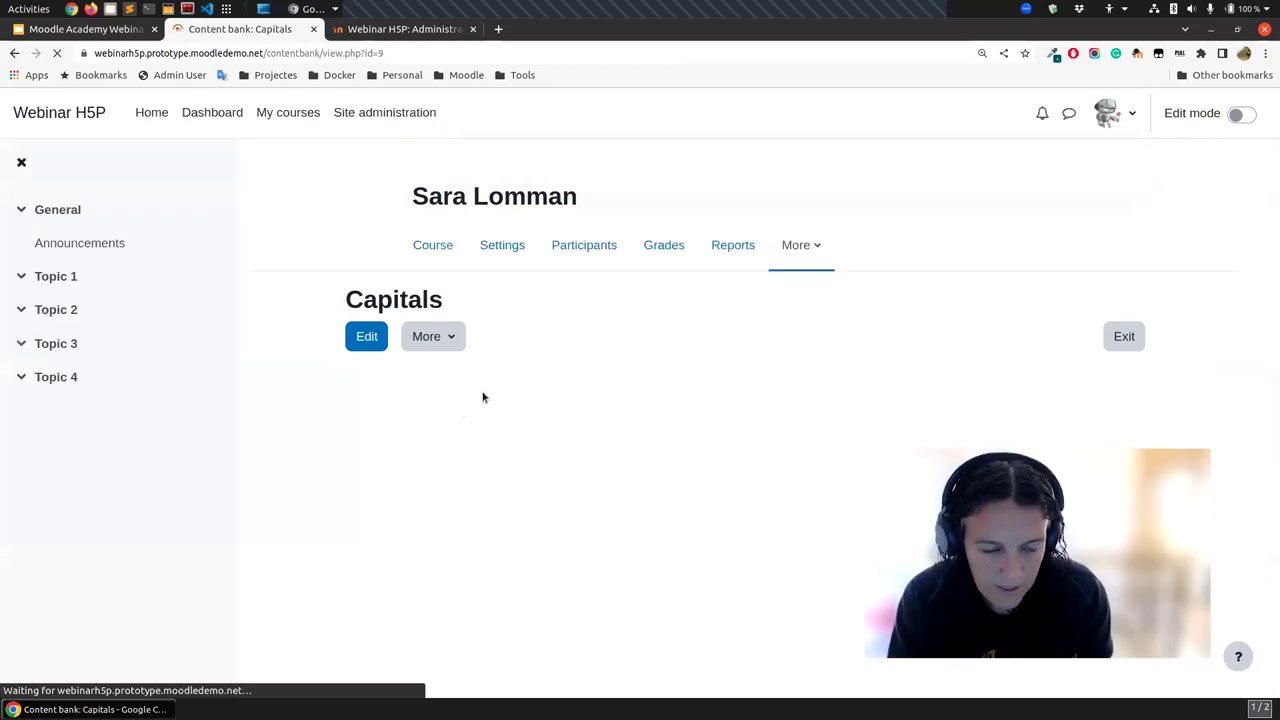
Step: Enter Madrid in the Capitals blank and check the answer
{"action": "left_click", "coordinate": [491, 404]}
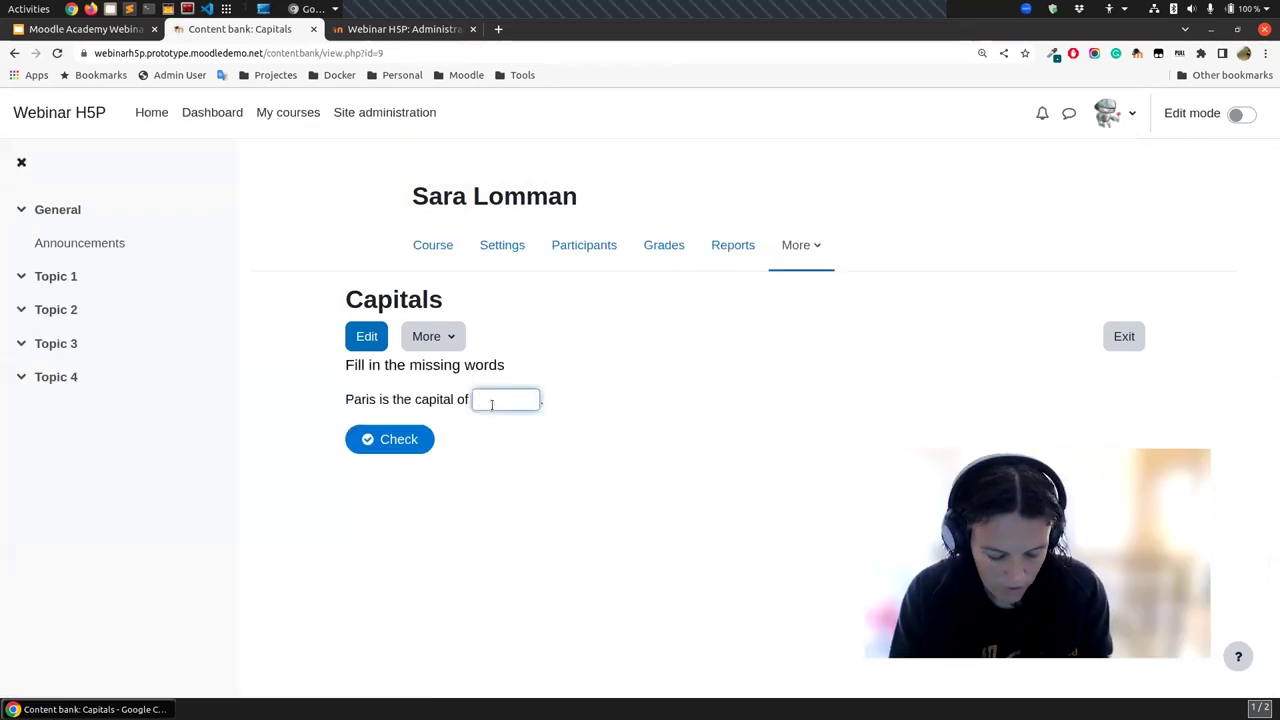
{"action": "type", "text": "Madrid"}
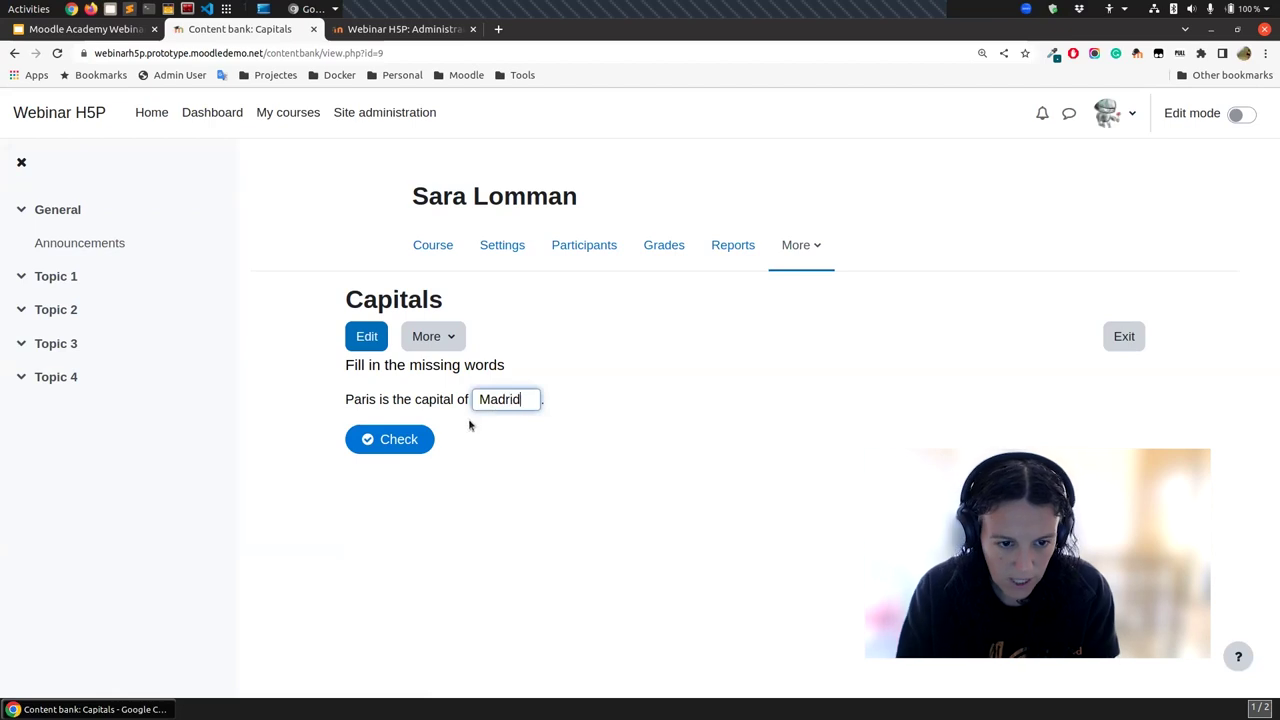
{"action": "left_click", "coordinate": [389, 439]}
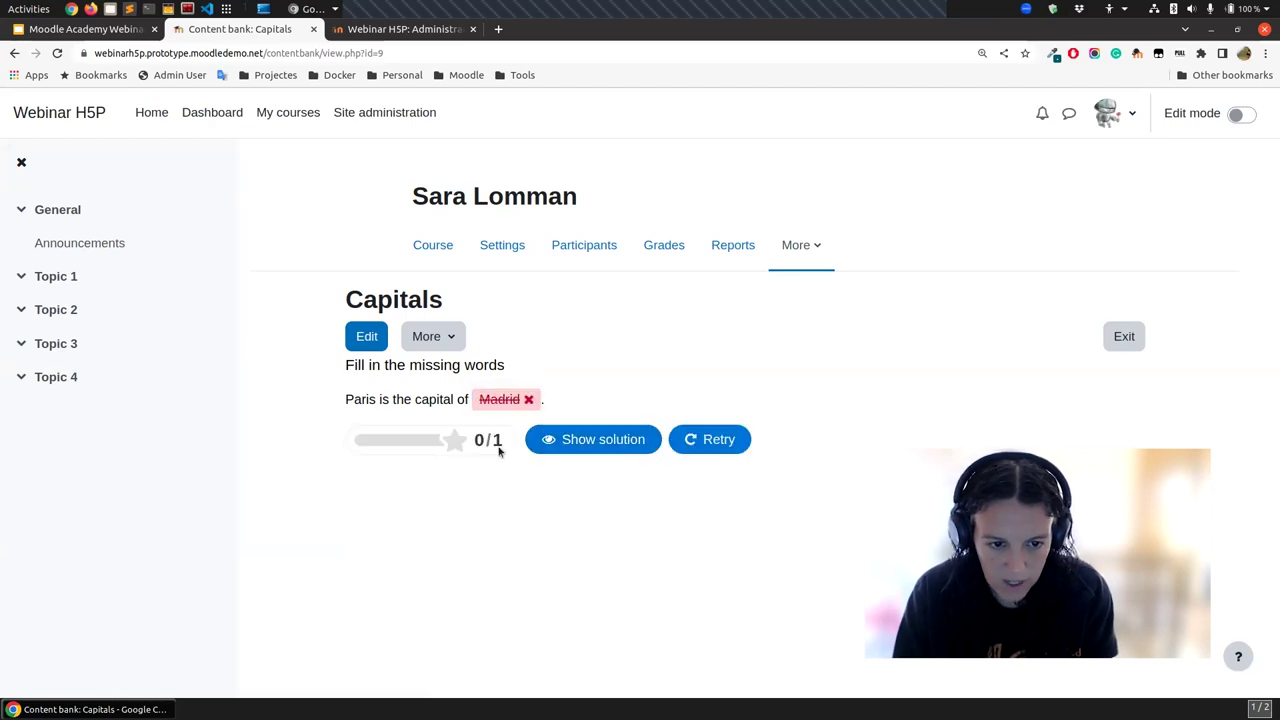
Step: Retry with France so it scores 1/1, then show the item's More actions
{"action": "left_click", "coordinate": [705, 439]}
{"action": "type", "text": "France"}
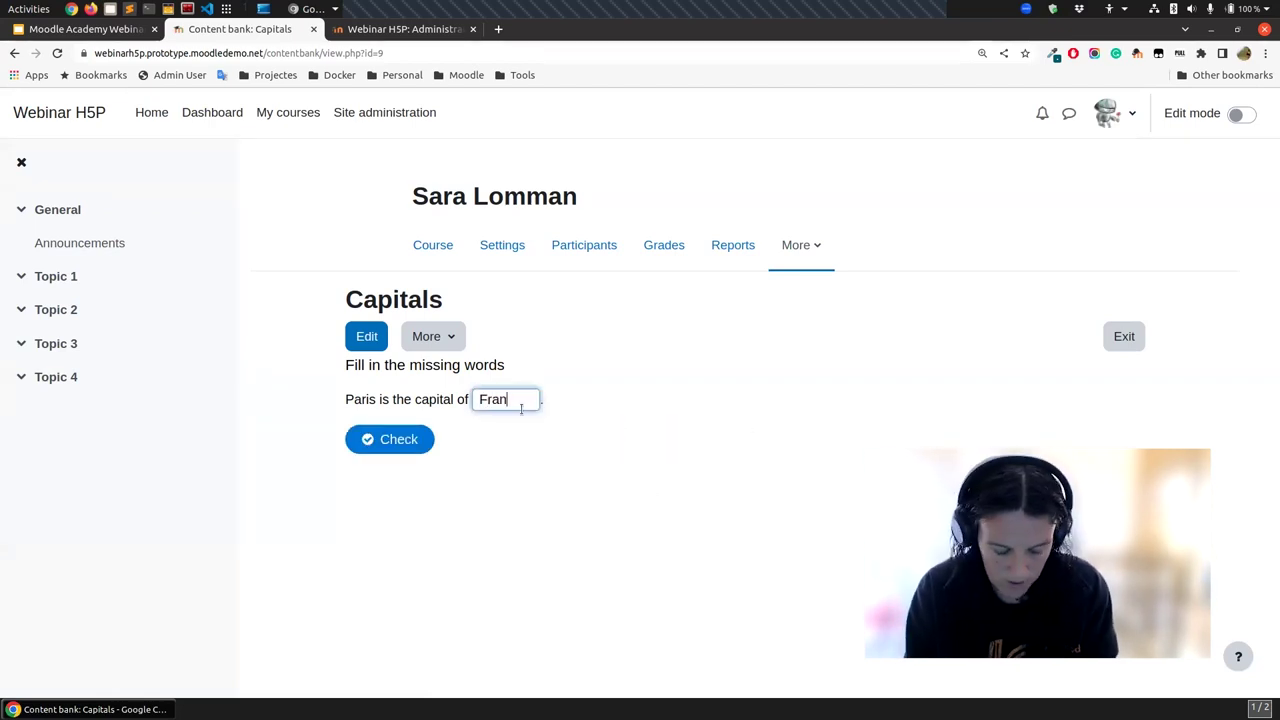
{"action": "left_click", "coordinate": [382, 447]}
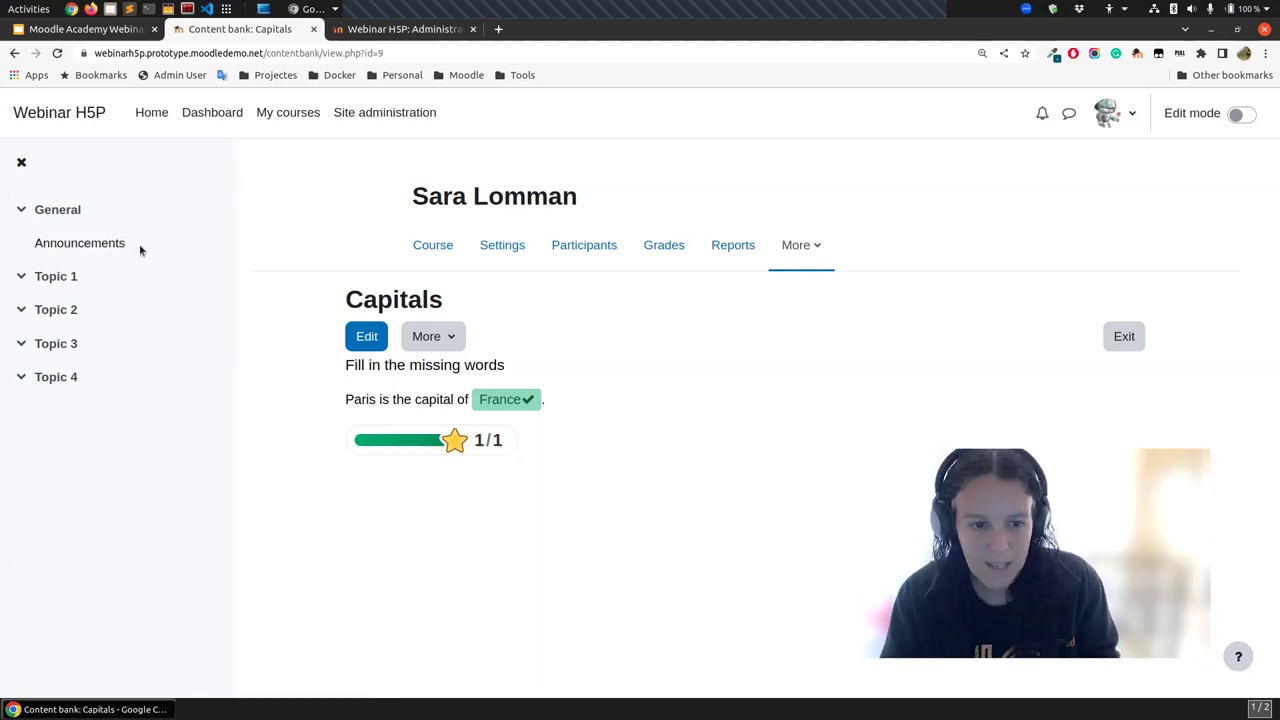
{"action": "left_click", "coordinate": [424, 337]}
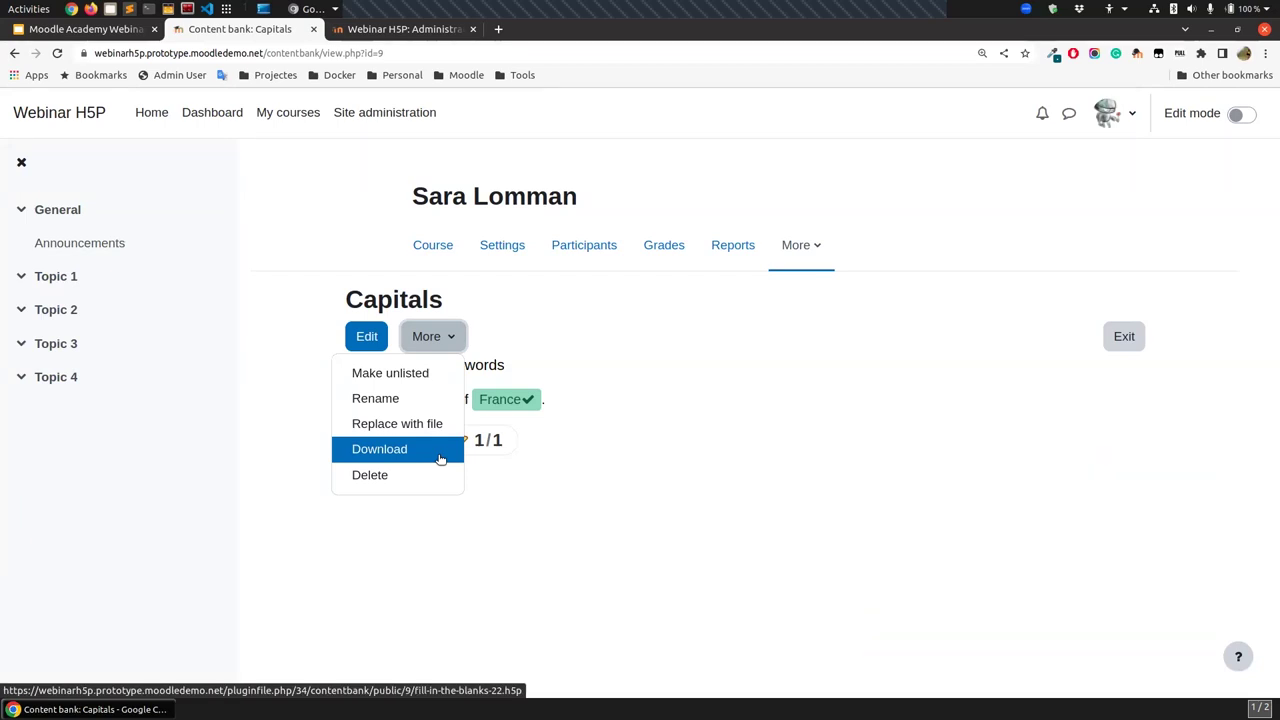
Step: Download the Capitals H5P package from the More menu
{"action": "left_click", "coordinate": [740, 539]}
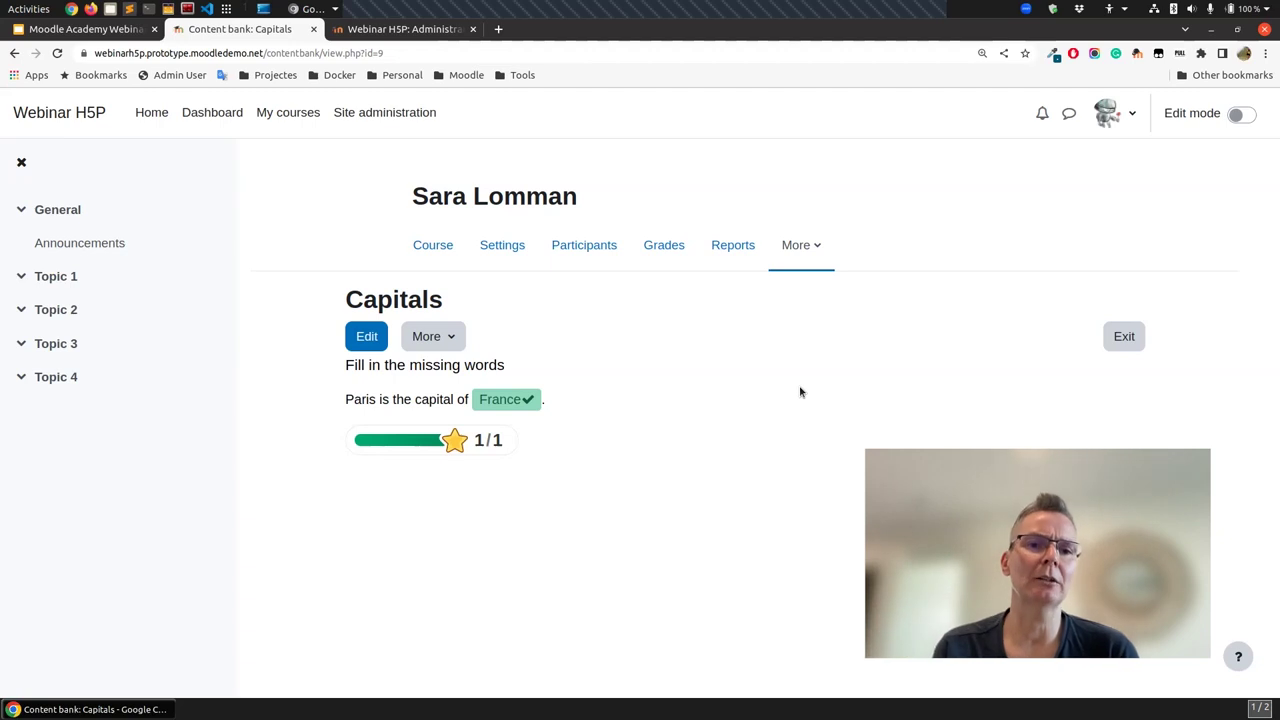
Step: Exit Capitals to the content bank listing, try the list view, and settle on icon view
{"action": "right_click", "coordinate": [924, 171]}
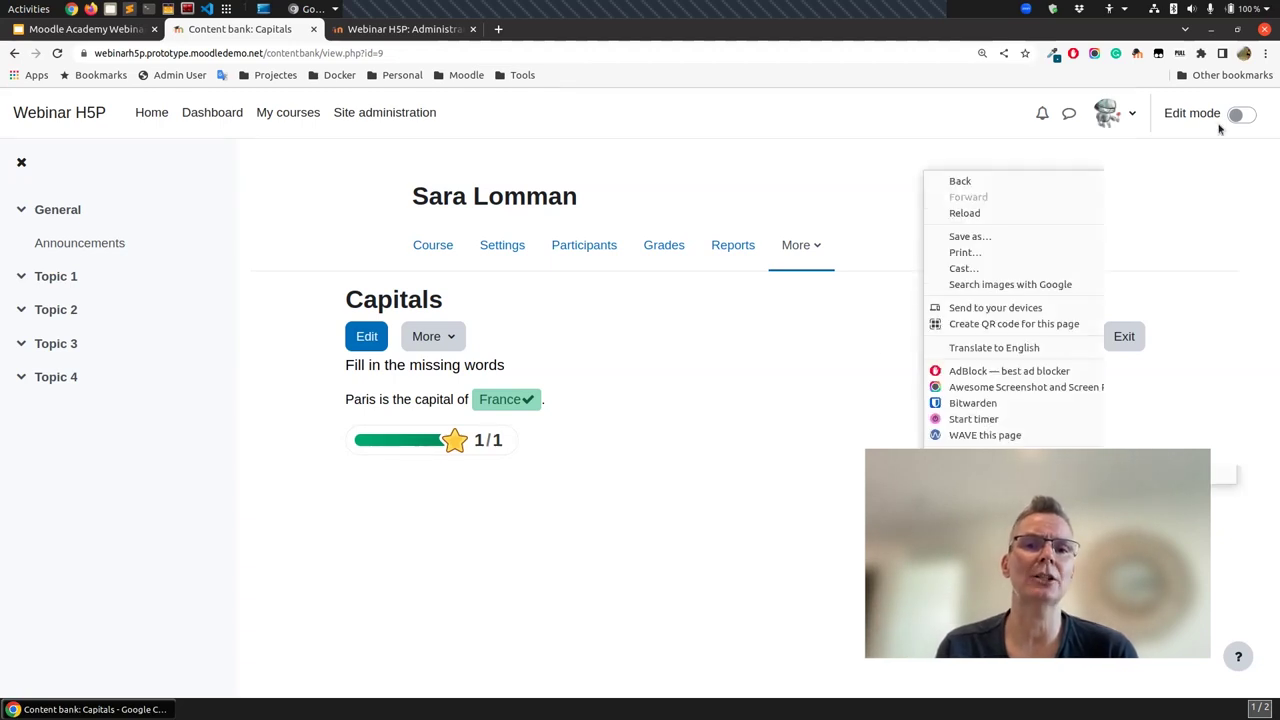
{"action": "left_click", "coordinate": [969, 120]}
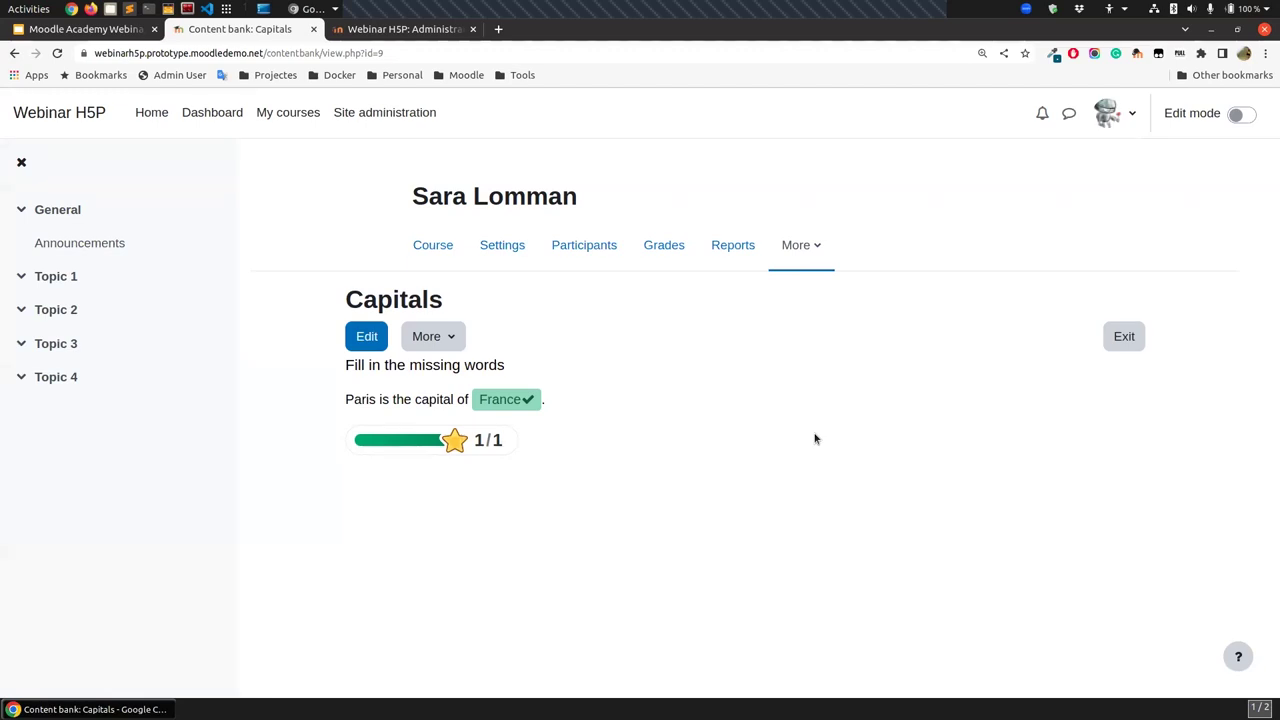
{"action": "left_click", "coordinate": [1104, 334]}
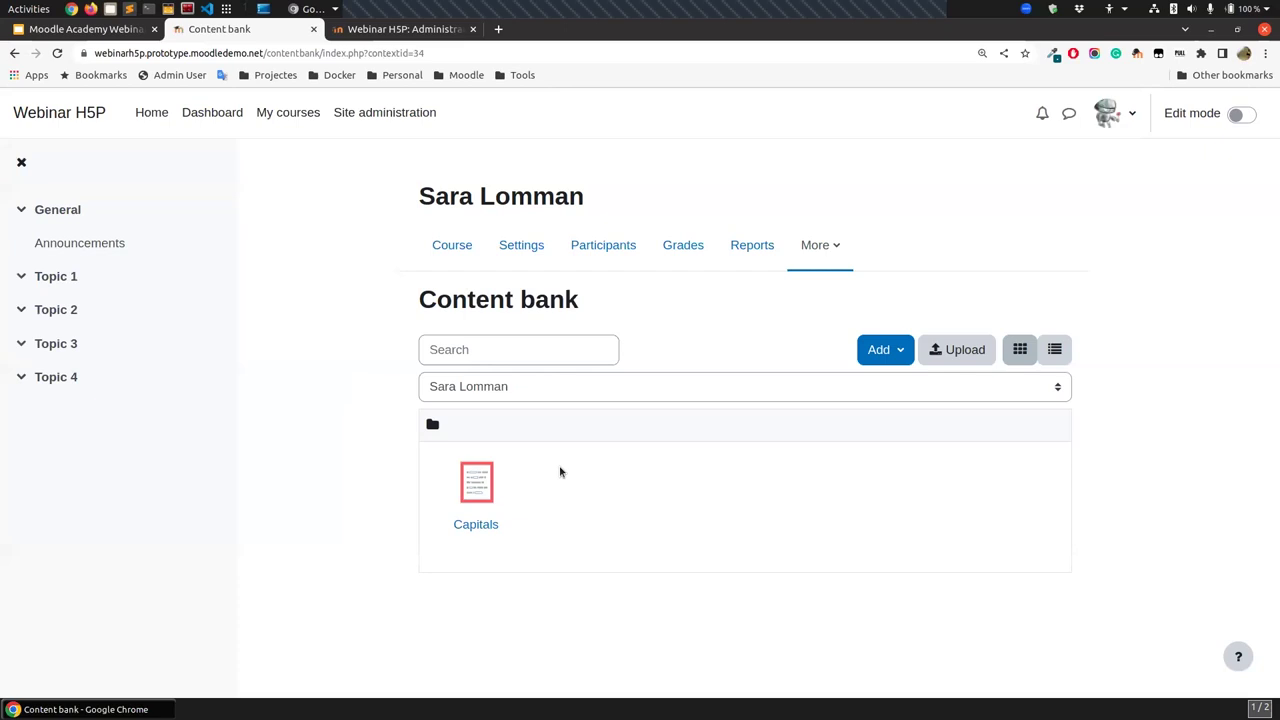
{"action": "left_click", "coordinate": [1055, 352]}
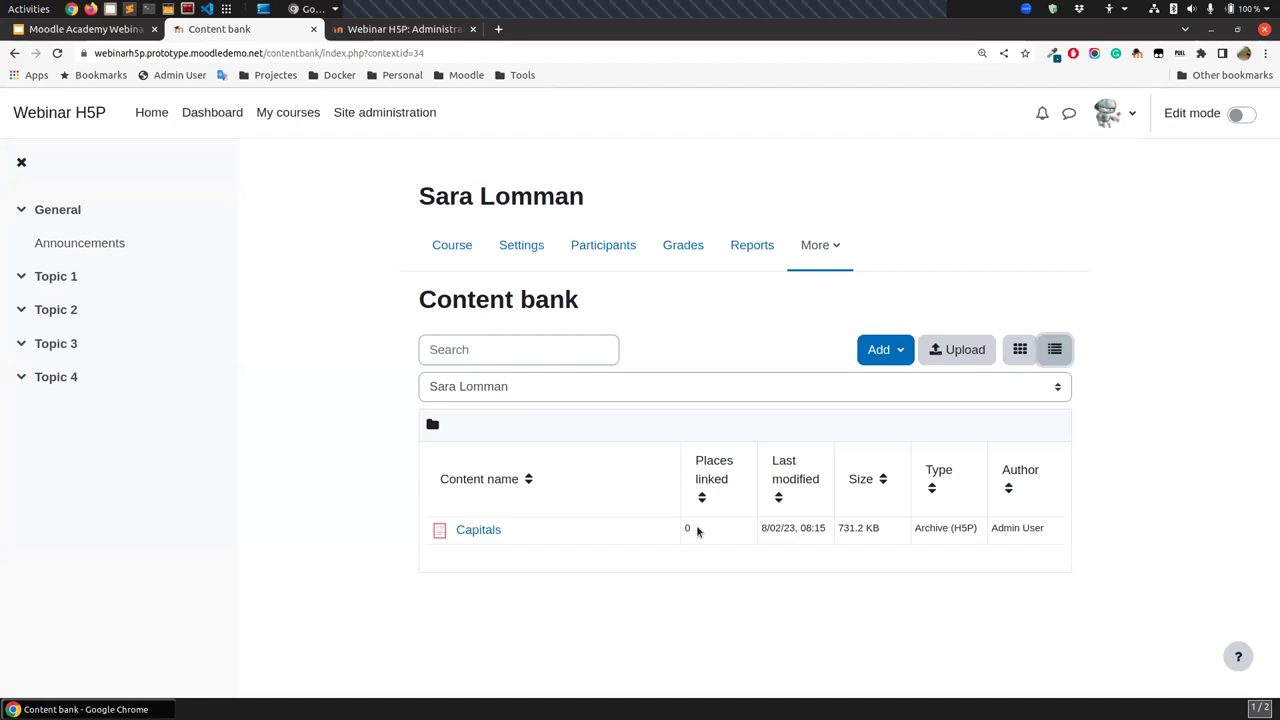
{"action": "left_click", "coordinate": [1021, 354]}
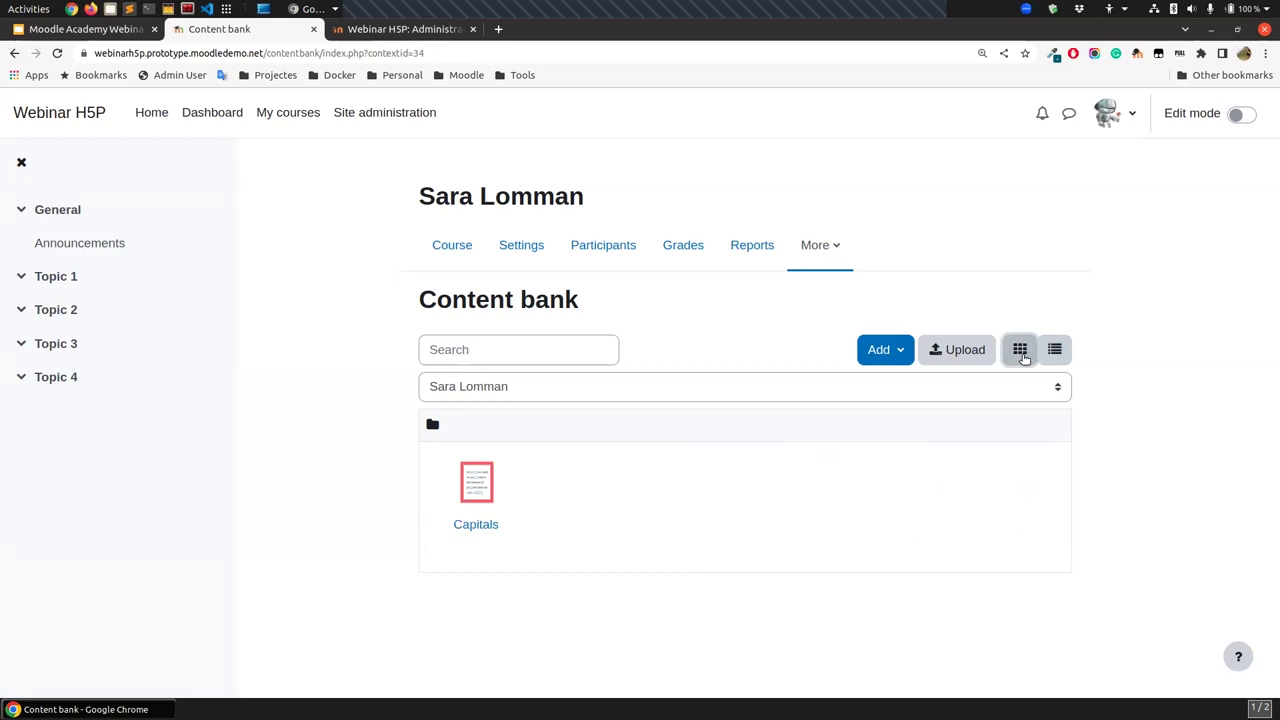
{"action": "left_click", "coordinate": [1052, 352]}
{"action": "left_click", "coordinate": [1022, 353]}
{"action": "left_click", "coordinate": [476, 494]}
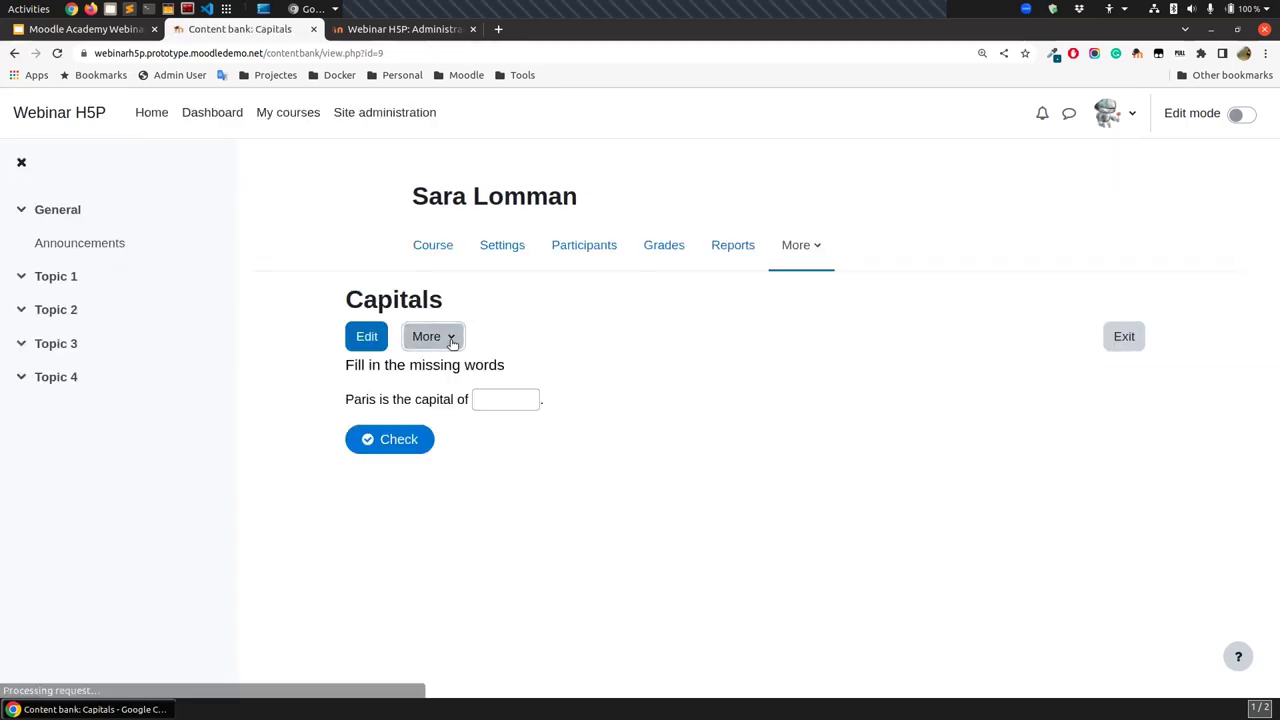
{"action": "left_click", "coordinate": [453, 339]}
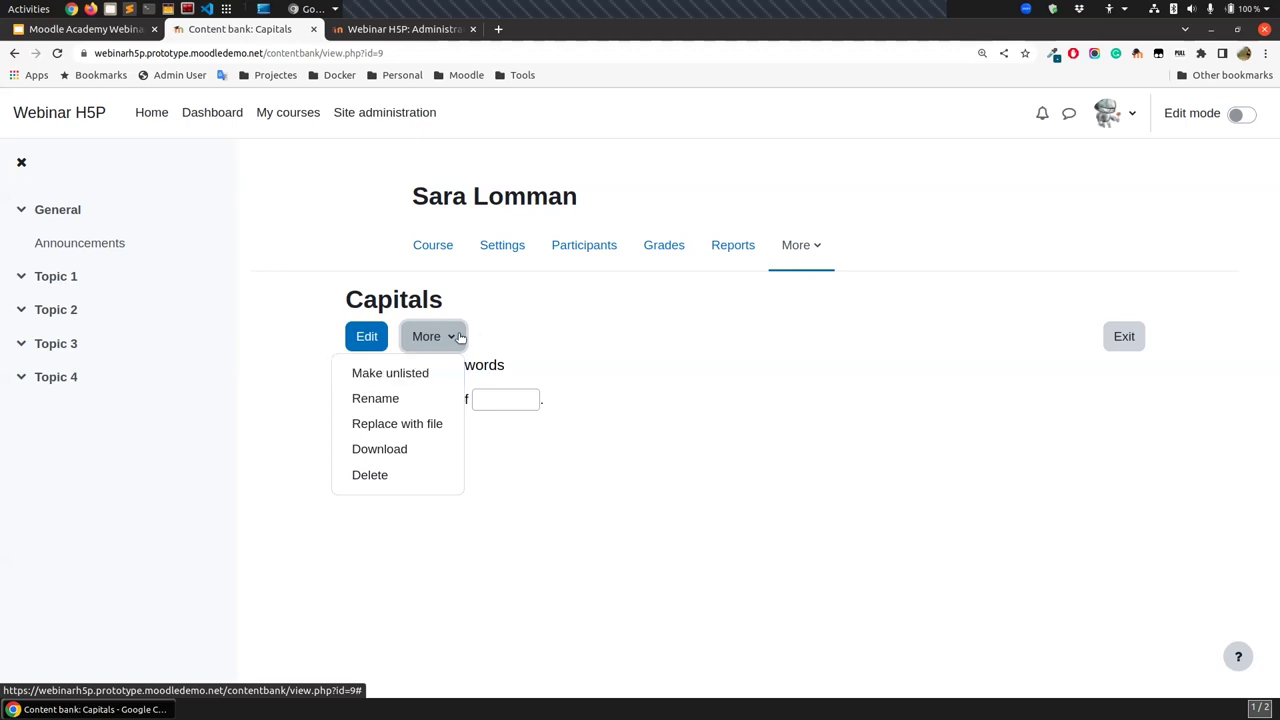
{"action": "left_click", "coordinate": [1120, 338]}
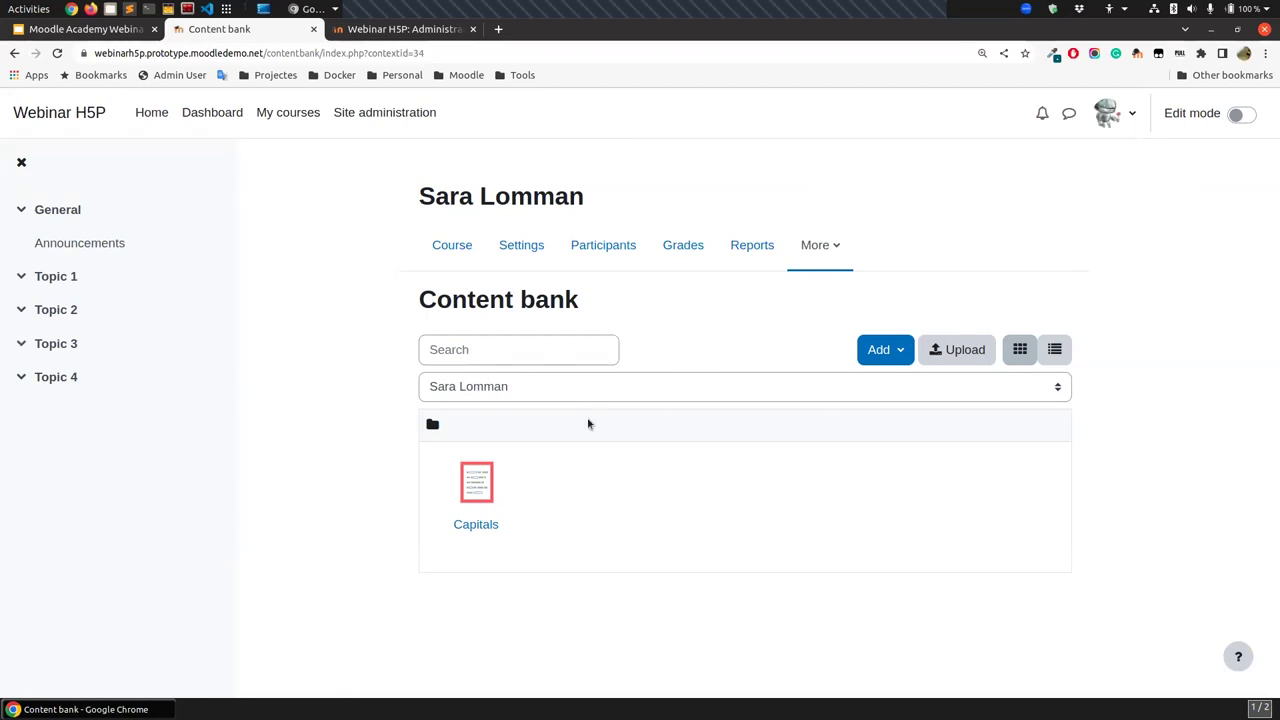
Step: Pick another course in the course/category selector to view its content bank with Capital quiz and Card
{"action": "left_click", "coordinate": [934, 396]}
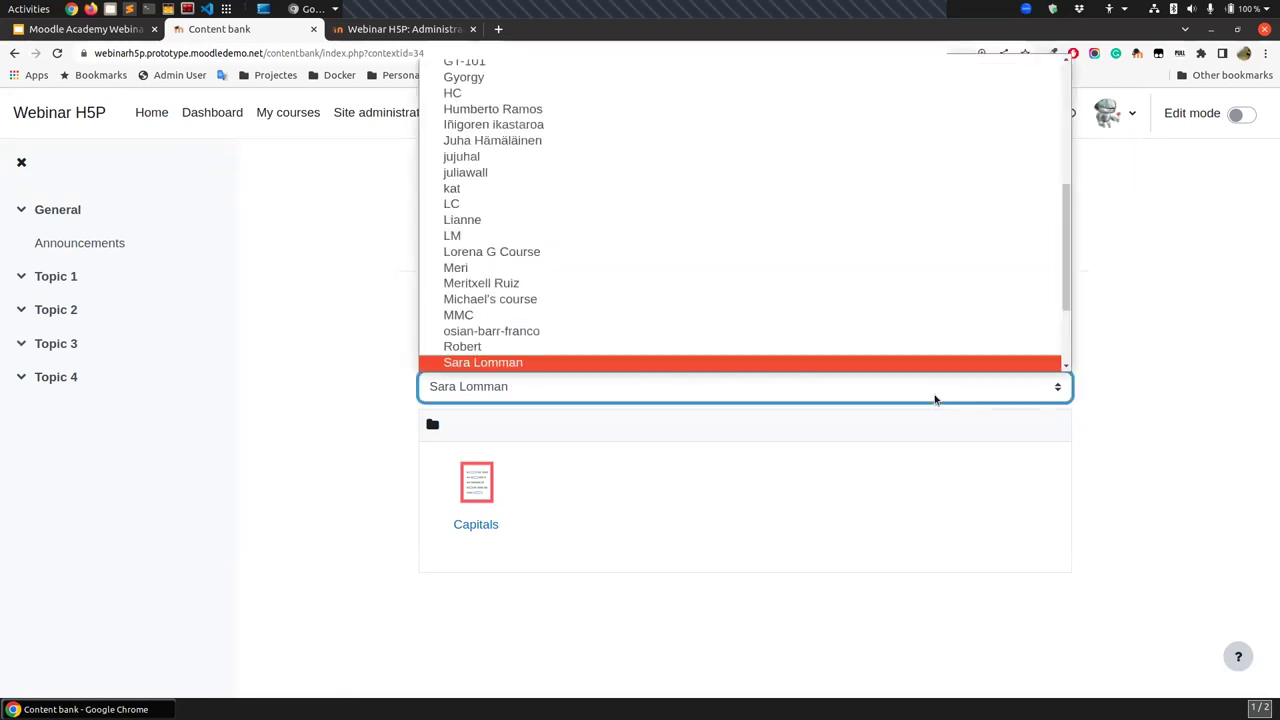
{"action": "scroll", "coordinate": [1077, 344], "scroll_direction": "down", "scroll_amount": 3}
{"action": "scroll", "coordinate": [1076, 255], "scroll_direction": "up", "scroll_amount": 2}
{"action": "scroll", "coordinate": [1060, 220], "scroll_direction": "up", "scroll_amount": 6}
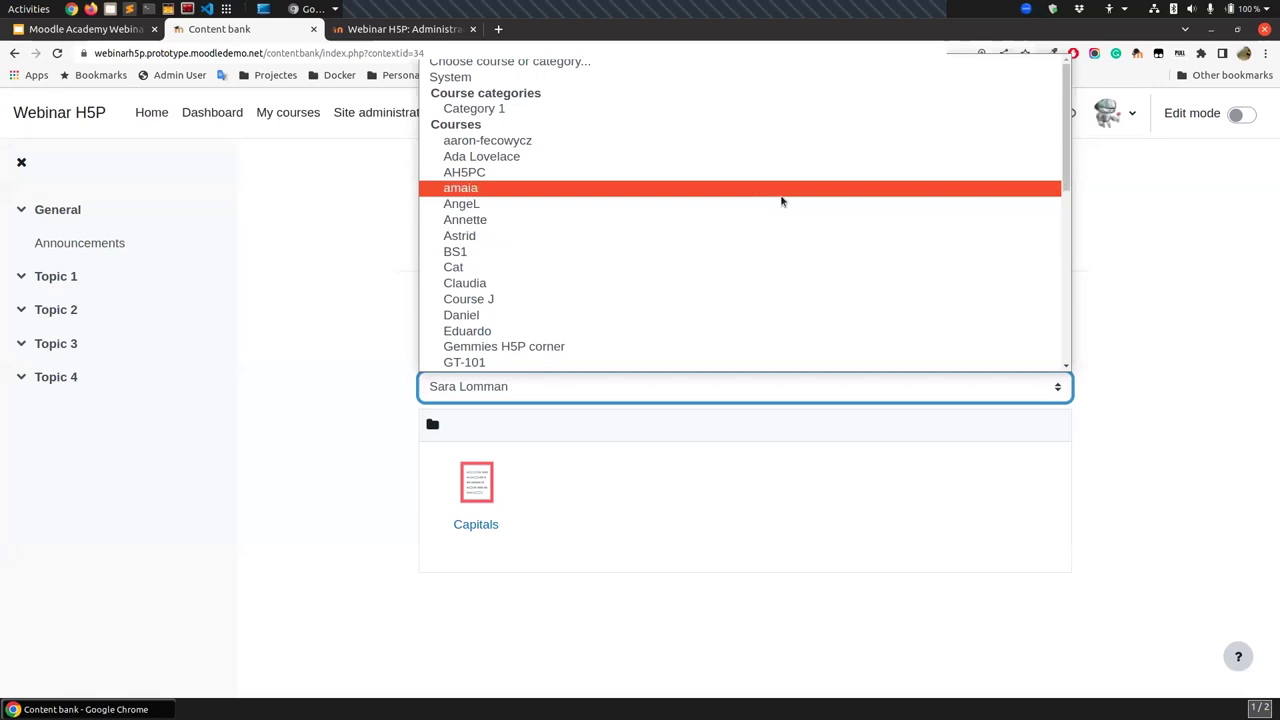
{"action": "scroll", "coordinate": [729, 302], "scroll_direction": "down", "scroll_amount": 5}
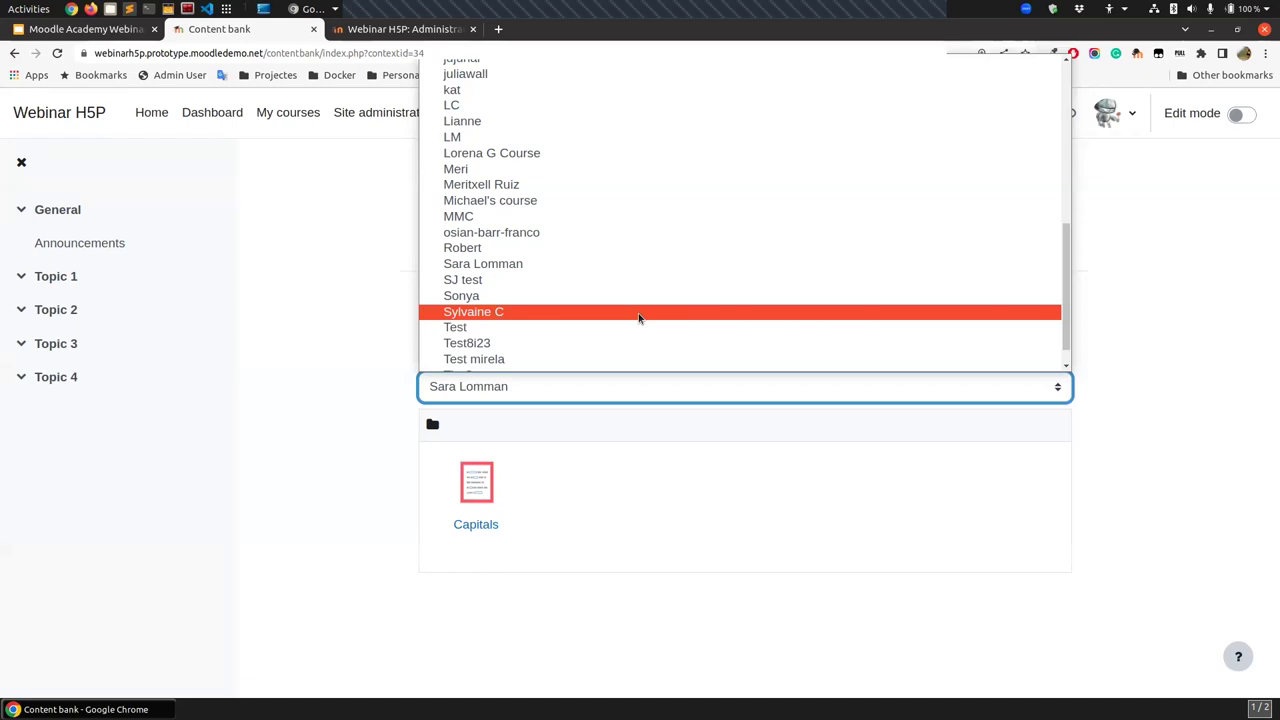
{"action": "scroll", "coordinate": [660, 305], "scroll_direction": "up", "scroll_amount": 5}
{"action": "scroll", "coordinate": [671, 305], "scroll_direction": "up", "scroll_amount": 2}
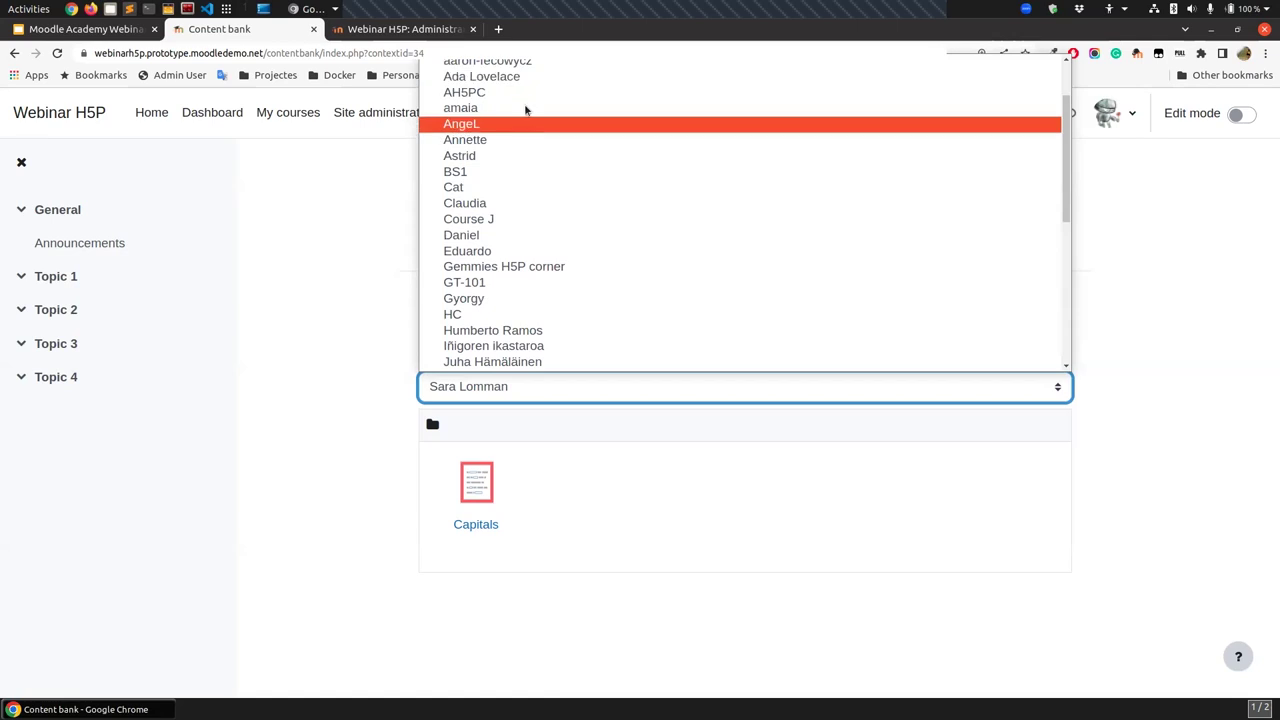
{"action": "left_click", "coordinate": [520, 155]}
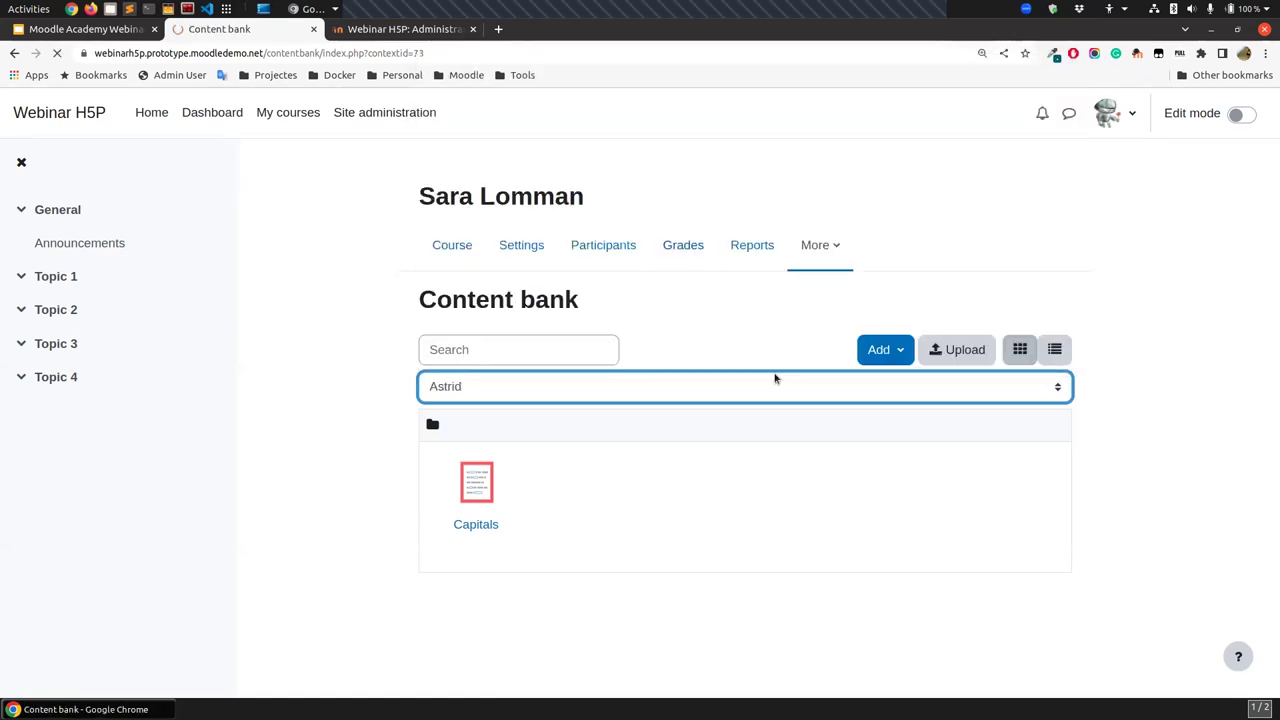
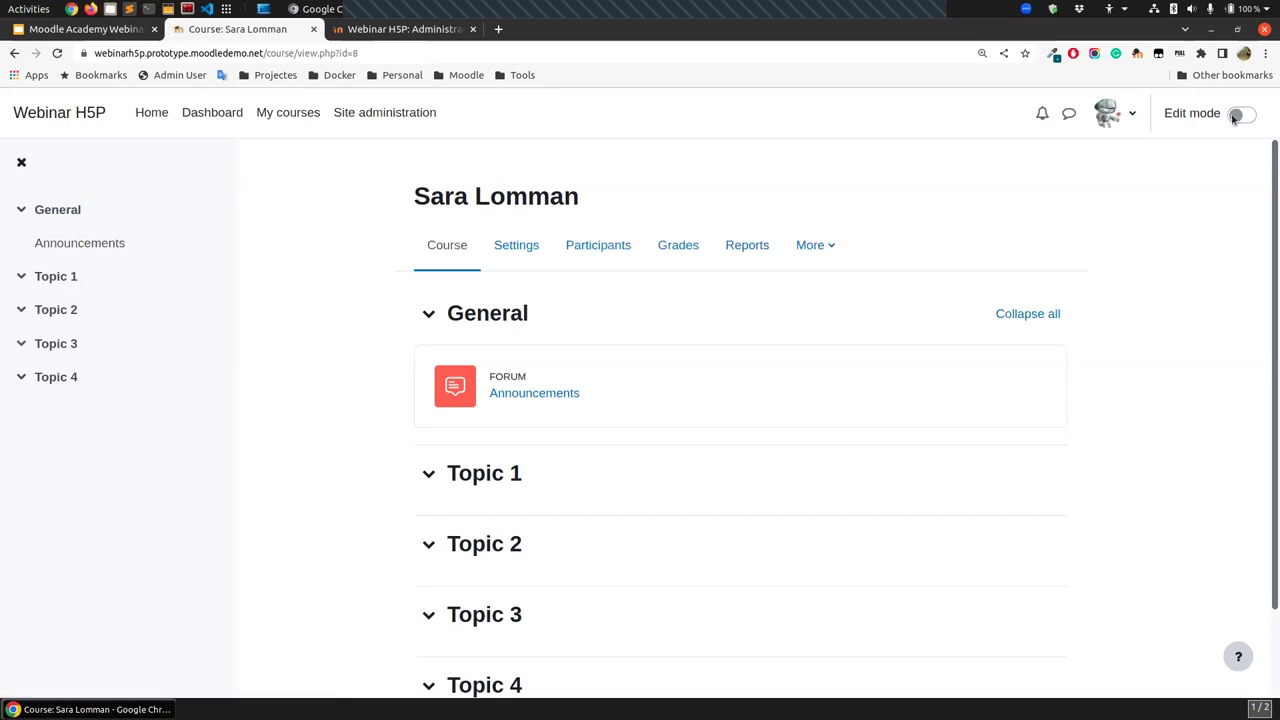
Step: Turn on edit mode for the course
{"action": "left_click", "coordinate": [1232, 115]}
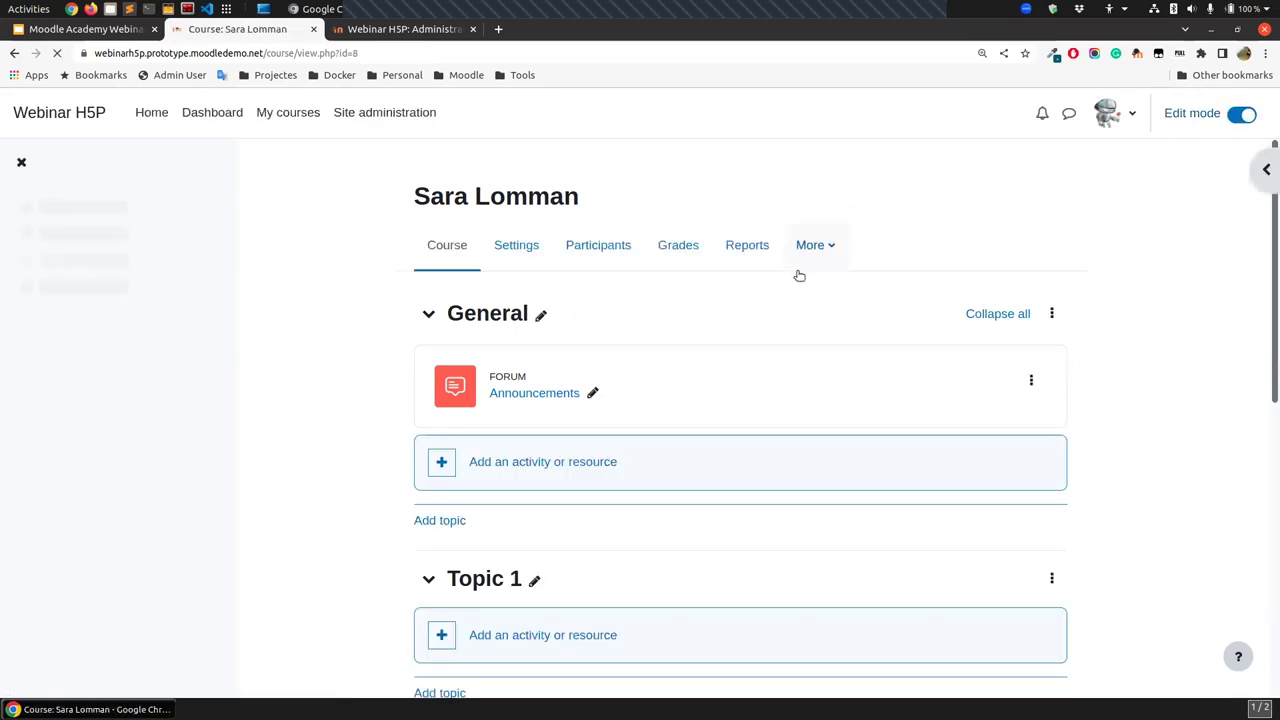
{"action": "scroll", "coordinate": [740, 266], "scroll_direction": "down", "scroll_amount": 2}
{"action": "scroll", "coordinate": [741, 265], "scroll_direction": "down", "scroll_amount": 2}
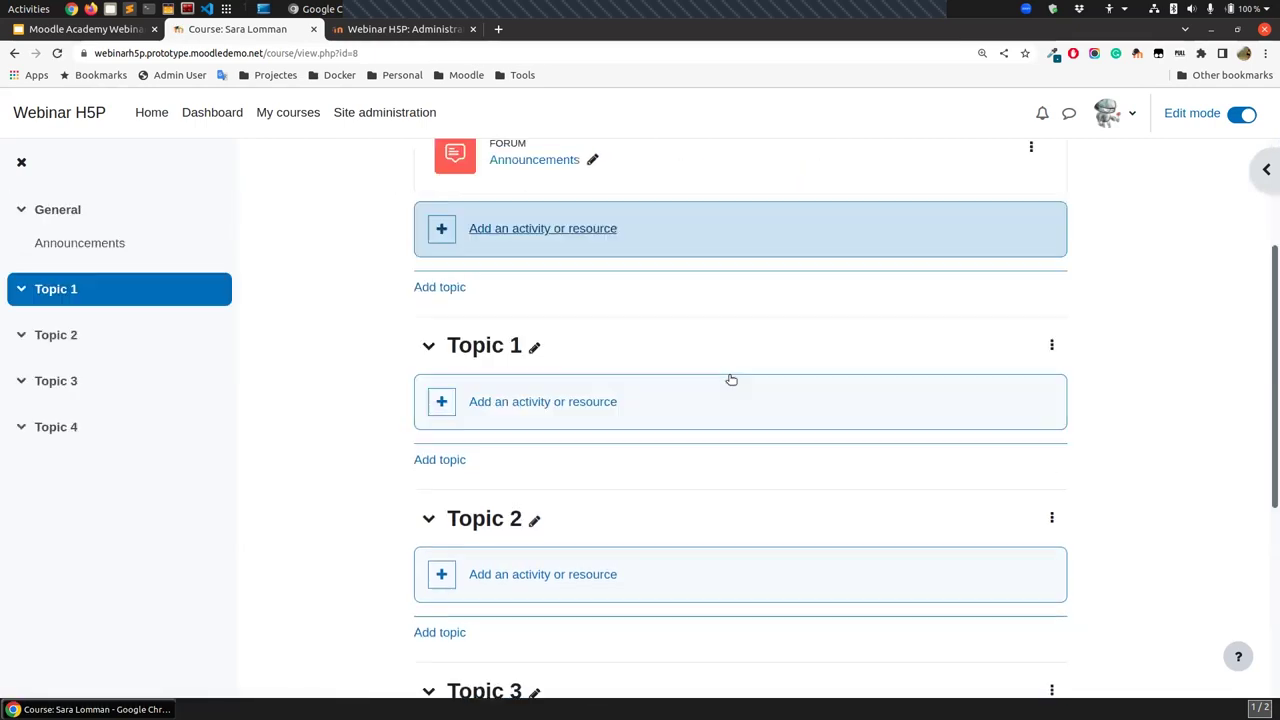
{"action": "scroll", "coordinate": [729, 377], "scroll_direction": "up", "scroll_amount": 1}
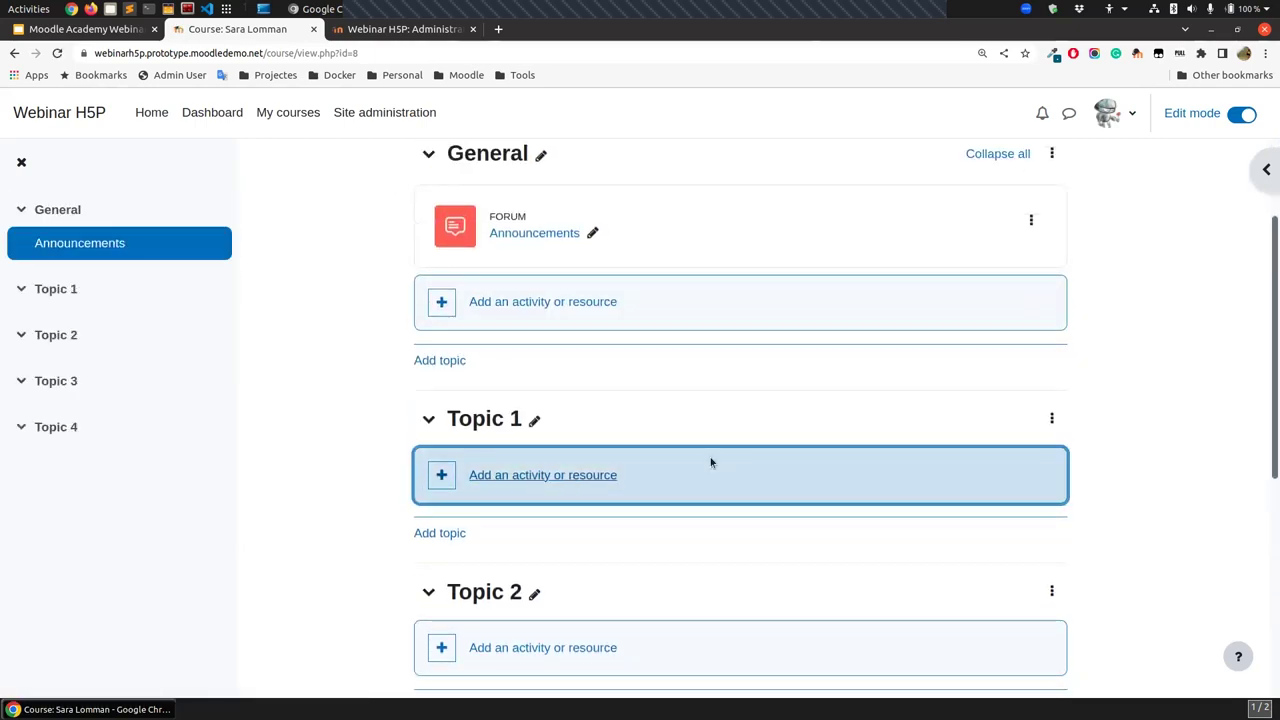
Step: Add a new H5P activity to Topic 1 from the Activities list
{"action": "left_click", "coordinate": [711, 462]}
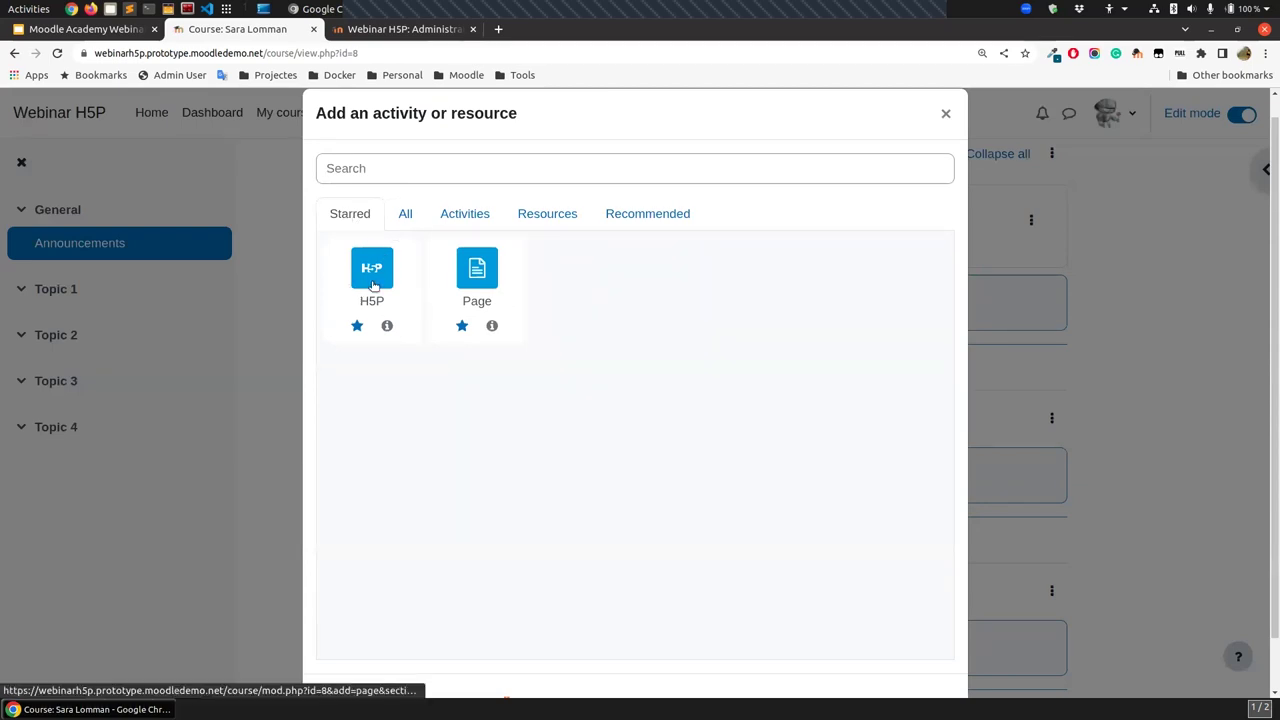
{"action": "left_click", "coordinate": [404, 215]}
{"action": "left_click", "coordinate": [465, 217]}
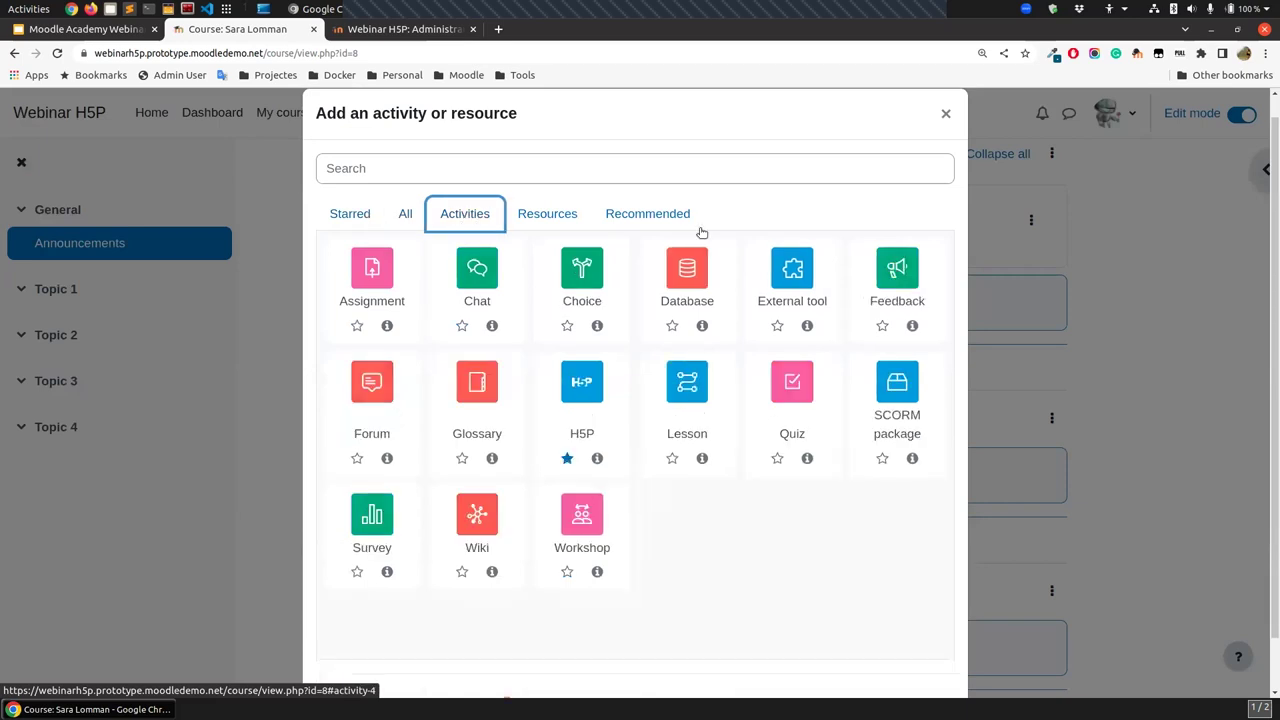
{"action": "left_click", "coordinate": [577, 386]}
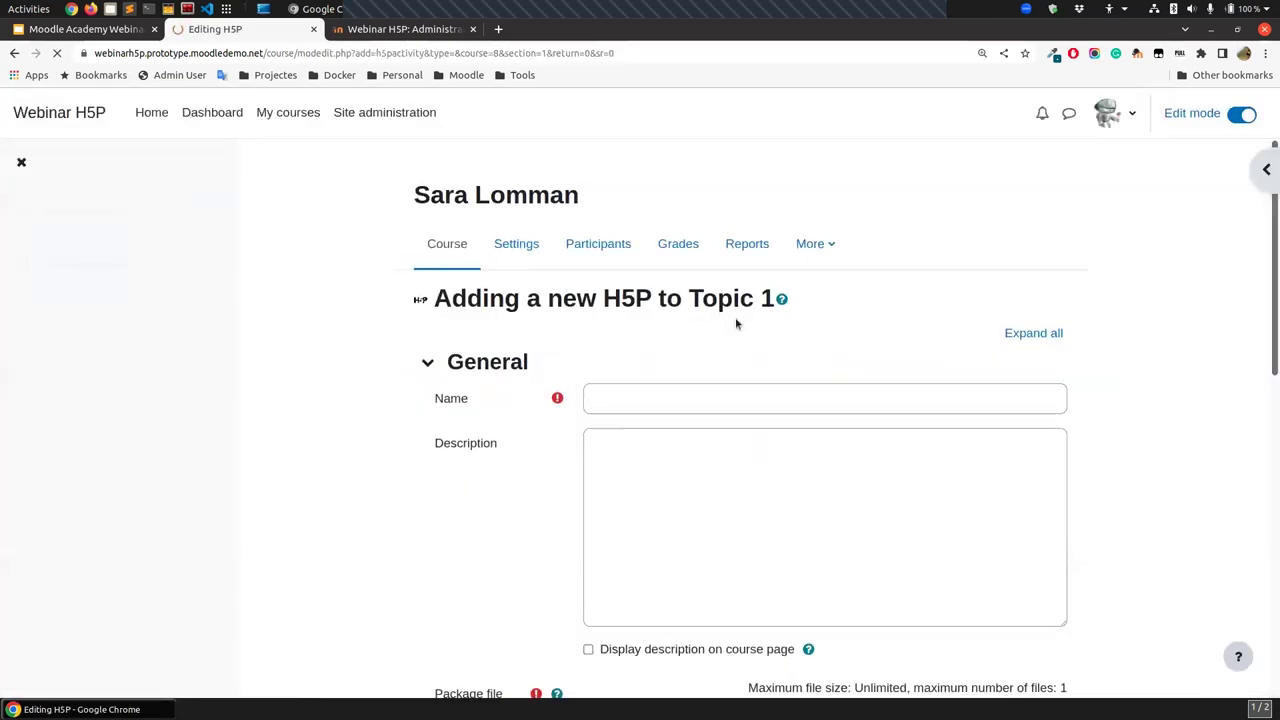
{"action": "scroll", "coordinate": [700, 312], "scroll_direction": "down", "scroll_amount": 3}
Step: Name the activity 'H5P activity' and open the Package file chooser
{"action": "left_click", "coordinate": [644, 244]}
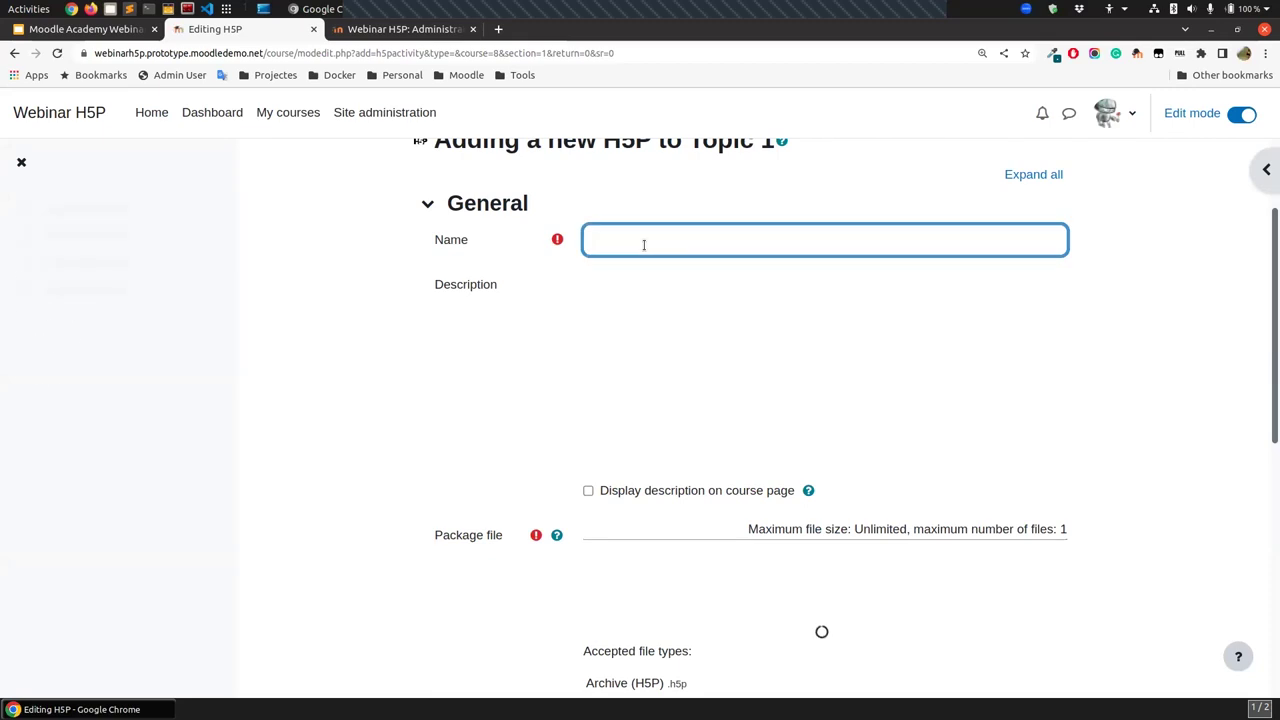
{"action": "type", "text": "H5P "}
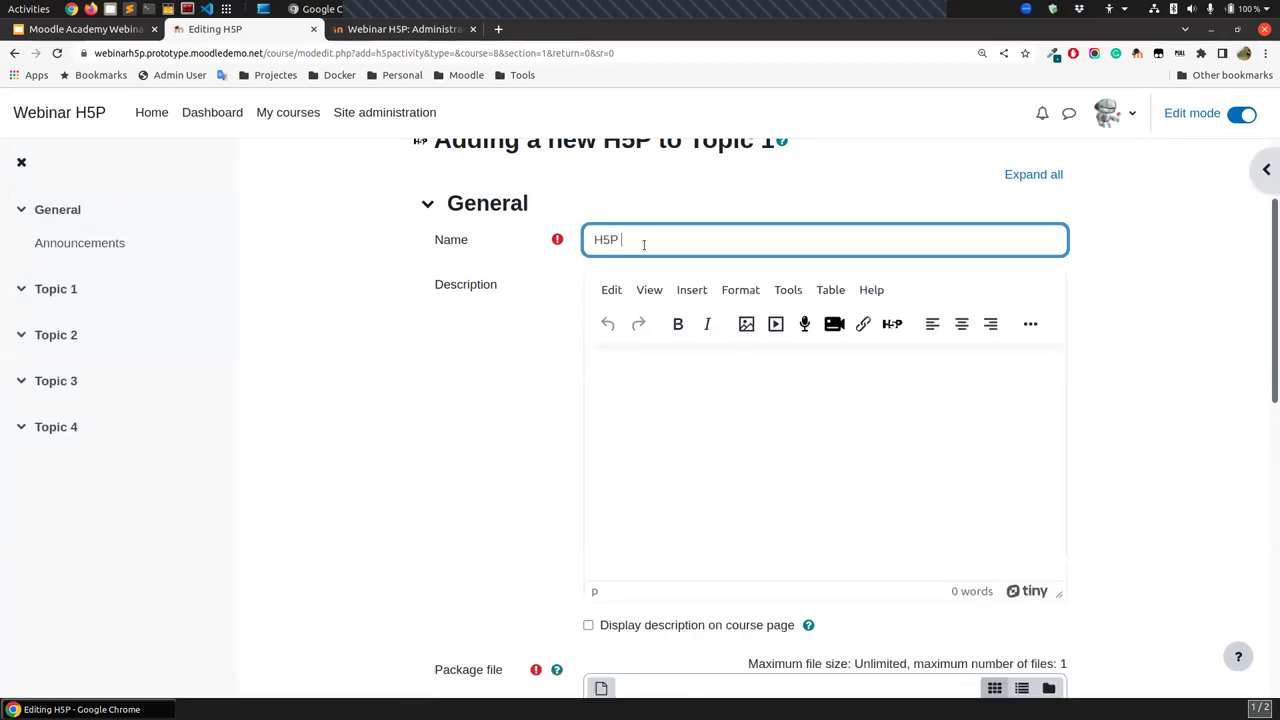
{"action": "type", "text": "activity"}
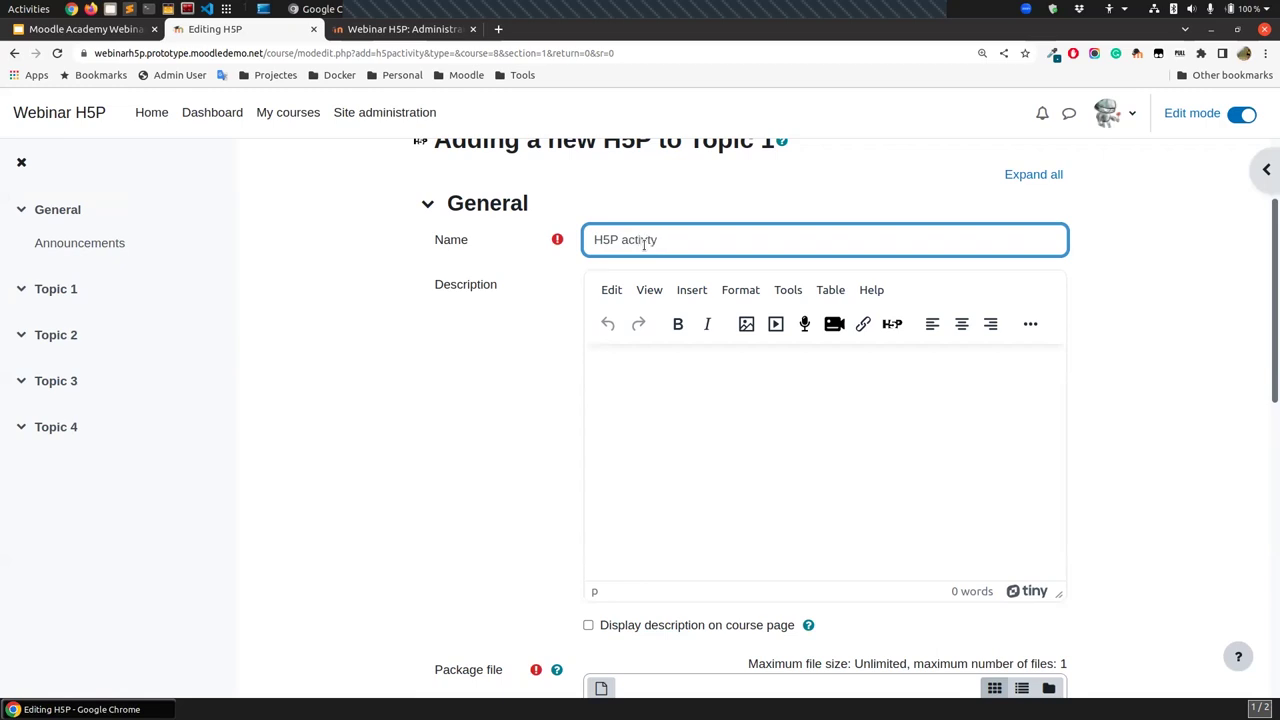
{"action": "scroll", "coordinate": [749, 313], "scroll_direction": "down", "scroll_amount": 3}
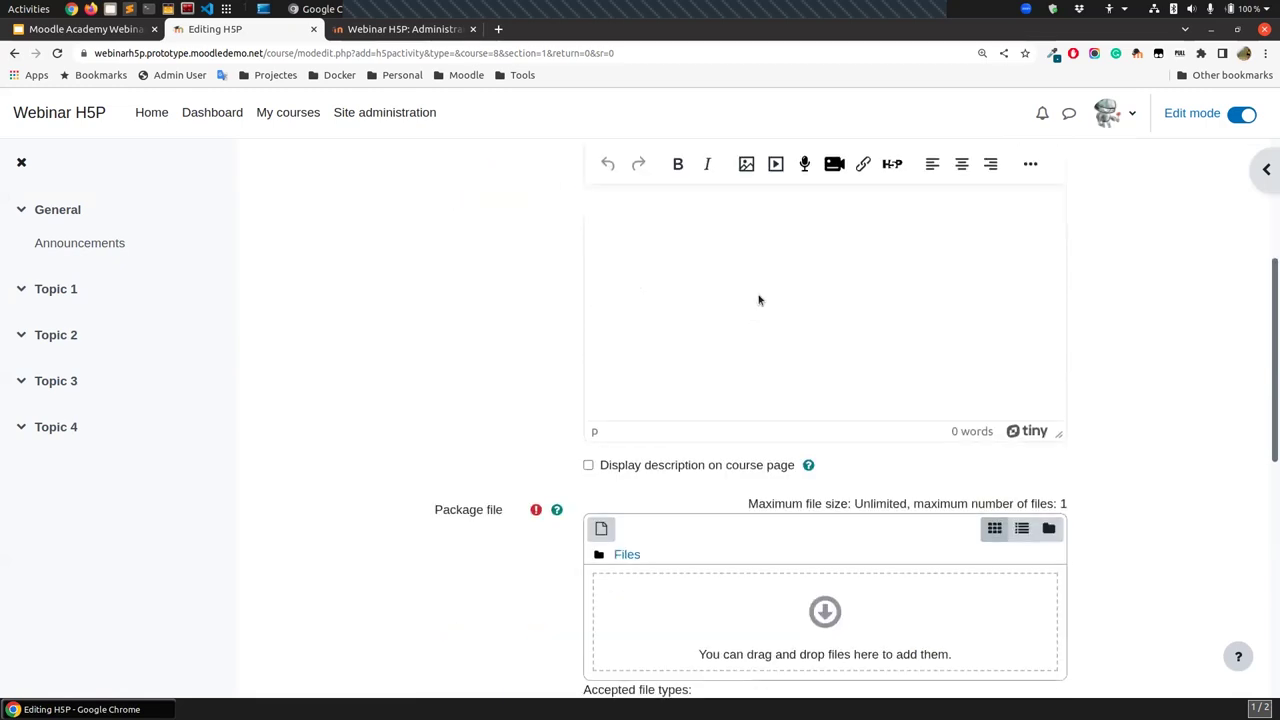
{"action": "scroll", "coordinate": [759, 300], "scroll_direction": "down", "scroll_amount": 3}
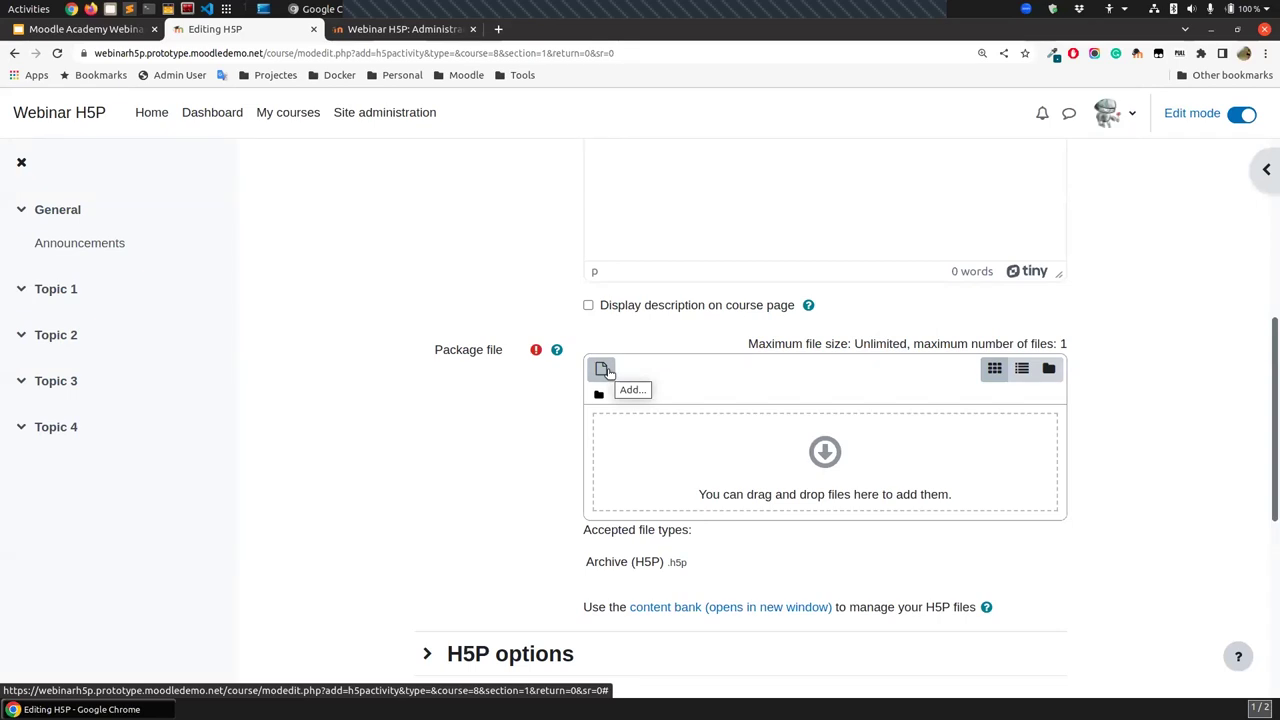
{"action": "left_click", "coordinate": [605, 371]}
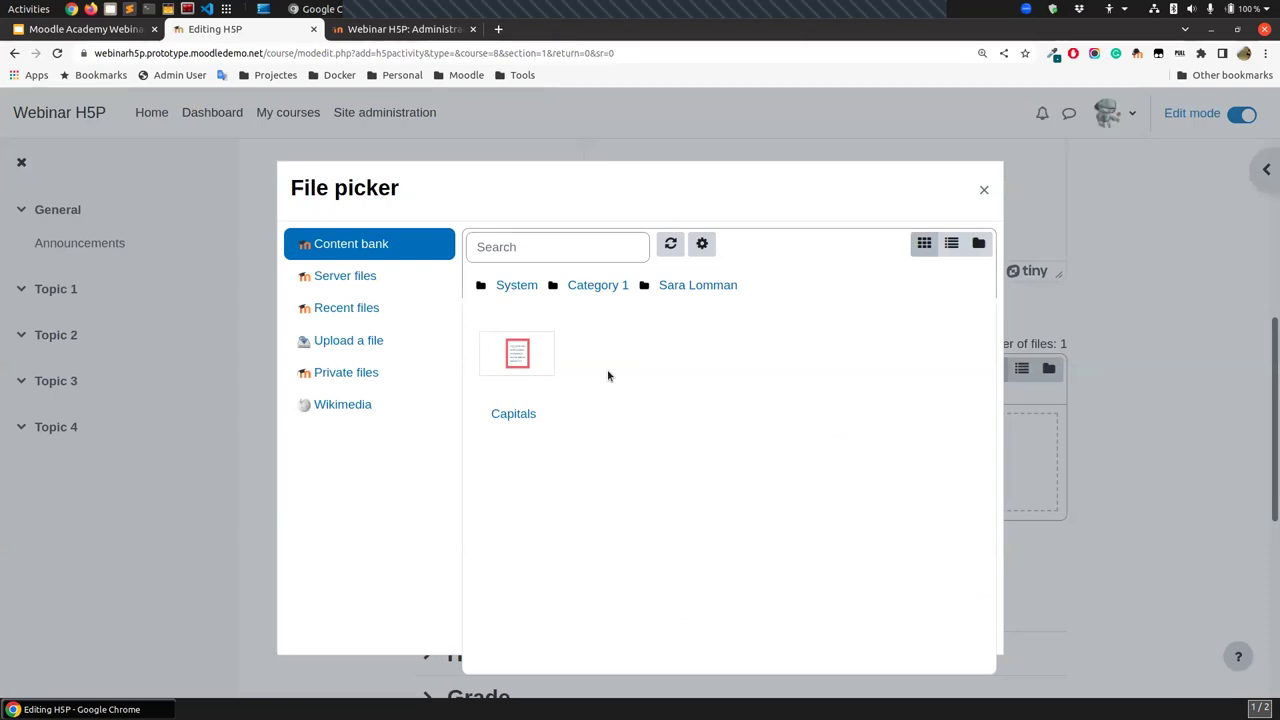
Step: Link the content bank's Capitals item as the package file
{"action": "left_click", "coordinate": [345, 343]}
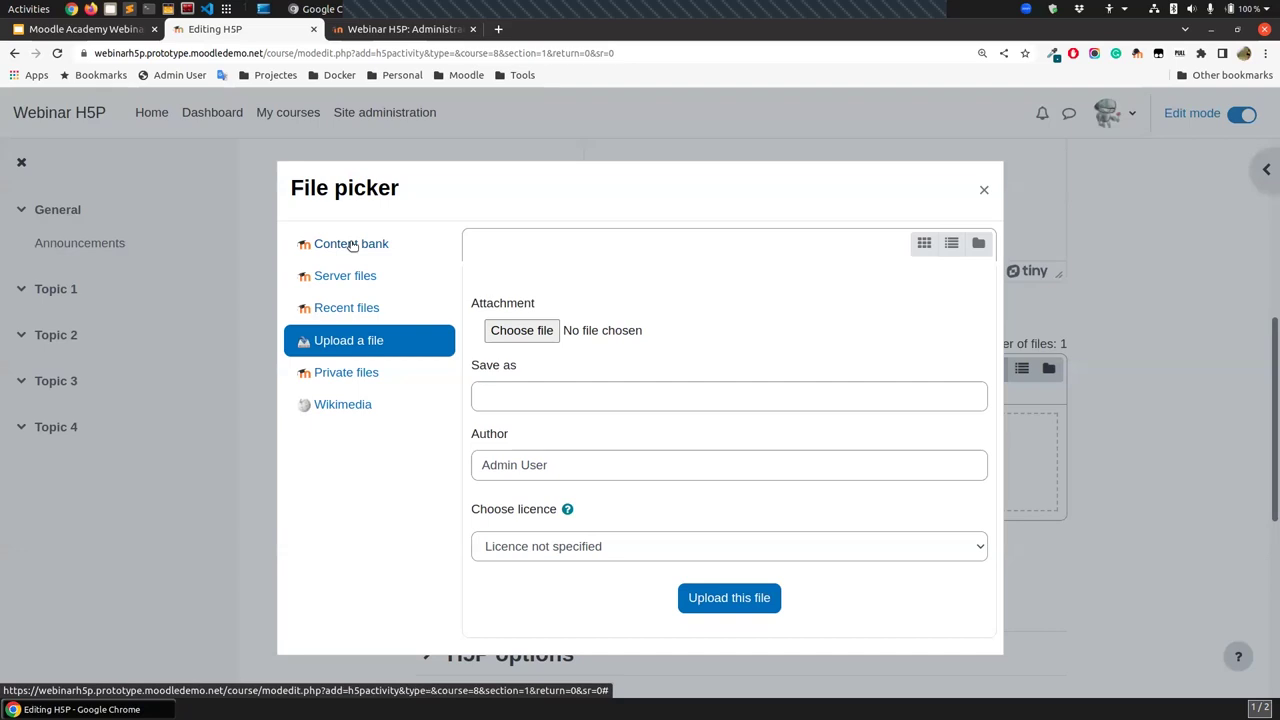
{"action": "left_click", "coordinate": [352, 245]}
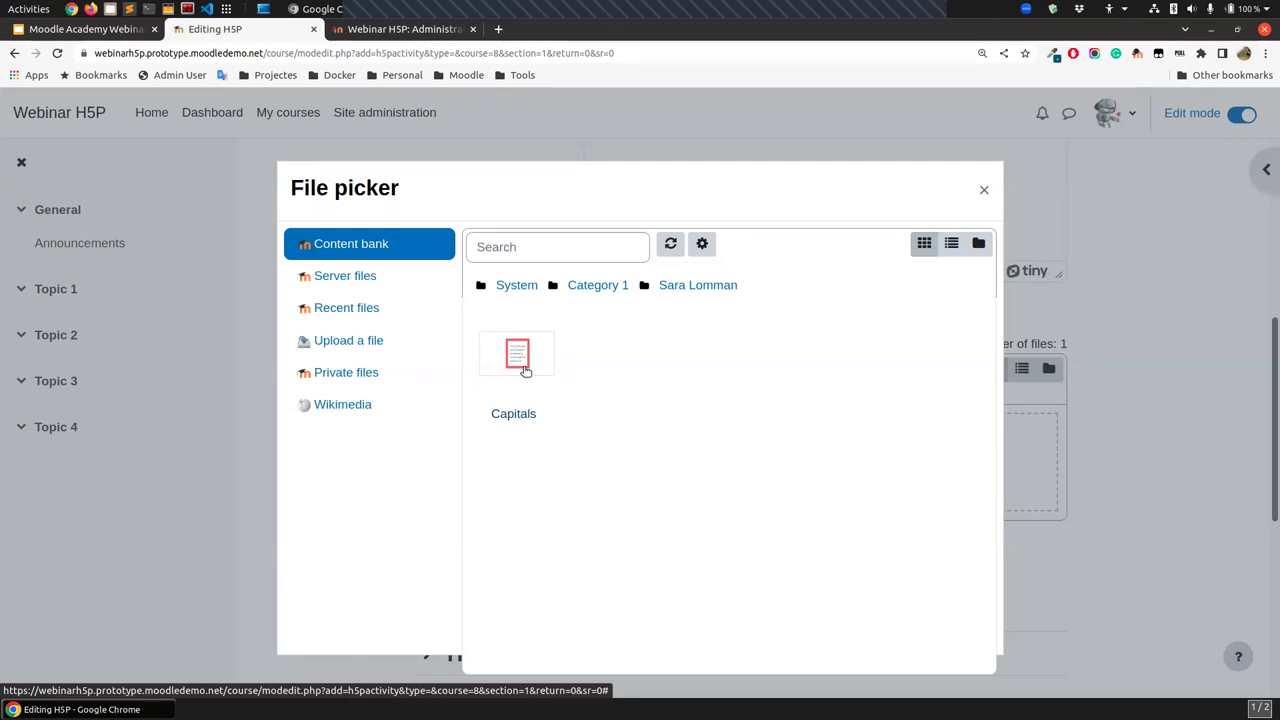
{"action": "left_click", "coordinate": [517, 355]}
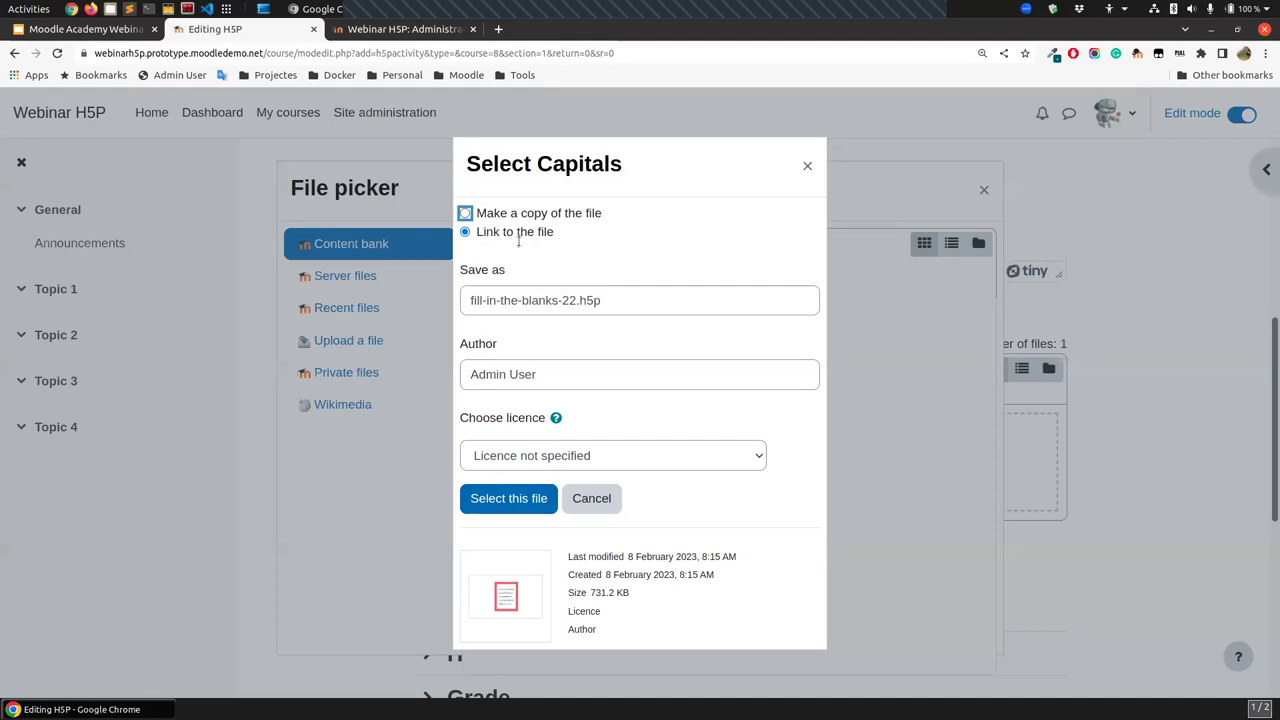
{"action": "left_click", "coordinate": [487, 499]}
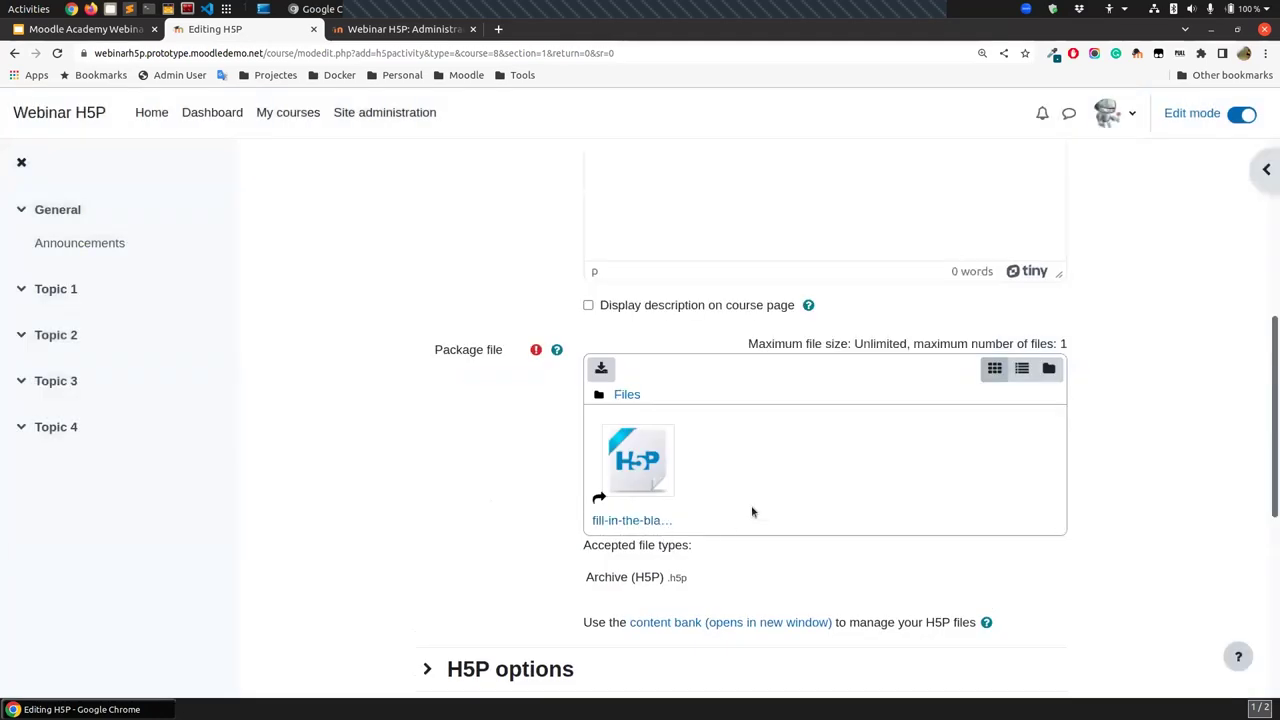
{"action": "scroll", "coordinate": [754, 514], "scroll_direction": "down", "scroll_amount": 3}
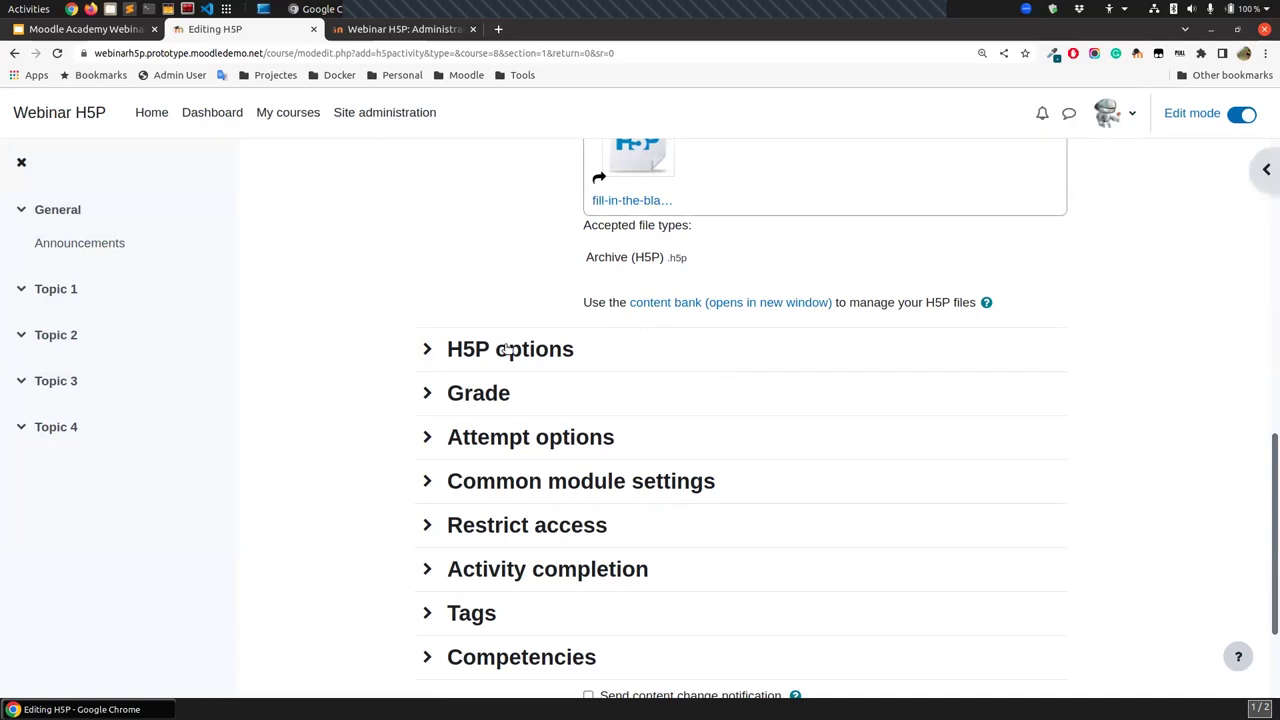
Step: Expand the H5P options, Grade and Attempt options sections of the form
{"action": "left_click", "coordinate": [580, 350]}
{"action": "scroll", "coordinate": [641, 230], "scroll_direction": "down", "scroll_amount": 2}
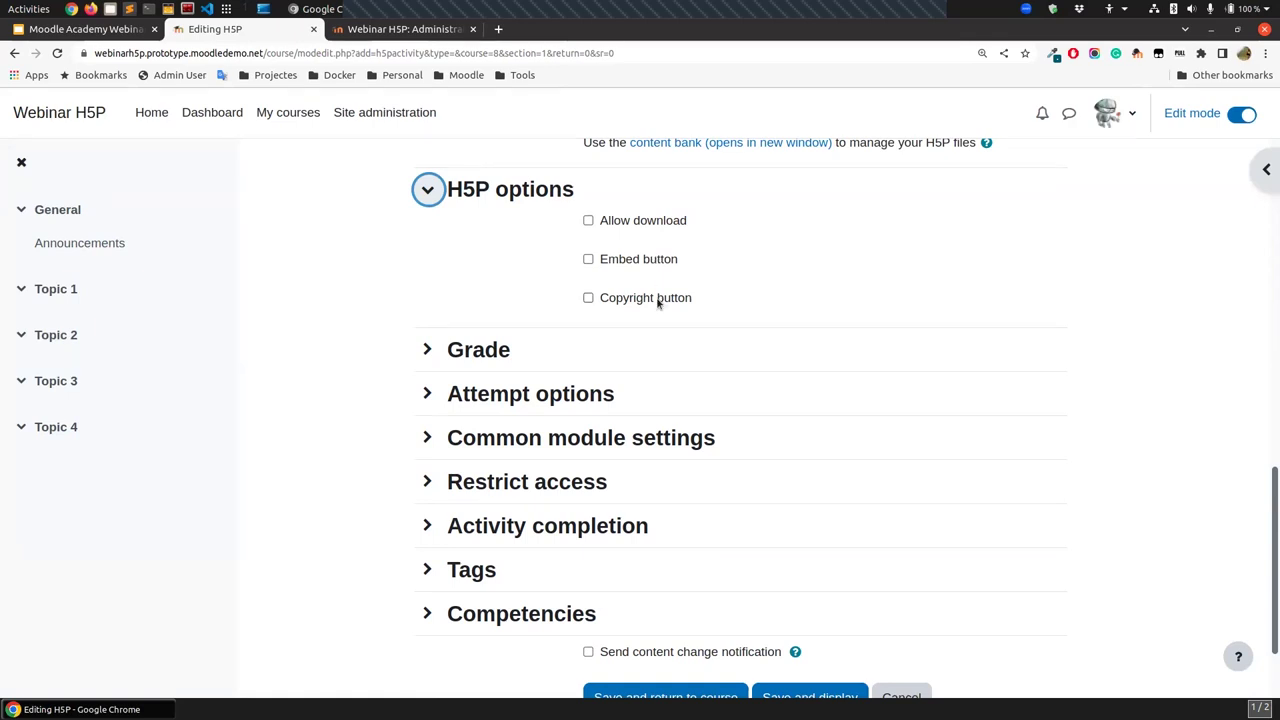
{"action": "left_click", "coordinate": [495, 349]}
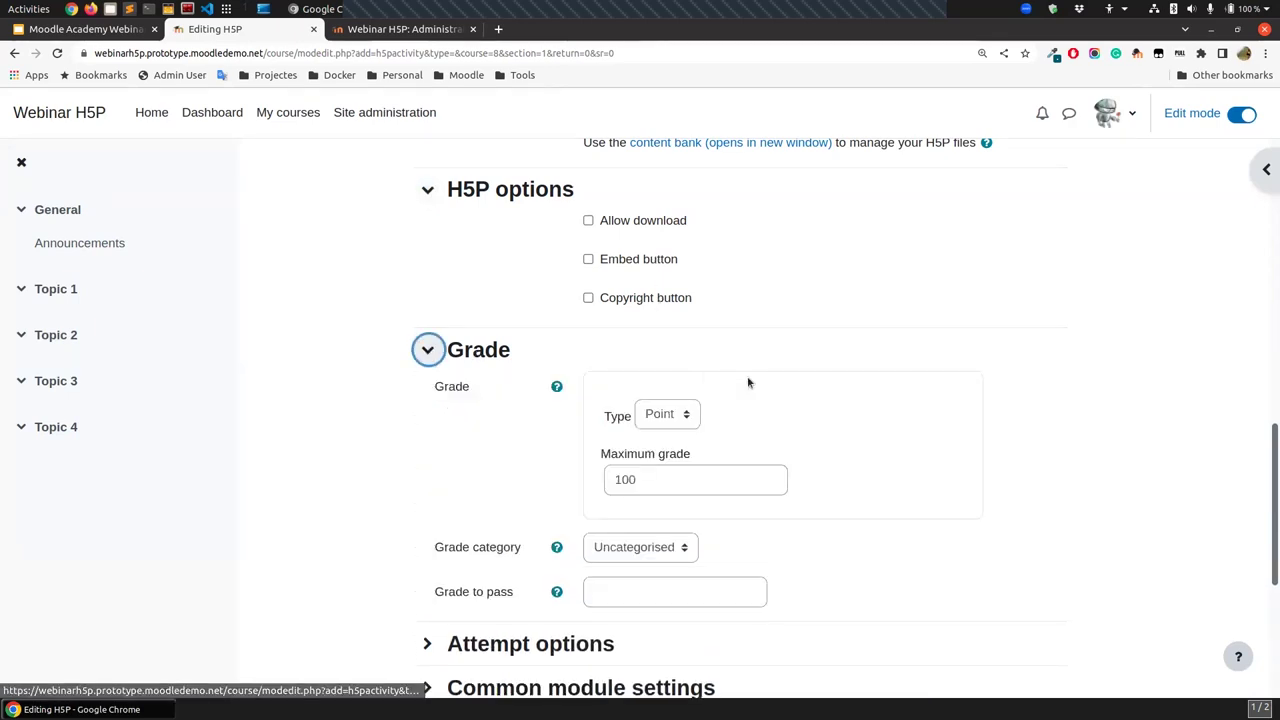
{"action": "scroll", "coordinate": [748, 382], "scroll_direction": "down", "scroll_amount": 2}
{"action": "scroll", "coordinate": [748, 382], "scroll_direction": "down", "scroll_amount": 1}
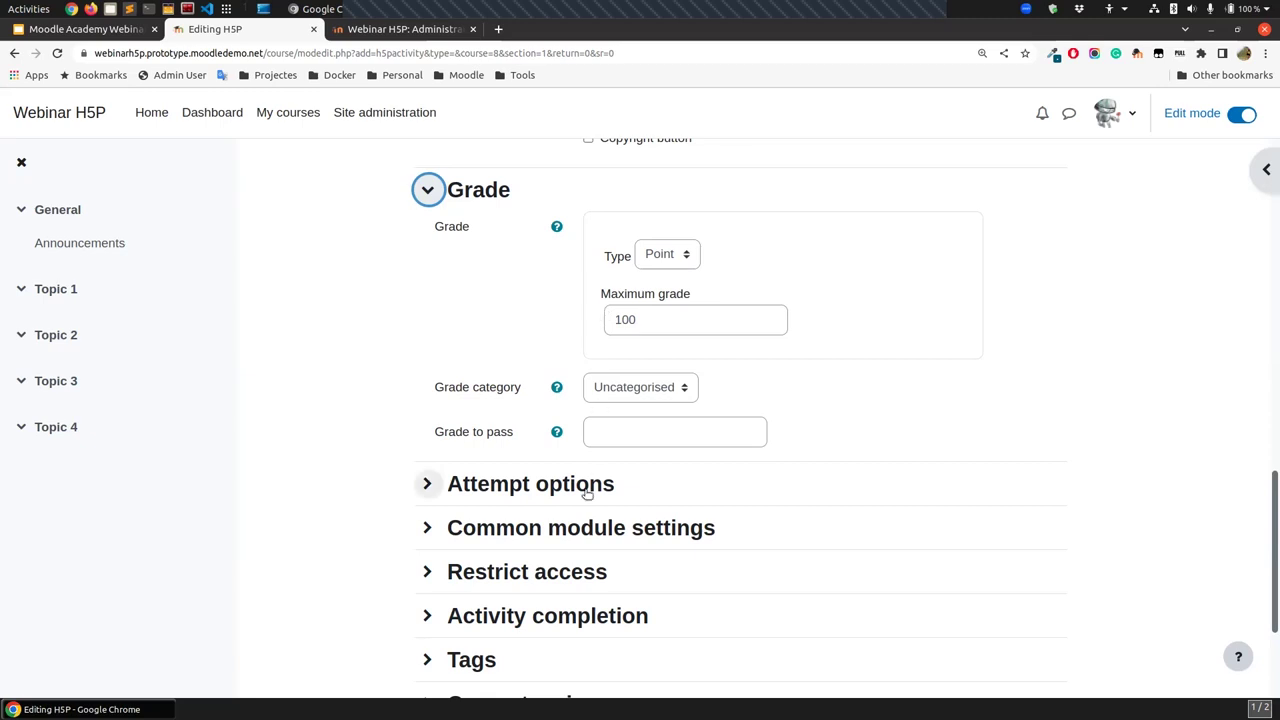
{"action": "left_click", "coordinate": [427, 483]}
{"action": "scroll", "coordinate": [795, 437], "scroll_direction": "down", "scroll_amount": 3}
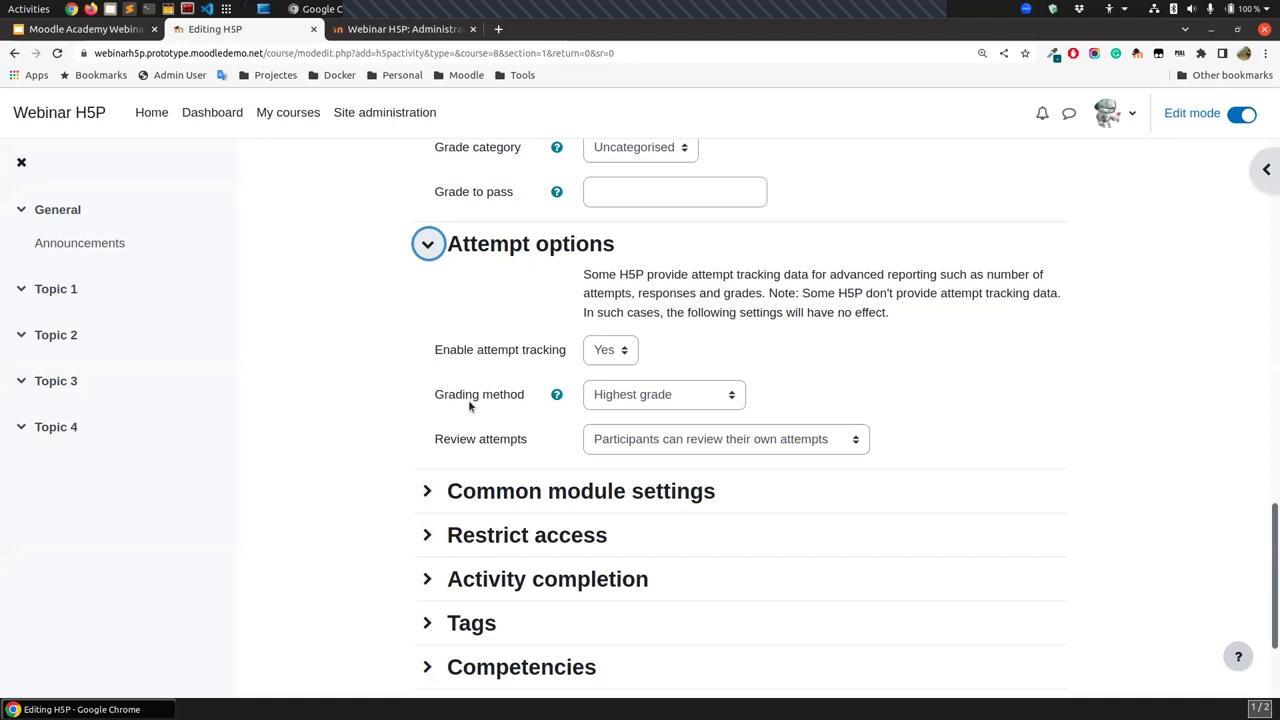
Step: Keep Highest grade as the grading method
{"action": "left_click", "coordinate": [625, 400]}
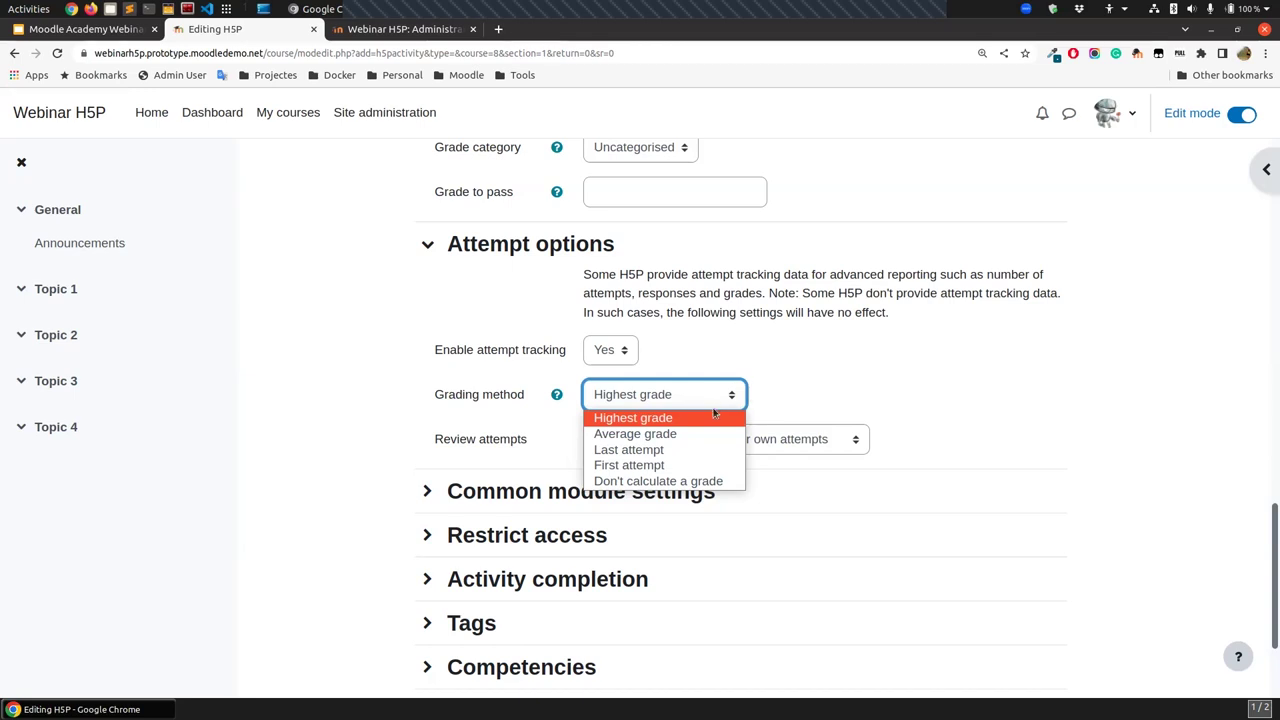
{"action": "left_click", "coordinate": [874, 370]}
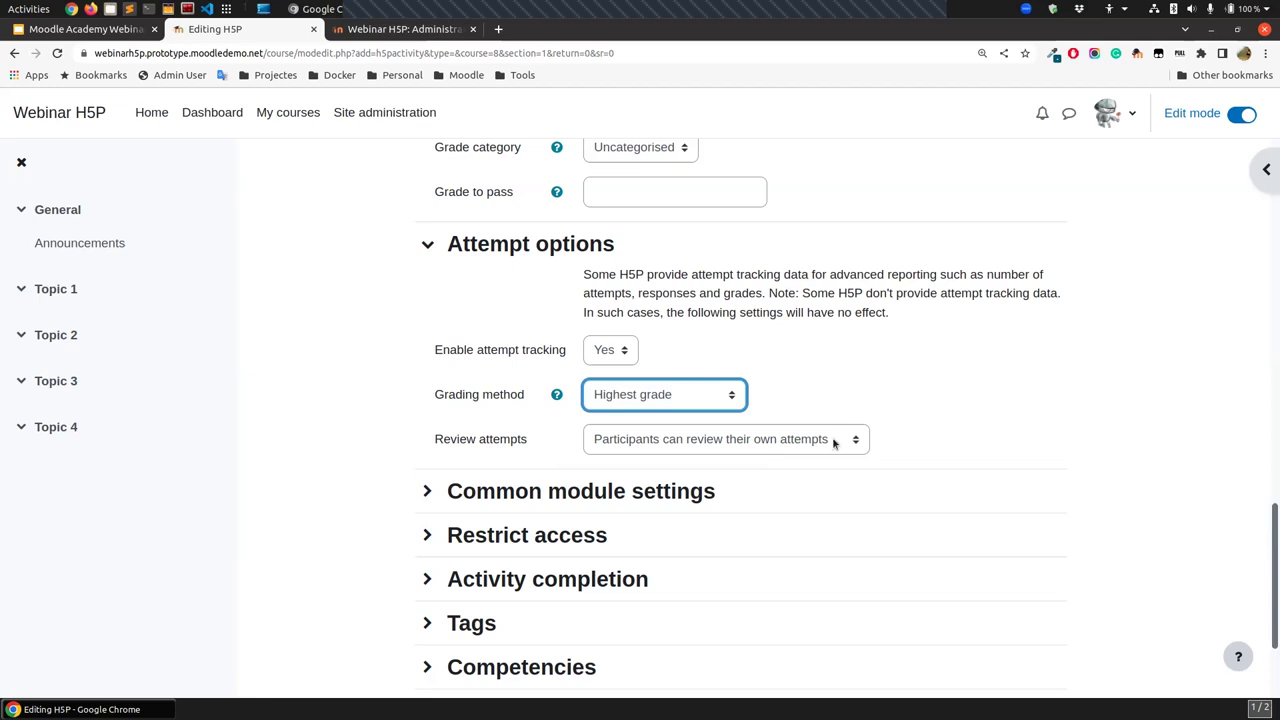
{"action": "left_click", "coordinate": [936, 398]}
{"action": "scroll", "coordinate": [931, 406], "scroll_direction": "down", "scroll_amount": 3}
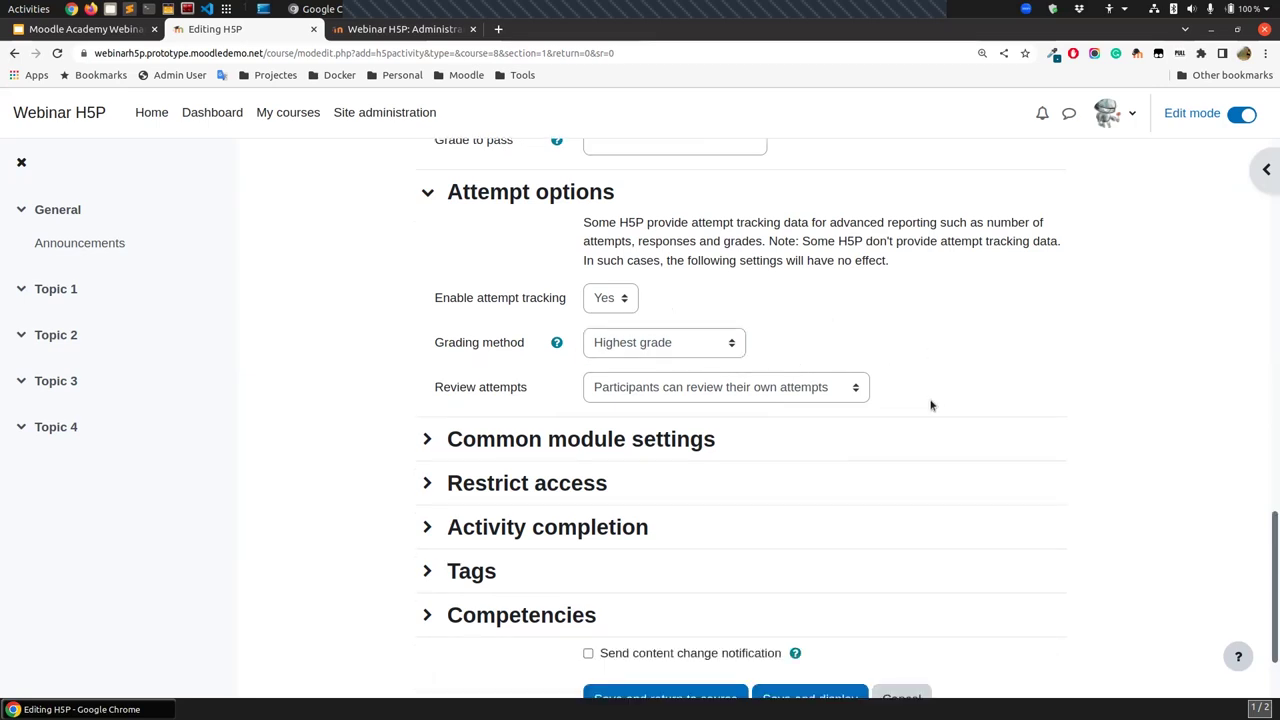
{"action": "scroll", "coordinate": [820, 505], "scroll_direction": "up", "scroll_amount": 7}
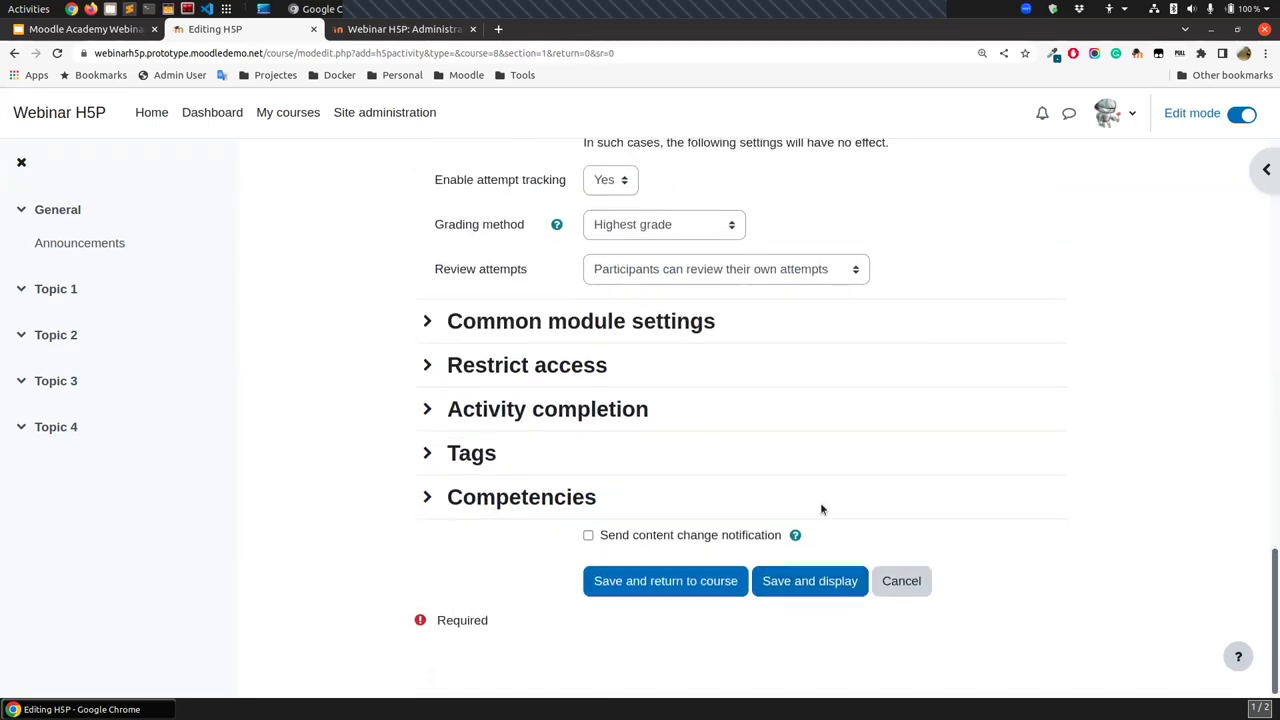
{"action": "scroll", "coordinate": [649, 313], "scroll_direction": "up", "scroll_amount": 10}
{"action": "left_click", "coordinate": [842, 396]}
Step: Save the H5P activity and display it
{"action": "scroll", "coordinate": [842, 396], "scroll_direction": "down", "scroll_amount": 5}
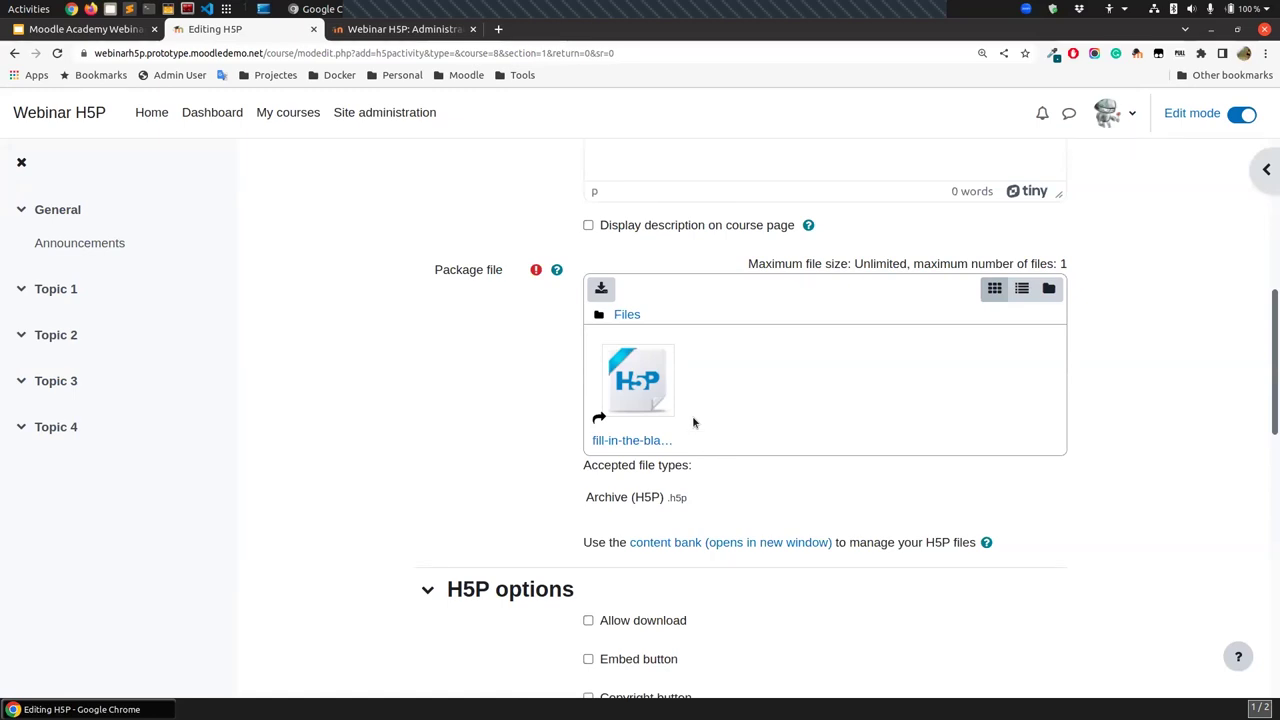
{"action": "scroll", "coordinate": [880, 443], "scroll_direction": "down", "scroll_amount": 6}
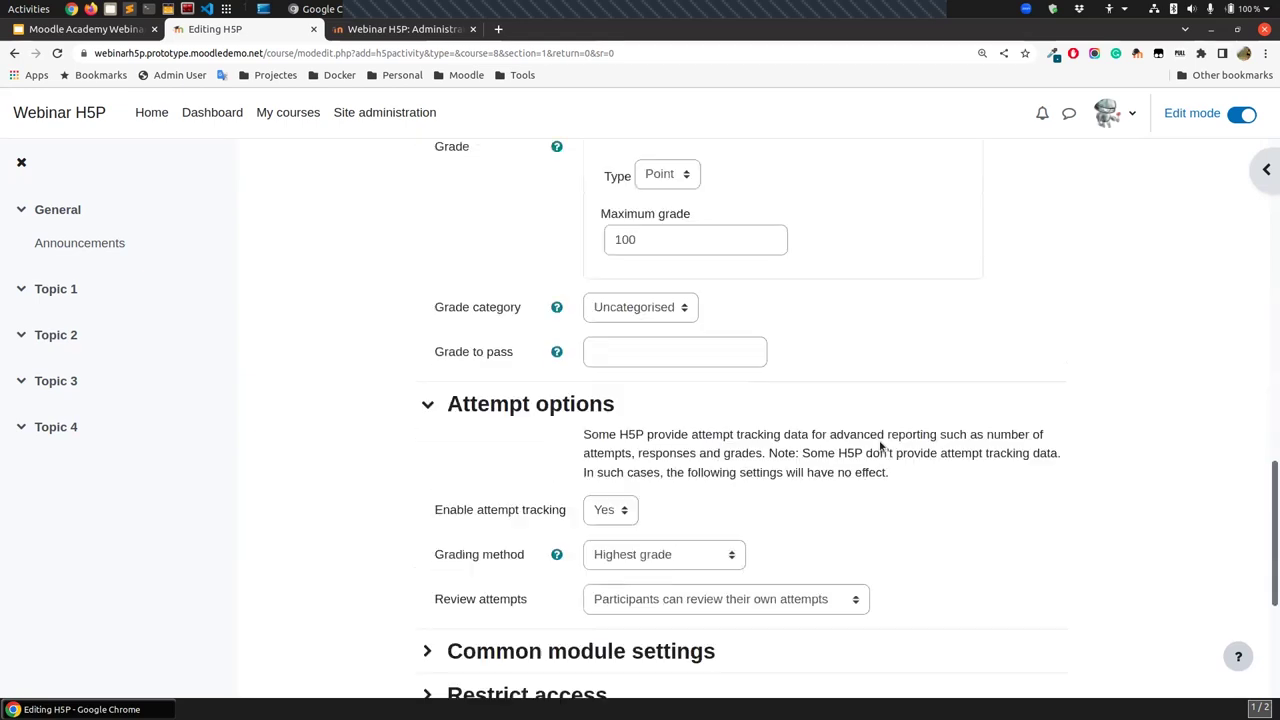
{"action": "scroll", "coordinate": [881, 447], "scroll_direction": "up", "scroll_amount": 1}
{"action": "scroll", "coordinate": [847, 517], "scroll_direction": "down", "scroll_amount": 4}
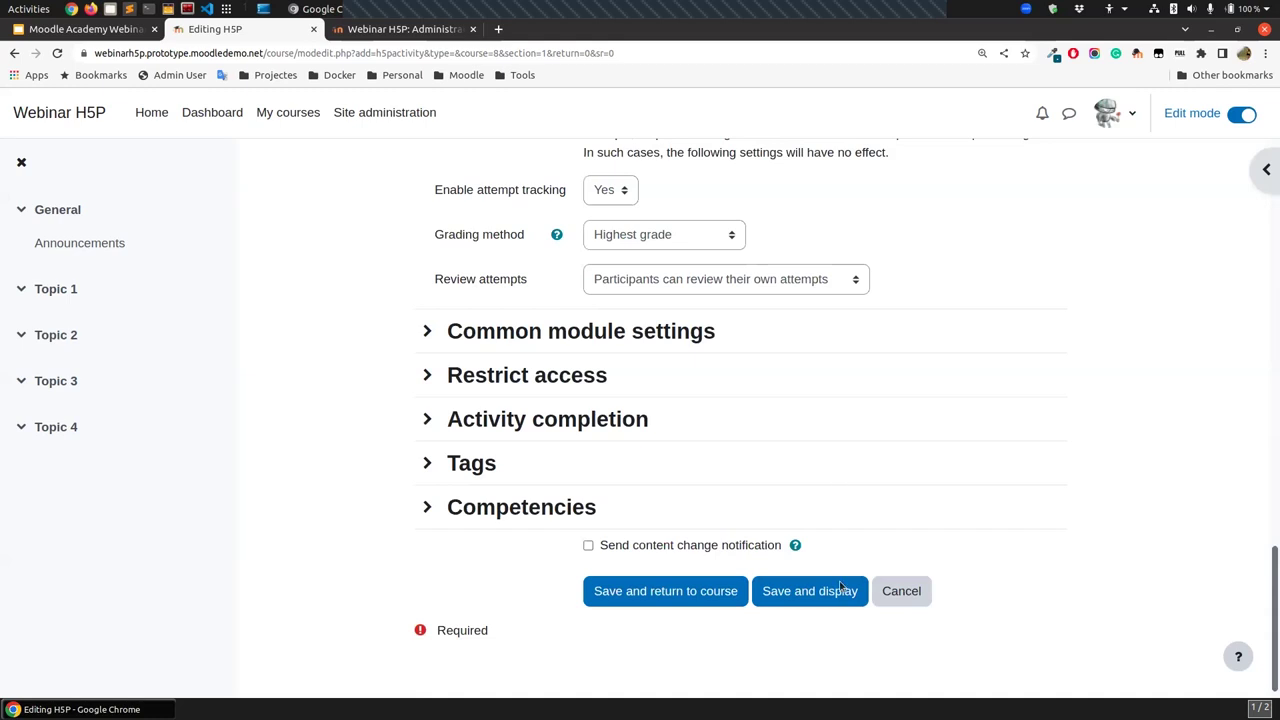
{"action": "left_click", "coordinate": [830, 597]}
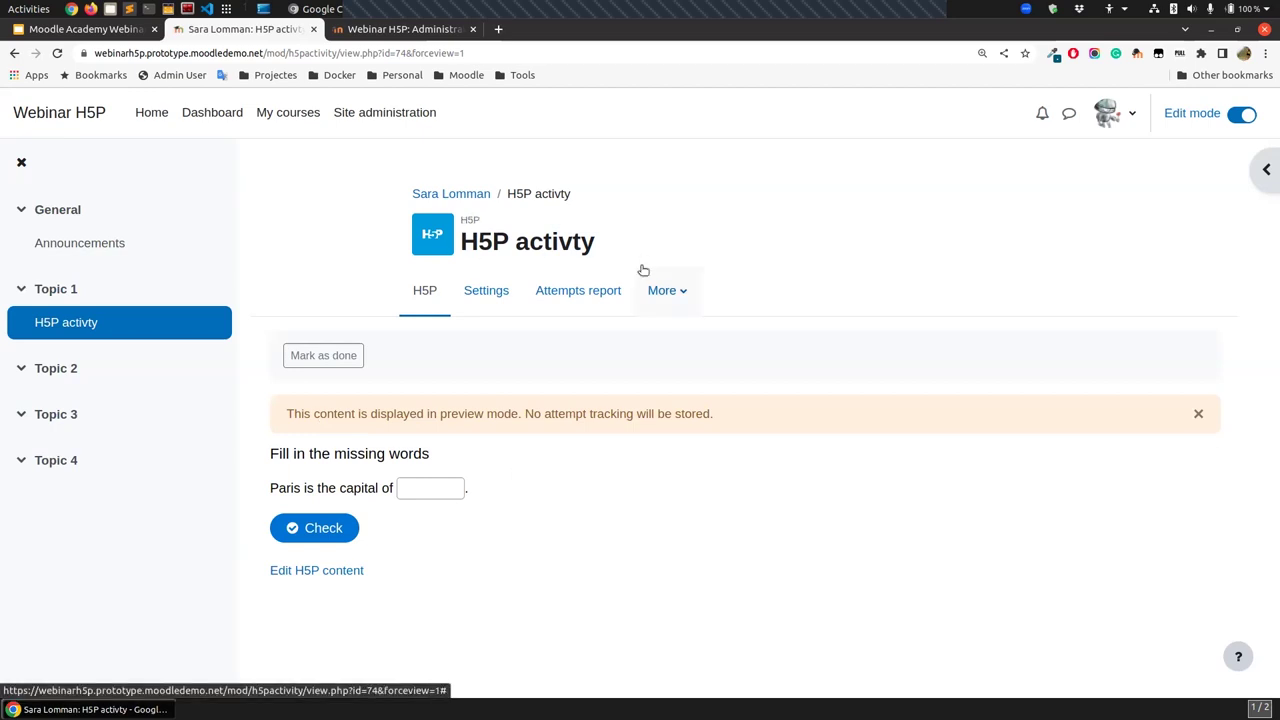
Step: Return to the course page via the breadcrumb and open its Participants list
{"action": "left_click", "coordinate": [468, 197]}
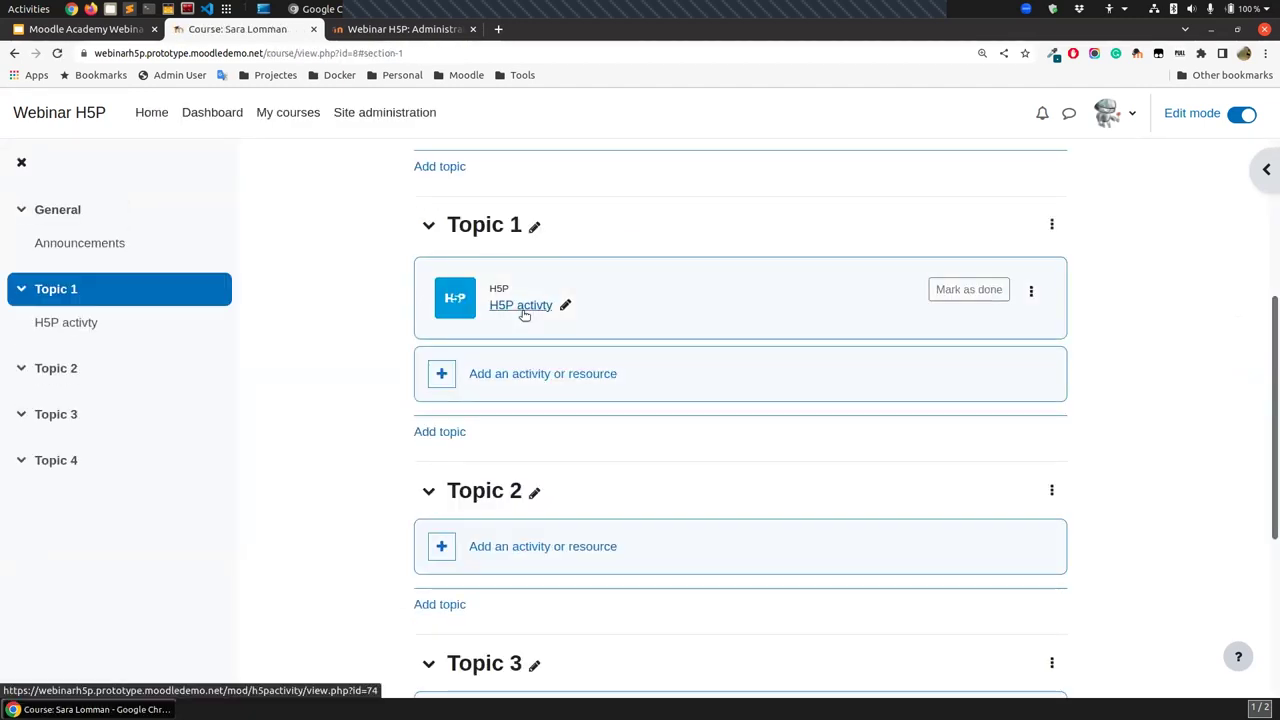
{"action": "scroll", "coordinate": [709, 352], "scroll_direction": "up", "scroll_amount": 3}
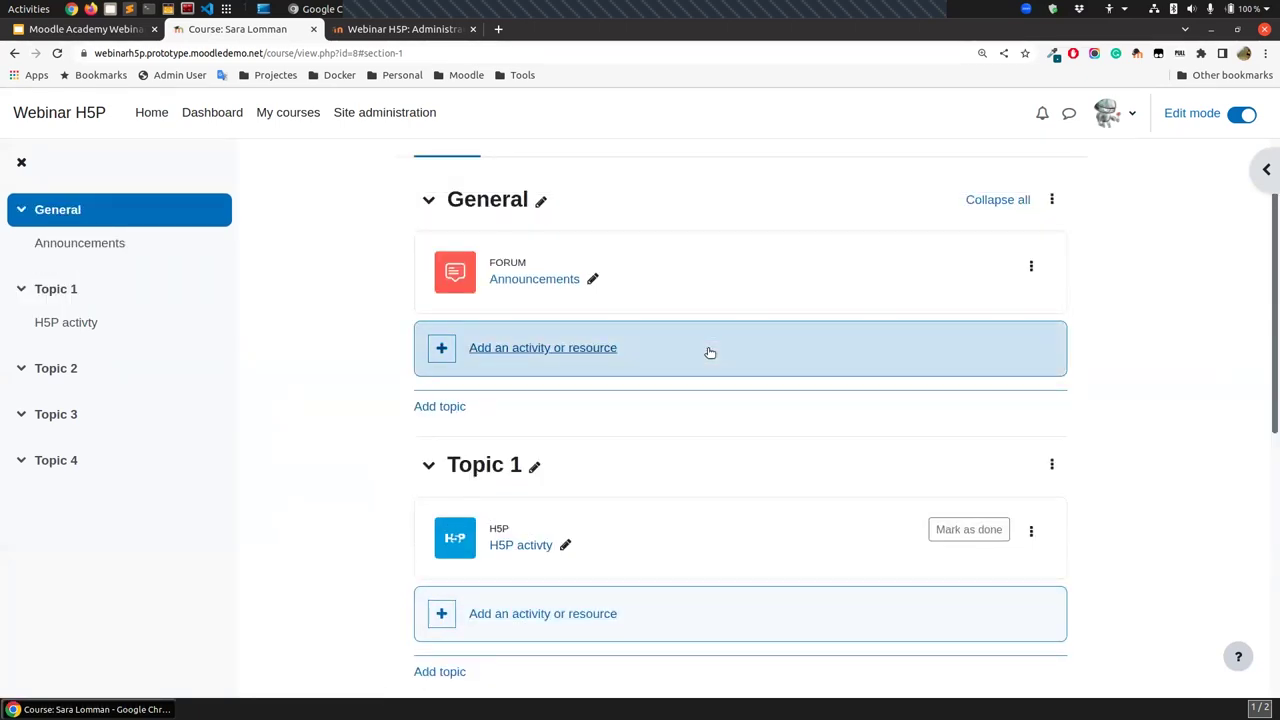
{"action": "scroll", "coordinate": [697, 369], "scroll_direction": "up", "scroll_amount": 2}
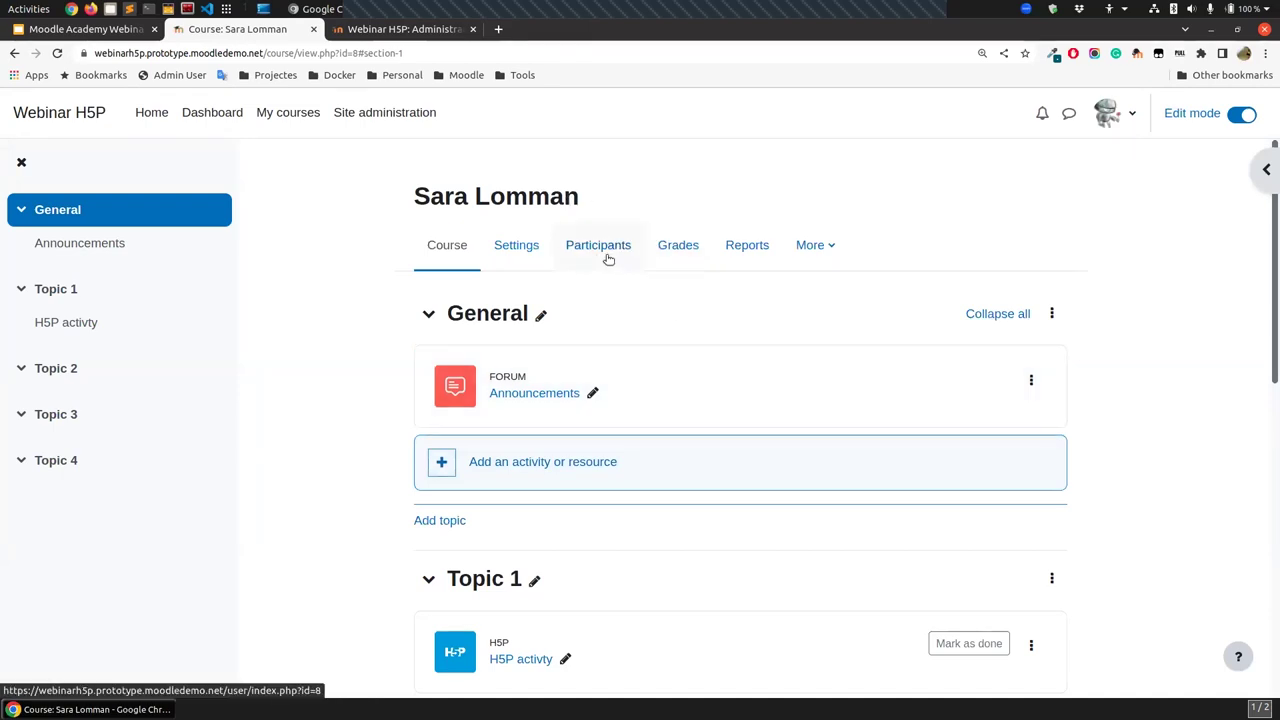
{"action": "left_click", "coordinate": [607, 259]}
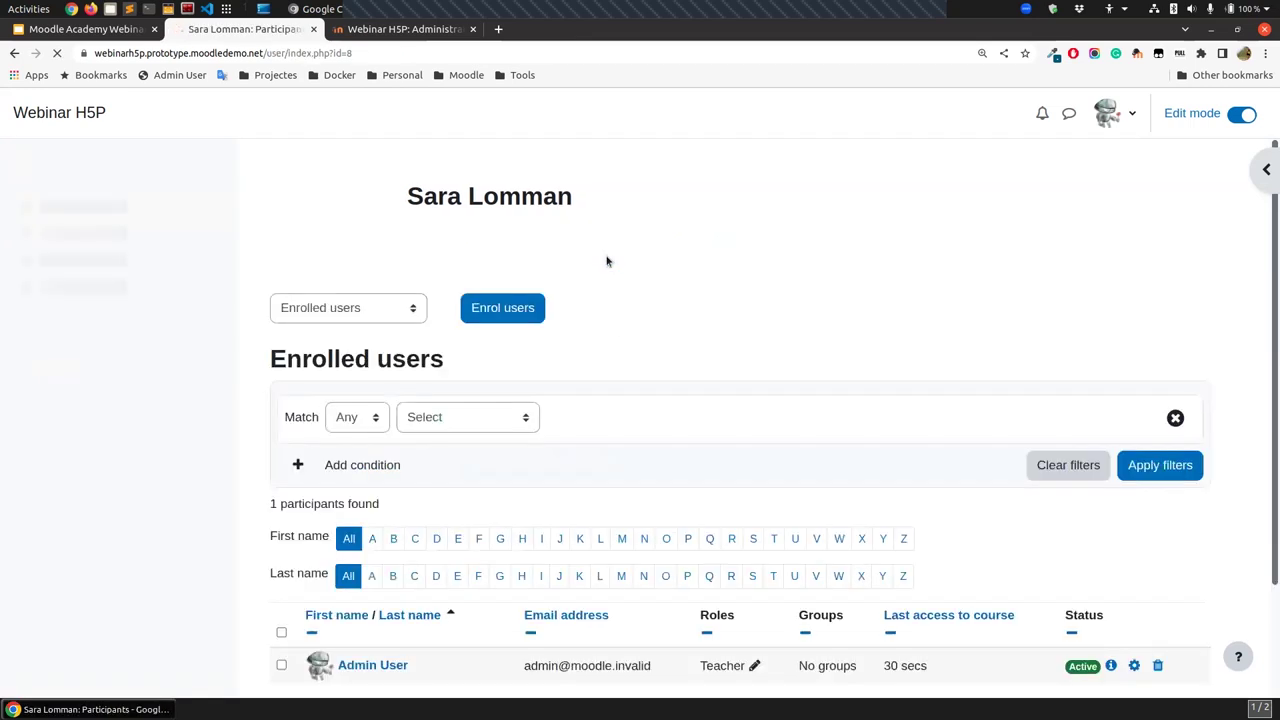
Step: Enrol the account found by searching 'student' with the Student role, then launch Firefox
{"action": "scroll", "coordinate": [640, 360], "scroll_direction": "down", "scroll_amount": 1}
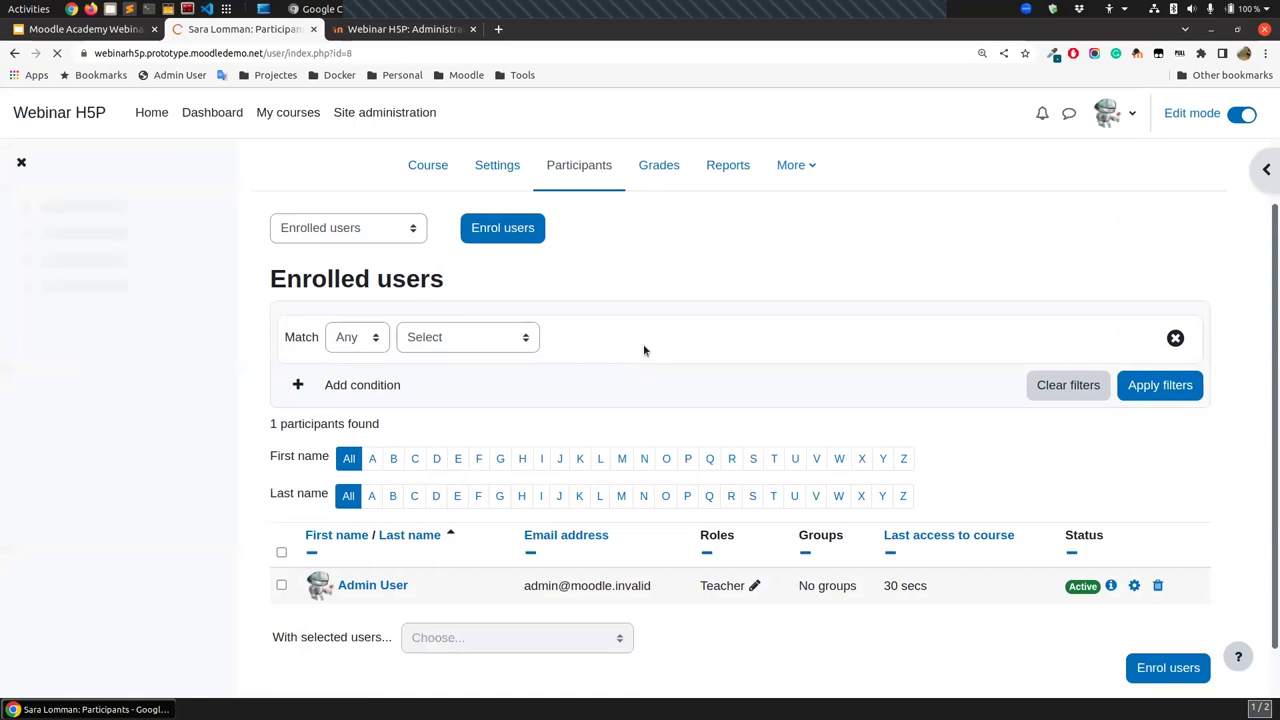
{"action": "left_click", "coordinate": [503, 229]}
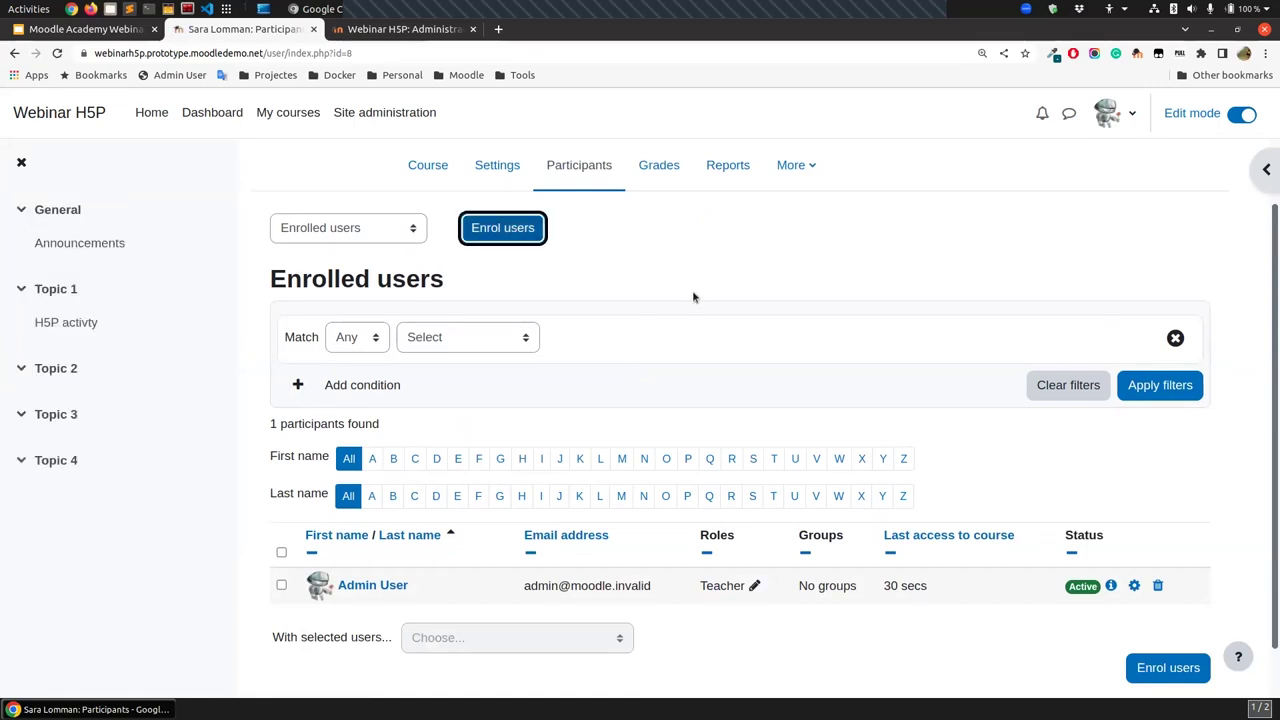
{"action": "left_click", "coordinate": [554, 262]}
{"action": "type", "text": "student"}
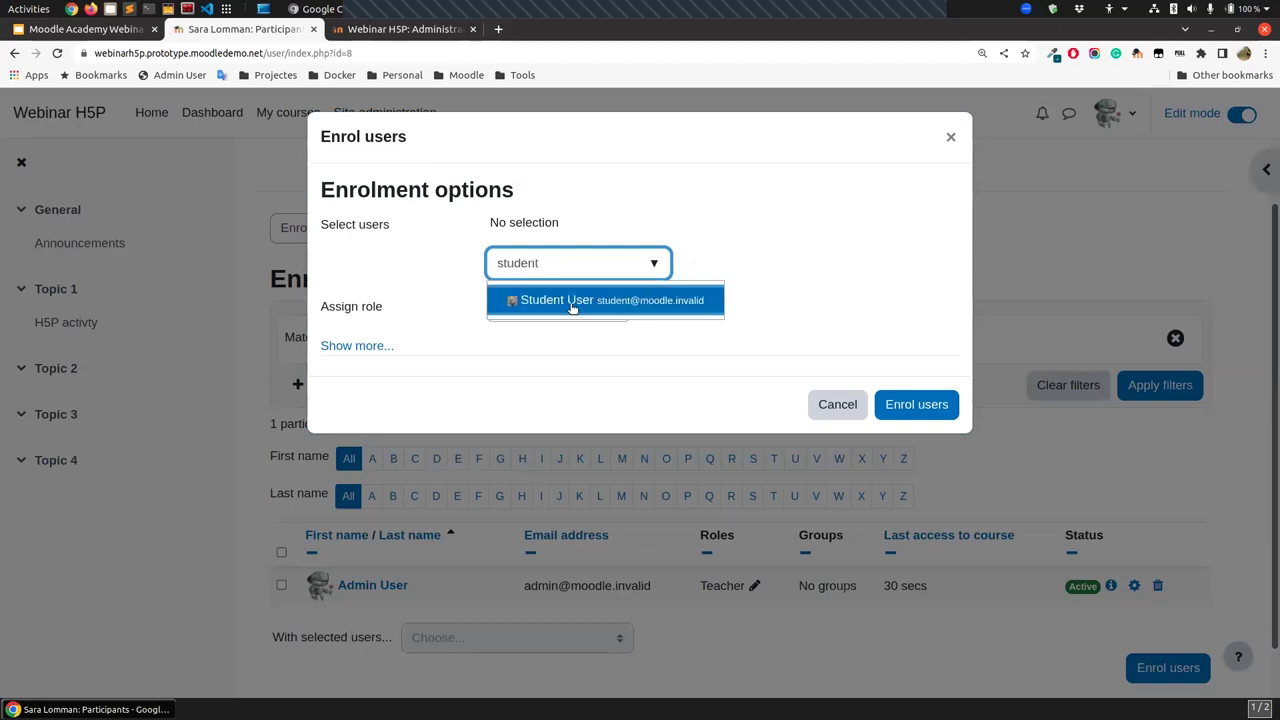
{"action": "left_click", "coordinate": [572, 304]}
{"action": "left_click", "coordinate": [725, 288]}
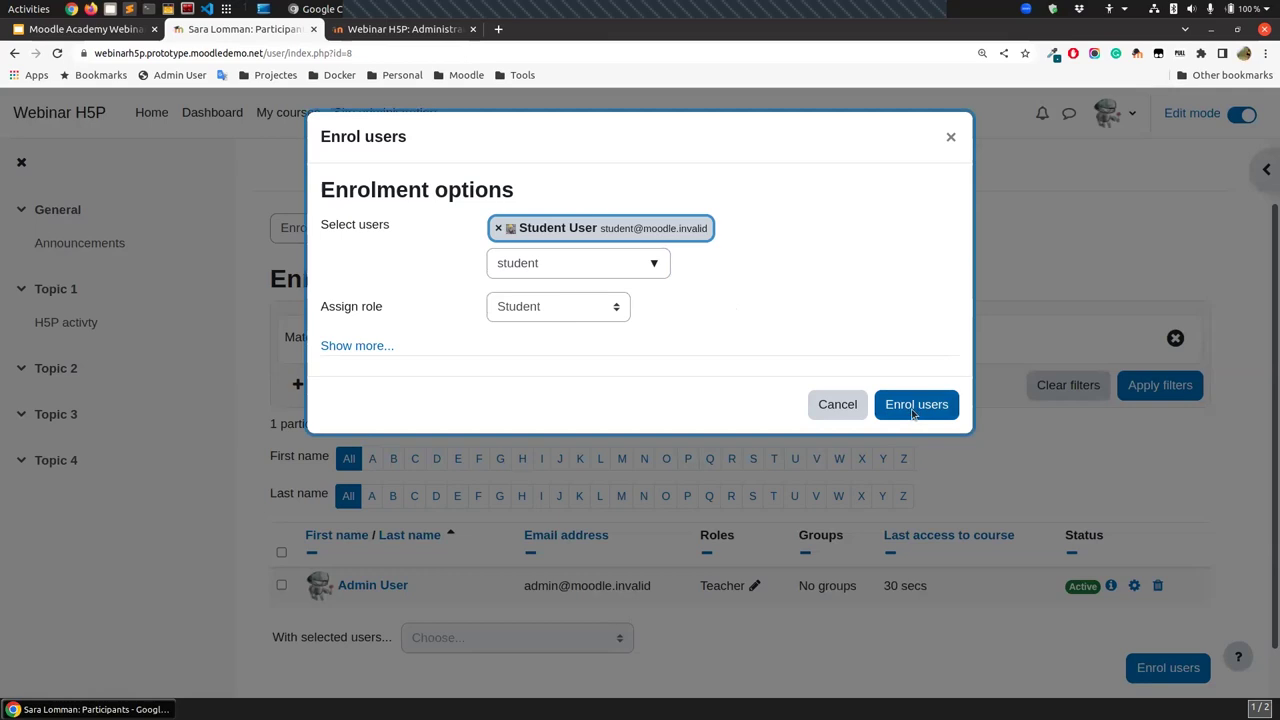
{"action": "left_click", "coordinate": [912, 404]}
{"action": "scroll", "coordinate": [433, 532], "scroll_direction": "down", "scroll_amount": 1}
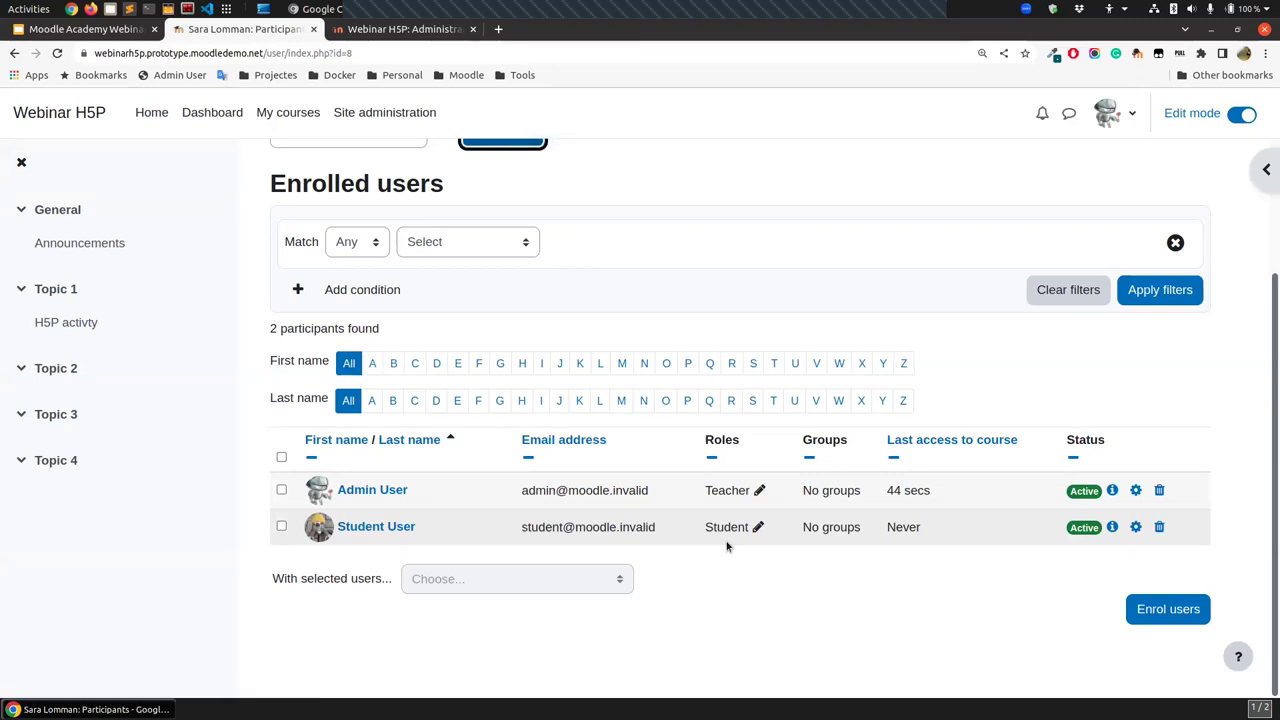
{"action": "scroll", "coordinate": [857, 434], "scroll_direction": "up", "scroll_amount": 2}
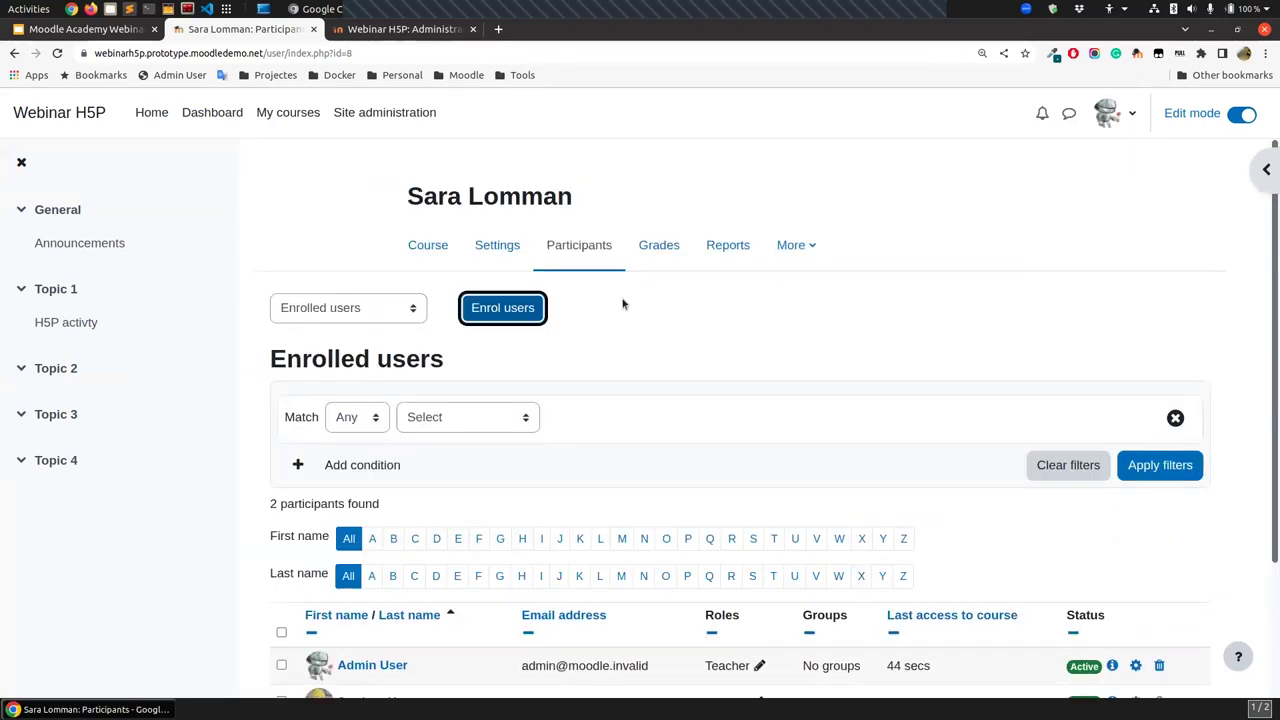
{"action": "left_click", "coordinate": [91, 9]}
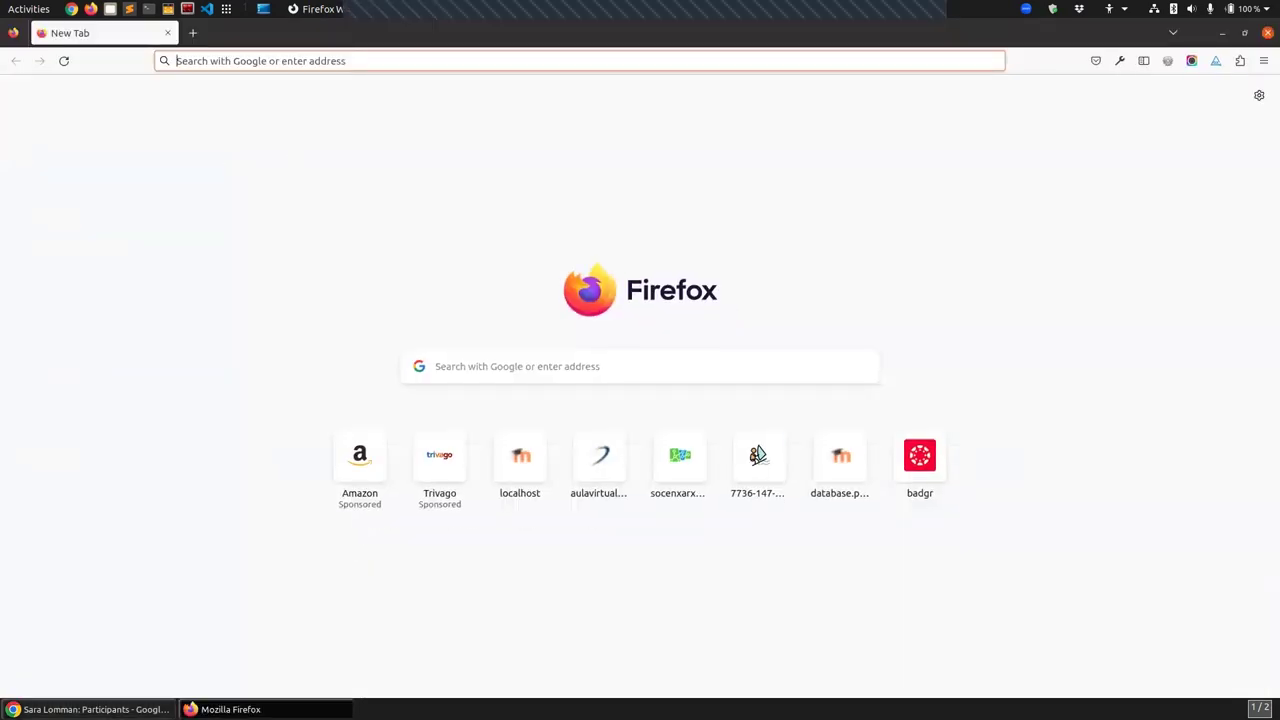
Step: Copy the Moodle site address from Chrome and load it in Firefox
{"action": "key", "text": "alt+Tab"}
{"action": "left_click_drag", "start_coordinate": [265, 53], "coordinate": [94, 53]}
{"action": "key", "text": "ctrl+c"}
{"action": "key", "text": "alt+Tab"}
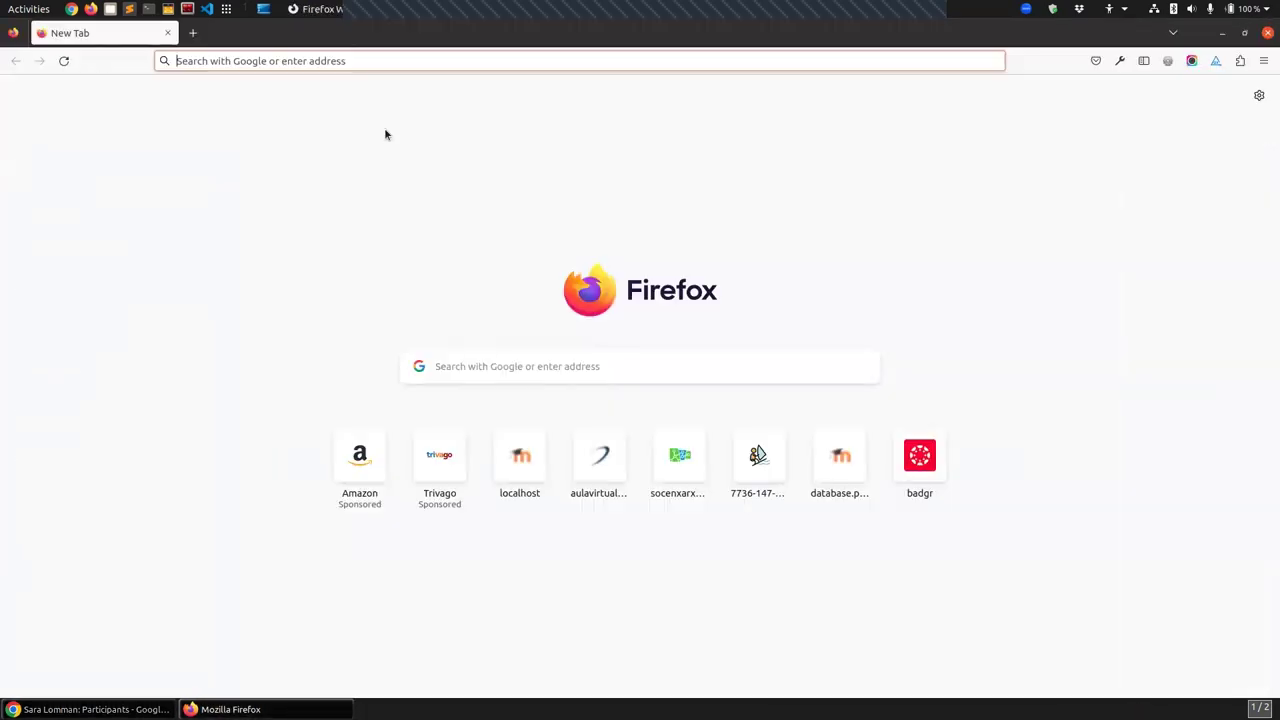
{"action": "key", "text": "ctrl+v"}
{"action": "key", "text": "Return"}
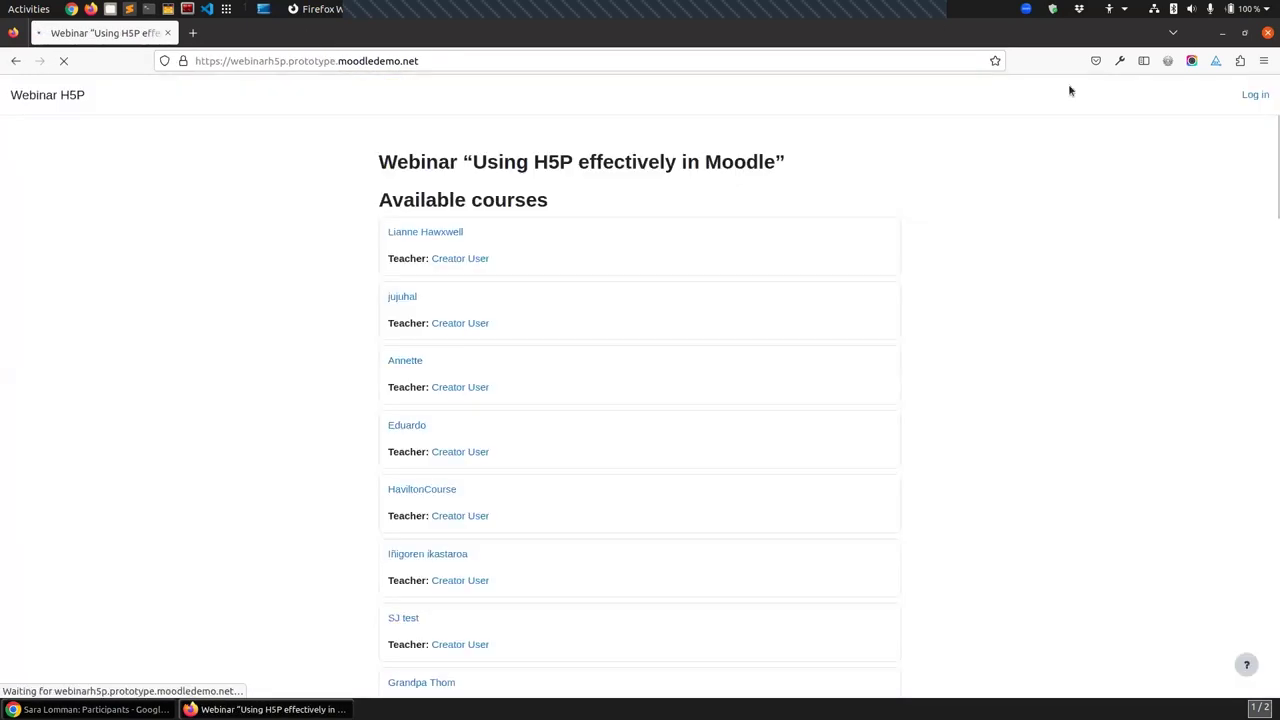
Step: Log in with the student account's username and password
{"action": "left_click", "coordinate": [1256, 95]}
{"action": "double_click", "coordinate": [532, 339]}
{"action": "type", "text": "stud"}
{"action": "key", "text": "Down"}
{"action": "key", "text": "Return"}
{"action": "key", "text": "Tab"}
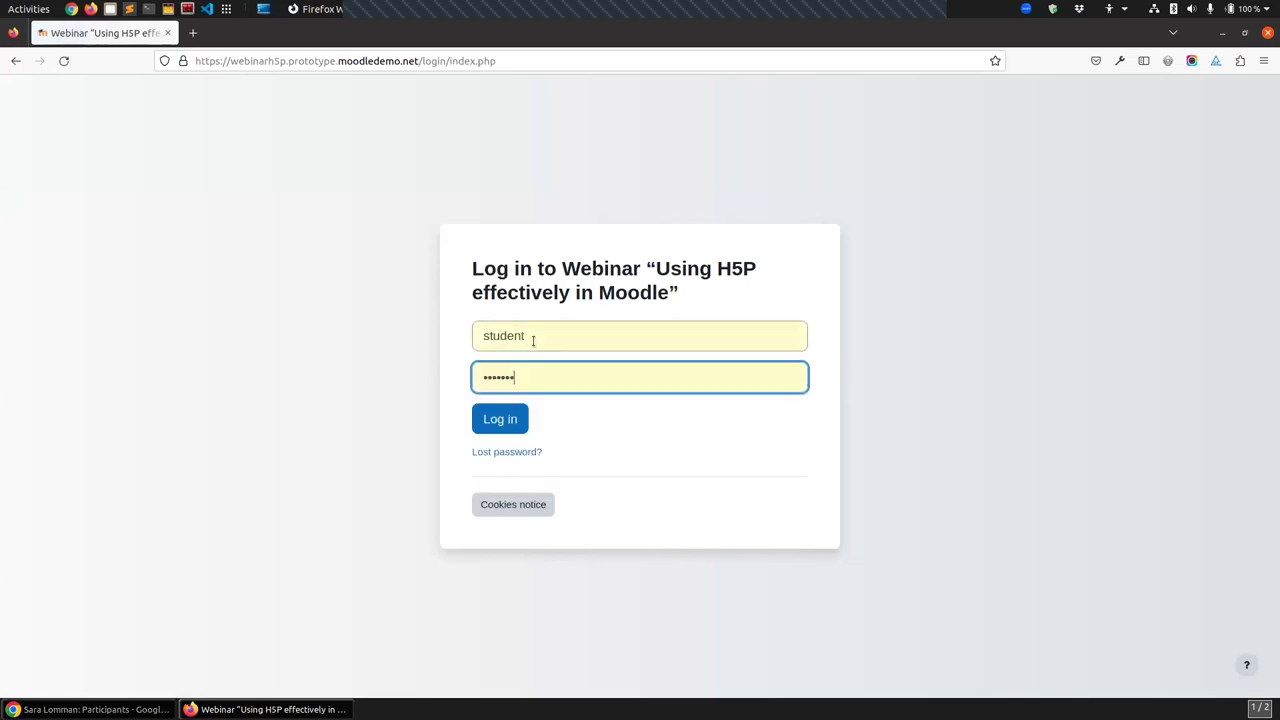
{"action": "key", "text": "BackSpace"}
{"action": "key", "text": "BackSpace"}
{"action": "key", "text": "BackSpace"}
{"action": "key", "text": "BackSpace"}
{"action": "key", "text": "BackSpace"}
{"action": "key", "text": "BackSpace"}
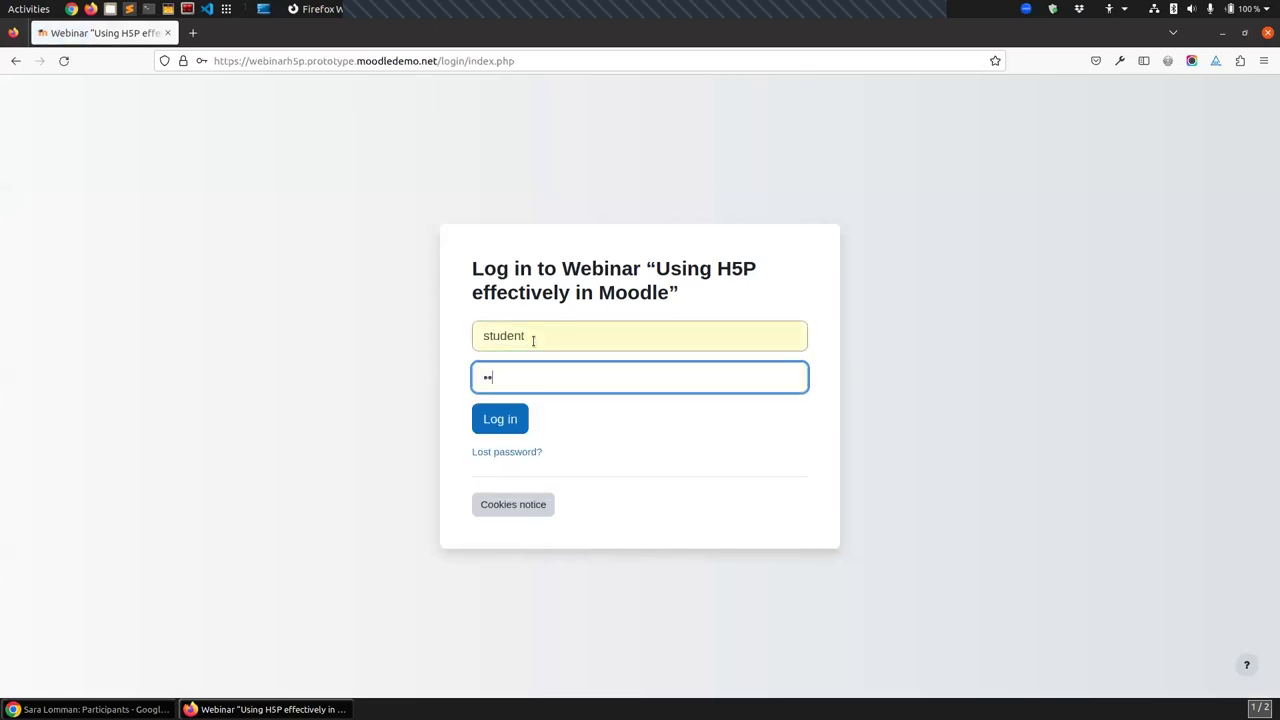
{"action": "type", "text": "sandbox"}
{"action": "key", "text": "Return"}
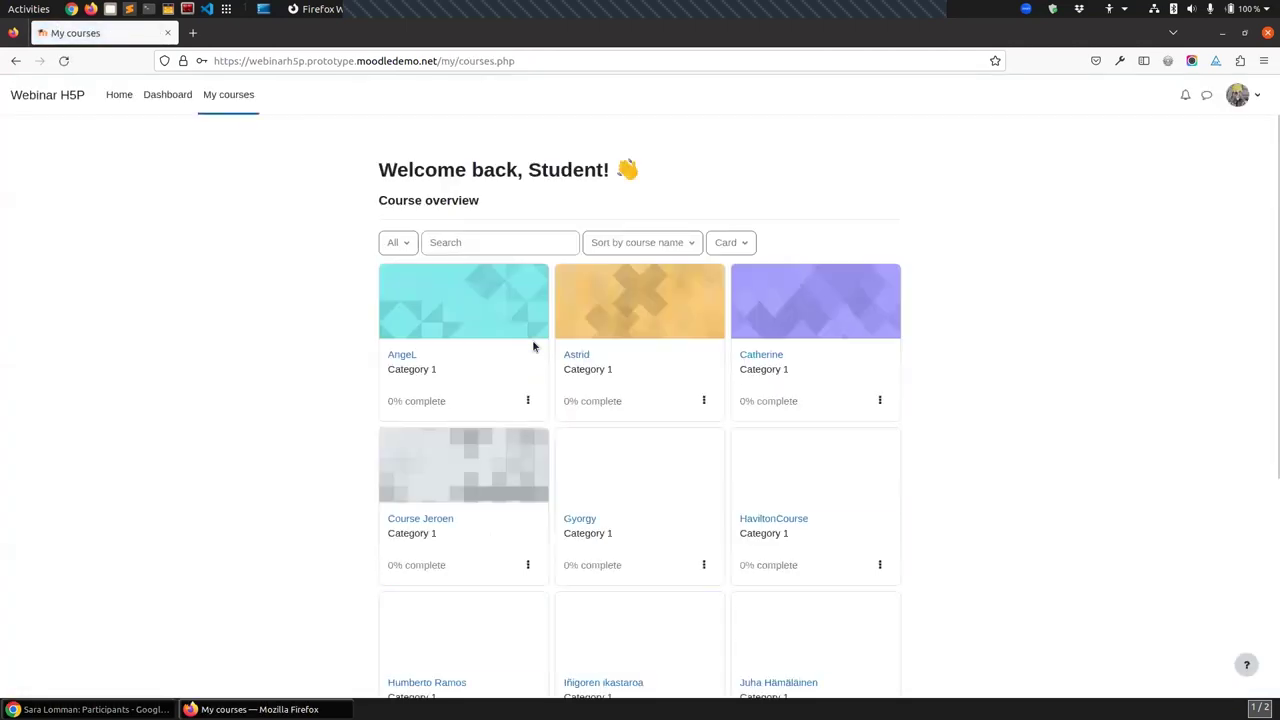
Step: Find the 'lomma' course in My courses and open its H5P activity's blank
{"action": "left_click", "coordinate": [476, 245]}
{"action": "type", "text": "lomma"}
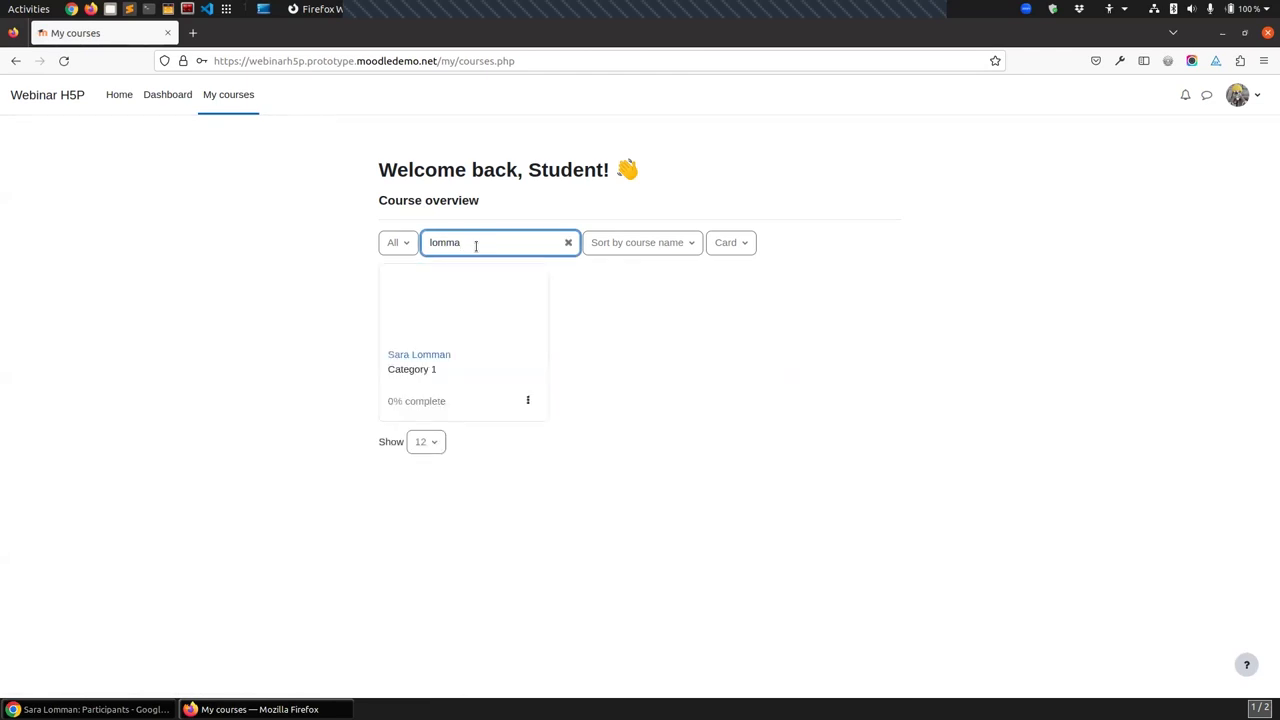
{"action": "left_click", "coordinate": [412, 356]}
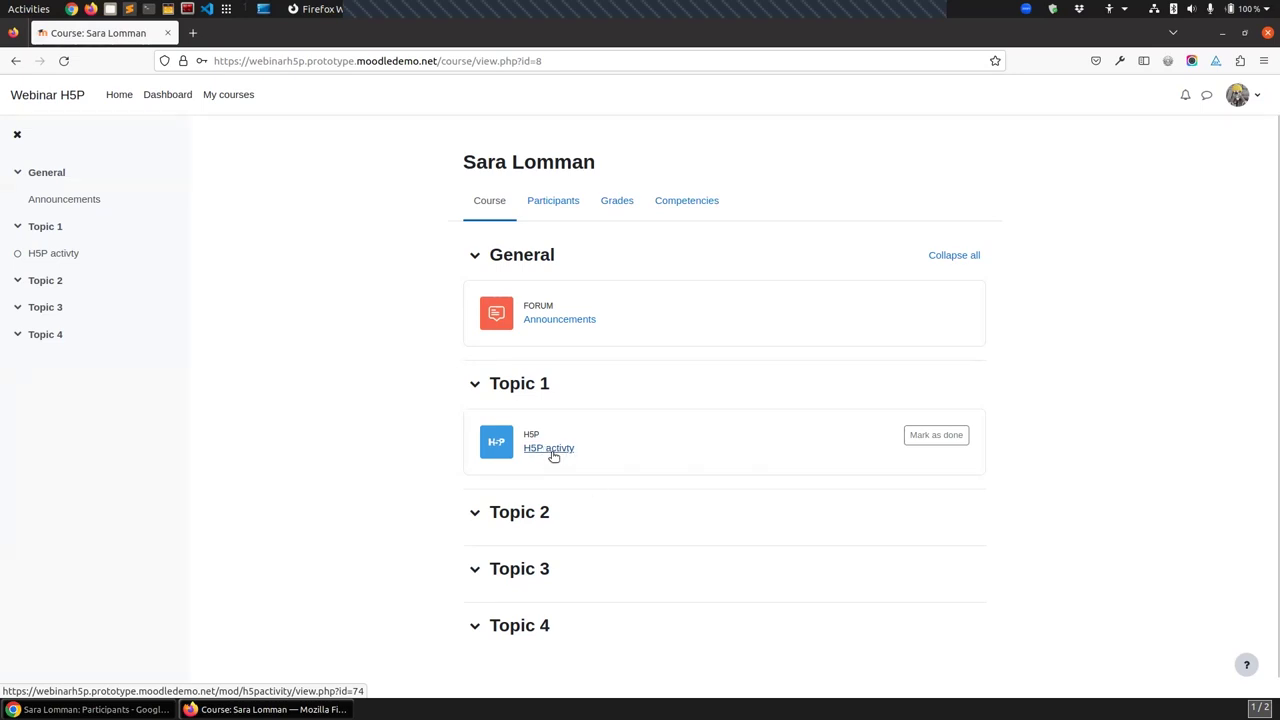
{"action": "left_click", "coordinate": [553, 453]}
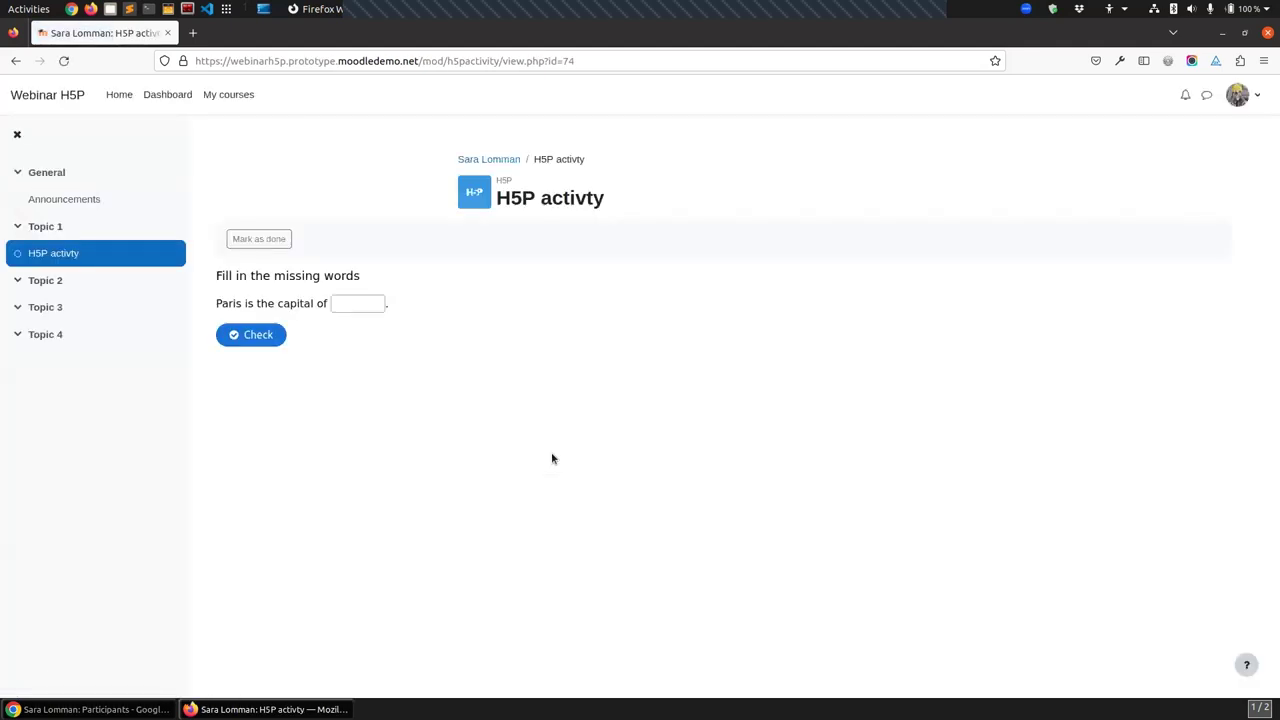
{"action": "left_click", "coordinate": [368, 304]}
Step: Answer 'Australia', check it (scored 0/1), and reload the activity page
{"action": "type", "text": "Australia"}
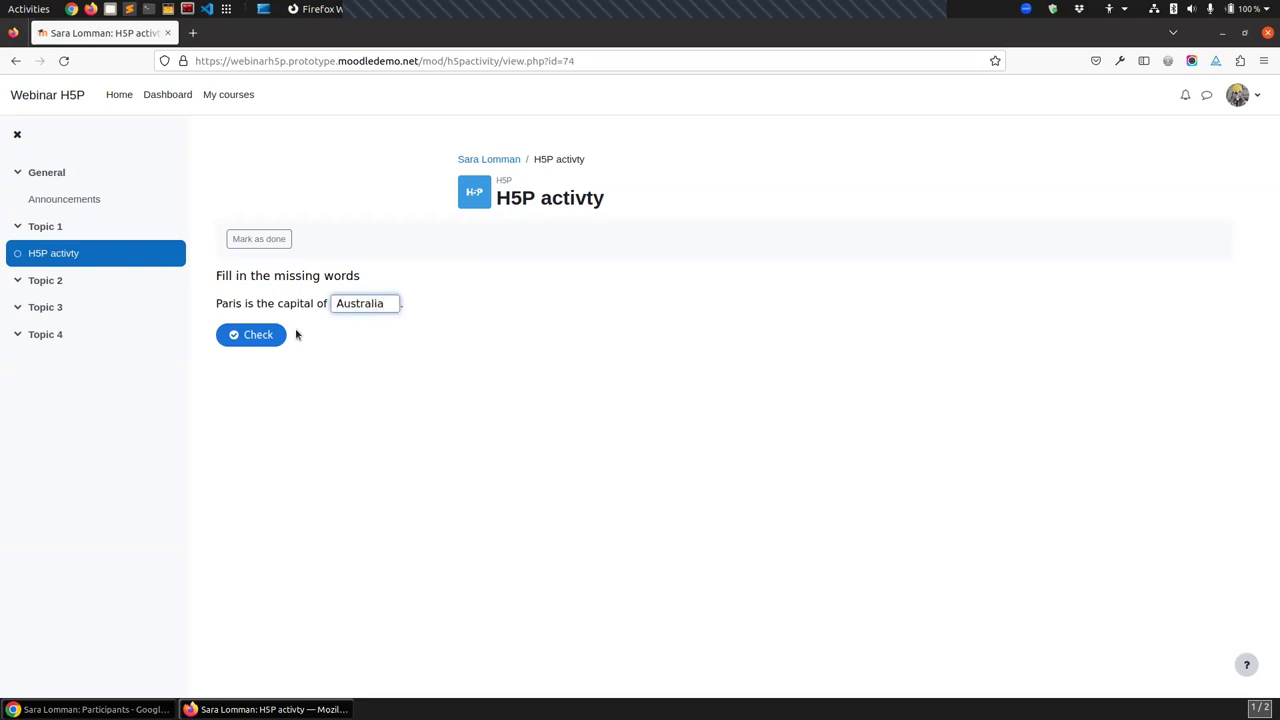
{"action": "left_click", "coordinate": [262, 334]}
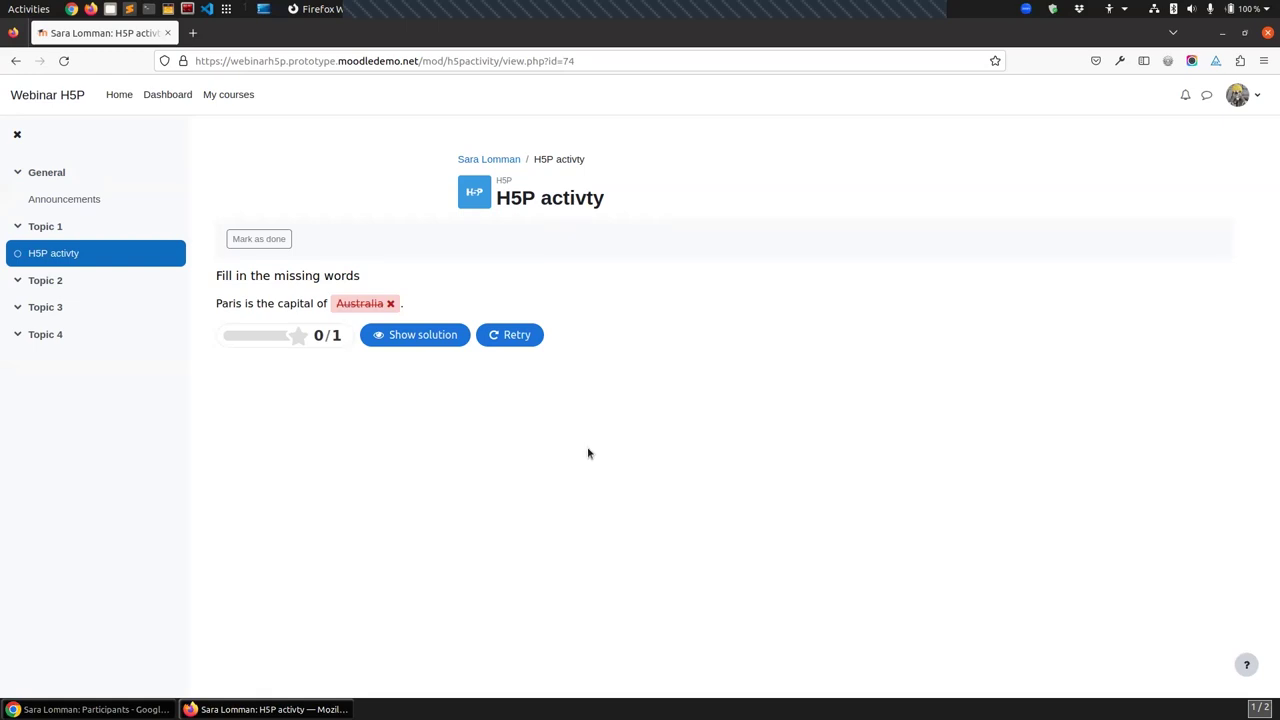
{"action": "key", "text": "F5"}
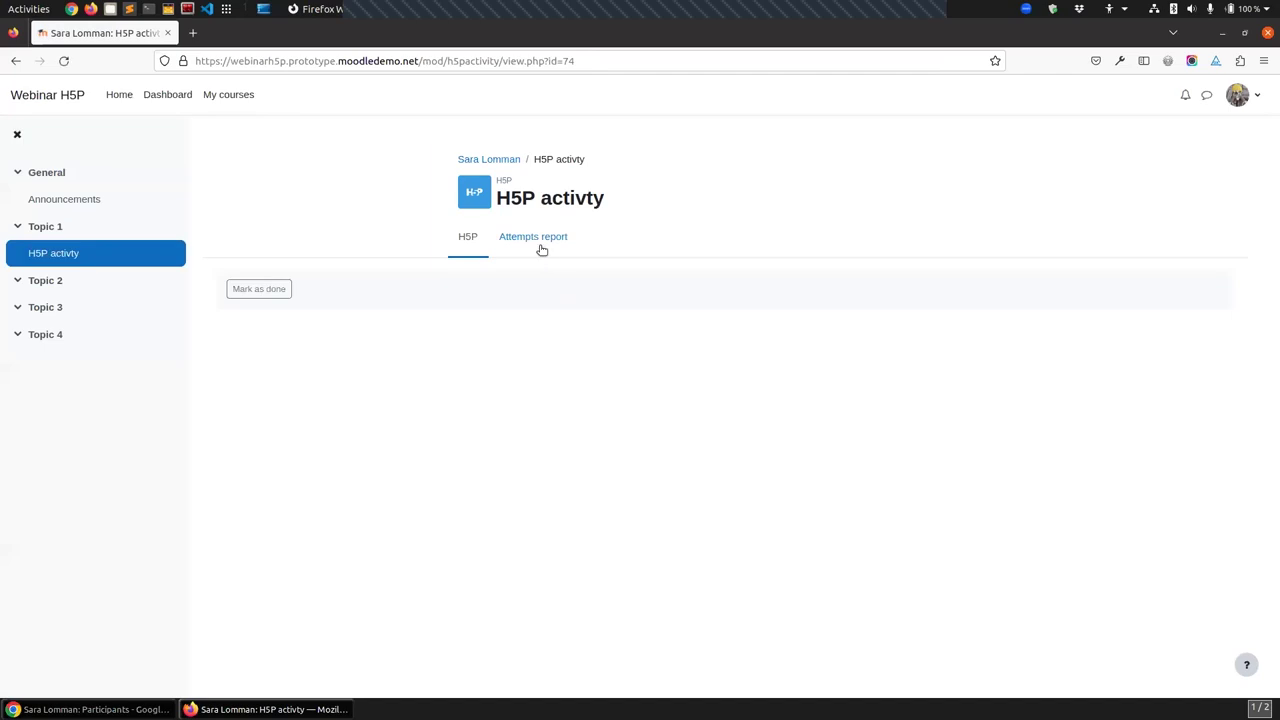
{"action": "left_click", "coordinate": [535, 237]}
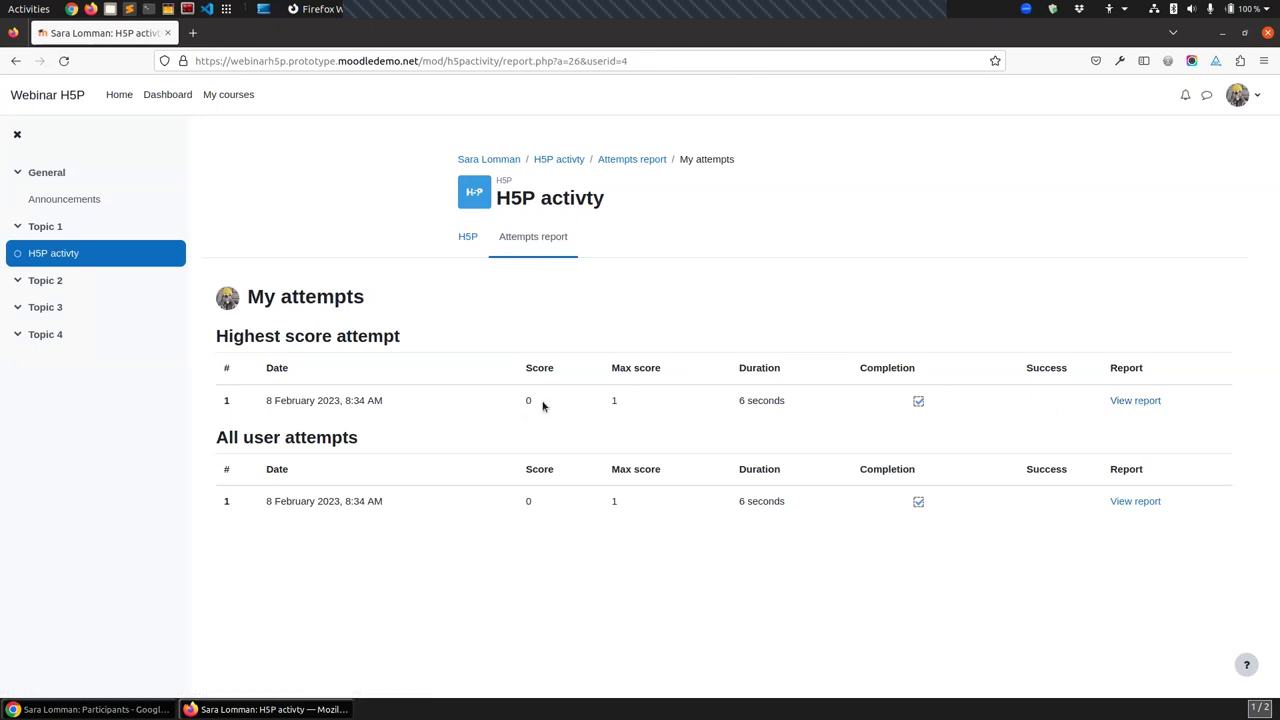
{"action": "left_click", "coordinate": [467, 240]}
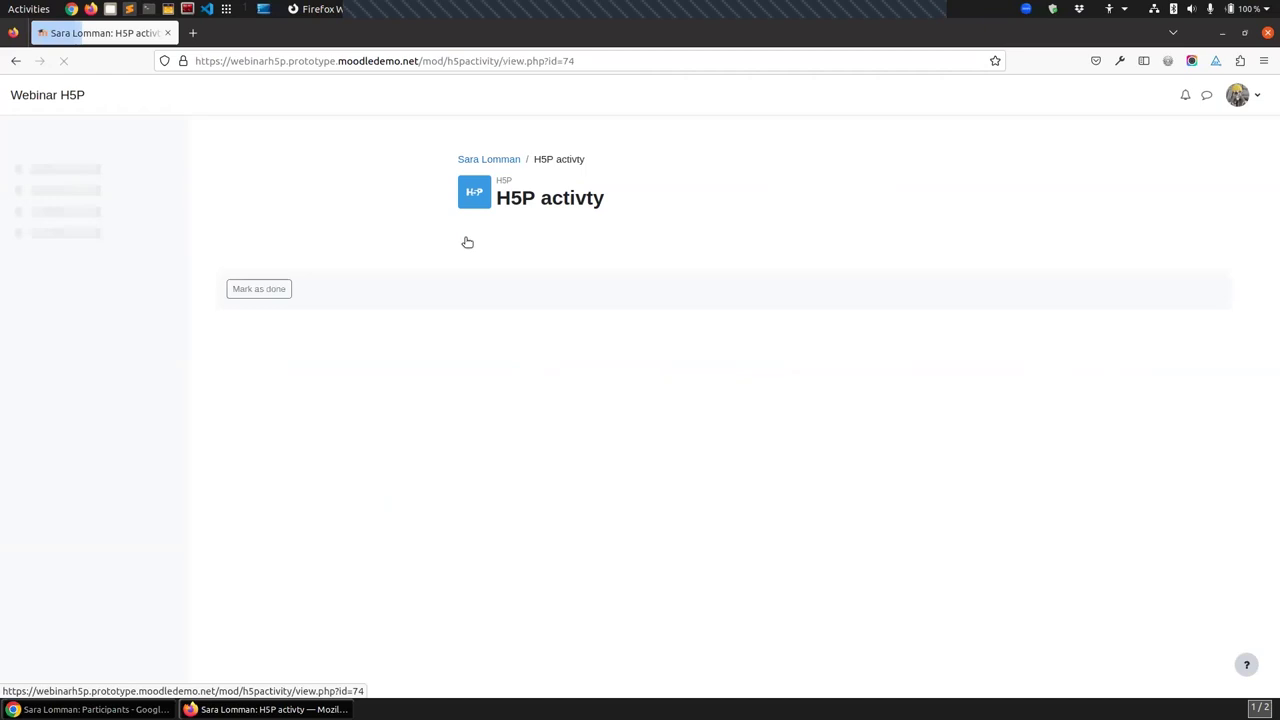
{"action": "left_click", "coordinate": [365, 348]}
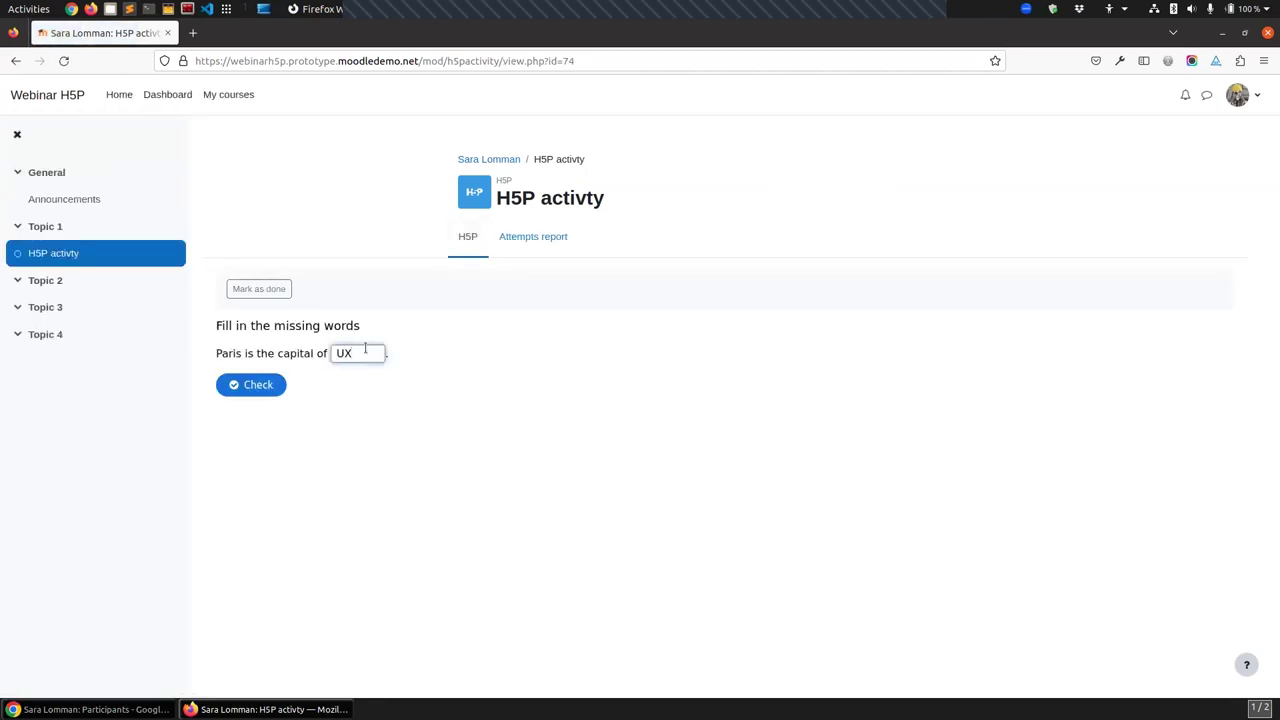
Step: Check the UK answer, which is marked wrong, view the attempts report, and return to the activity
{"action": "left_click", "coordinate": [251, 390]}
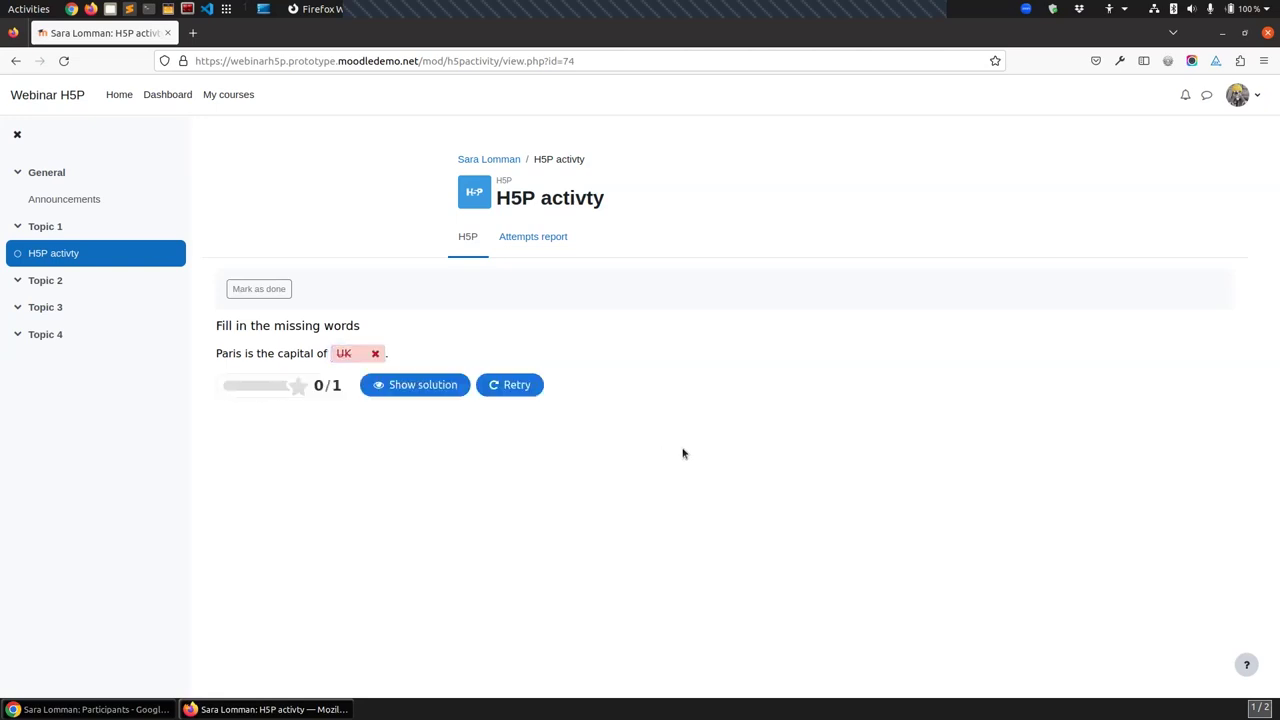
{"action": "left_click", "coordinate": [535, 240]}
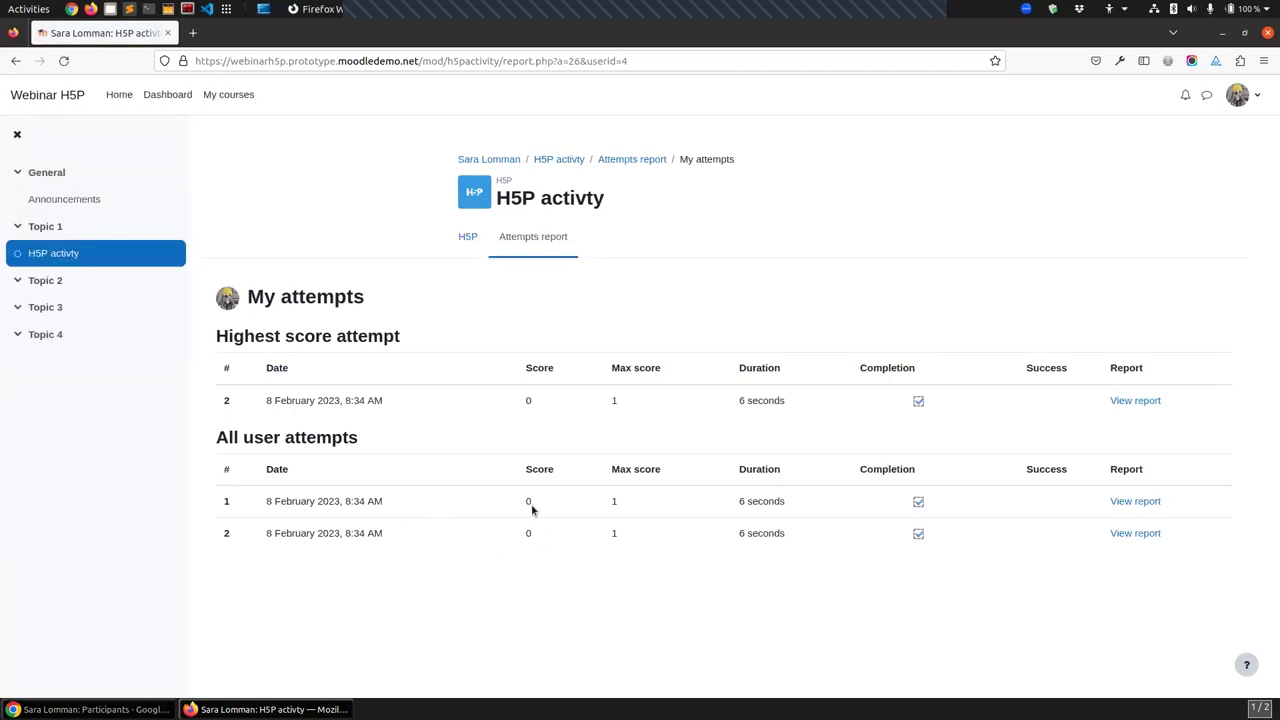
{"action": "left_click", "coordinate": [466, 241]}
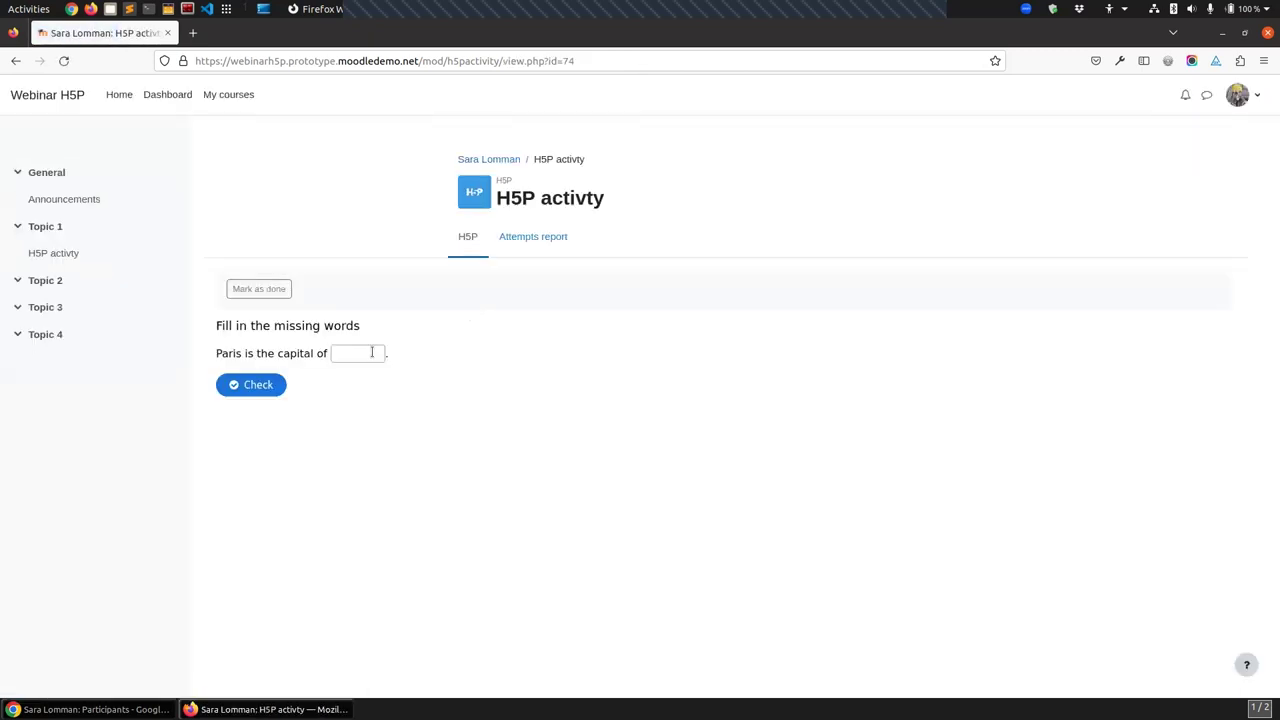
Step: Answer 'France', check it as correct for 1/1, and view the attempts report with all three attempts
{"action": "left_click", "coordinate": [372, 352]}
{"action": "type", "text": "France"}
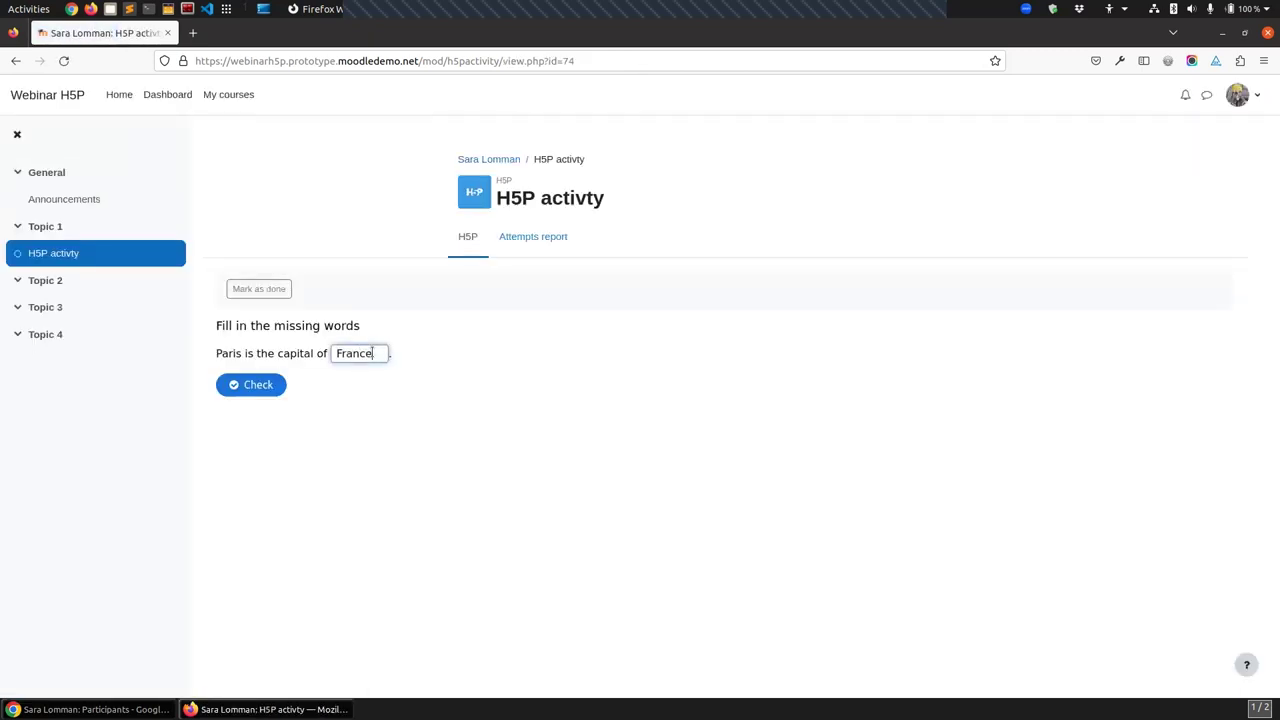
{"action": "left_click", "coordinate": [268, 384]}
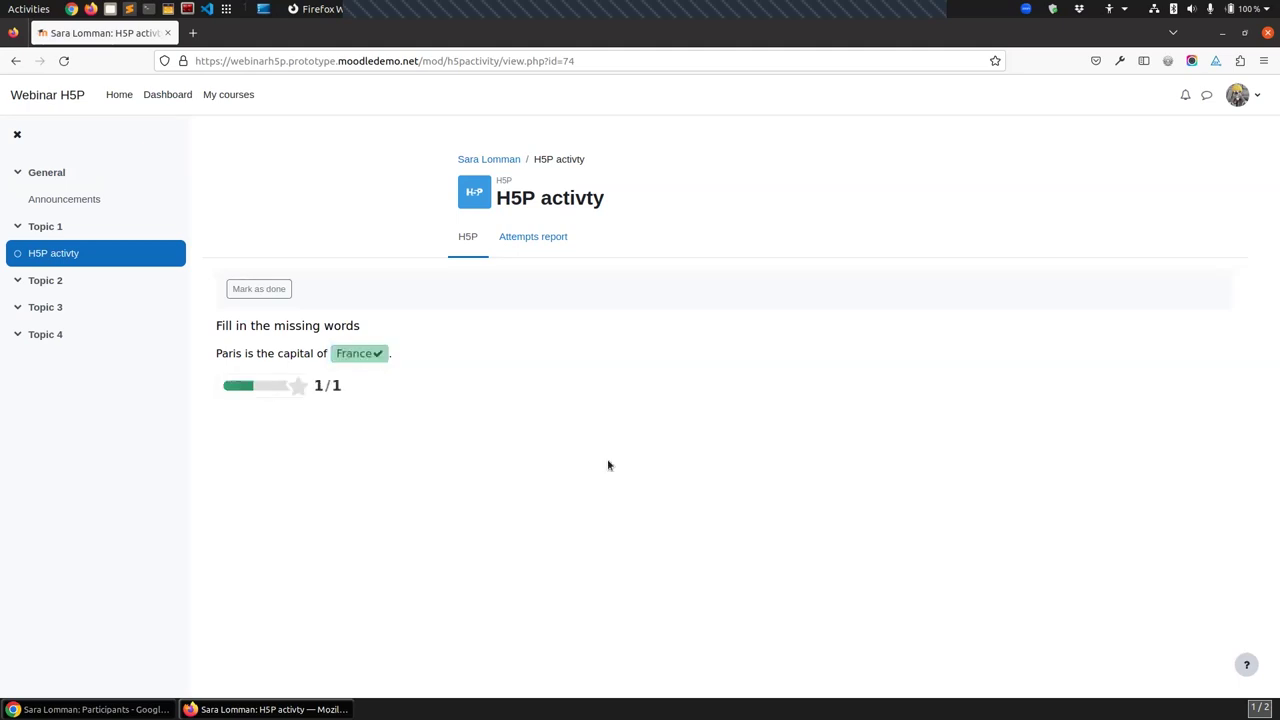
{"action": "left_click", "coordinate": [520, 240]}
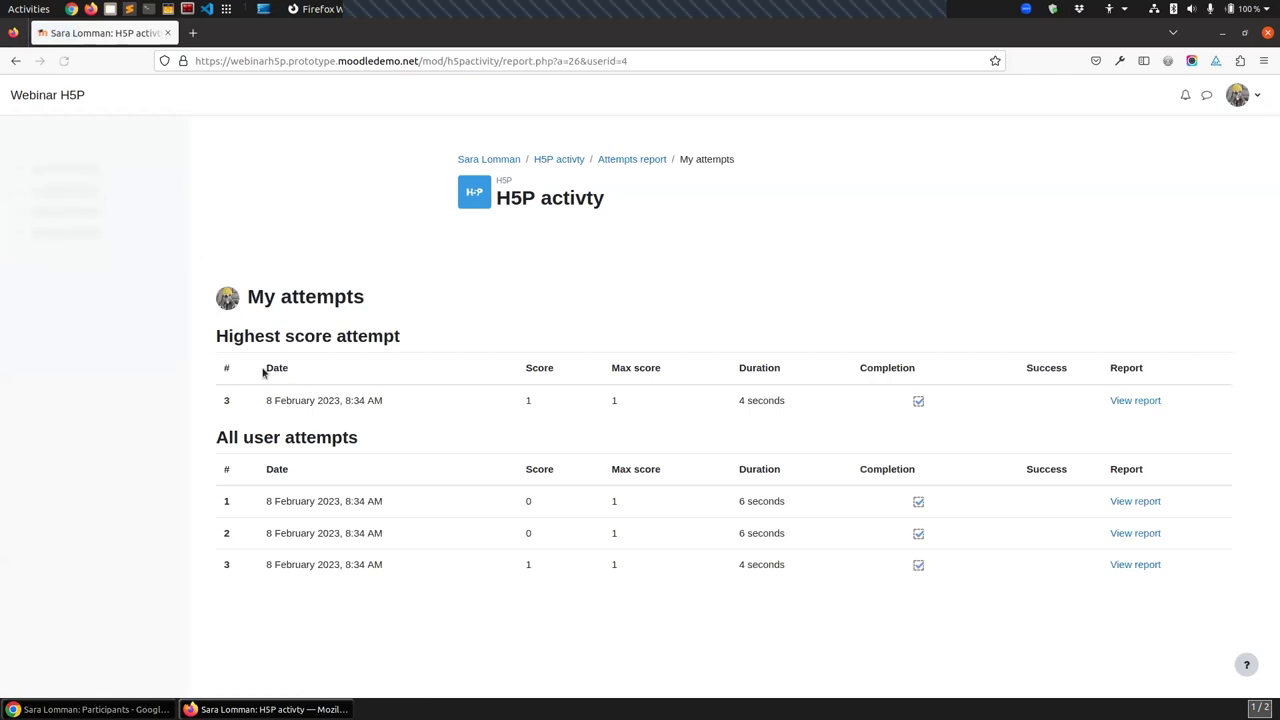
Step: Highlight the highest score of 1, review Attempt #1's details, then switch back to the Participants window
{"action": "left_click_drag", "start_coordinate": [213, 341], "coordinate": [419, 347]}
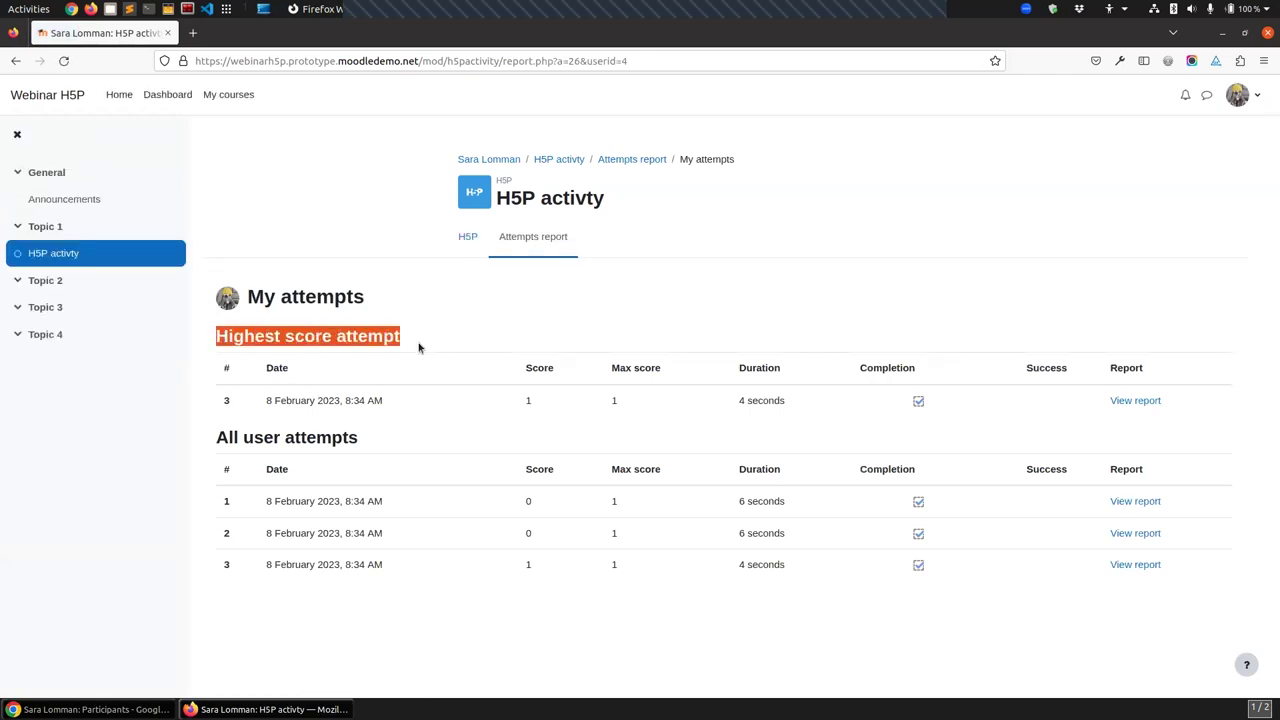
{"action": "left_click_drag", "start_coordinate": [513, 402], "coordinate": [576, 410]}
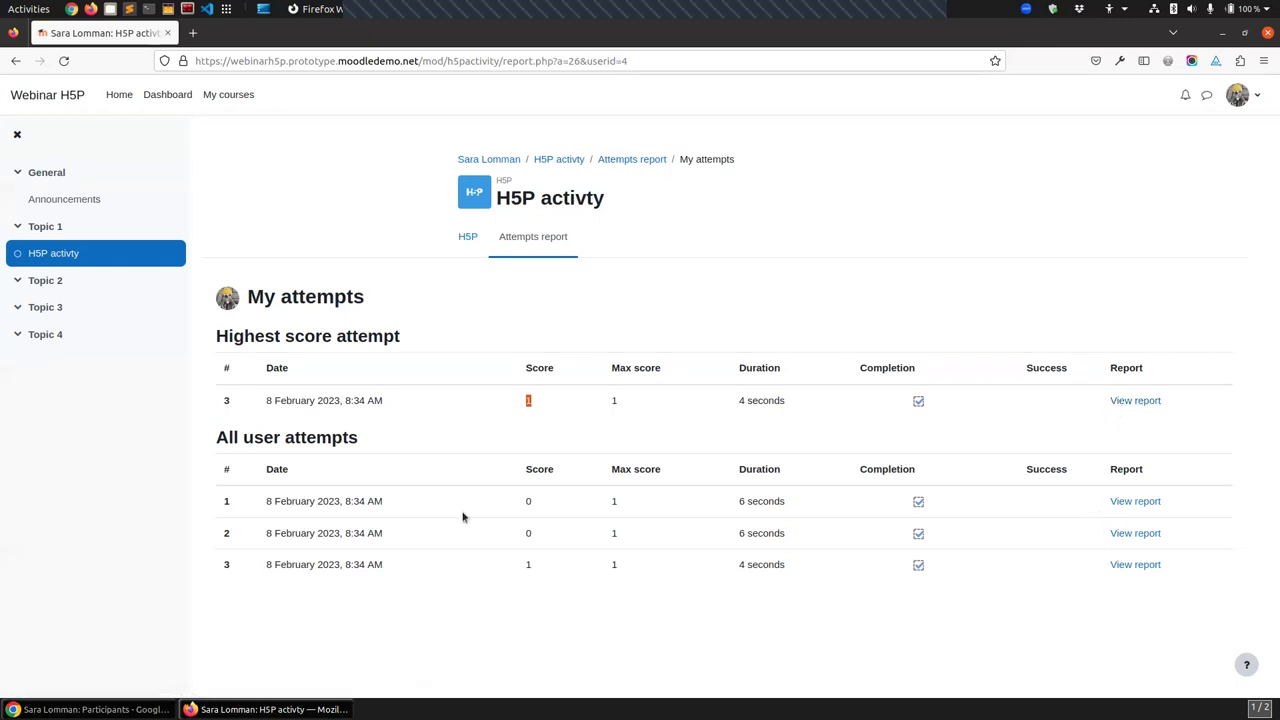
{"action": "left_click", "coordinate": [1118, 503]}
{"action": "scroll", "coordinate": [807, 418], "scroll_direction": "down", "scroll_amount": 1}
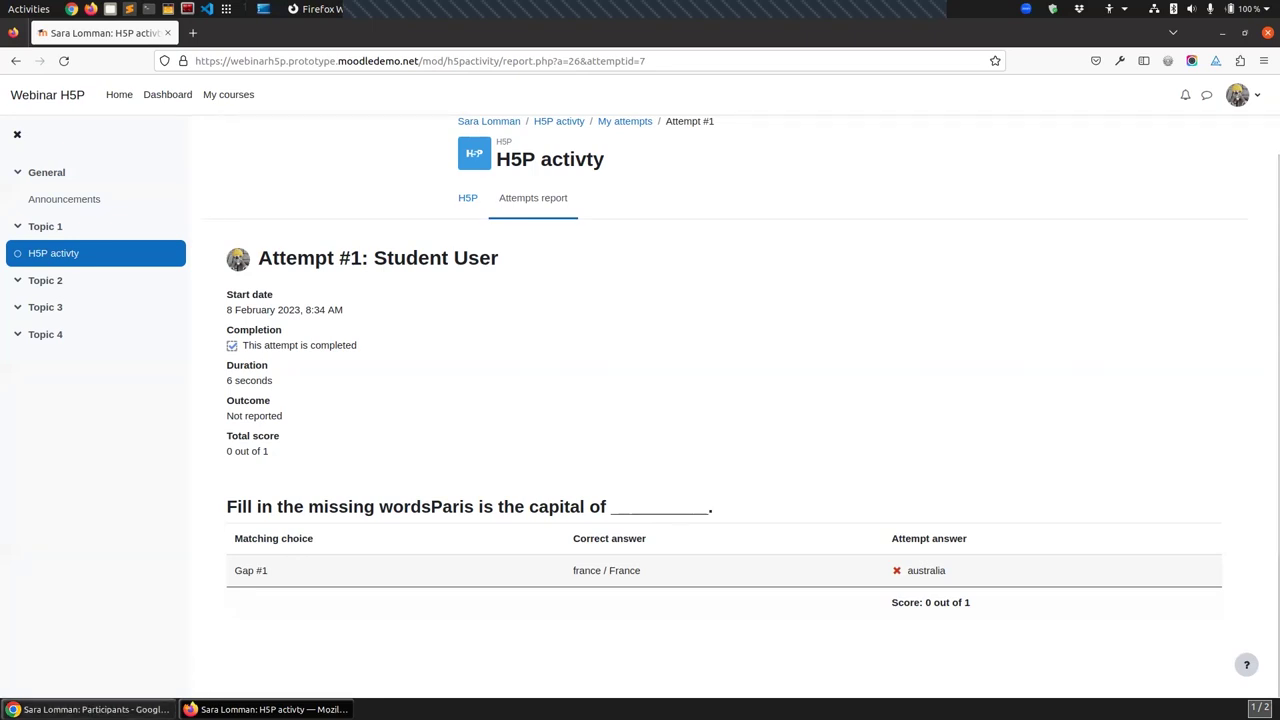
{"action": "left_click", "coordinate": [90, 709]}
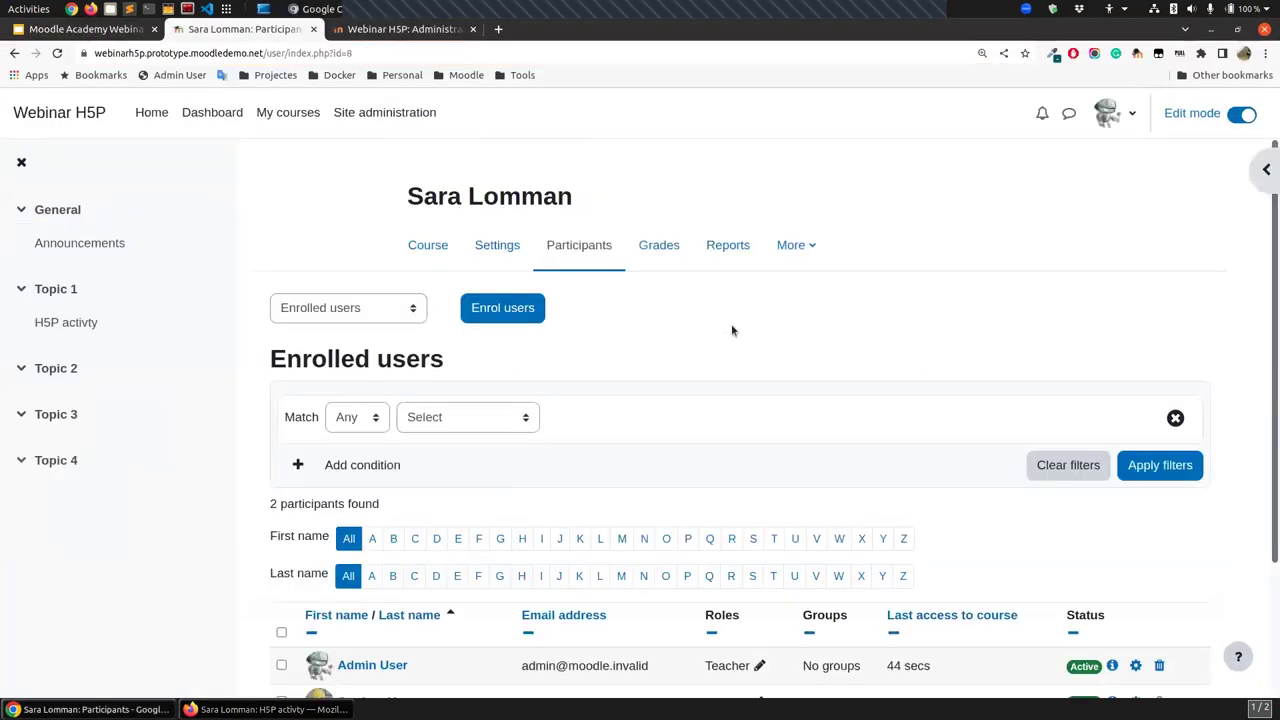
Step: From the course page, open the H5P activity's Attempts report showing a 100% score and 3 attempts
{"action": "left_click", "coordinate": [421, 252]}
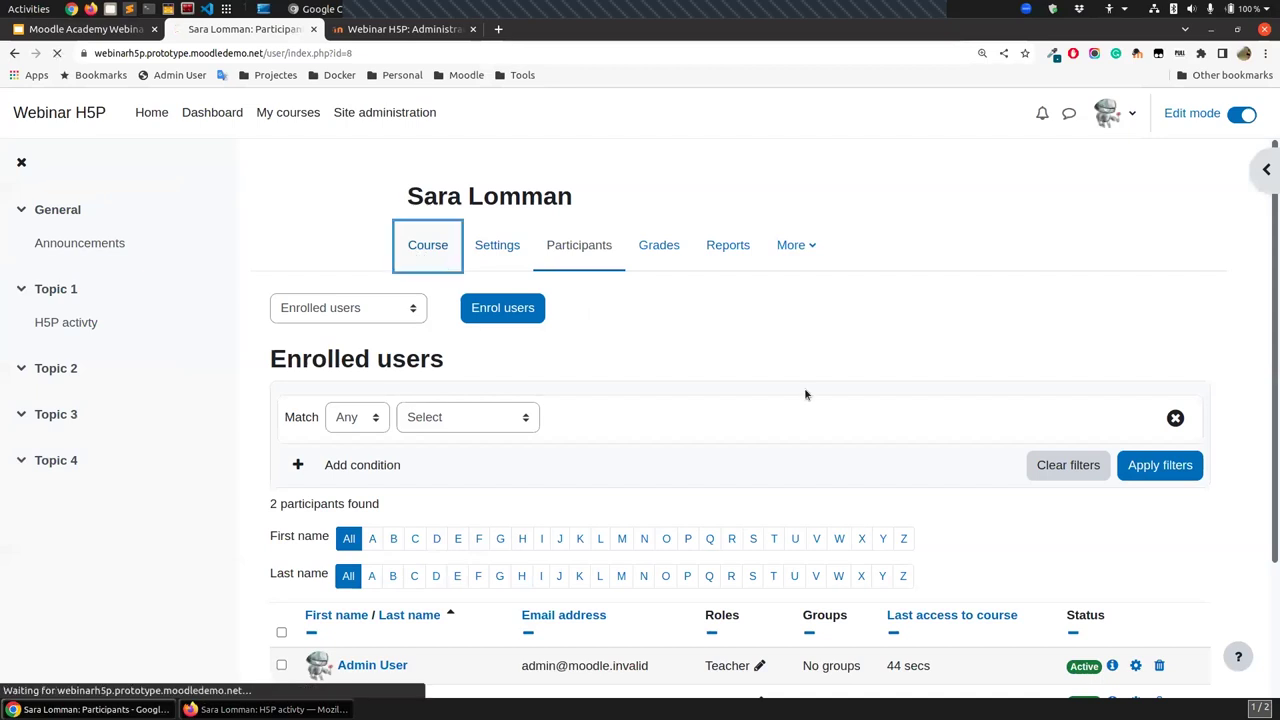
{"action": "scroll", "coordinate": [697, 453], "scroll_direction": "down", "scroll_amount": 5}
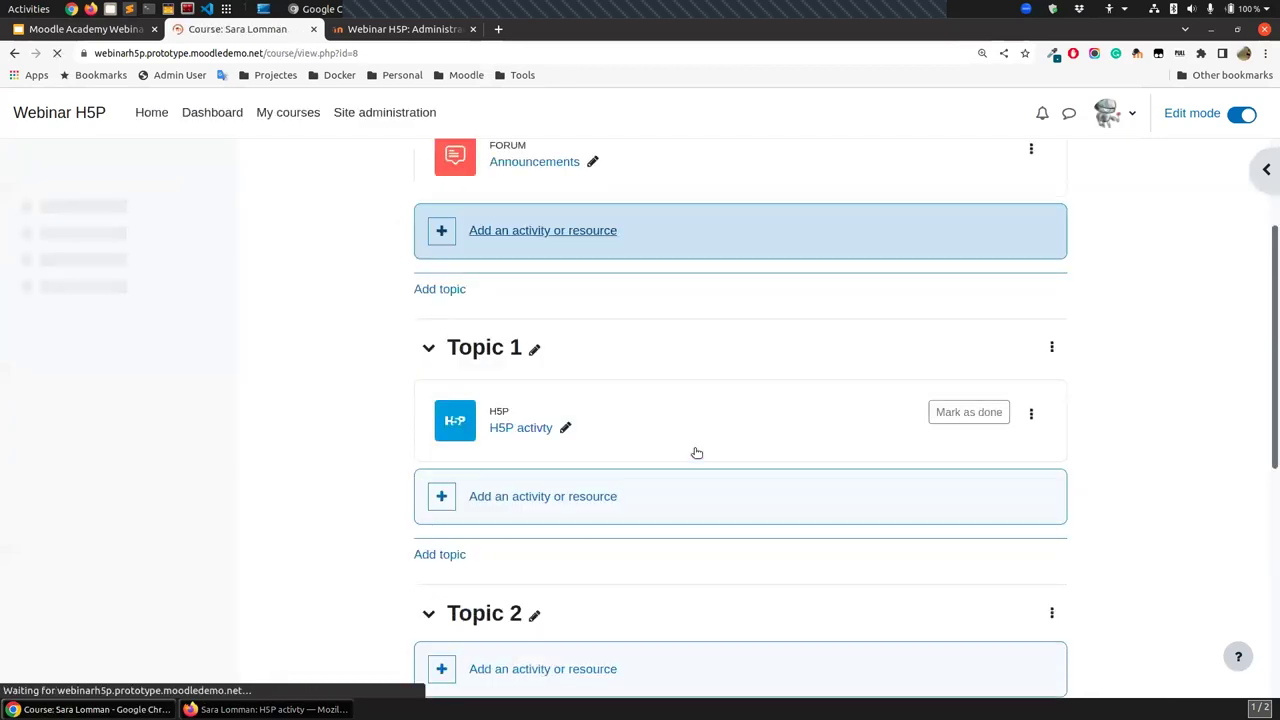
{"action": "left_click", "coordinate": [521, 420]}
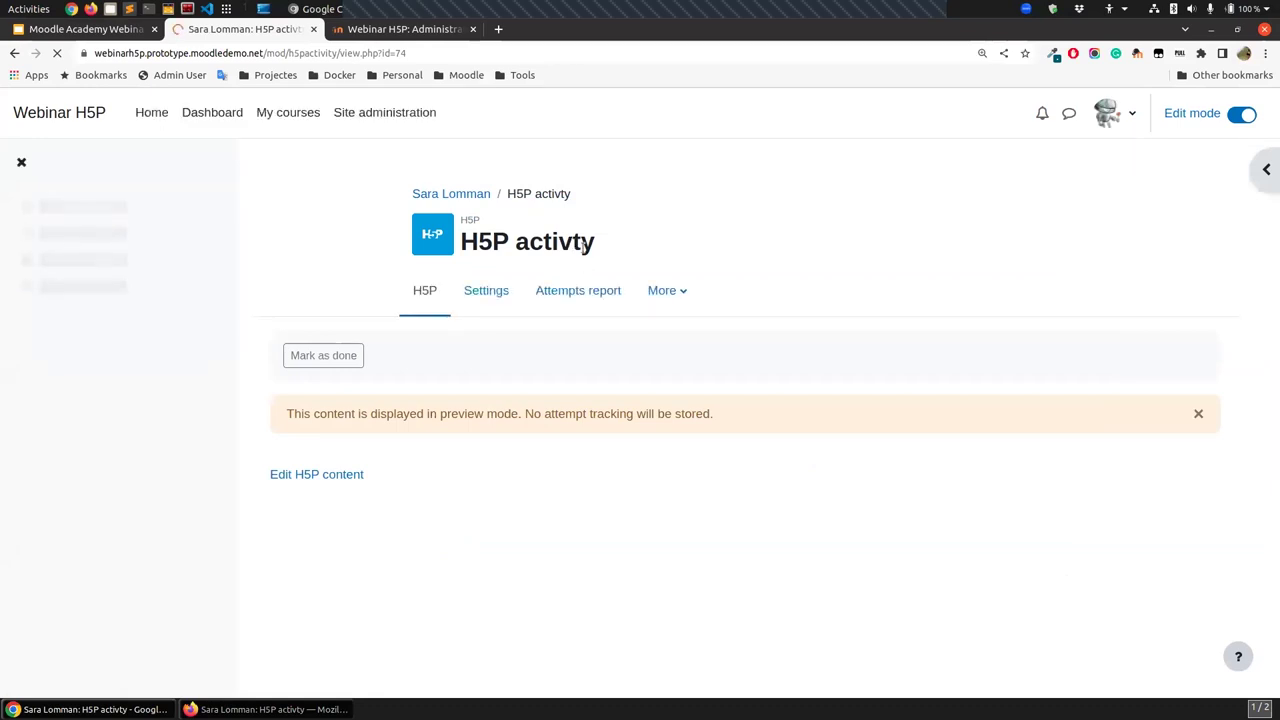
{"action": "left_click", "coordinate": [573, 298]}
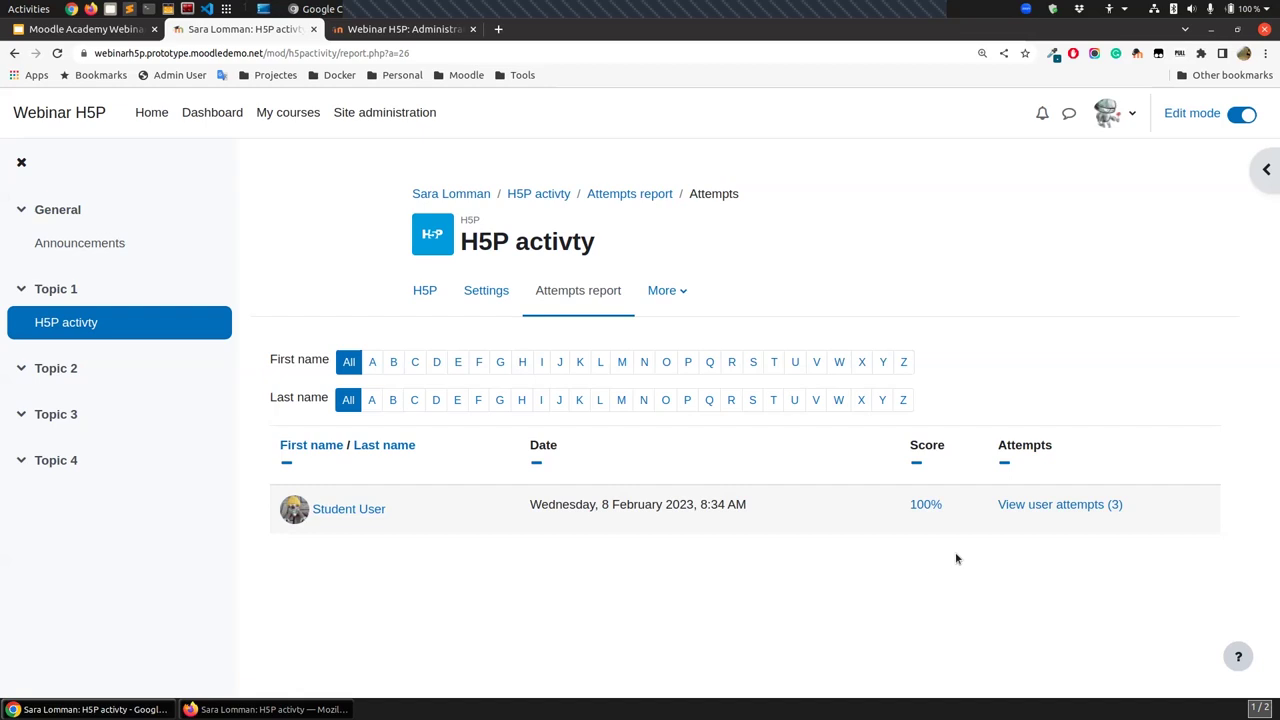
Step: List the student's attempts, highlight the best score of 1, and review attempt 1's report
{"action": "left_click", "coordinate": [1093, 507]}
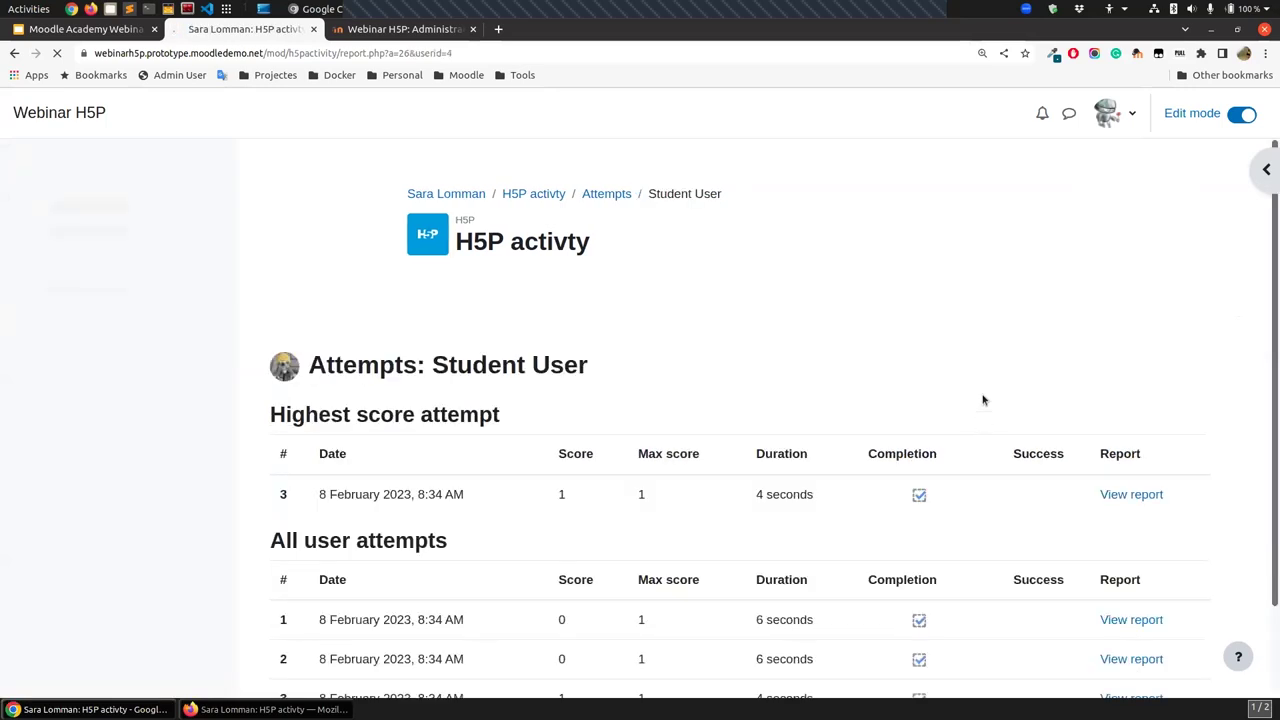
{"action": "scroll", "coordinate": [617, 394], "scroll_direction": "down", "scroll_amount": 1}
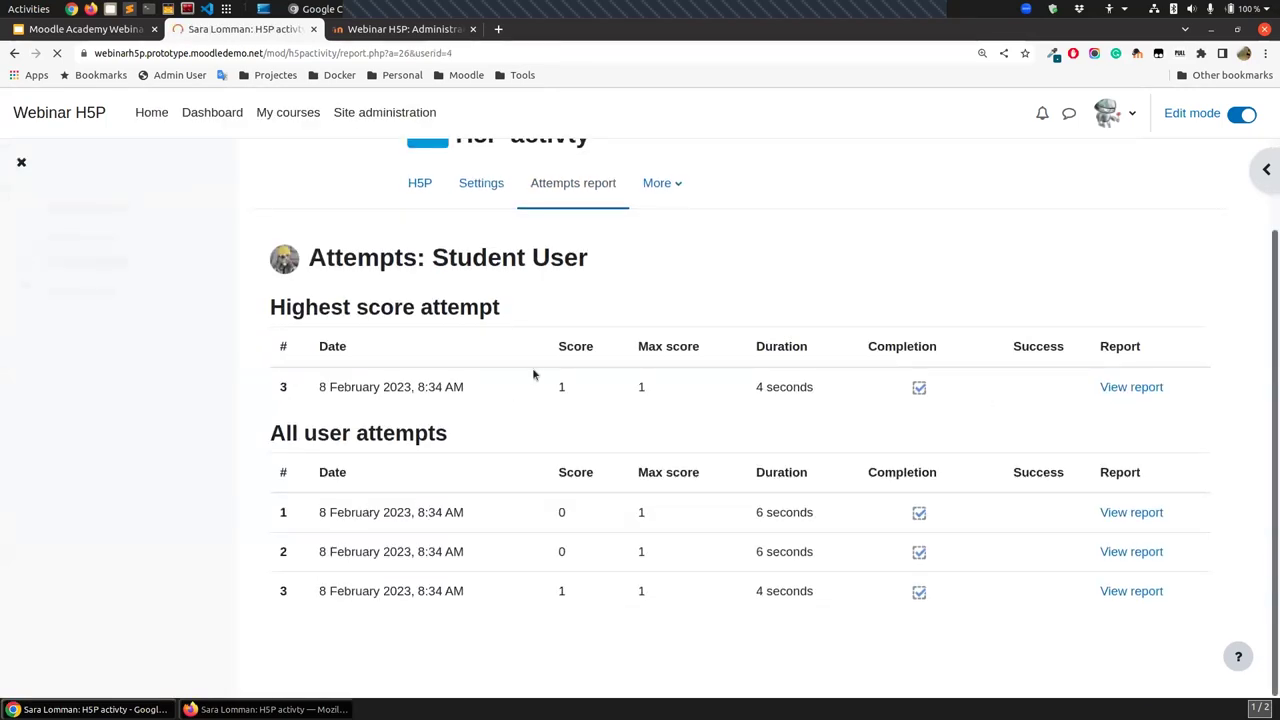
{"action": "double_click", "coordinate": [578, 390]}
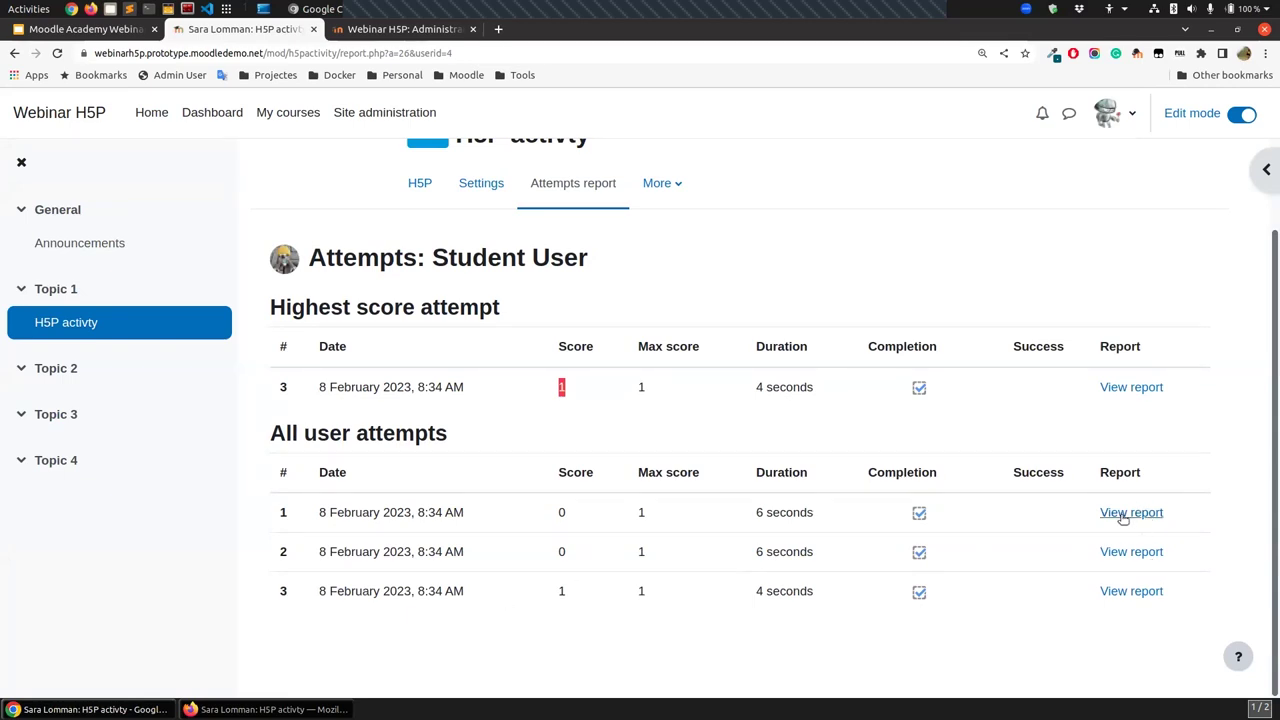
{"action": "left_click", "coordinate": [1098, 515]}
{"action": "scroll", "coordinate": [840, 474], "scroll_direction": "down", "scroll_amount": 3}
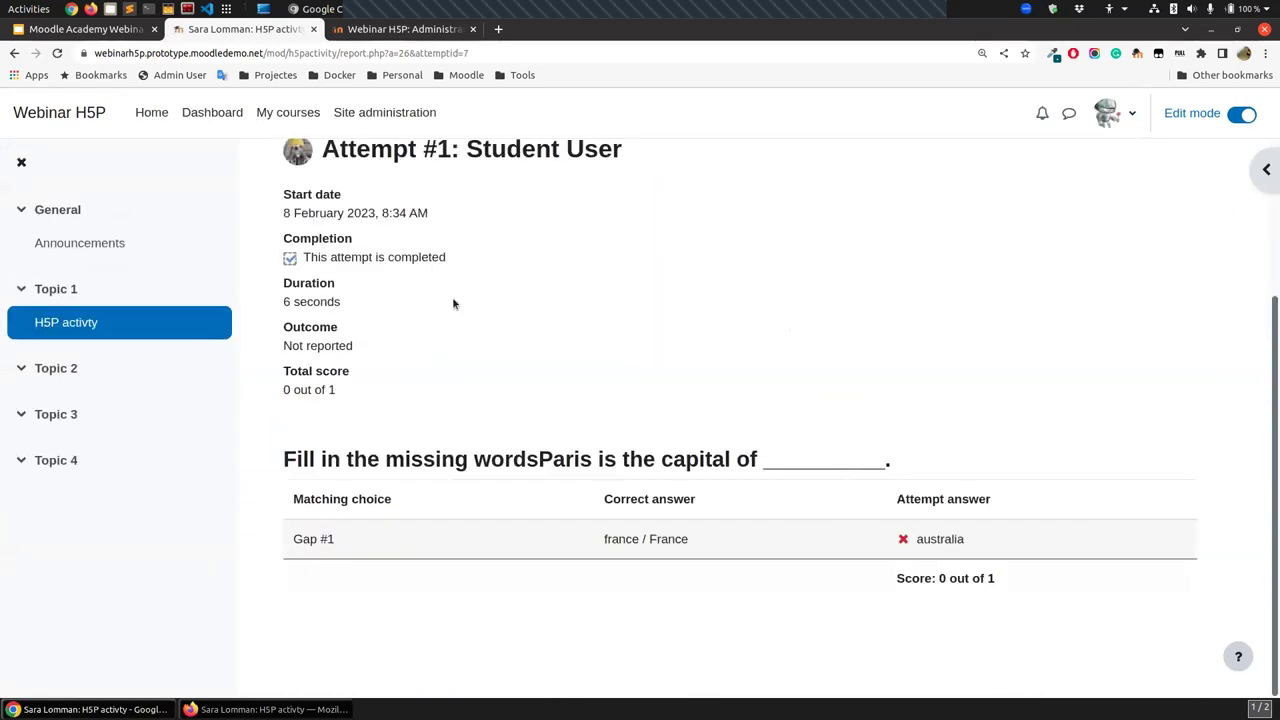
{"action": "right_click", "coordinate": [678, 329]}
{"action": "left_click", "coordinate": [708, 336]}
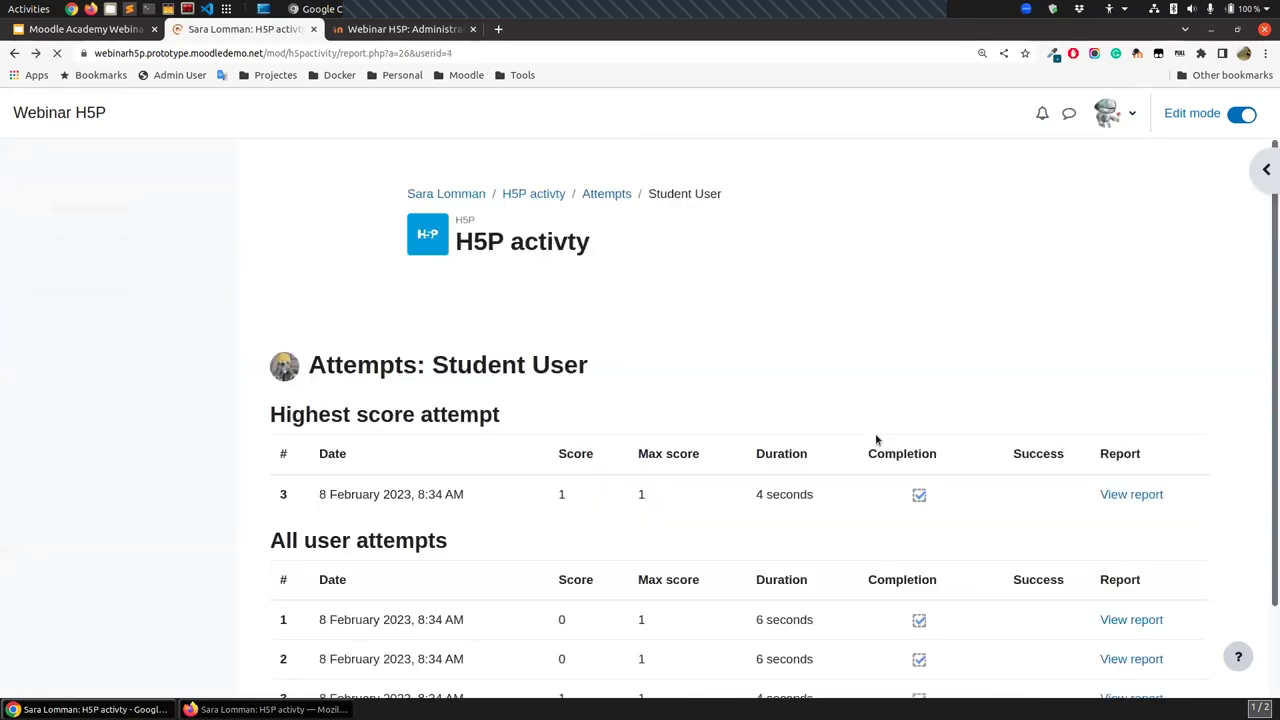
Step: Review attempt 2's report, then return to the course and open its grades
{"action": "left_click", "coordinate": [1131, 659]}
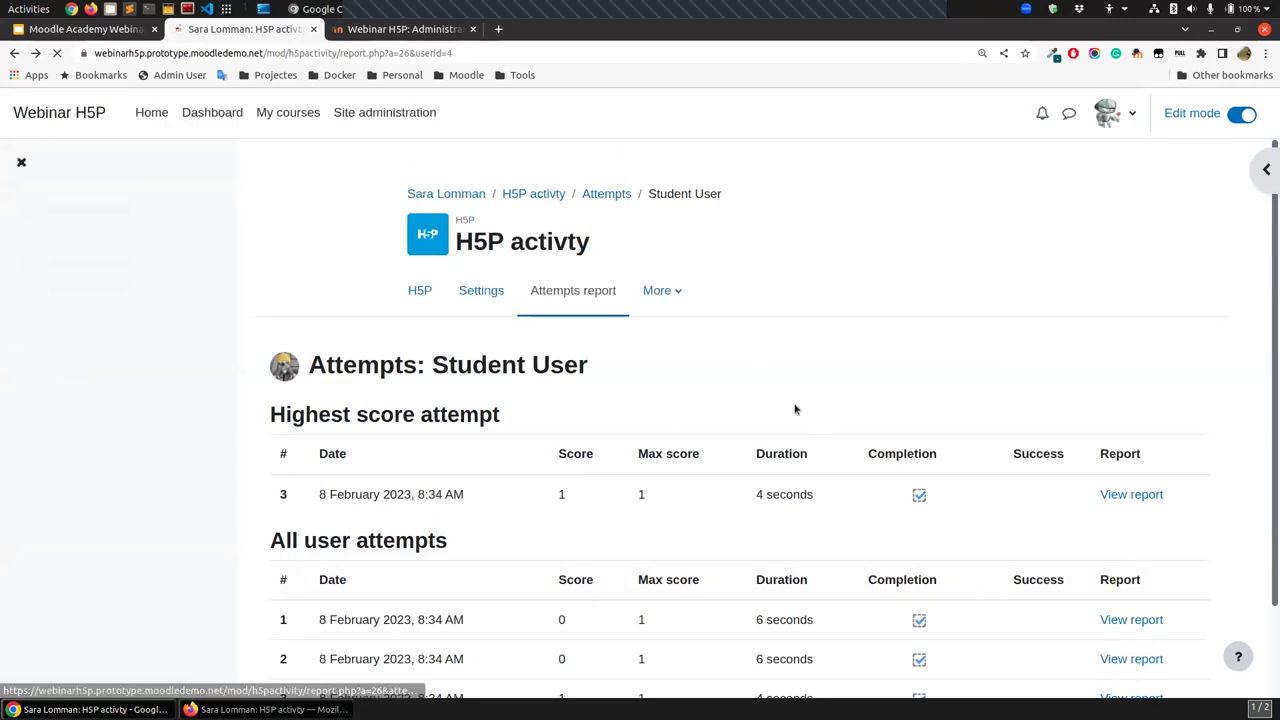
{"action": "scroll", "coordinate": [960, 557], "scroll_direction": "down", "scroll_amount": 3}
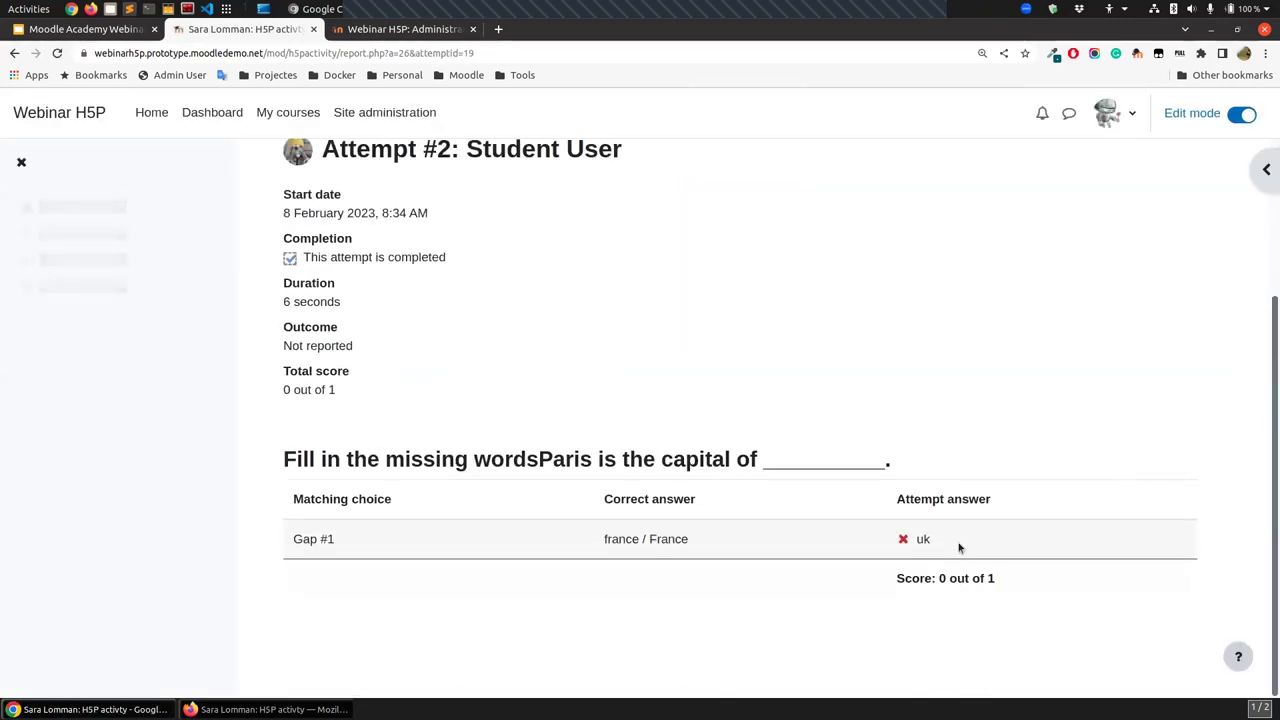
{"action": "scroll", "coordinate": [937, 489], "scroll_direction": "up", "scroll_amount": 3}
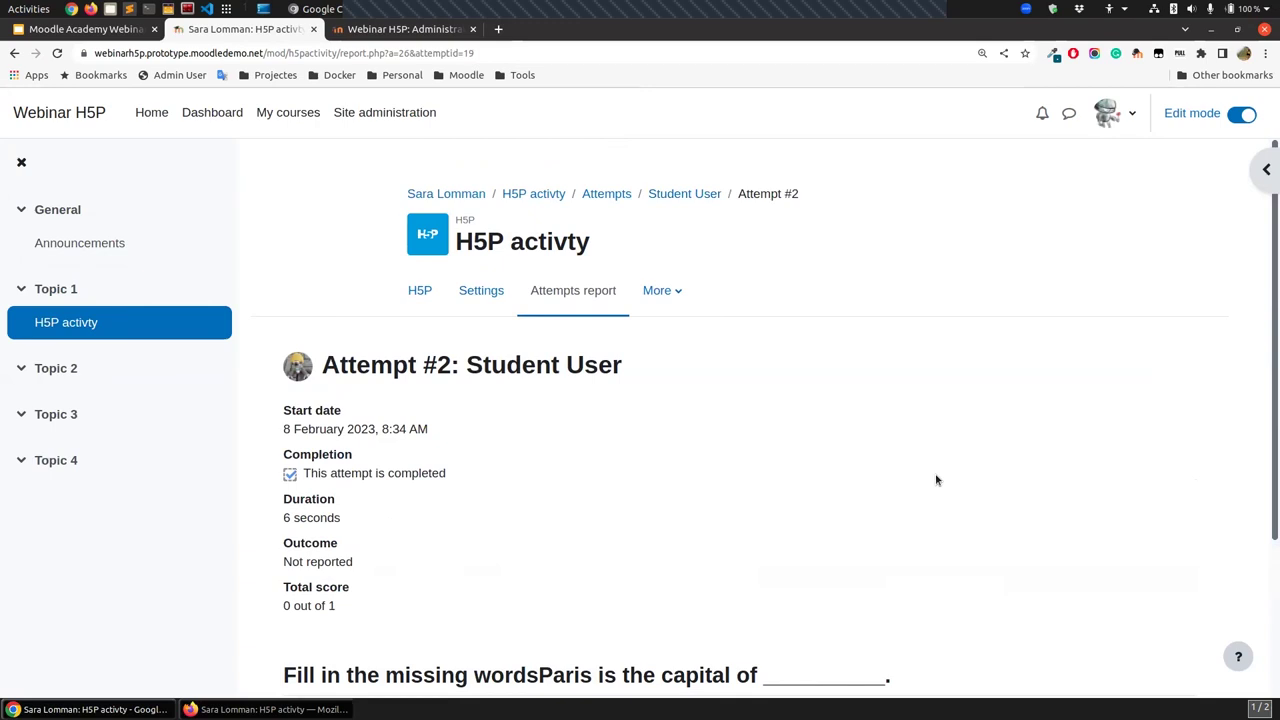
{"action": "left_click", "coordinate": [421, 292]}
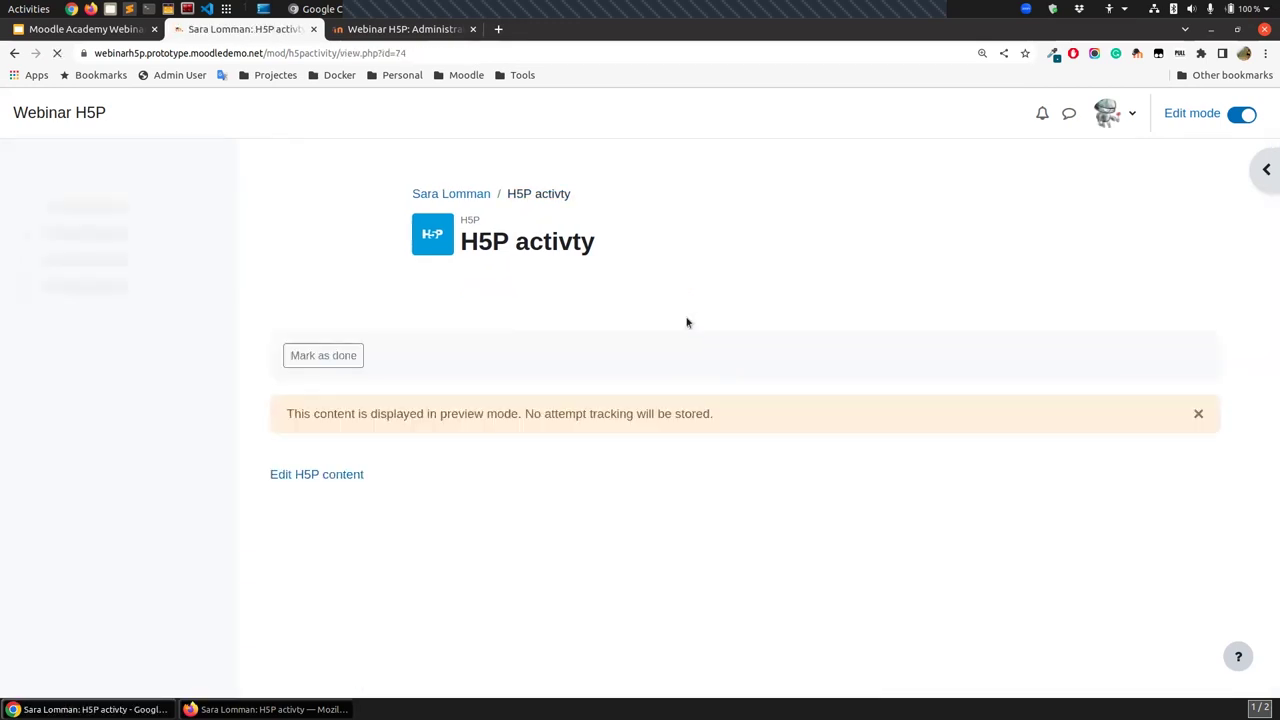
{"action": "key", "text": "Return"}
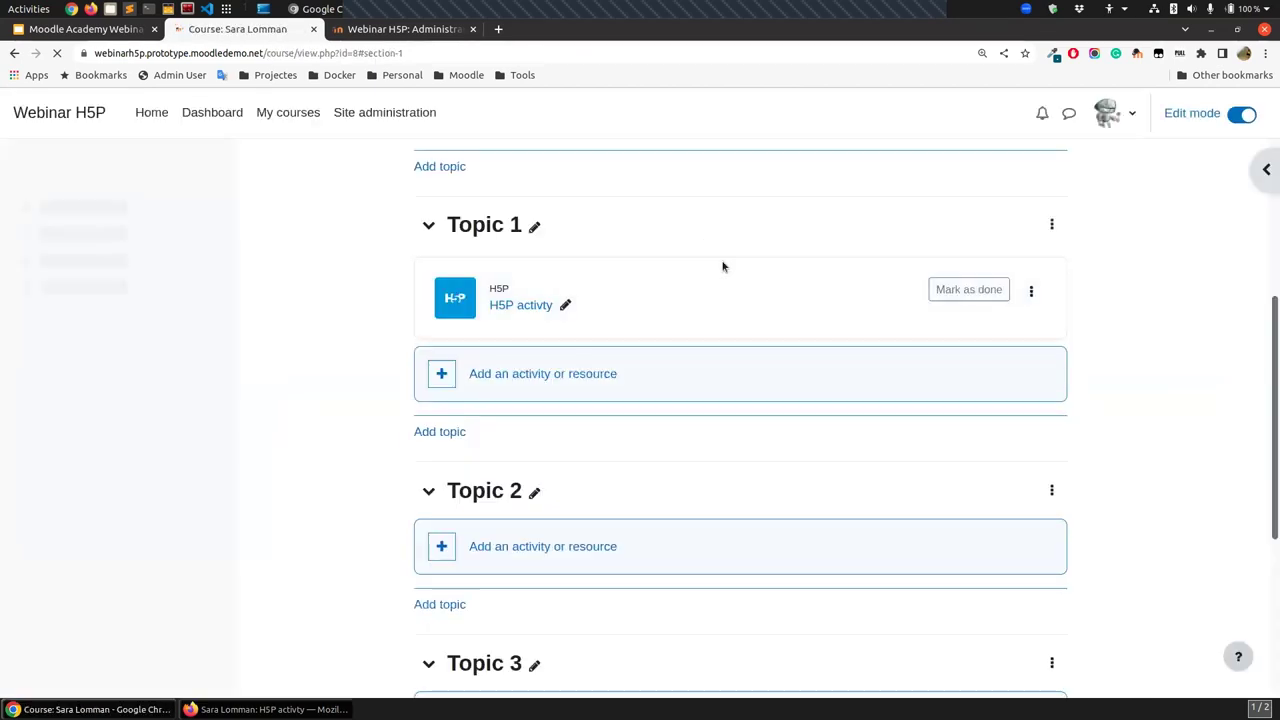
{"action": "left_click", "coordinate": [678, 211]}
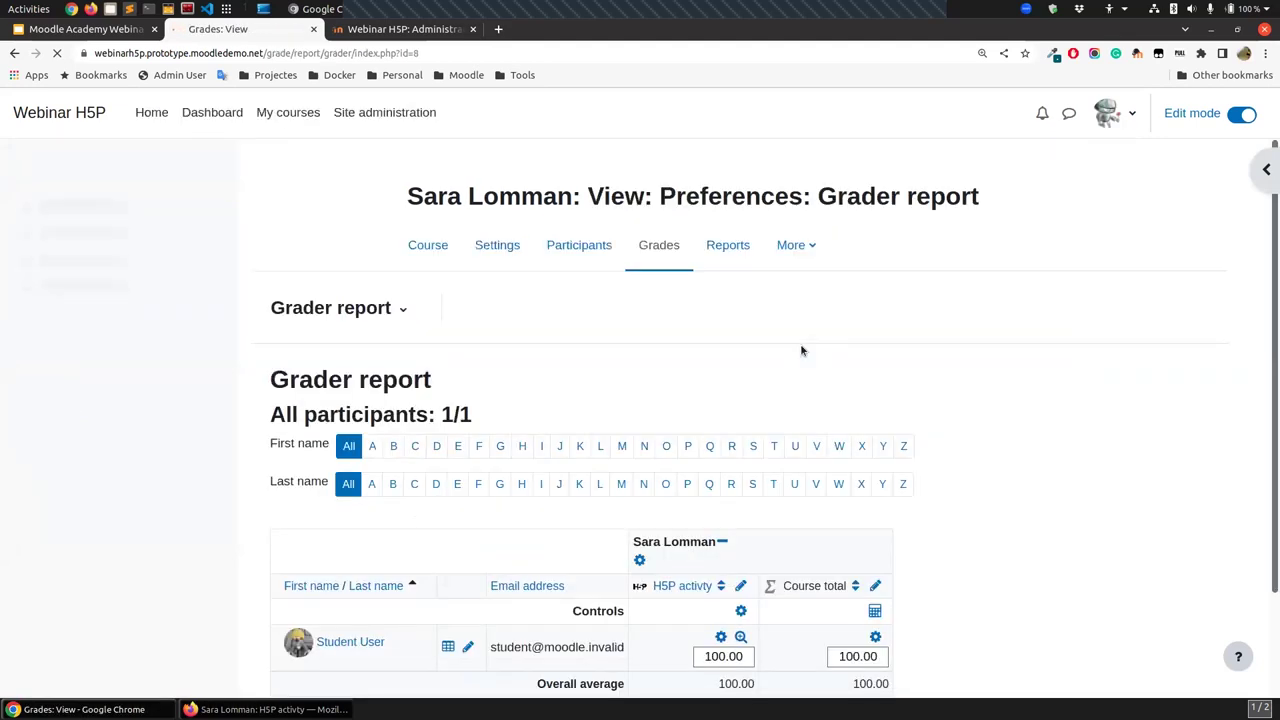
Step: Scroll through the Grader report showing the H5P activity and course total at 100.00
{"action": "scroll", "coordinate": [800, 349], "scroll_direction": "down", "scroll_amount": 3}
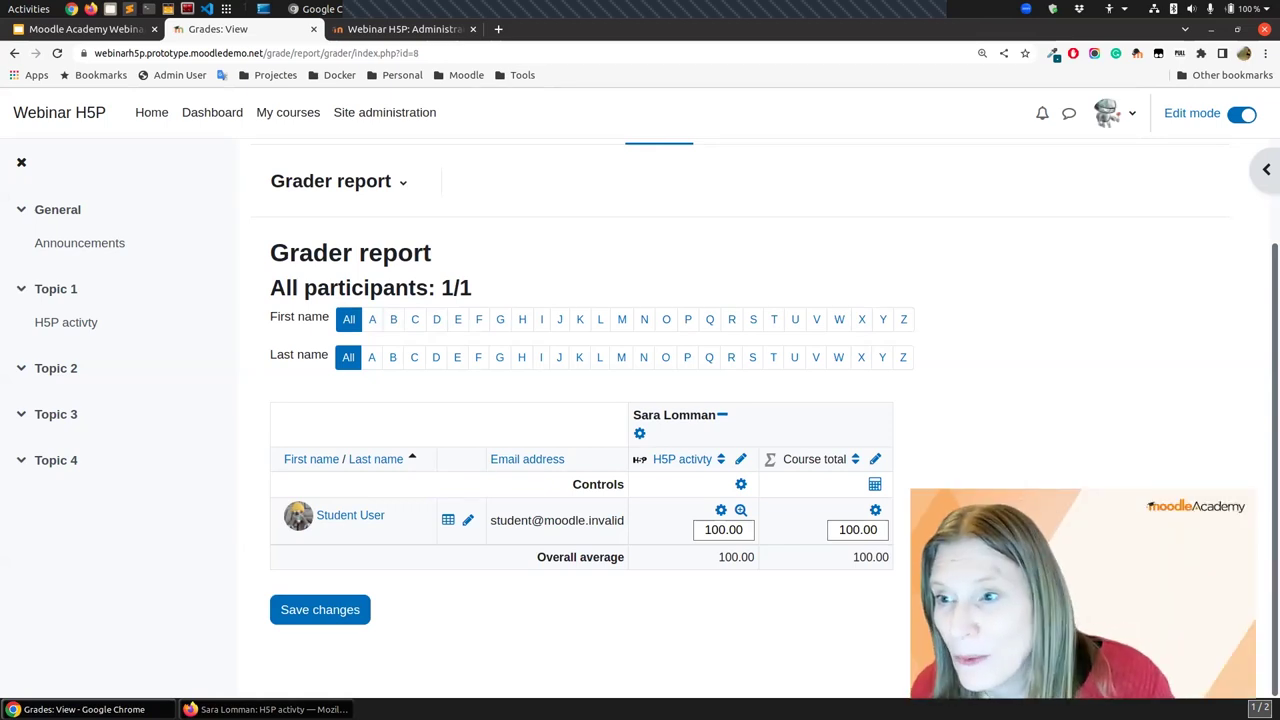
{"action": "scroll", "coordinate": [700, 290], "scroll_direction": "up", "scroll_amount": 3}
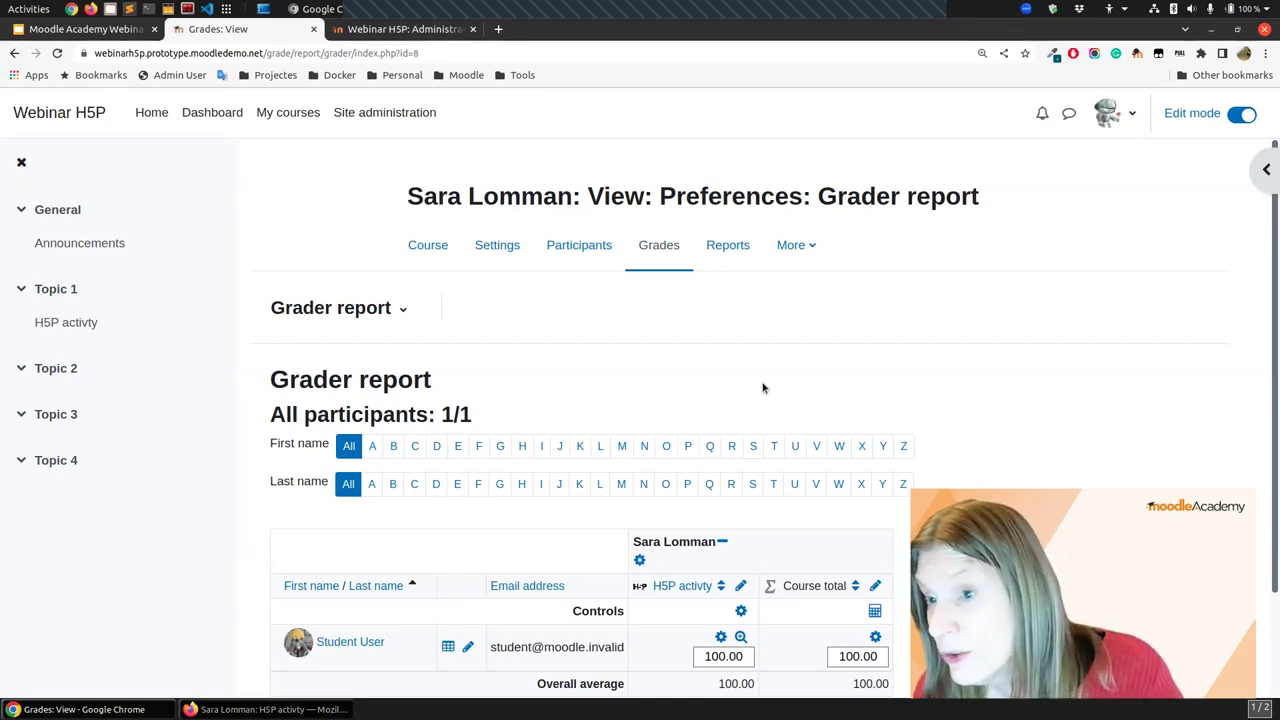
Step: Return to the course page and show the More menu of extra course pages
{"action": "left_click", "coordinate": [441, 256]}
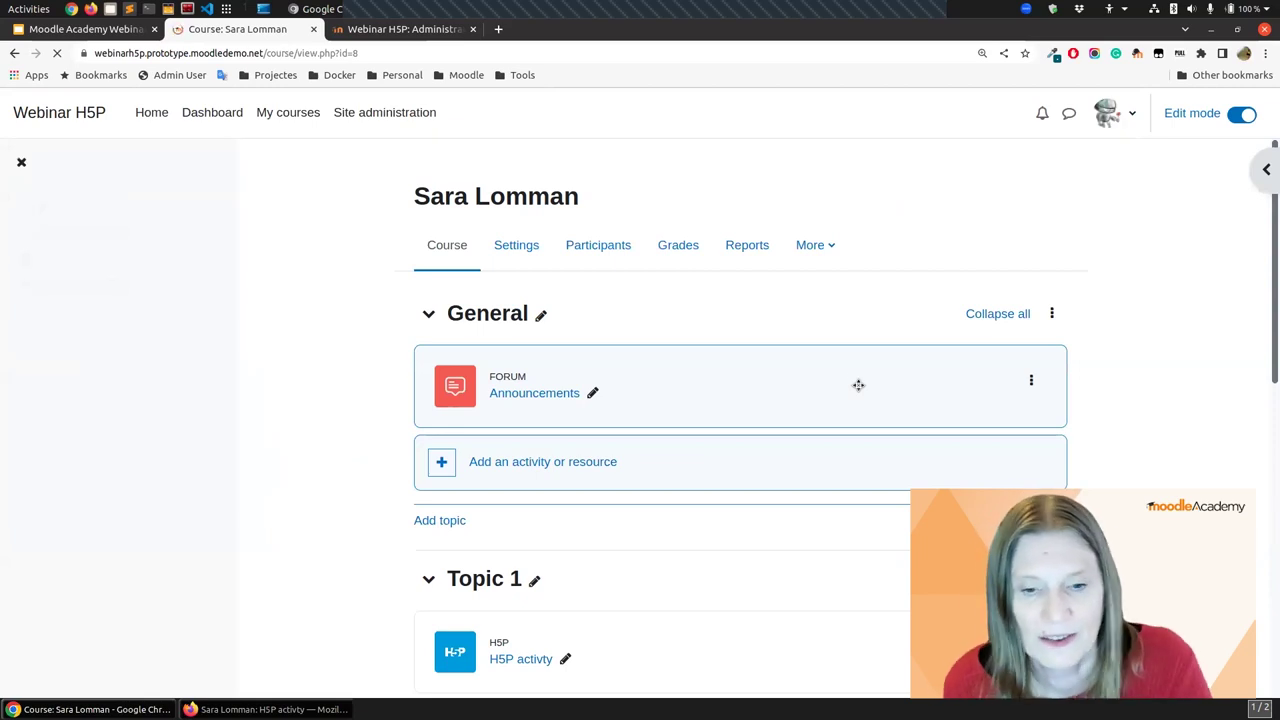
{"action": "left_click", "coordinate": [825, 248]}
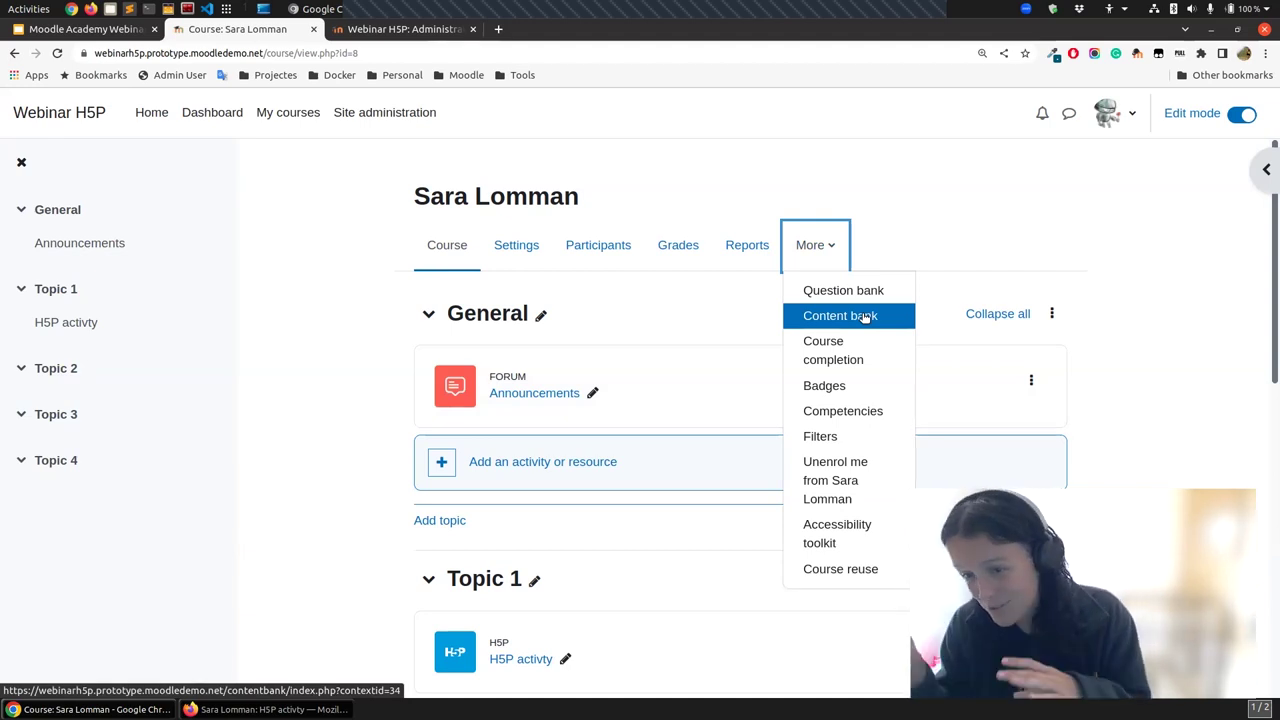
Step: Open Capitals in the course content bank and download it as a file
{"action": "left_click", "coordinate": [865, 316]}
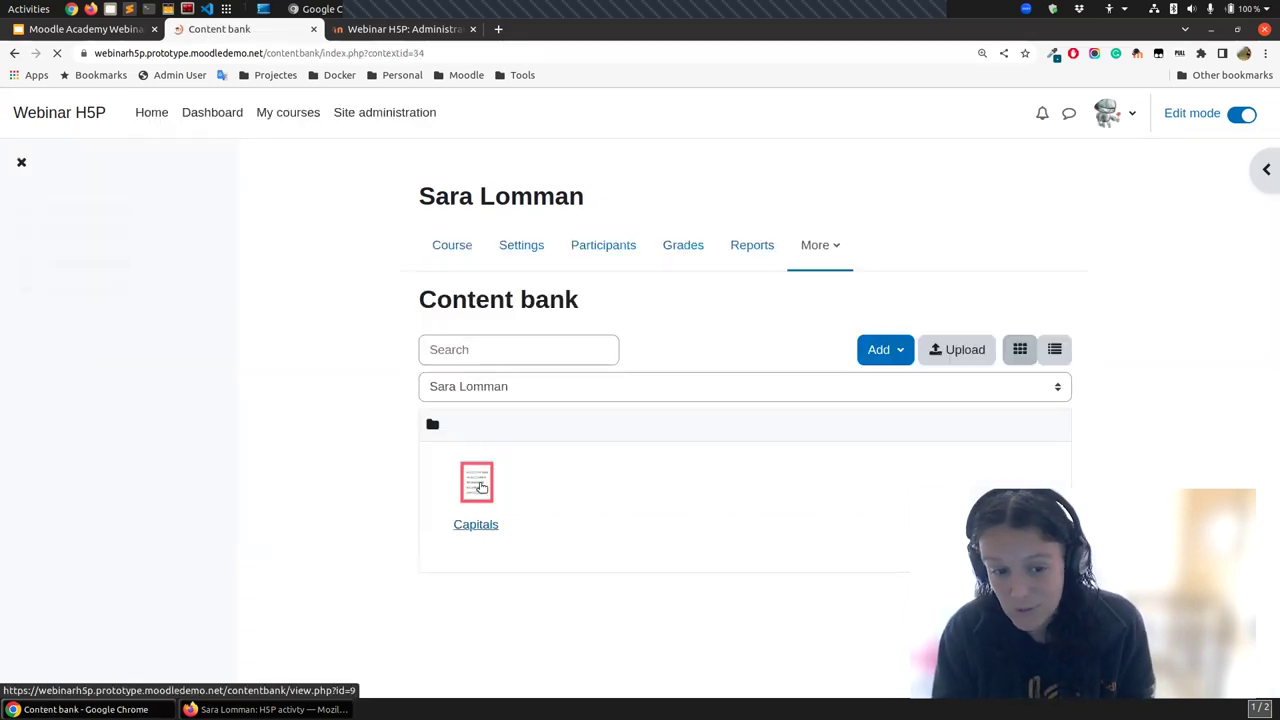
{"action": "left_click", "coordinate": [478, 484]}
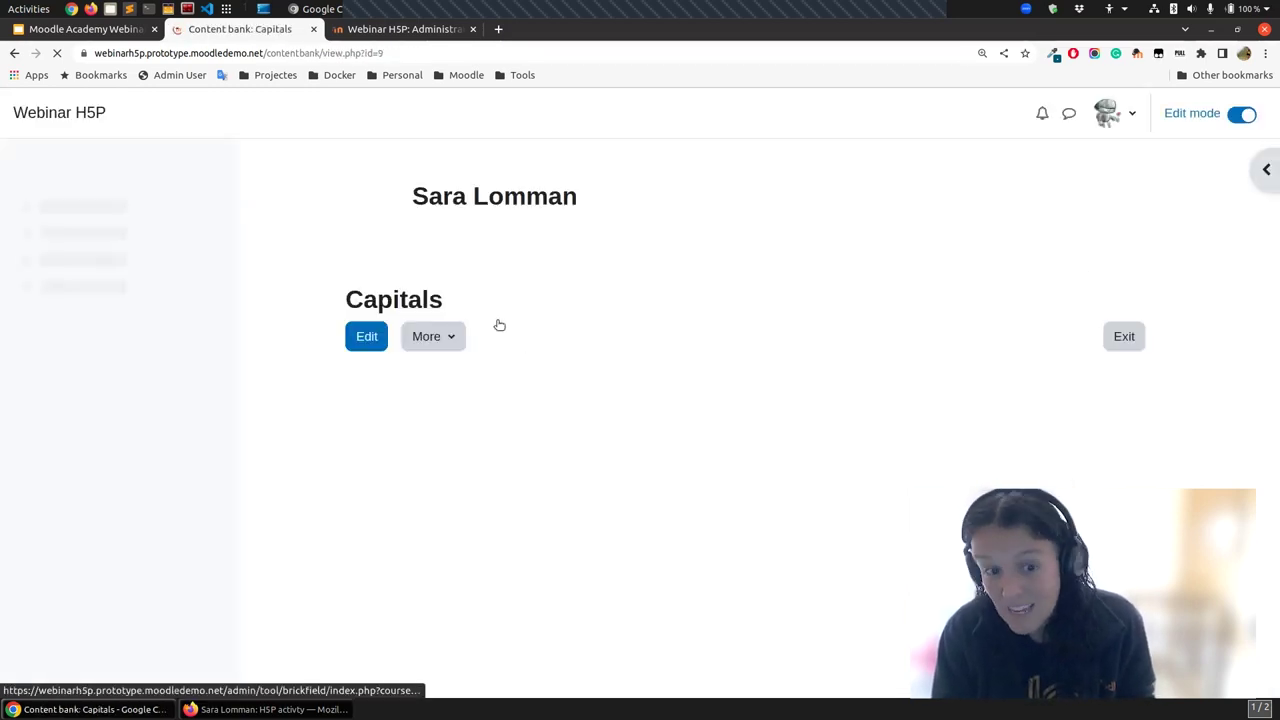
{"action": "left_click", "coordinate": [448, 337]}
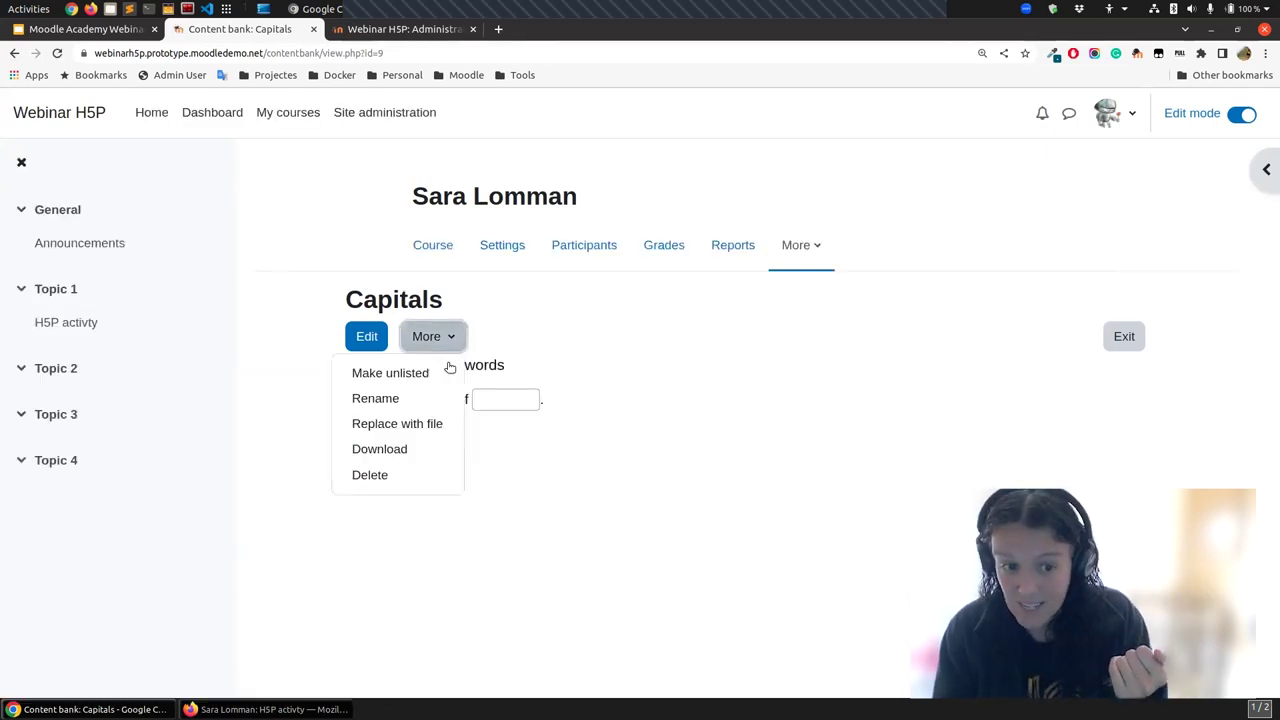
{"action": "left_click", "coordinate": [410, 448]}
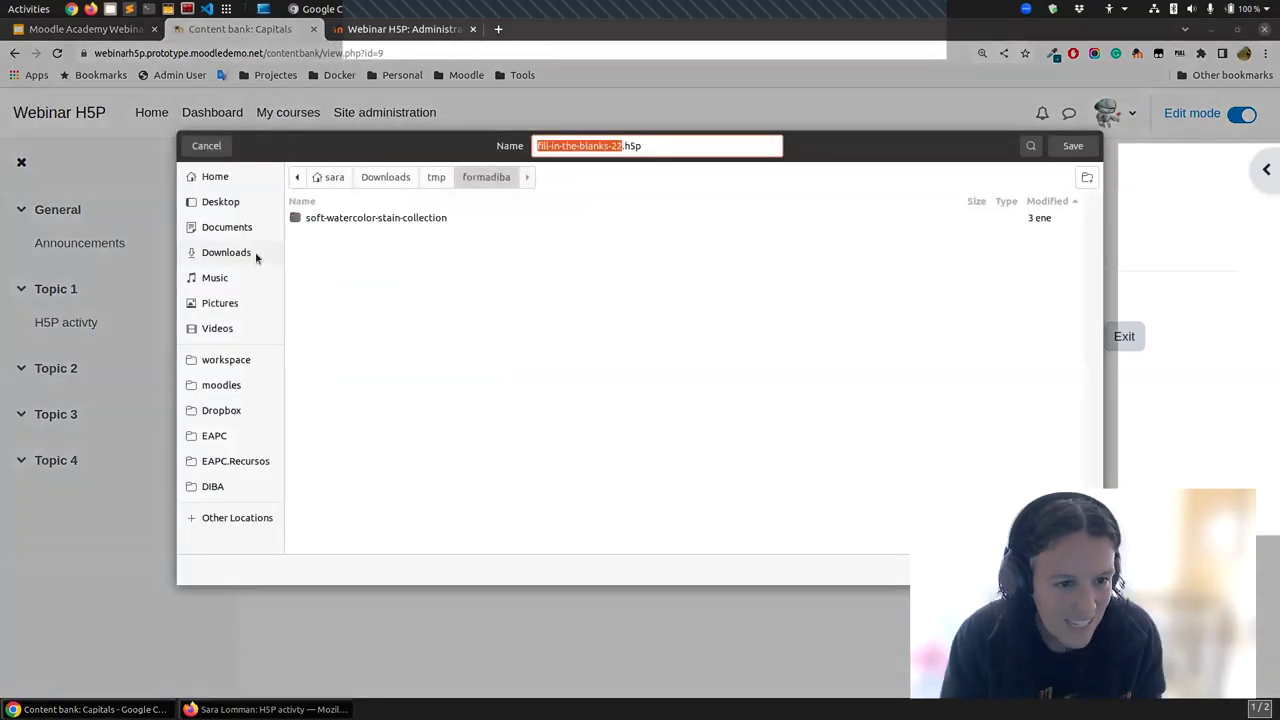
Step: Save fill-in-the-blanks-22.h5p into Downloads/H5P and return to the content bank listing
{"action": "left_click", "coordinate": [210, 252]}
{"action": "double_click", "coordinate": [321, 230]}
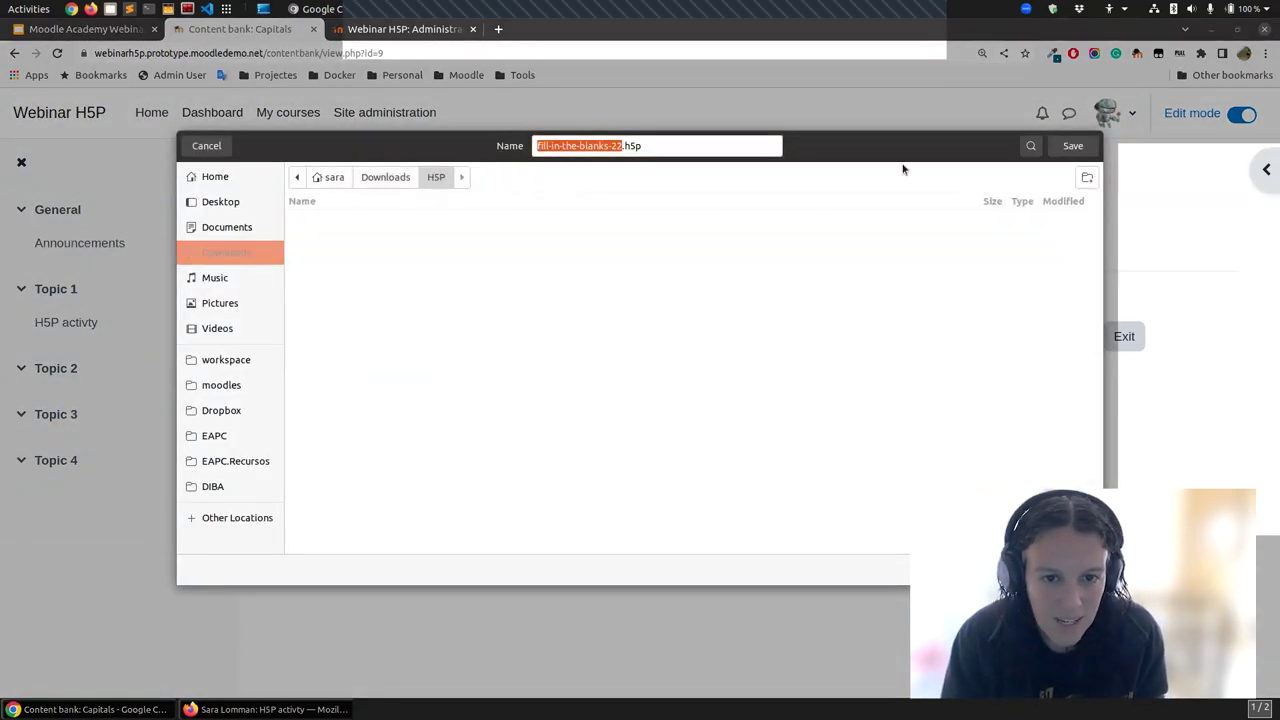
{"action": "left_click", "coordinate": [1073, 146]}
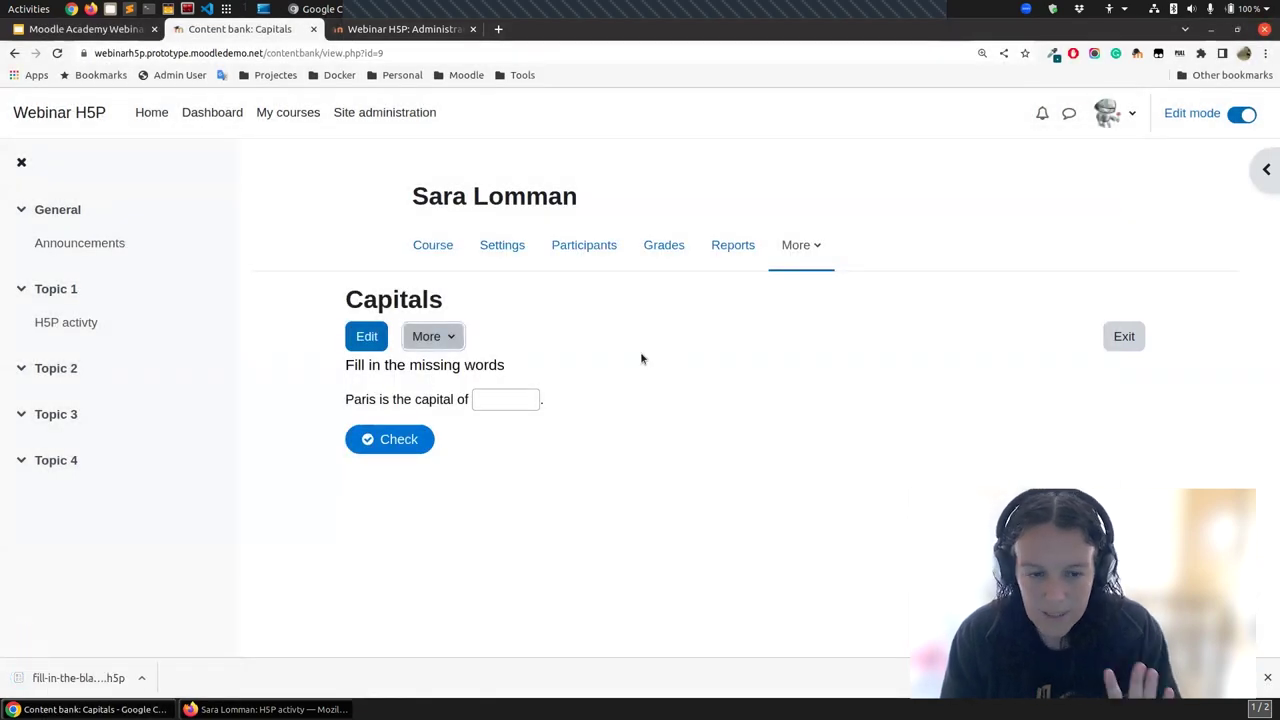
{"action": "left_click", "coordinate": [1115, 344]}
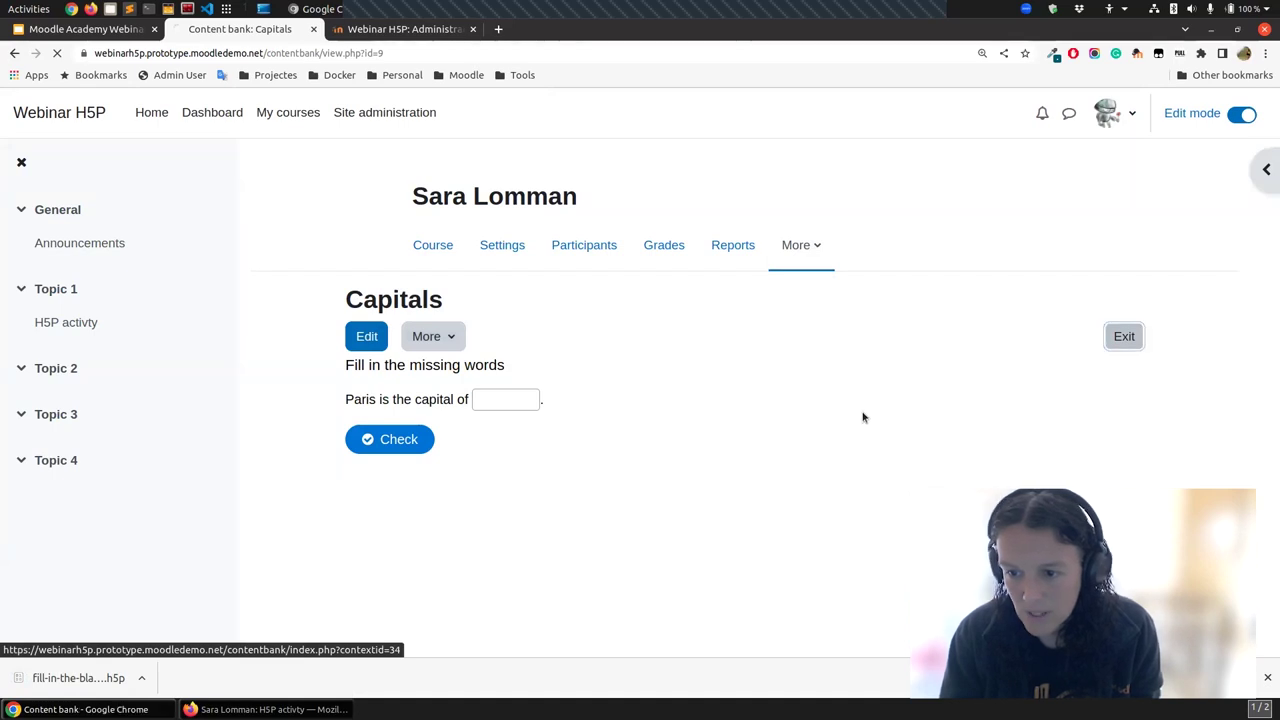
{"action": "left_click", "coordinate": [505, 386]}
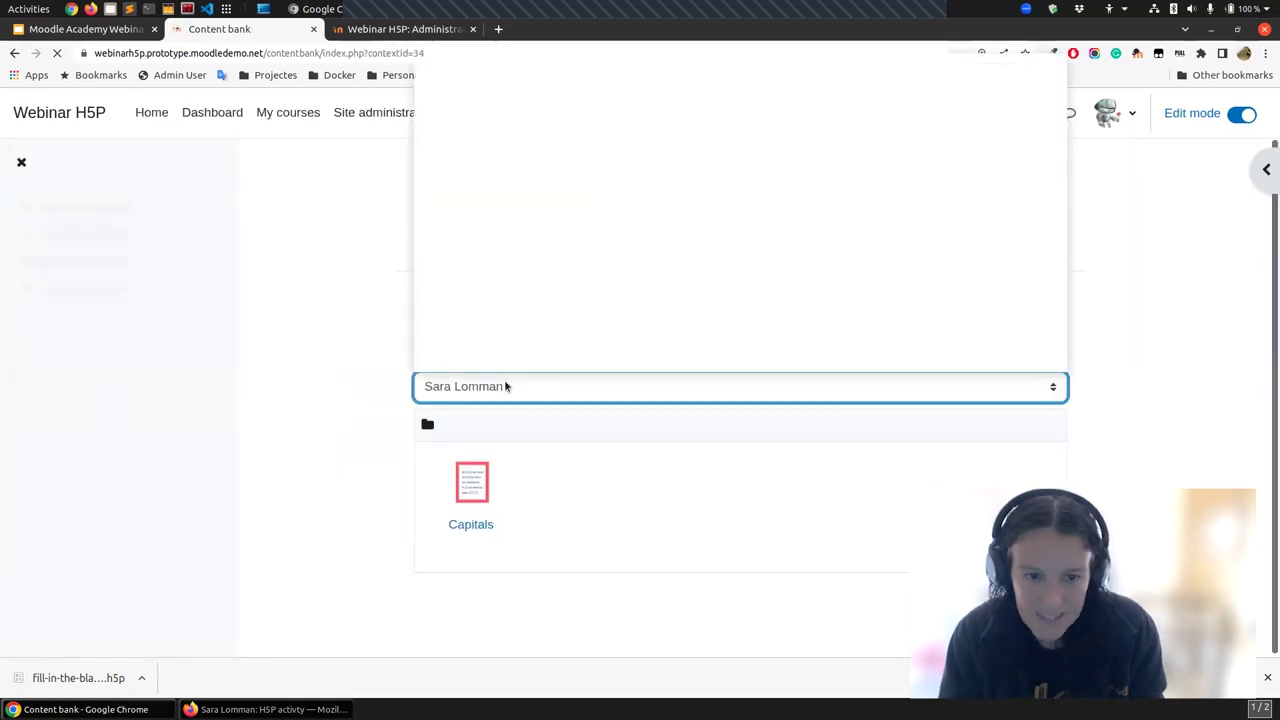
Step: Switch to the System content bank and upload the Capitals file from the course content bank
{"action": "scroll", "coordinate": [524, 268], "scroll_direction": "up", "scroll_amount": 5}
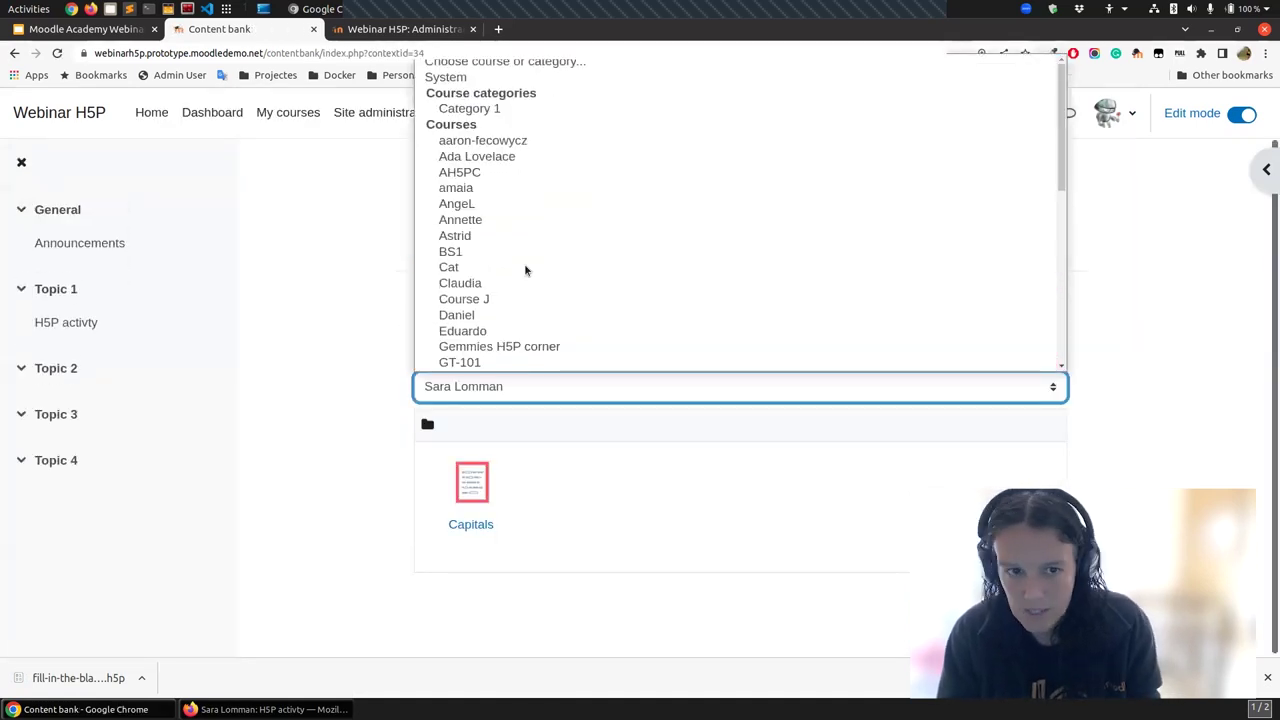
{"action": "left_click", "coordinate": [467, 78]}
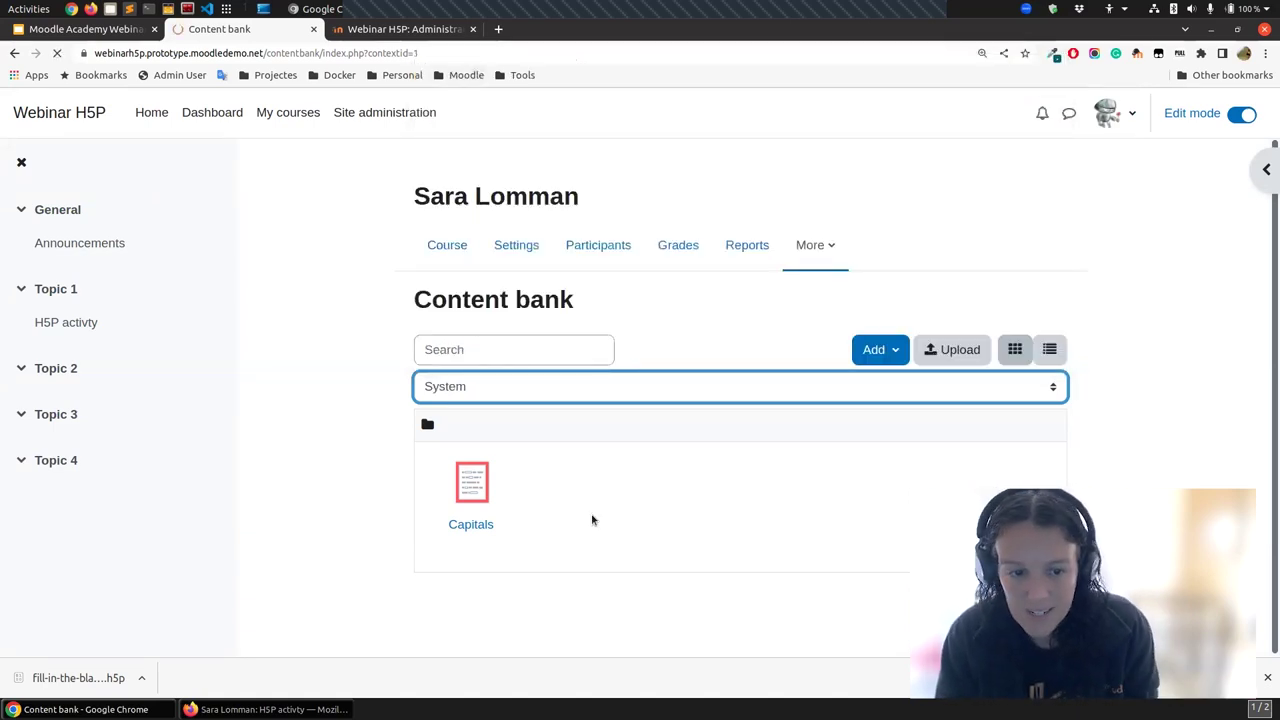
{"action": "left_click", "coordinate": [852, 350]}
{"action": "left_click", "coordinate": [549, 194]}
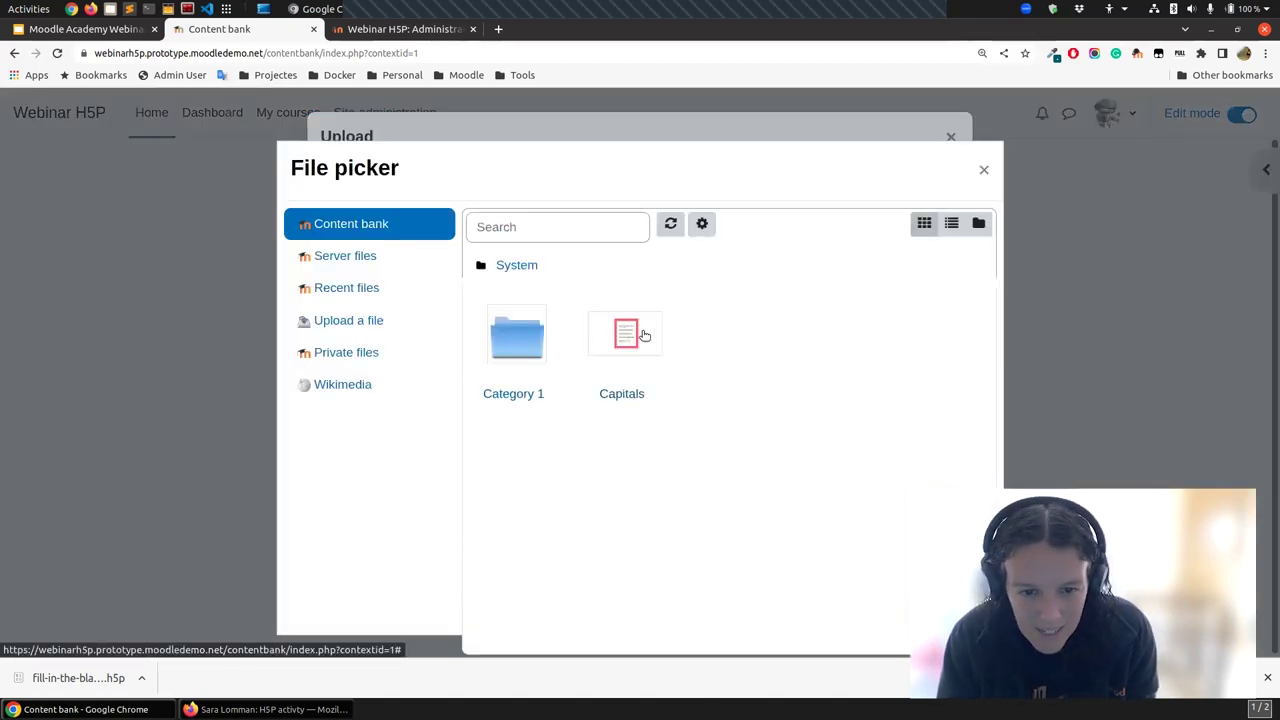
{"action": "left_click", "coordinate": [640, 335]}
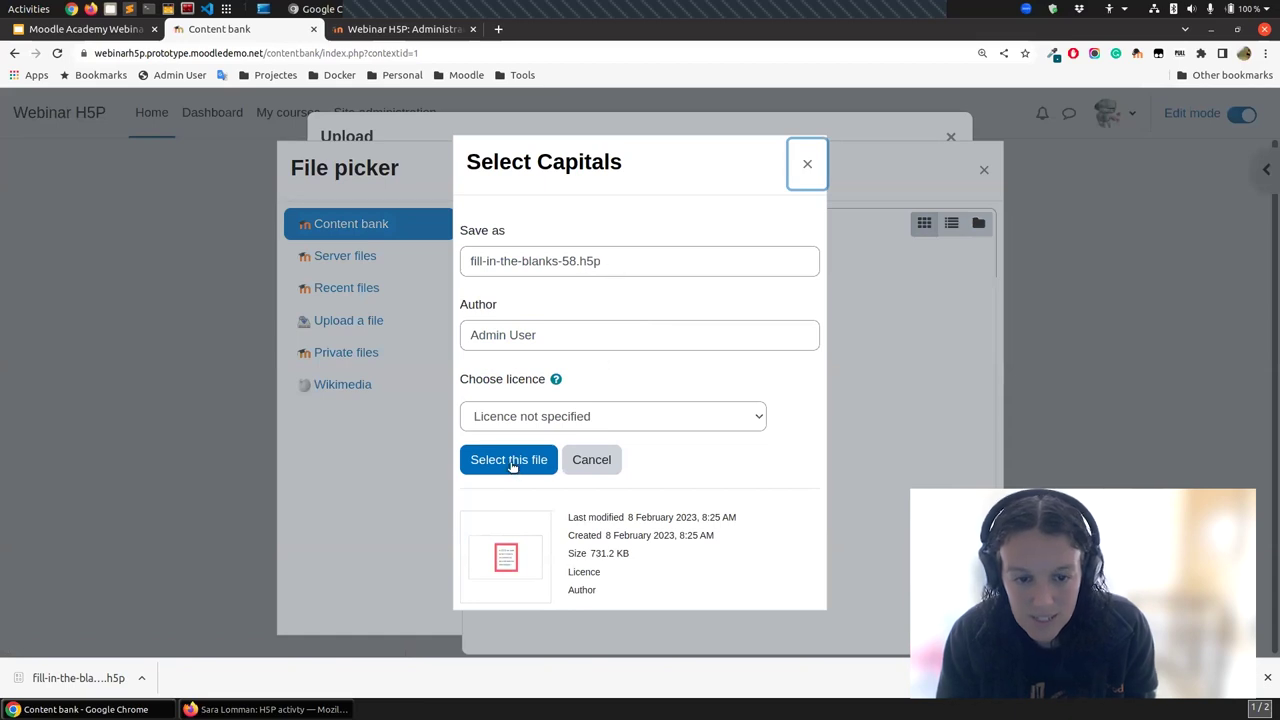
{"action": "left_click", "coordinate": [512, 462]}
{"action": "left_click", "coordinate": [906, 461]}
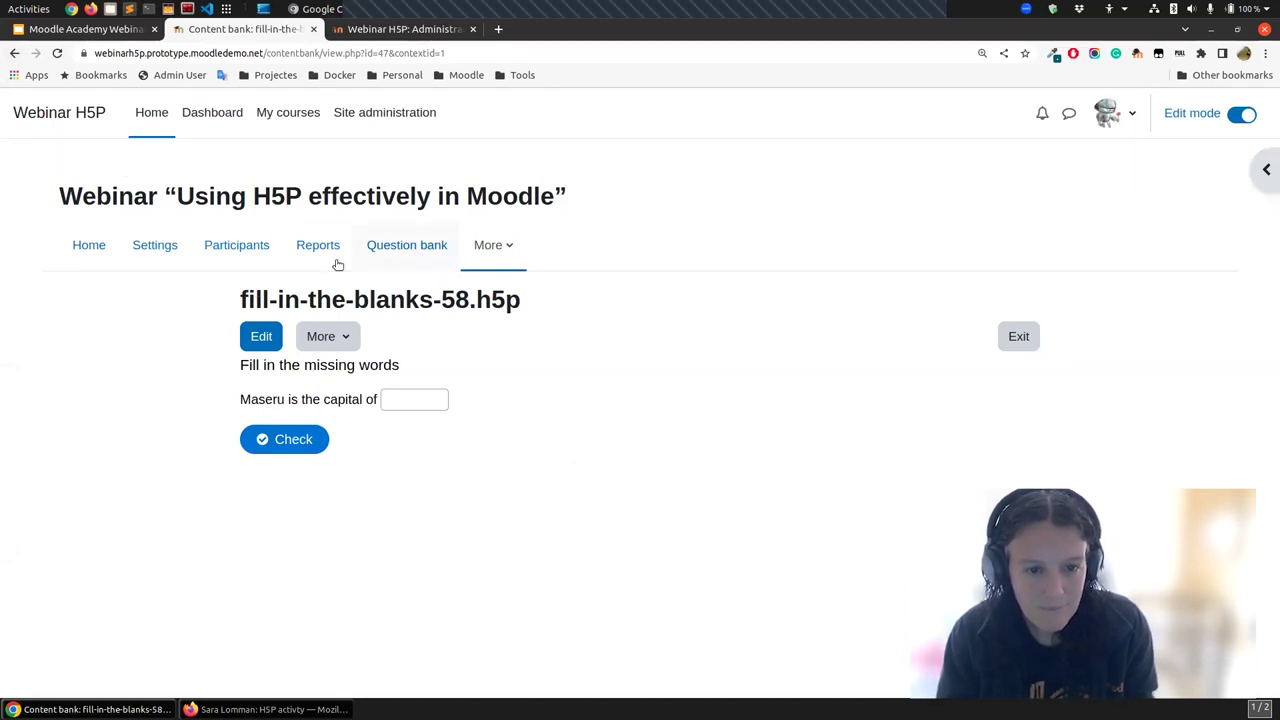
{"action": "left_click", "coordinate": [16, 54]}
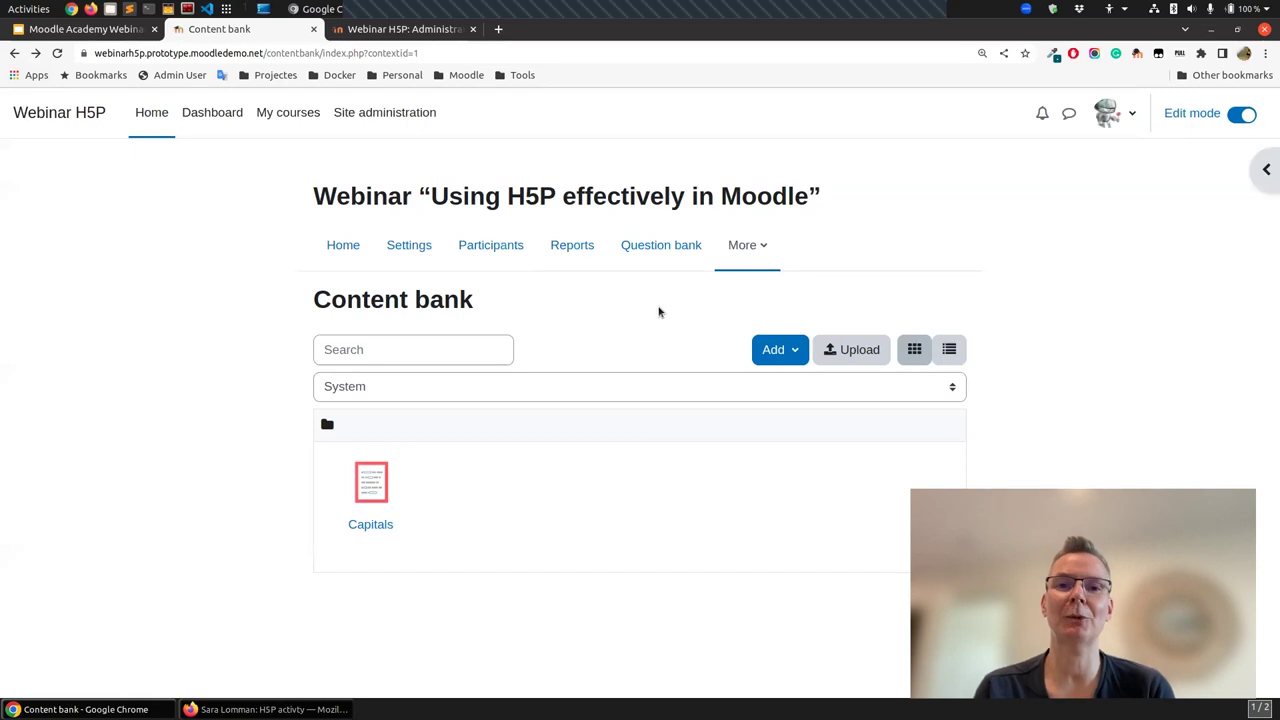
Step: Reload the System content bank to list fill-in-the-blanks-58.h5p, then go to the site home page
{"action": "key", "text": "ctrl+r"}
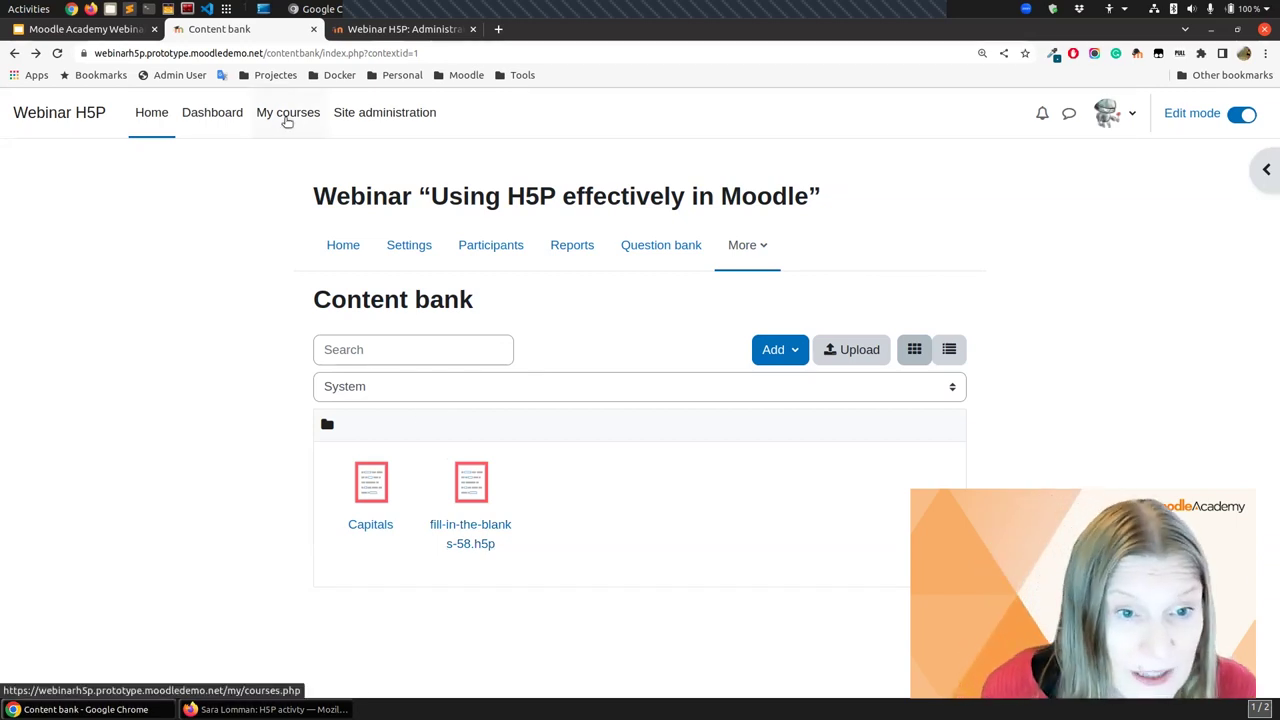
{"action": "left_click", "coordinate": [147, 119]}
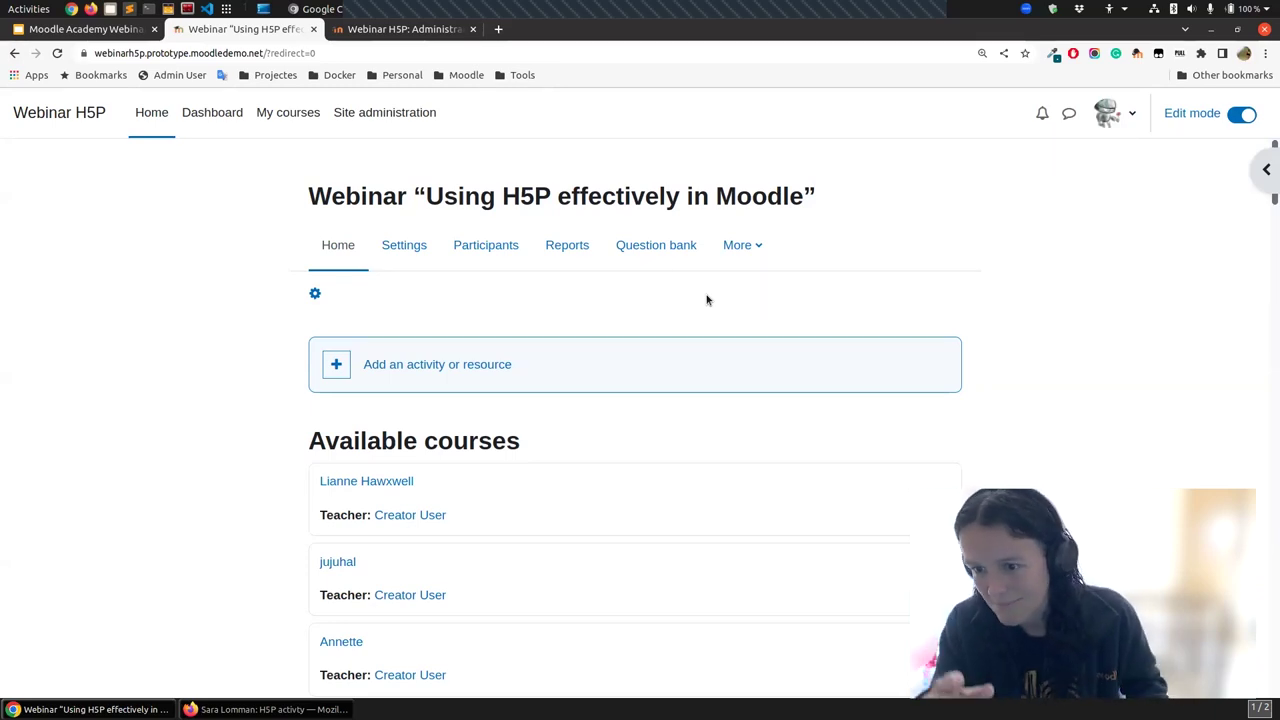
{"action": "left_click", "coordinate": [750, 245]}
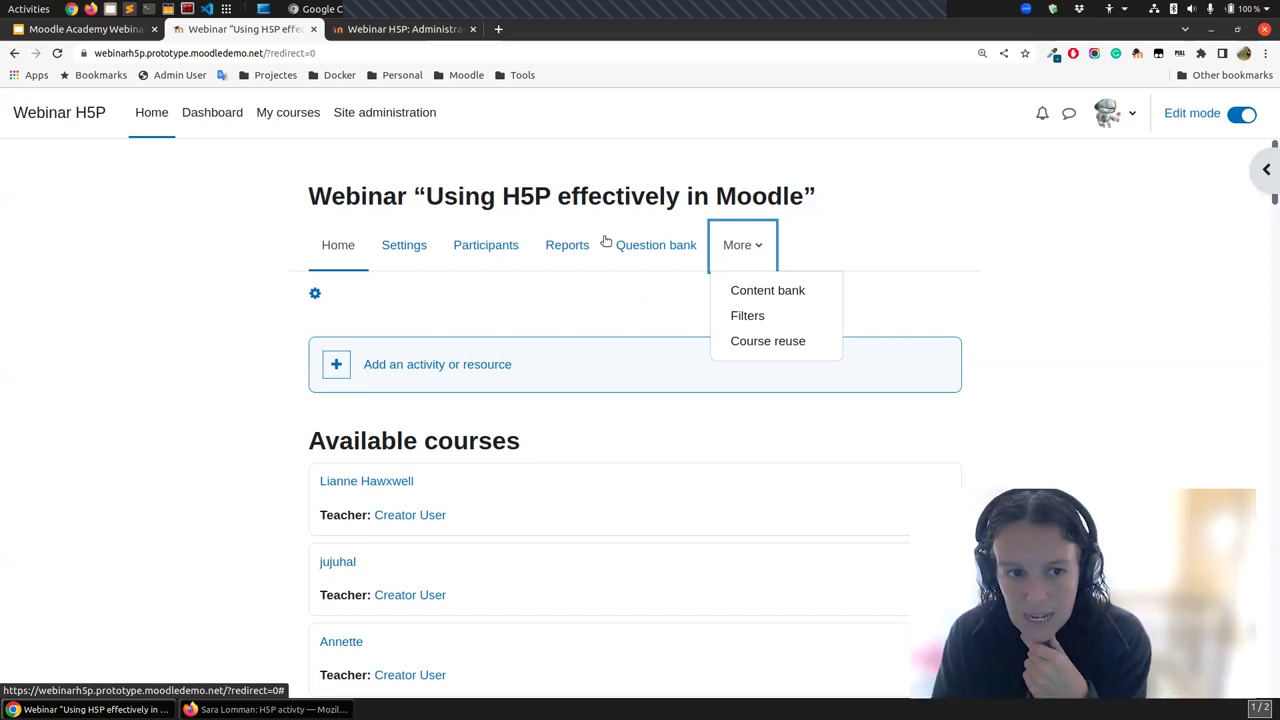
Step: Open Site administration from the top navigation bar
{"action": "left_click", "coordinate": [413, 122]}
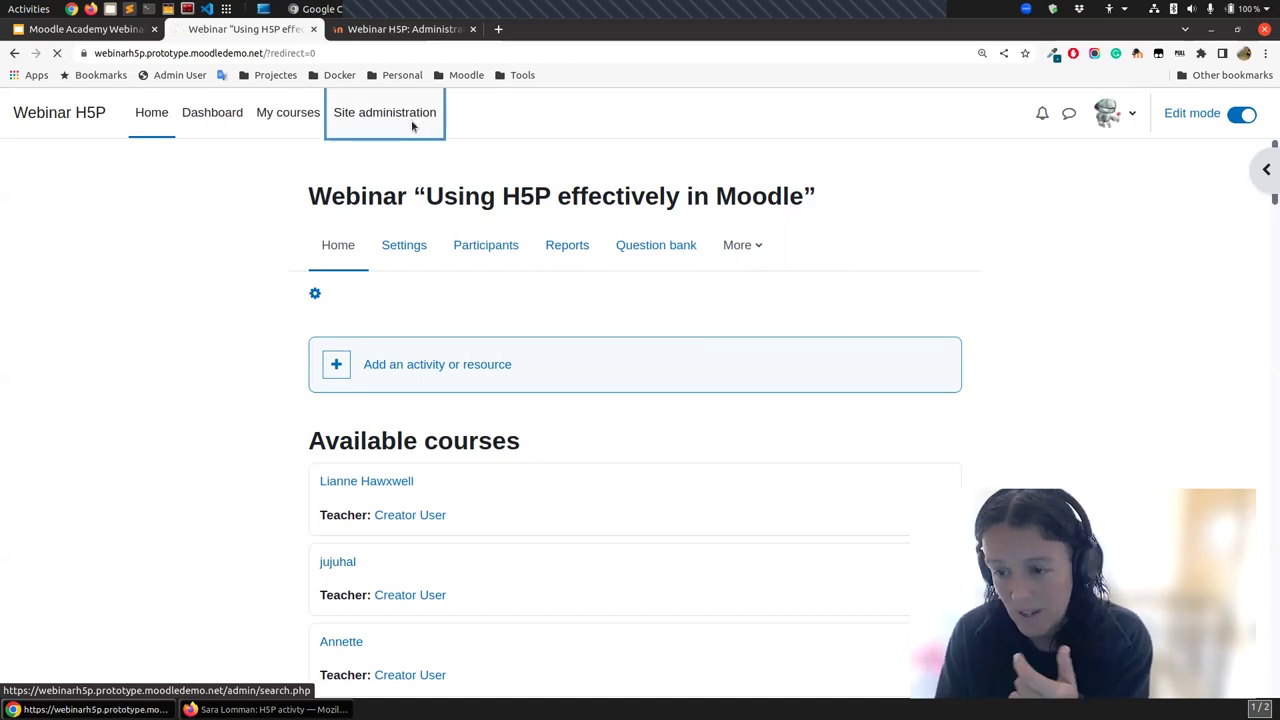
Step: Leave the H5P settings page and return to the Google Slides presentation showing the BIFF! slide
{"action": "scroll", "coordinate": [426, 402], "scroll_direction": "down", "scroll_amount": 15}
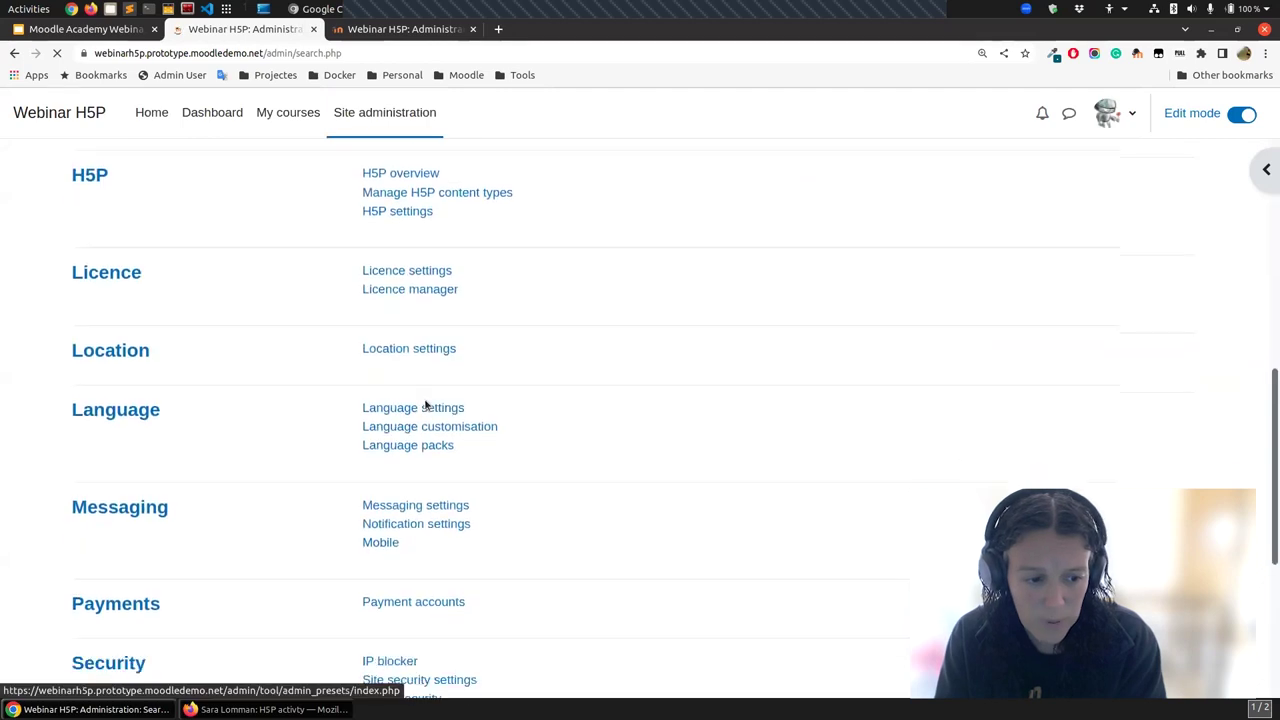
{"action": "scroll", "coordinate": [380, 329], "scroll_direction": "up", "scroll_amount": 6}
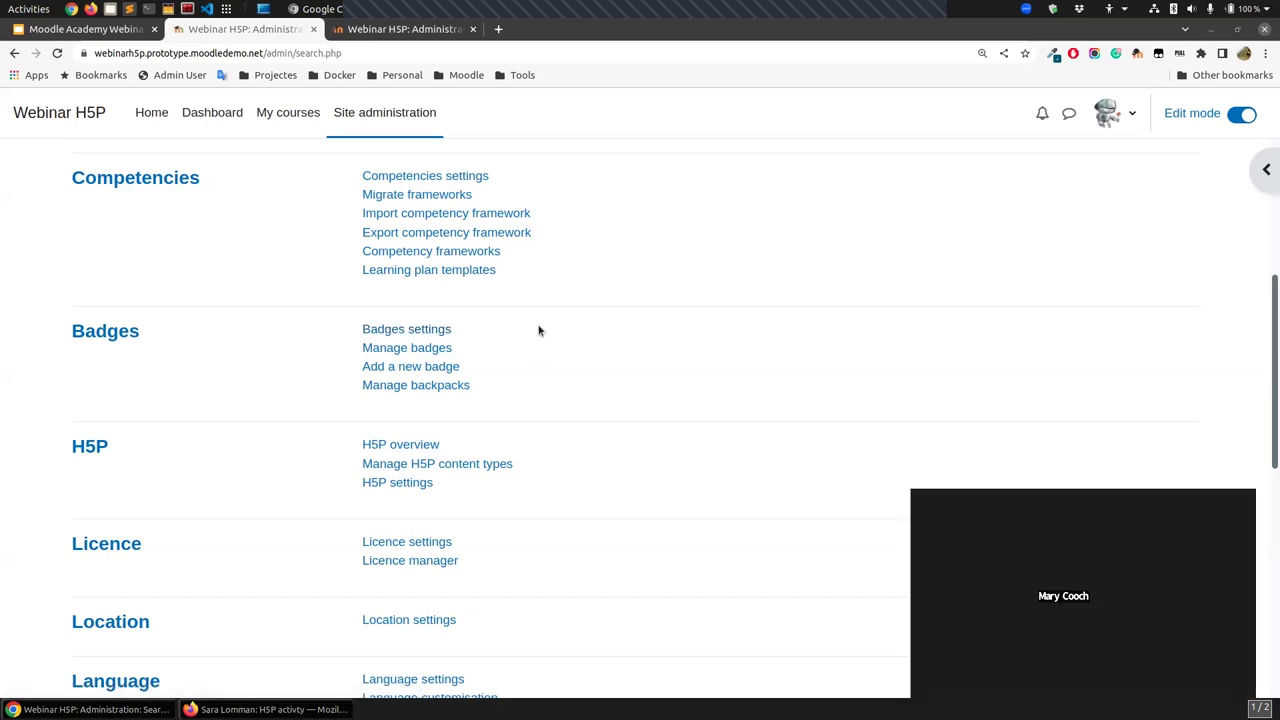
{"action": "left_click", "coordinate": [101, 30]}
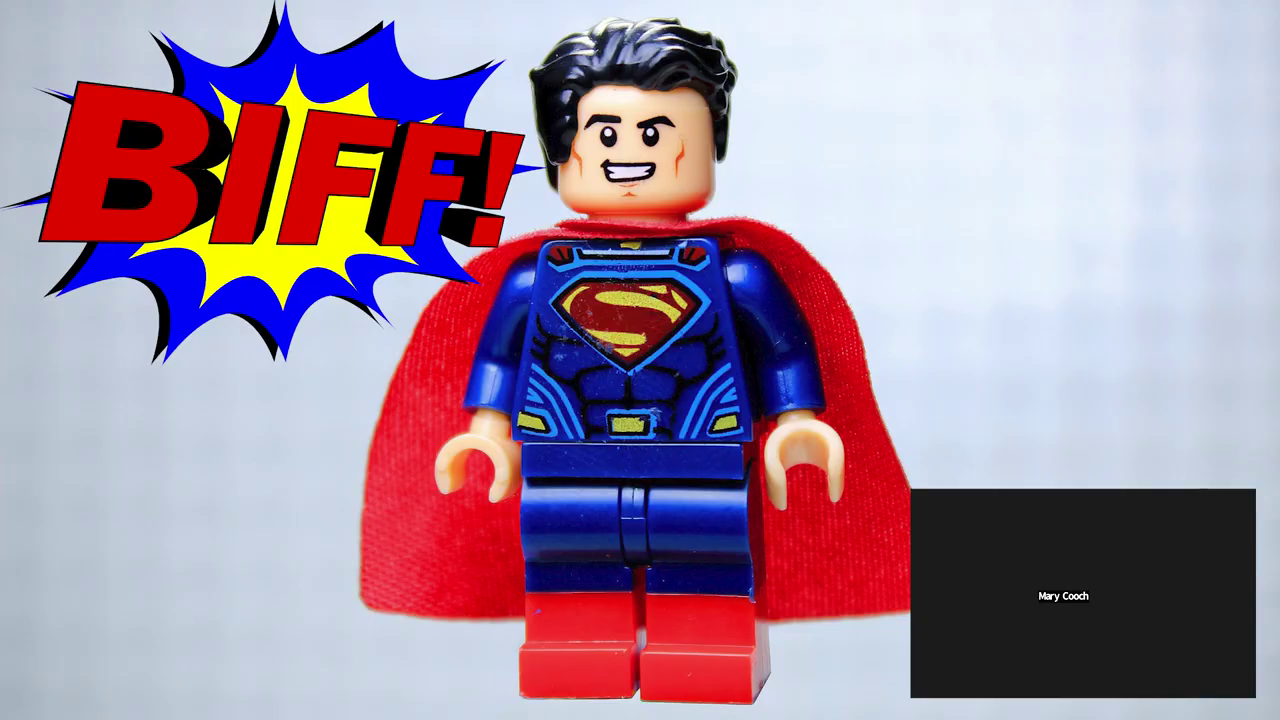
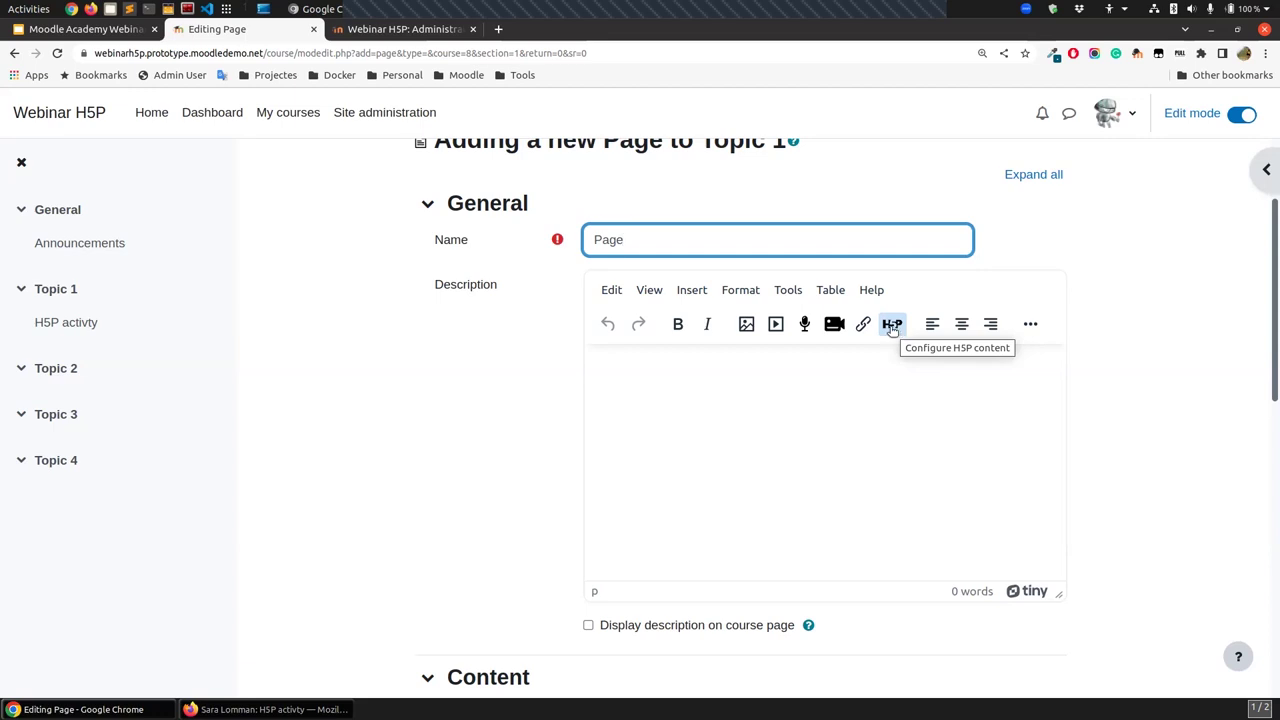
Step: Scroll down the new Page form, named 'Page', toward the content editor
{"action": "scroll", "coordinate": [700, 414], "scroll_direction": "down", "scroll_amount": 2}
Step: Insert the content bank's Capitals H5P file (fill-in-the-blanks-22.h5p) into the Page content
{"action": "scroll", "coordinate": [680, 405], "scroll_direction": "up", "scroll_amount": 2}
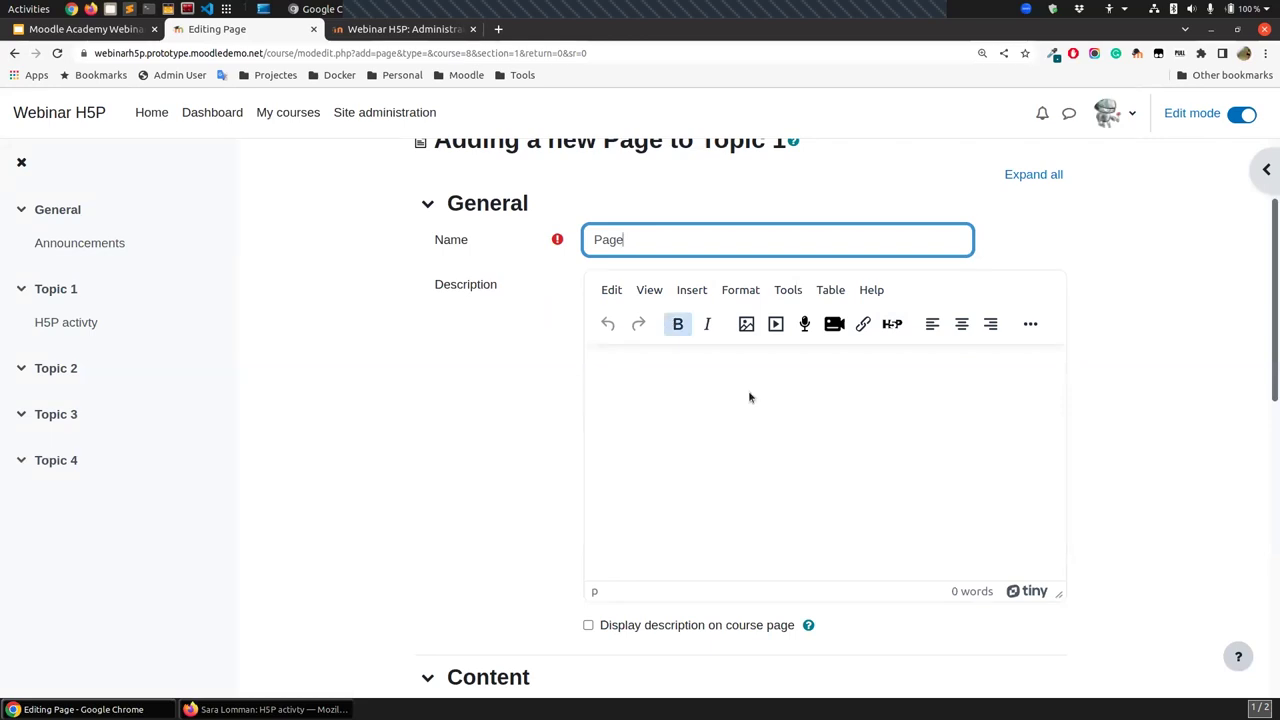
{"action": "scroll", "coordinate": [749, 397], "scroll_direction": "down", "scroll_amount": 4}
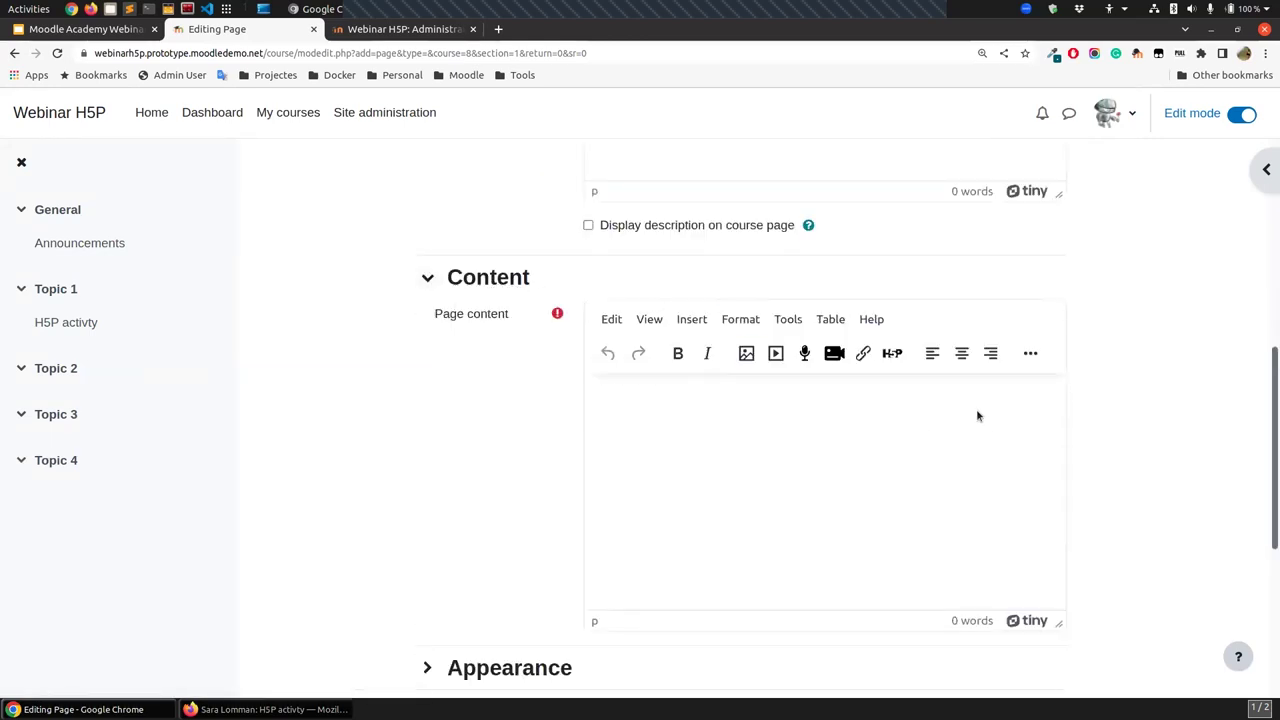
{"action": "left_click", "coordinate": [893, 359]}
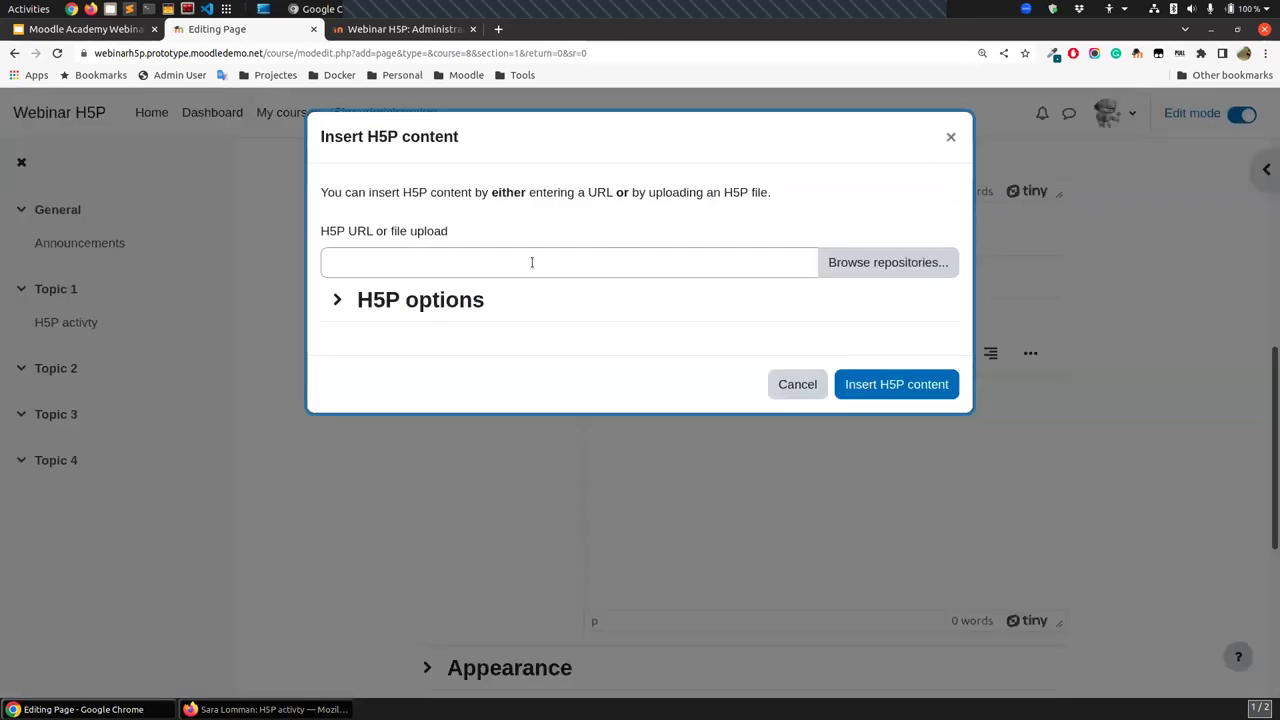
{"action": "left_click", "coordinate": [893, 262]}
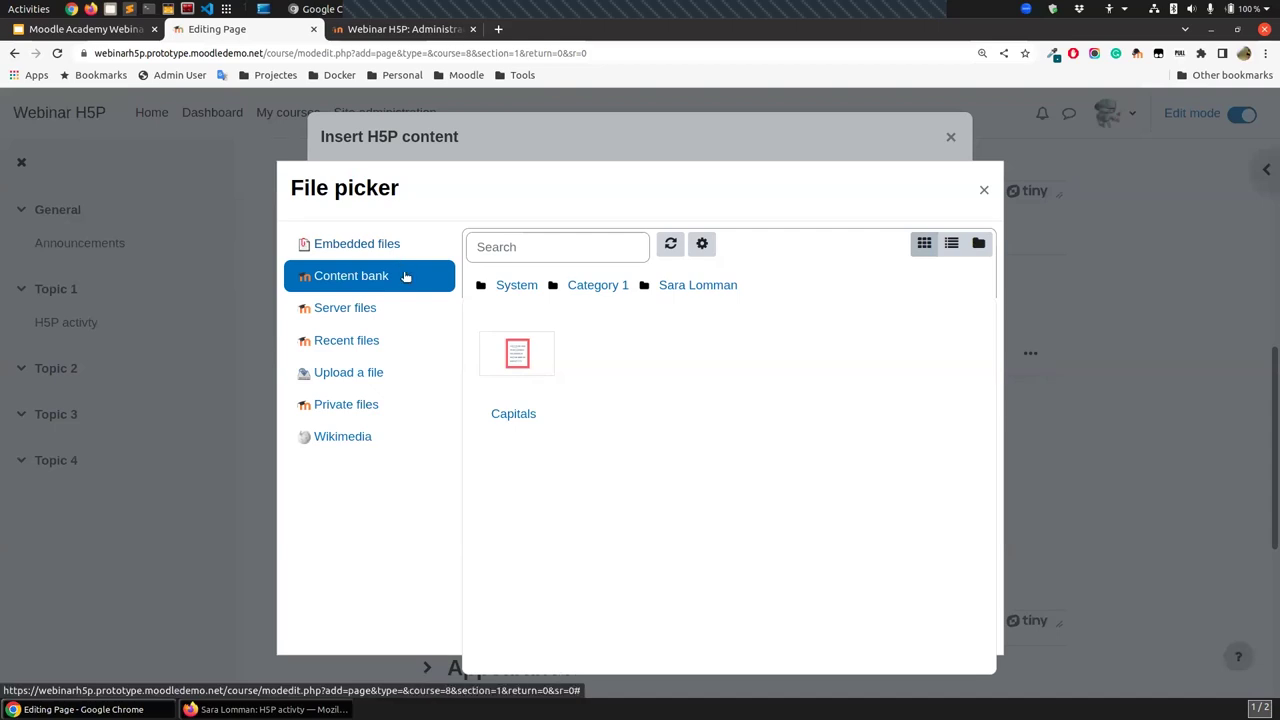
{"action": "left_click", "coordinate": [361, 376]}
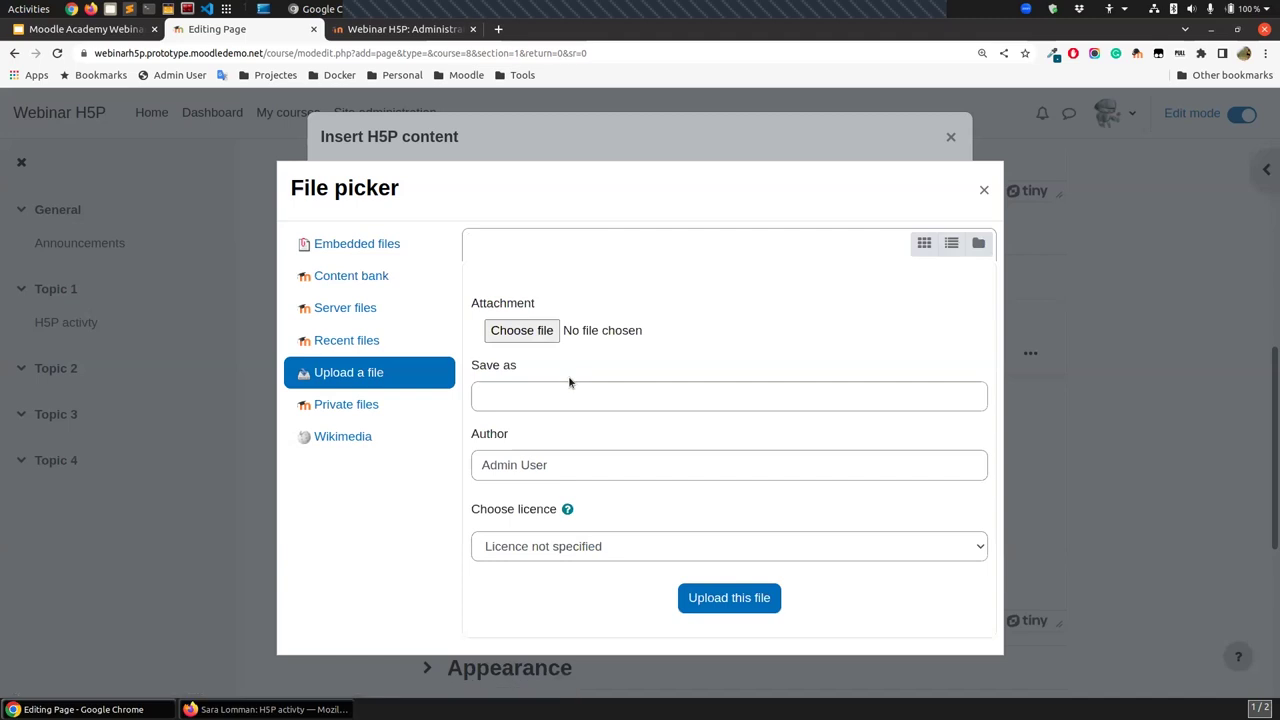
{"action": "left_click", "coordinate": [381, 279]}
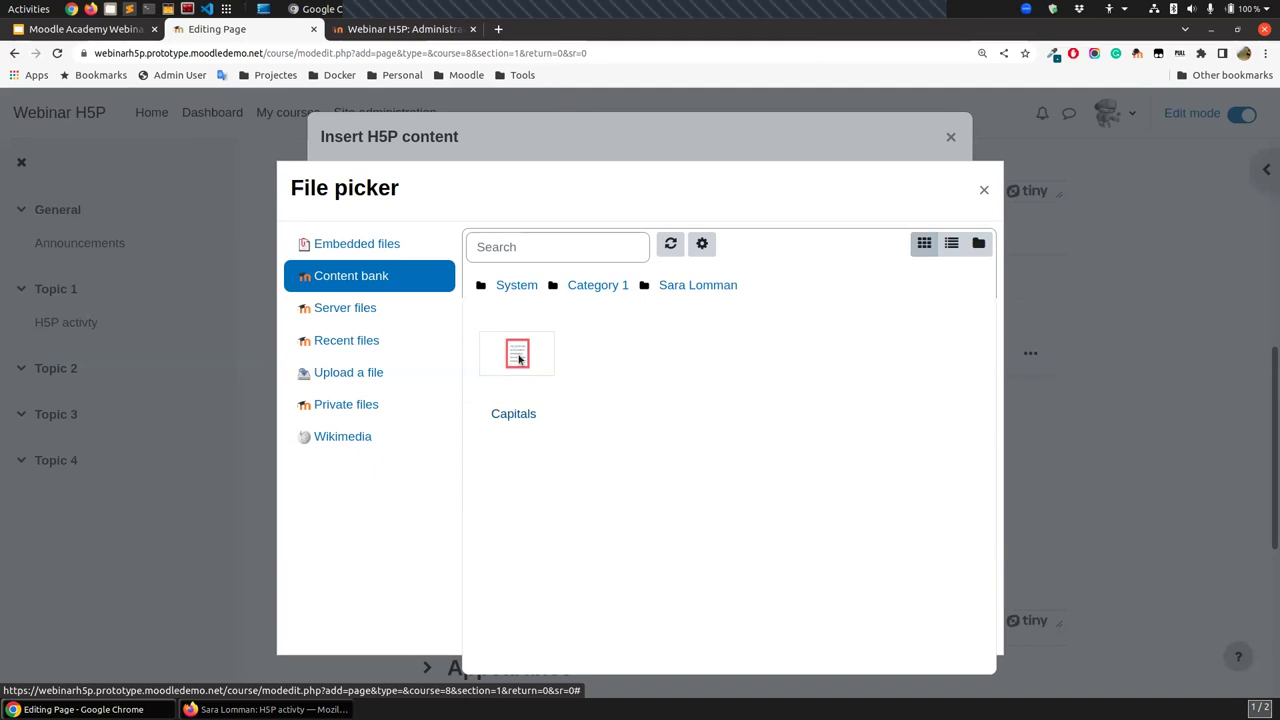
{"action": "left_click", "coordinate": [519, 358]}
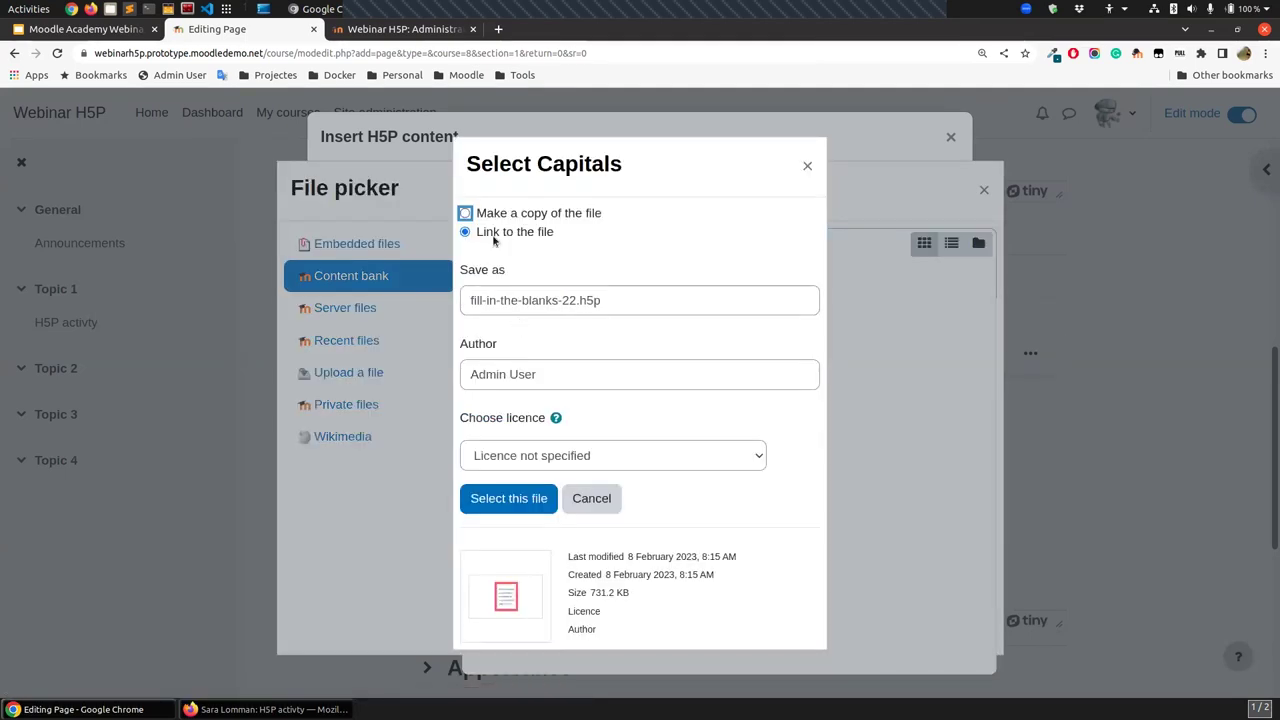
{"action": "left_click", "coordinate": [511, 499]}
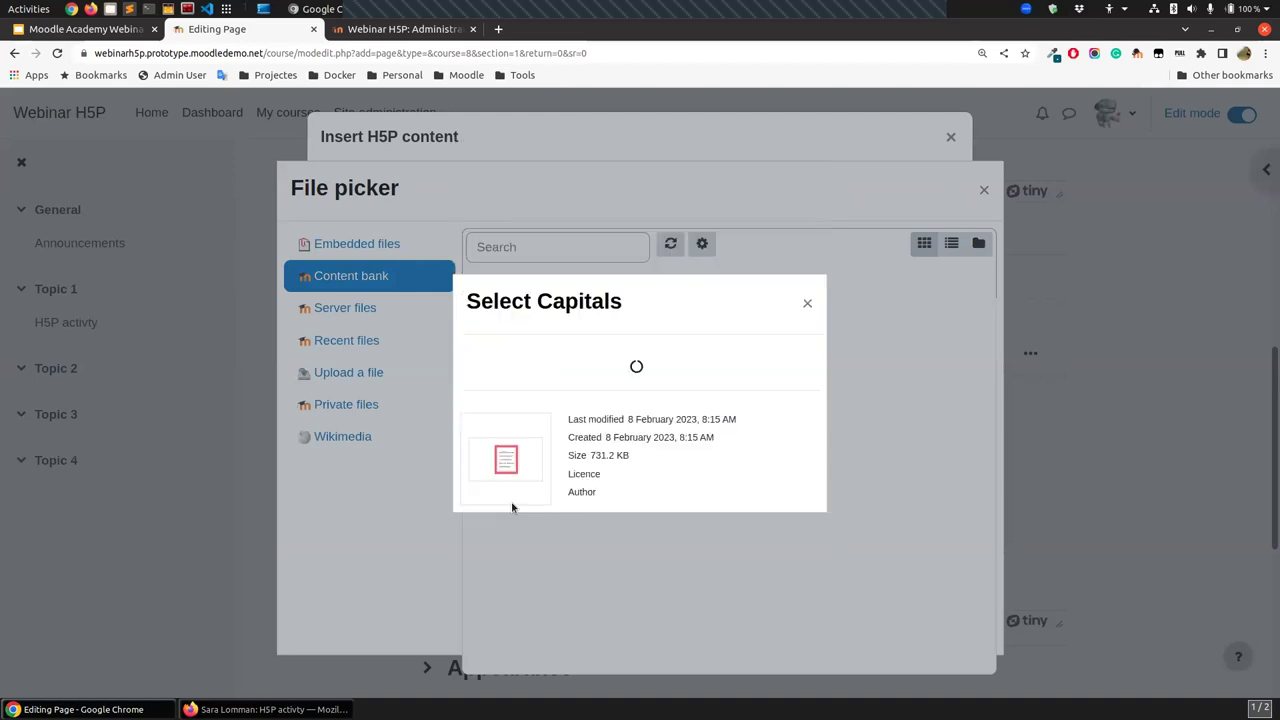
{"action": "left_click", "coordinate": [916, 389]}
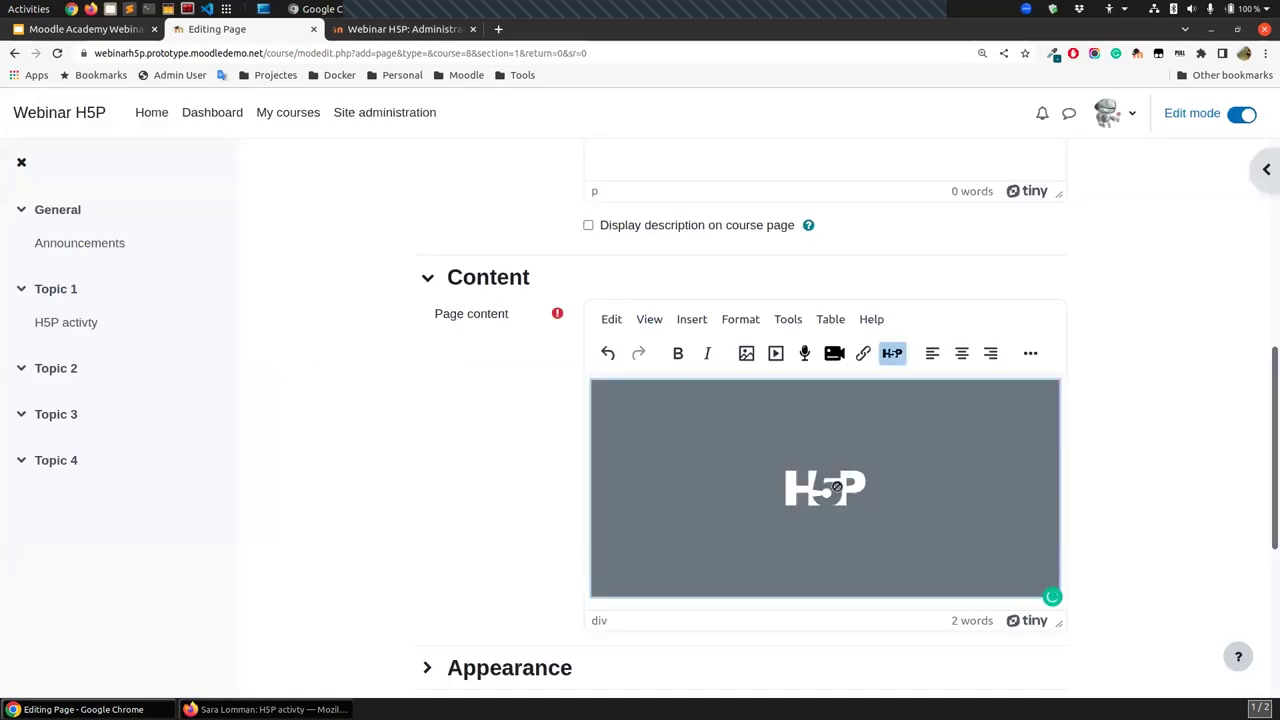
{"action": "scroll", "coordinate": [836, 479], "scroll_direction": "down", "scroll_amount": 3}
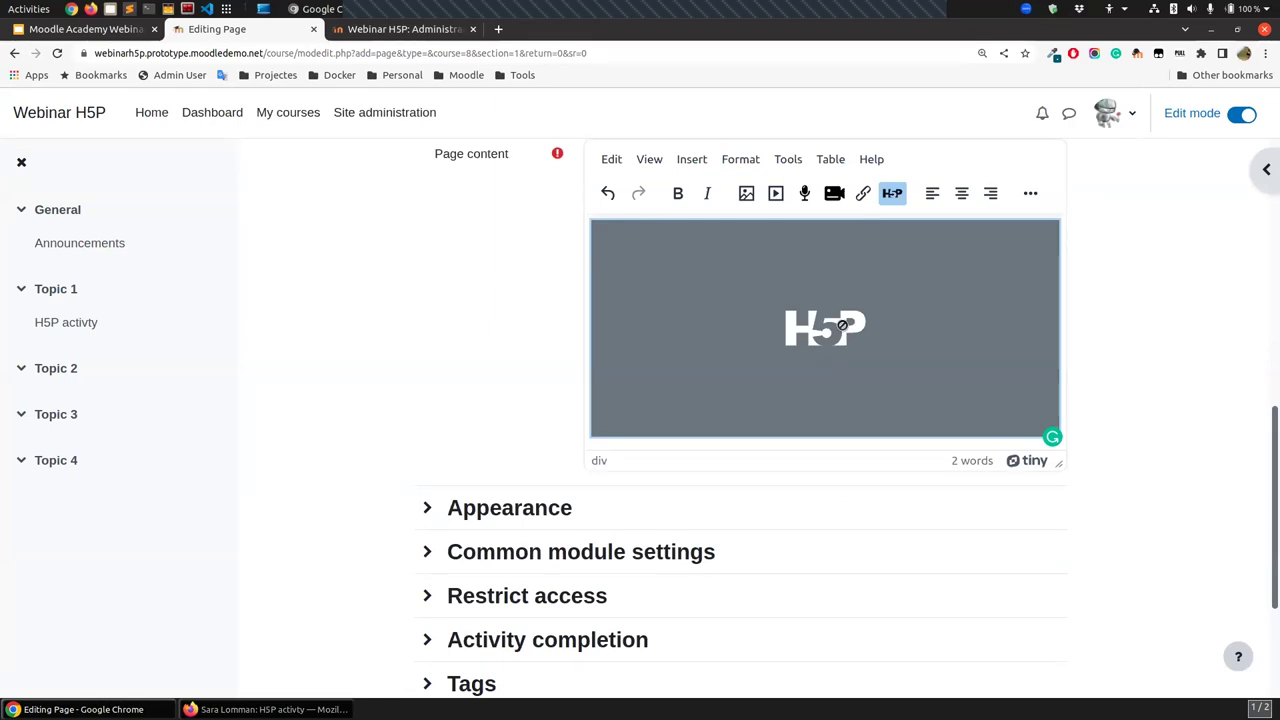
Step: Save and display the Page with the Capitals exercise, then switch to the student's Firefox window
{"action": "scroll", "coordinate": [906, 383], "scroll_direction": "down", "scroll_amount": 4}
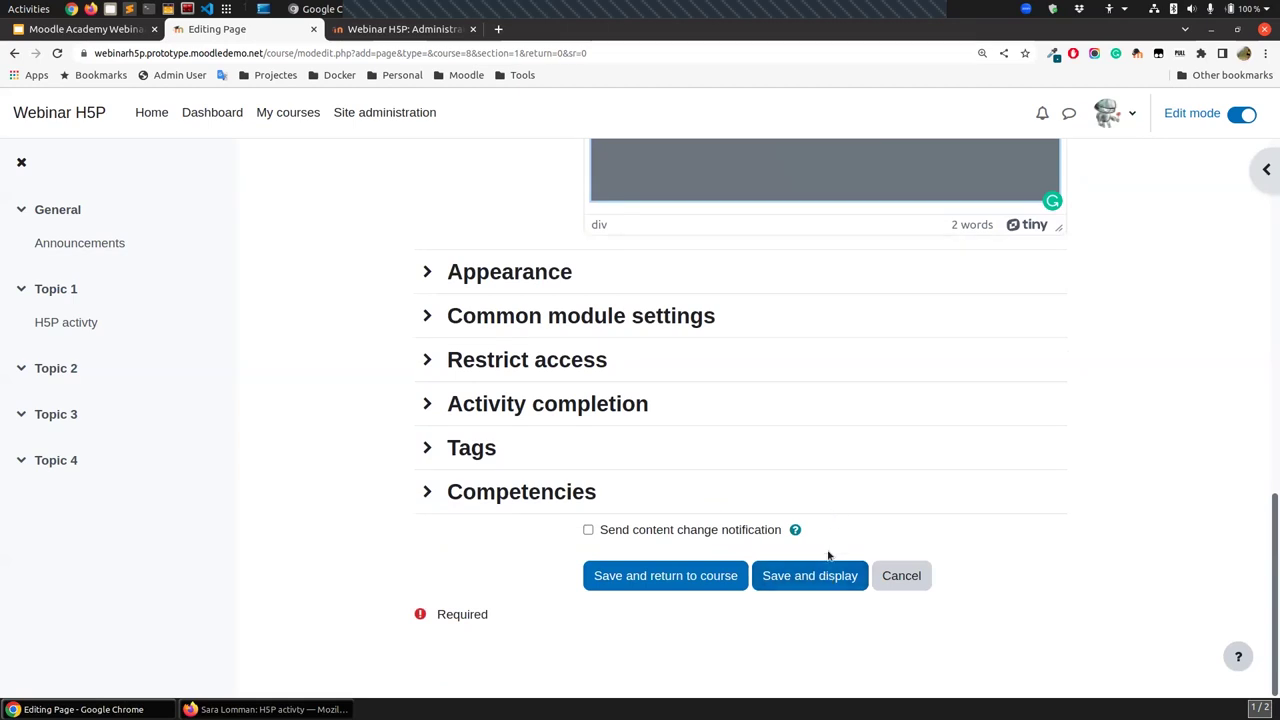
{"action": "left_click", "coordinate": [819, 580]}
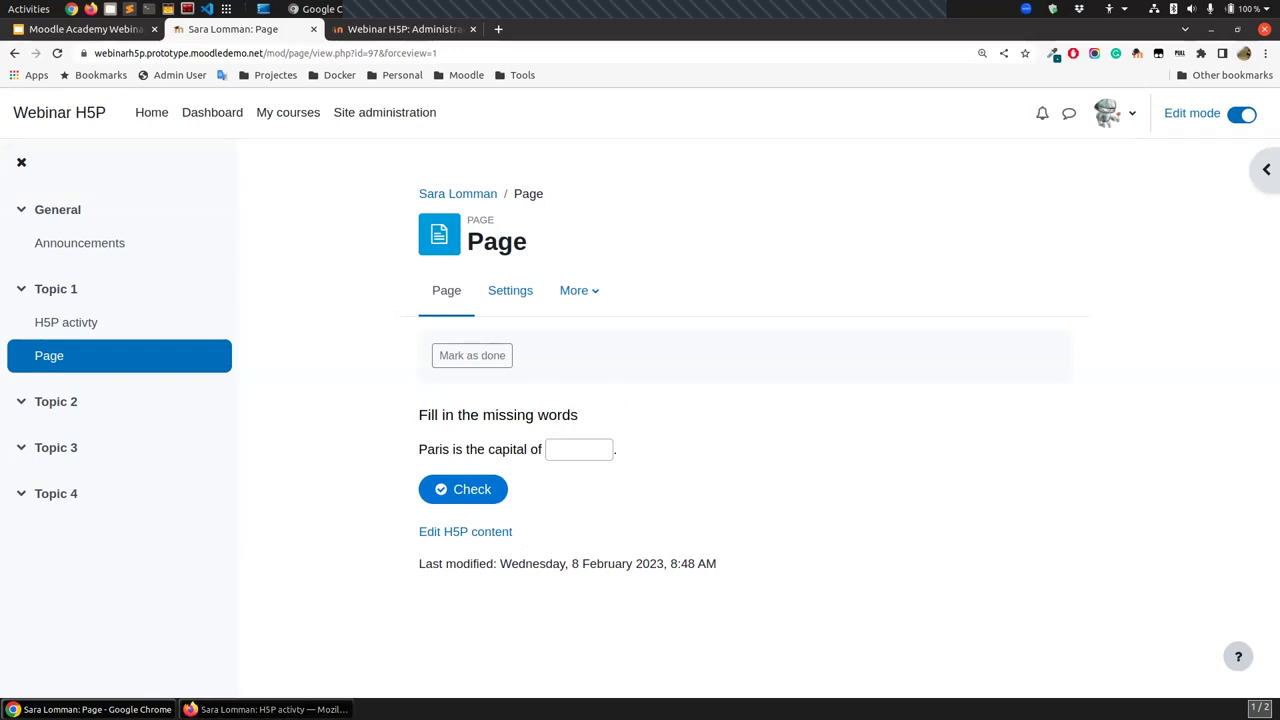
{"action": "left_click", "coordinate": [265, 709]}
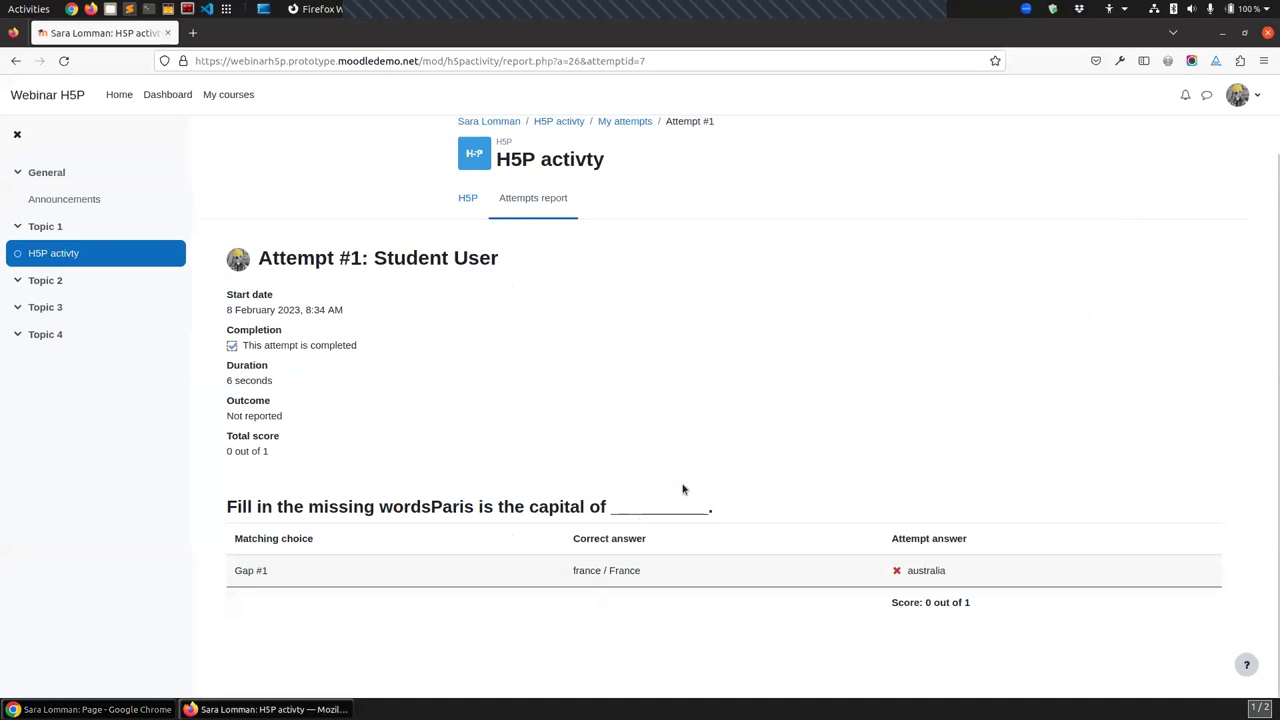
Step: As the student, open Page, answer France for 1/1, reload to reset, then return to the teacher's window
{"action": "left_click", "coordinate": [492, 122]}
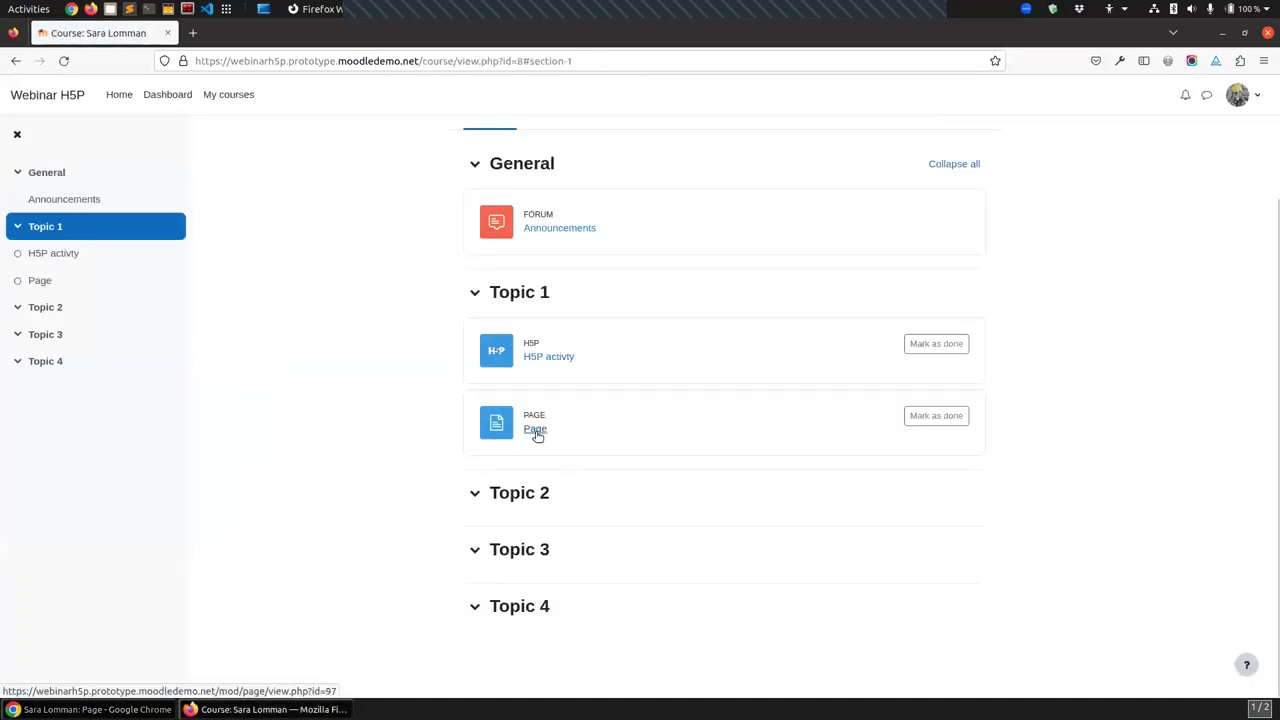
{"action": "left_click", "coordinate": [536, 430]}
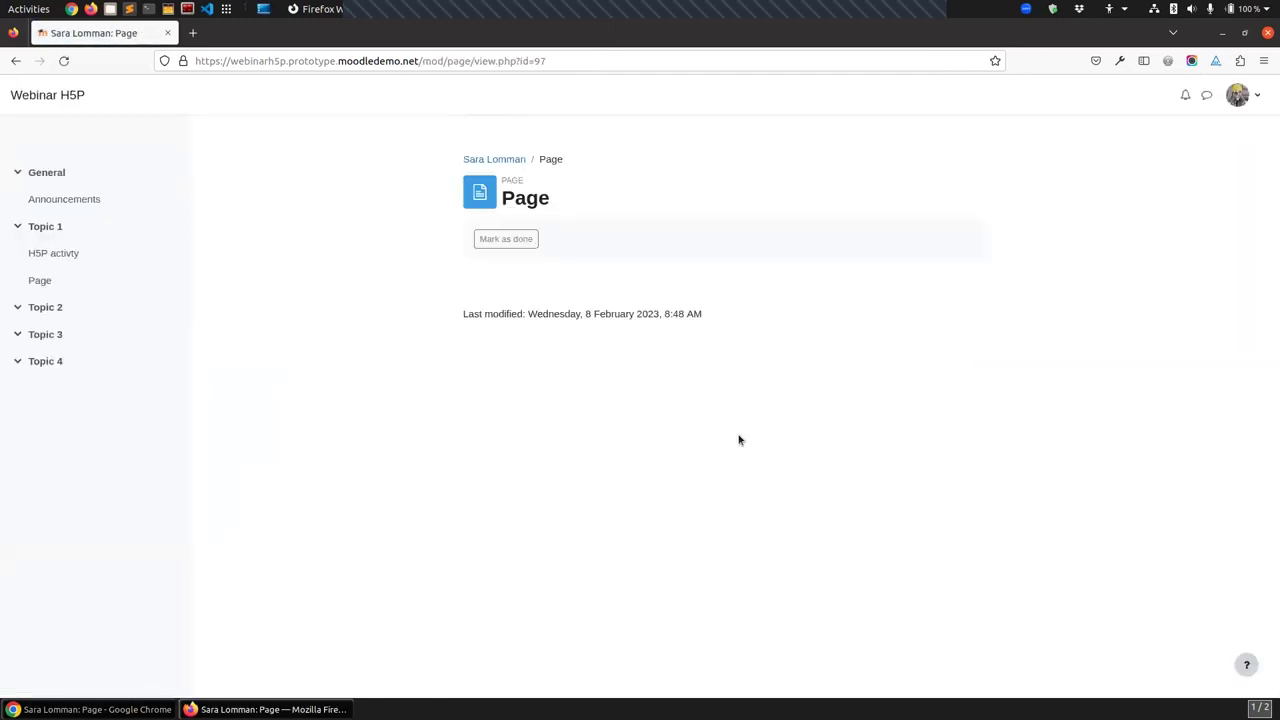
{"action": "left_click", "coordinate": [616, 313]}
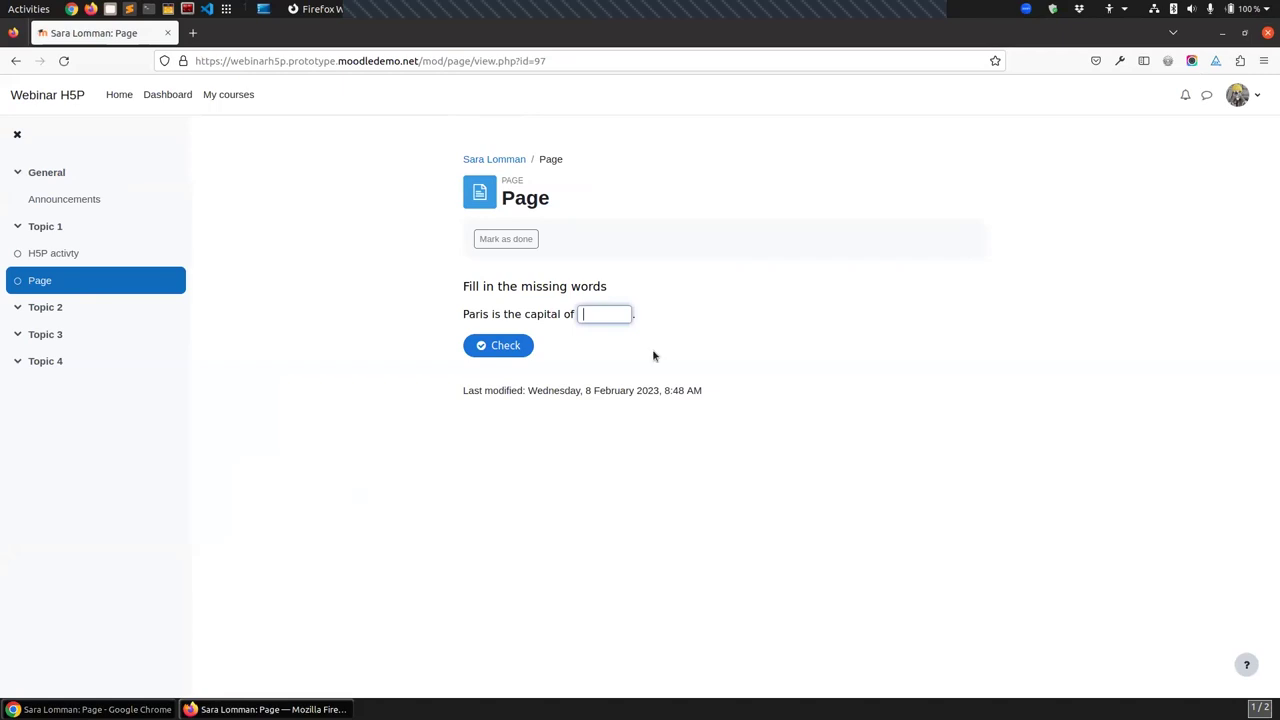
{"action": "type", "text": "France"}
{"action": "left_click", "coordinate": [522, 350]}
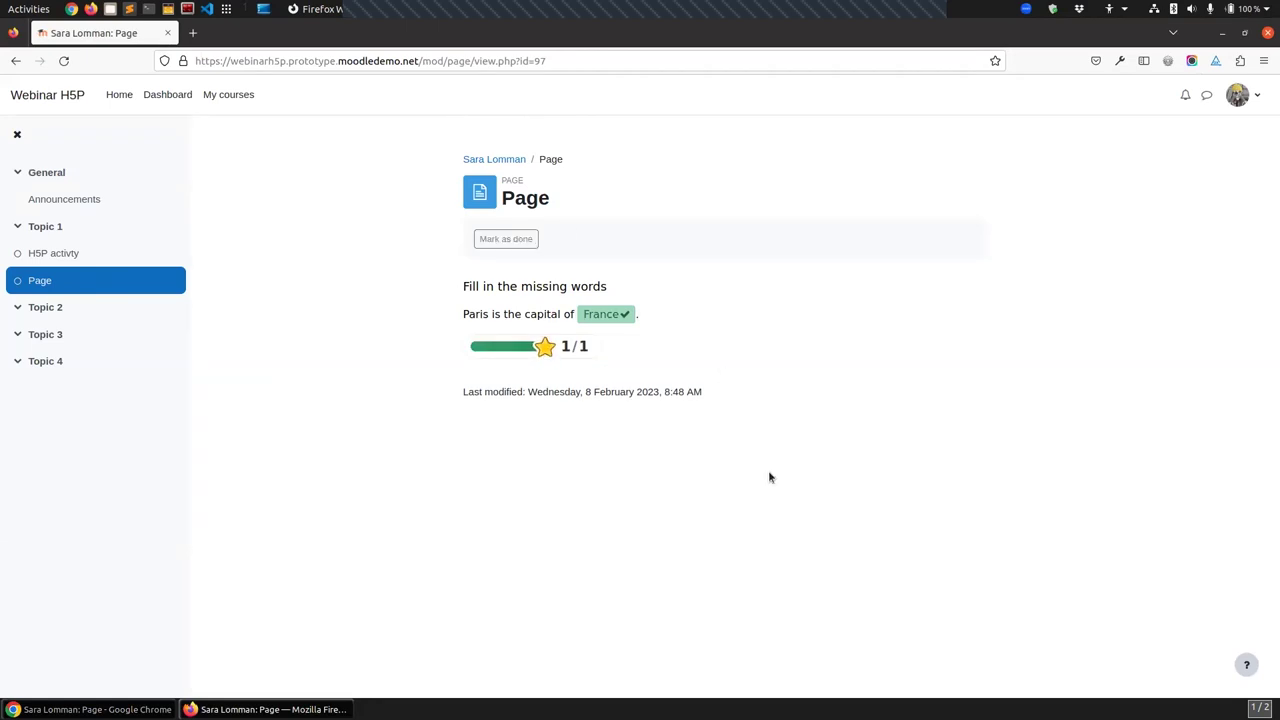
{"action": "key", "text": "F5"}
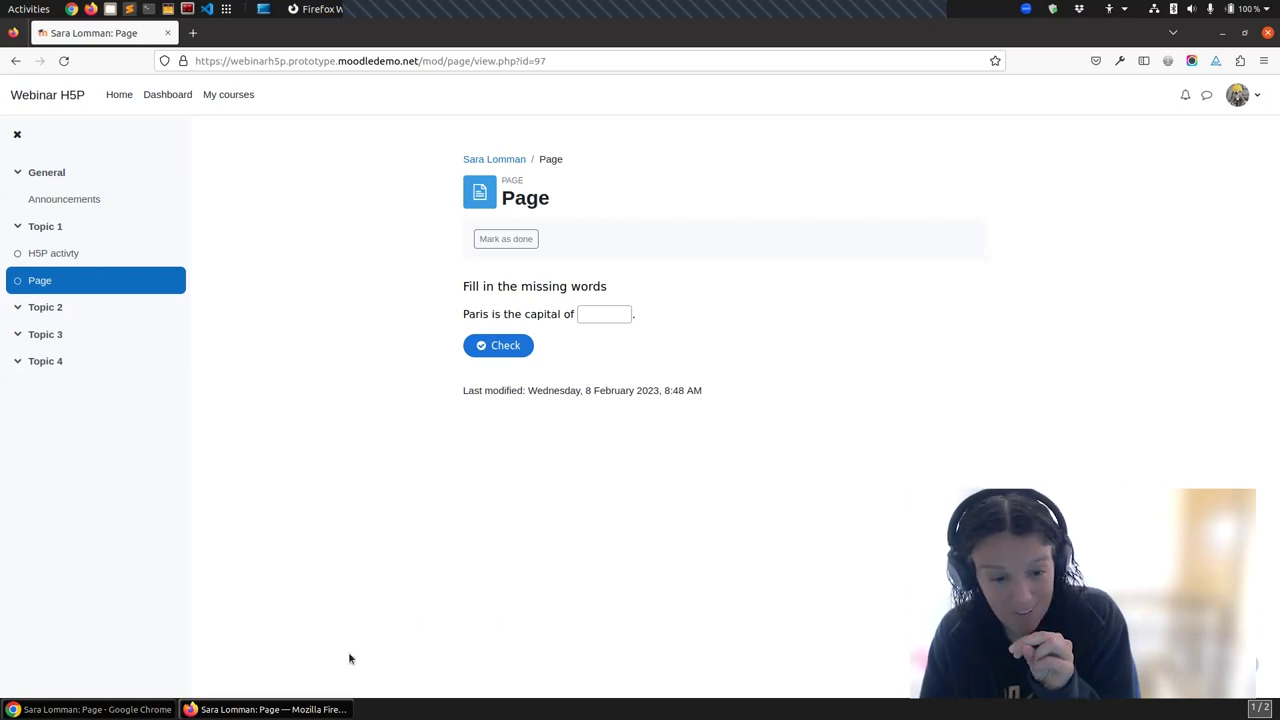
{"action": "left_click", "coordinate": [95, 709]}
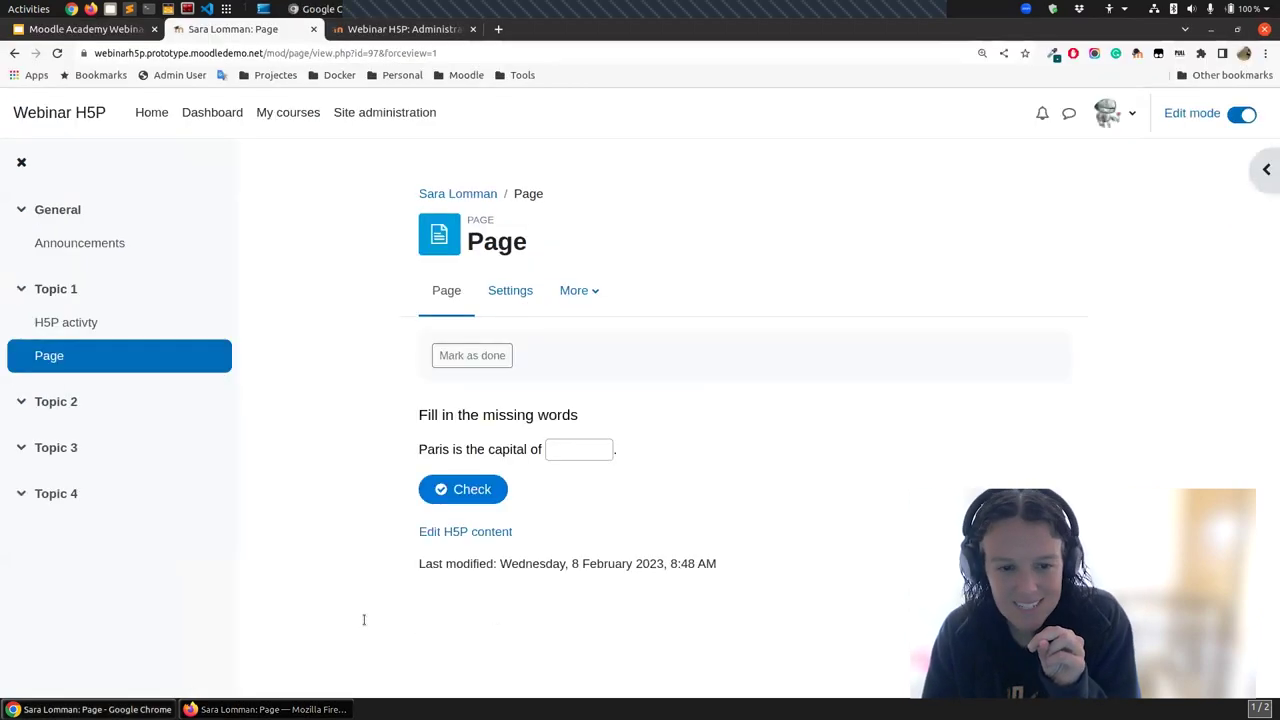
Step: Enable the embed option in the H5P activity's settings and save
{"action": "left_click", "coordinate": [462, 196]}
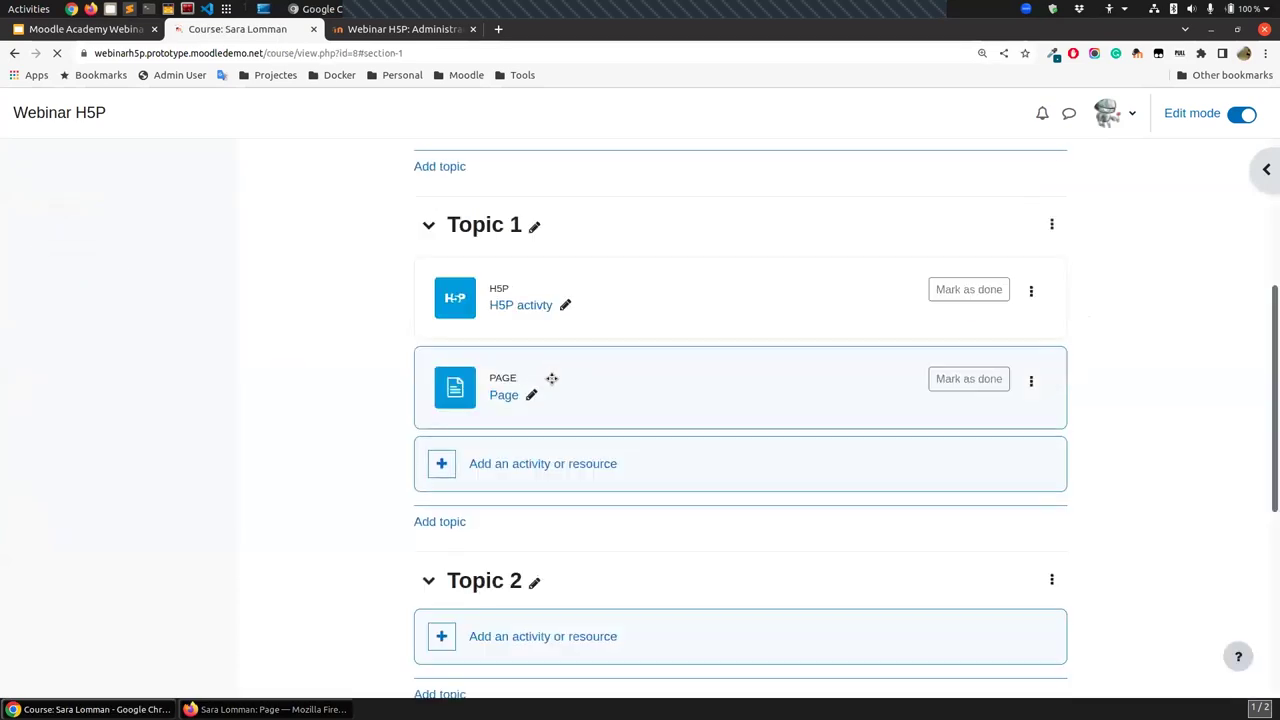
{"action": "left_click", "coordinate": [1031, 291]}
{"action": "left_click", "coordinate": [1004, 327]}
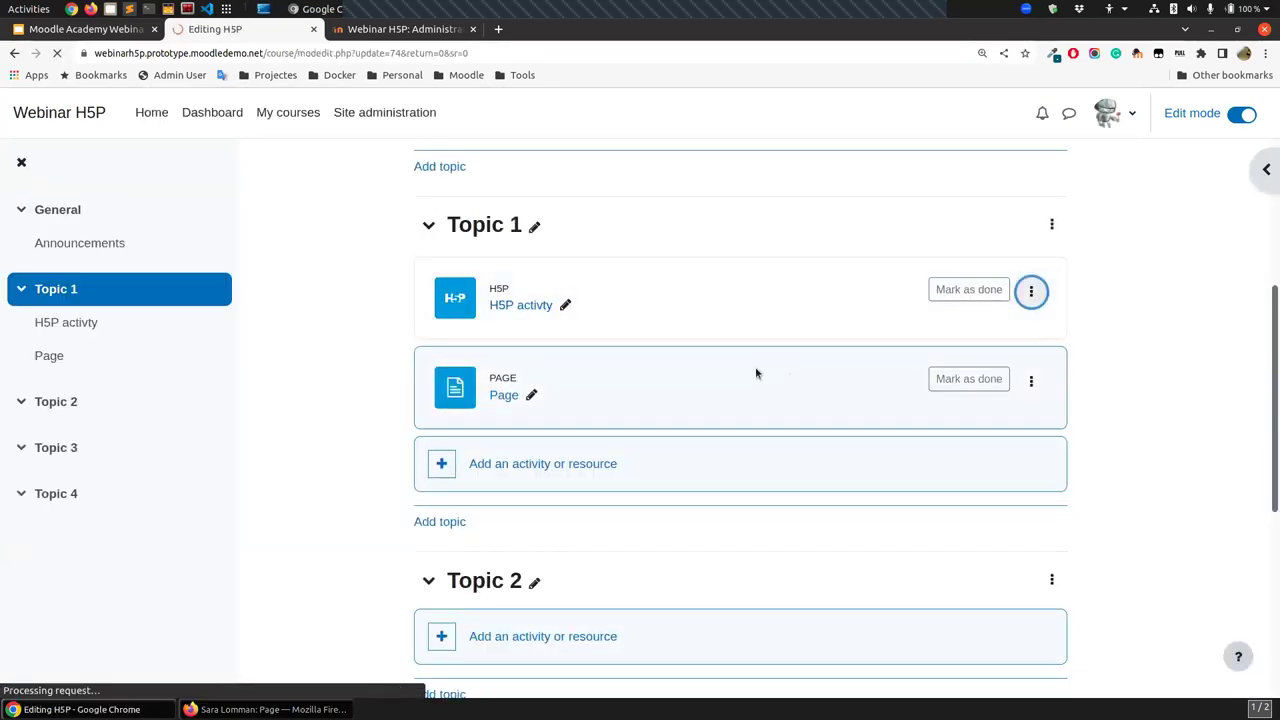
{"action": "scroll", "coordinate": [508, 366], "scroll_direction": "down", "scroll_amount": 5}
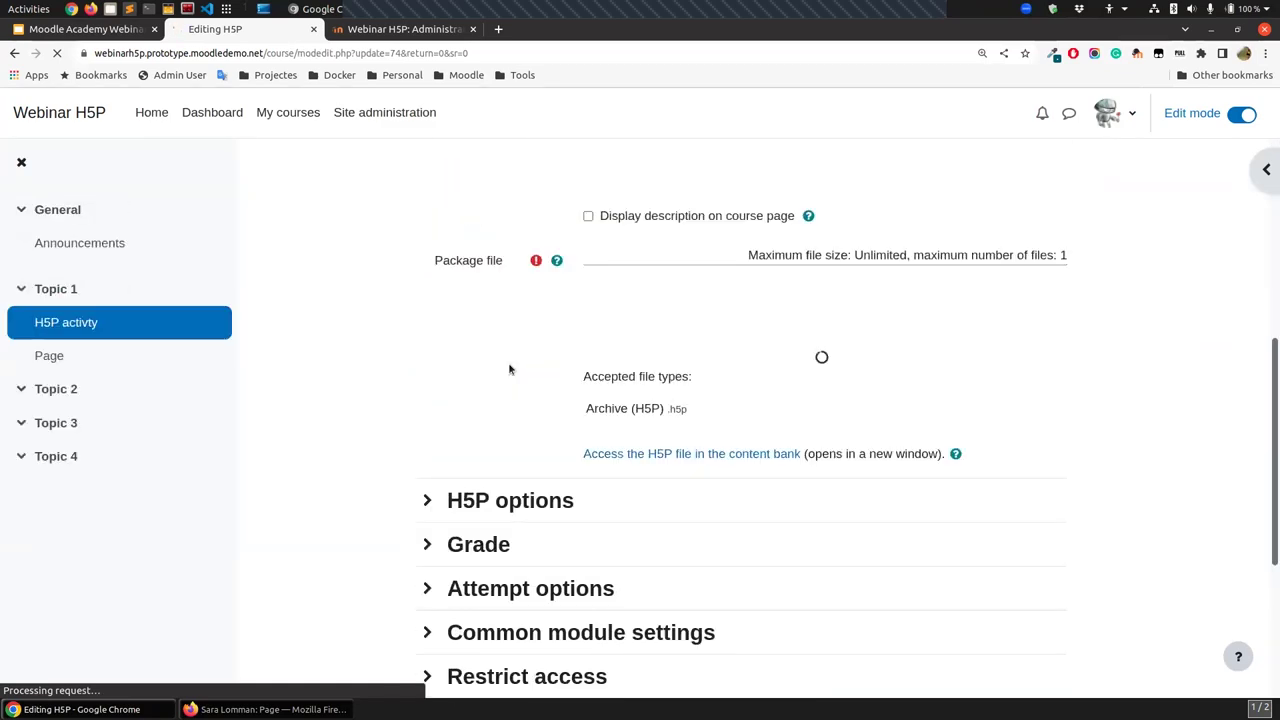
{"action": "scroll", "coordinate": [523, 477], "scroll_direction": "down", "scroll_amount": 5}
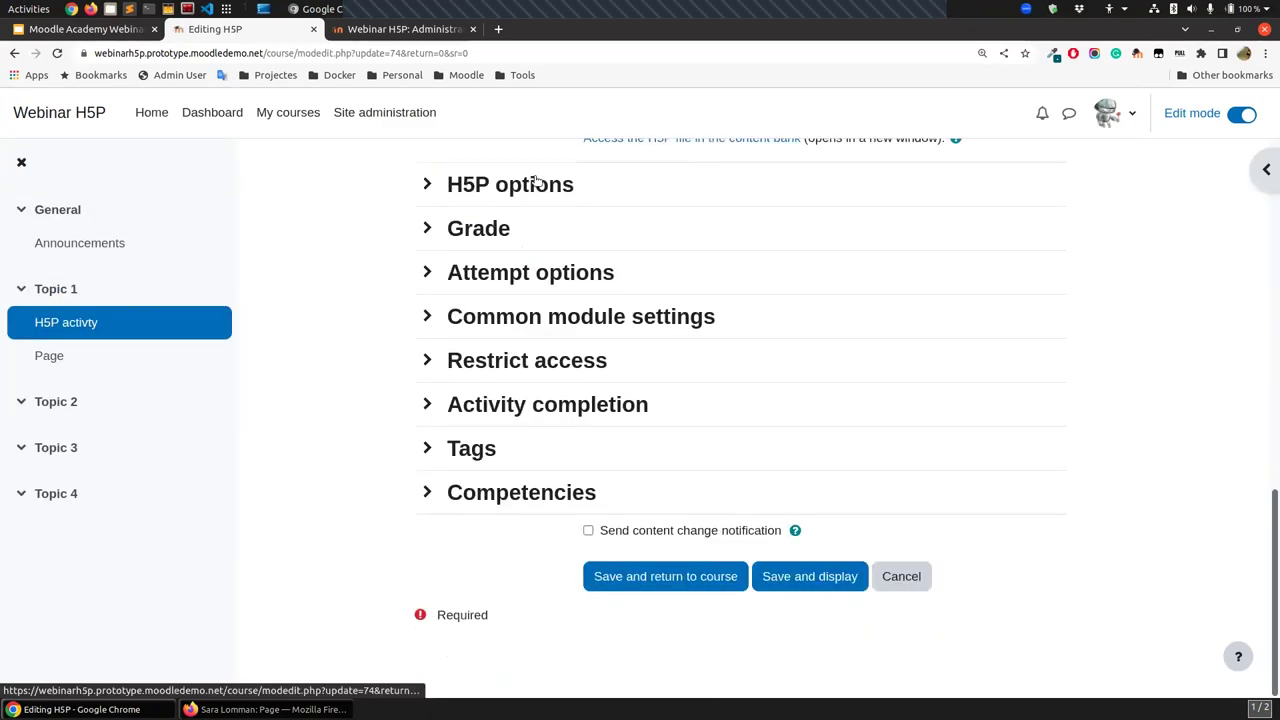
{"action": "left_click", "coordinate": [535, 190]}
{"action": "left_click", "coordinate": [588, 254]}
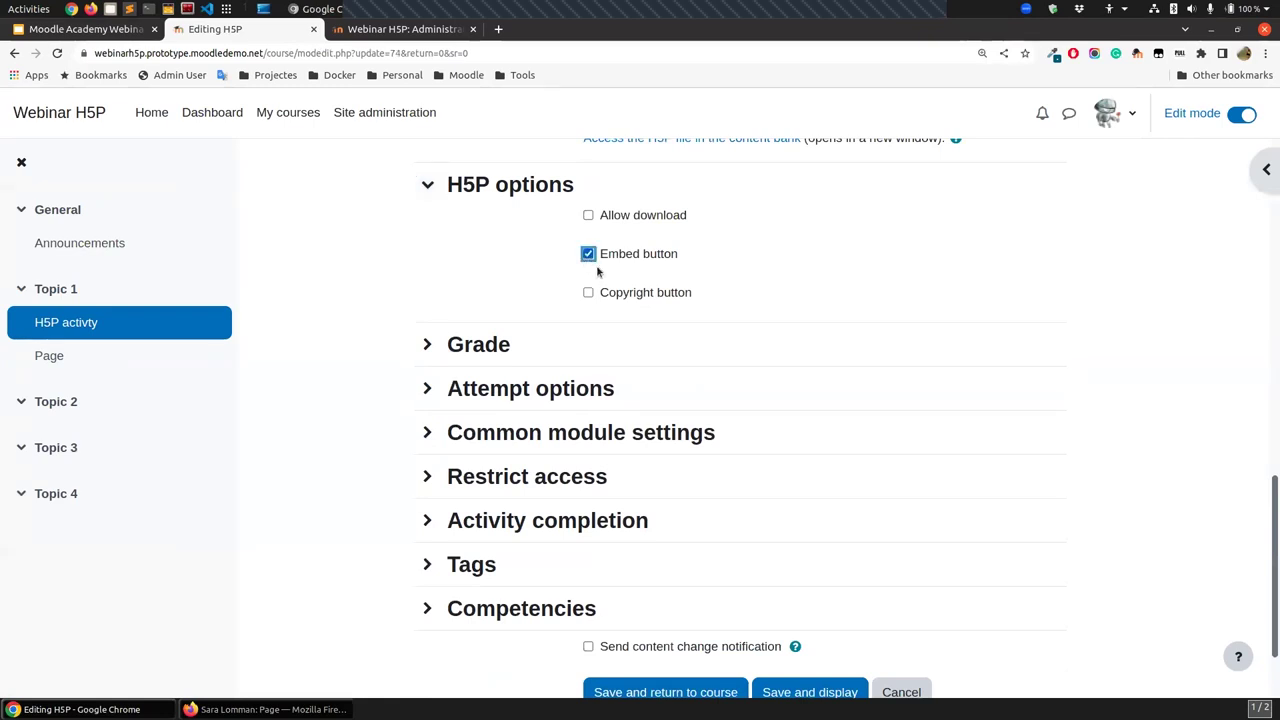
{"action": "scroll", "coordinate": [788, 440], "scroll_direction": "down", "scroll_amount": 2}
{"action": "left_click", "coordinate": [809, 576]}
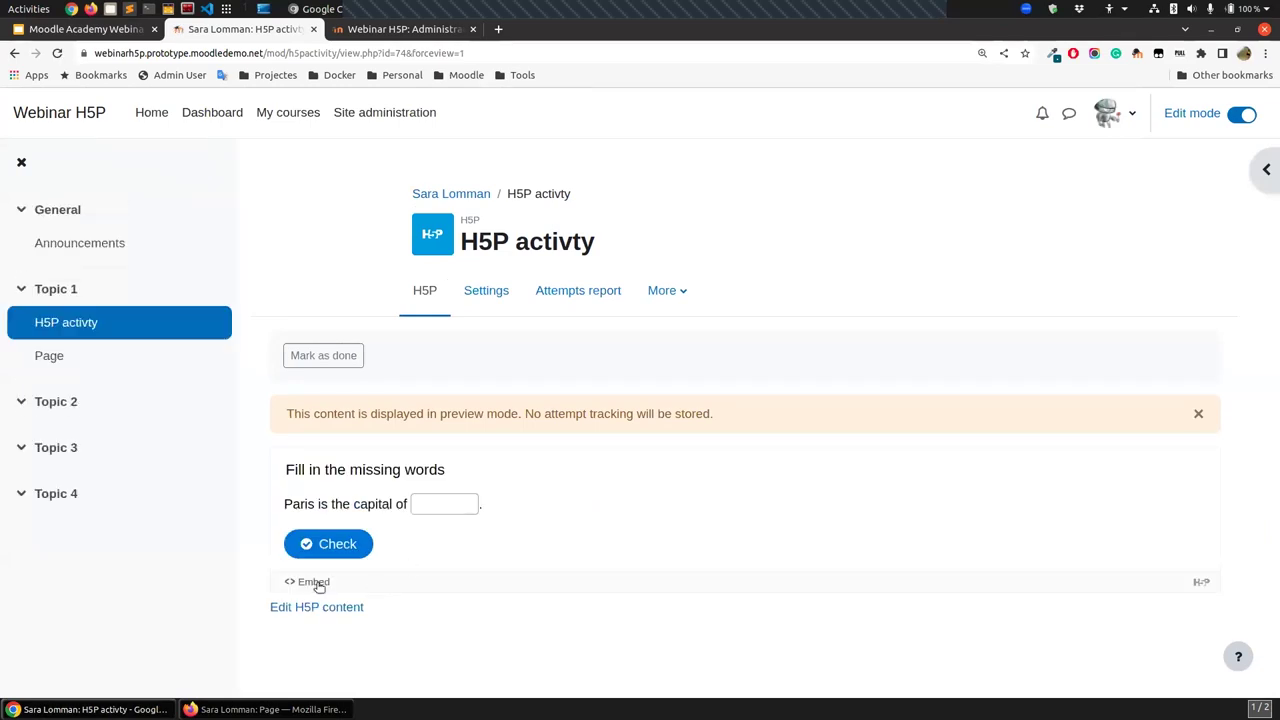
Step: Copy the H5P activity's iframe embed code and return to the course page
{"action": "left_click", "coordinate": [307, 581]}
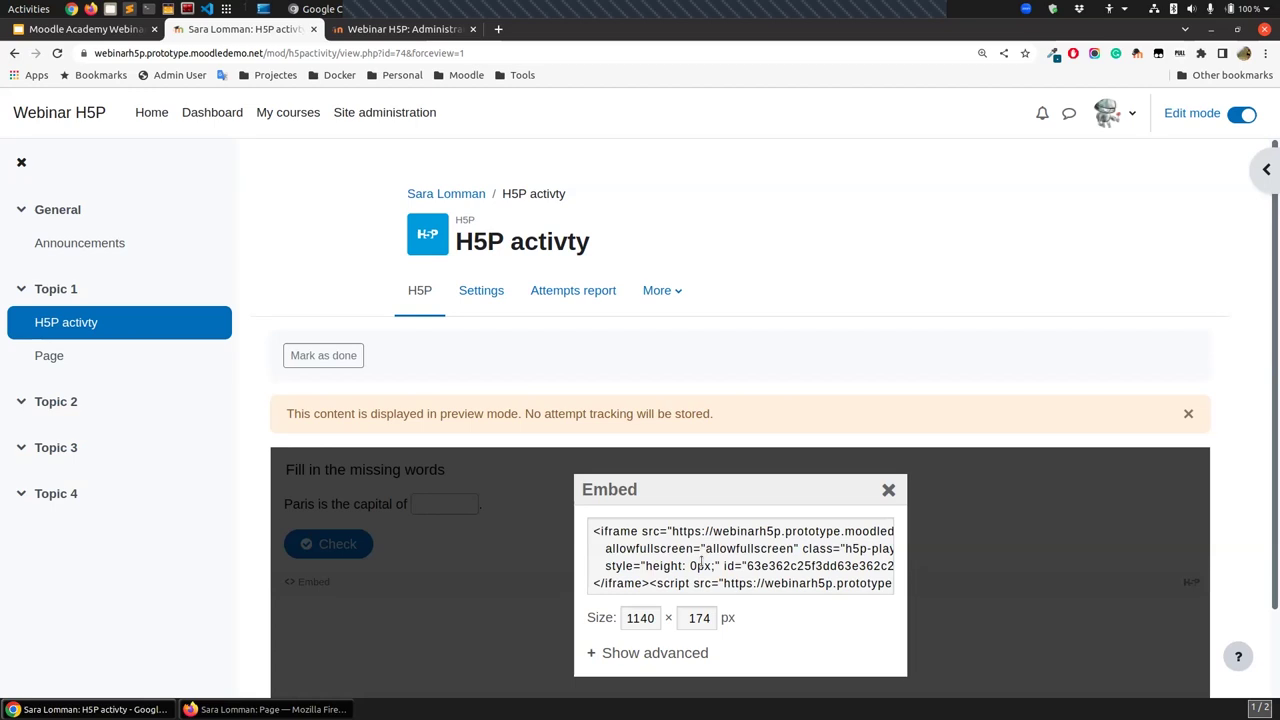
{"action": "left_click", "coordinate": [701, 550]}
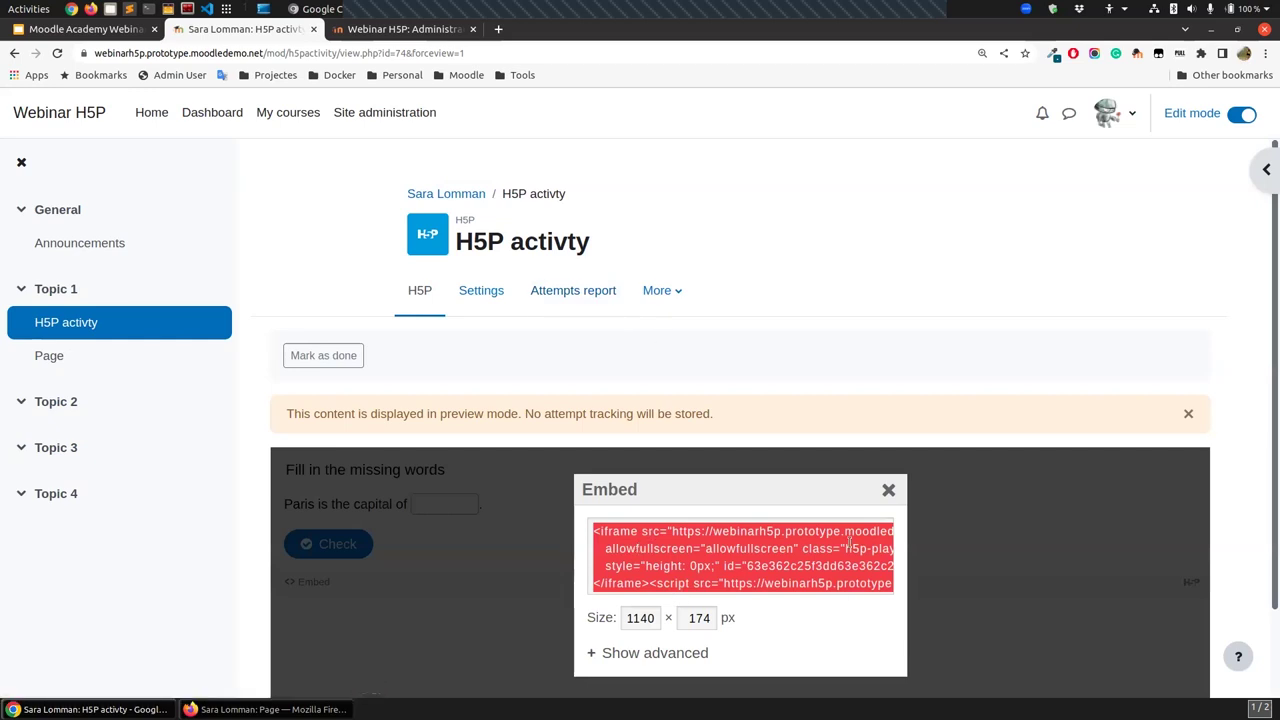
{"action": "left_click", "coordinate": [888, 491]}
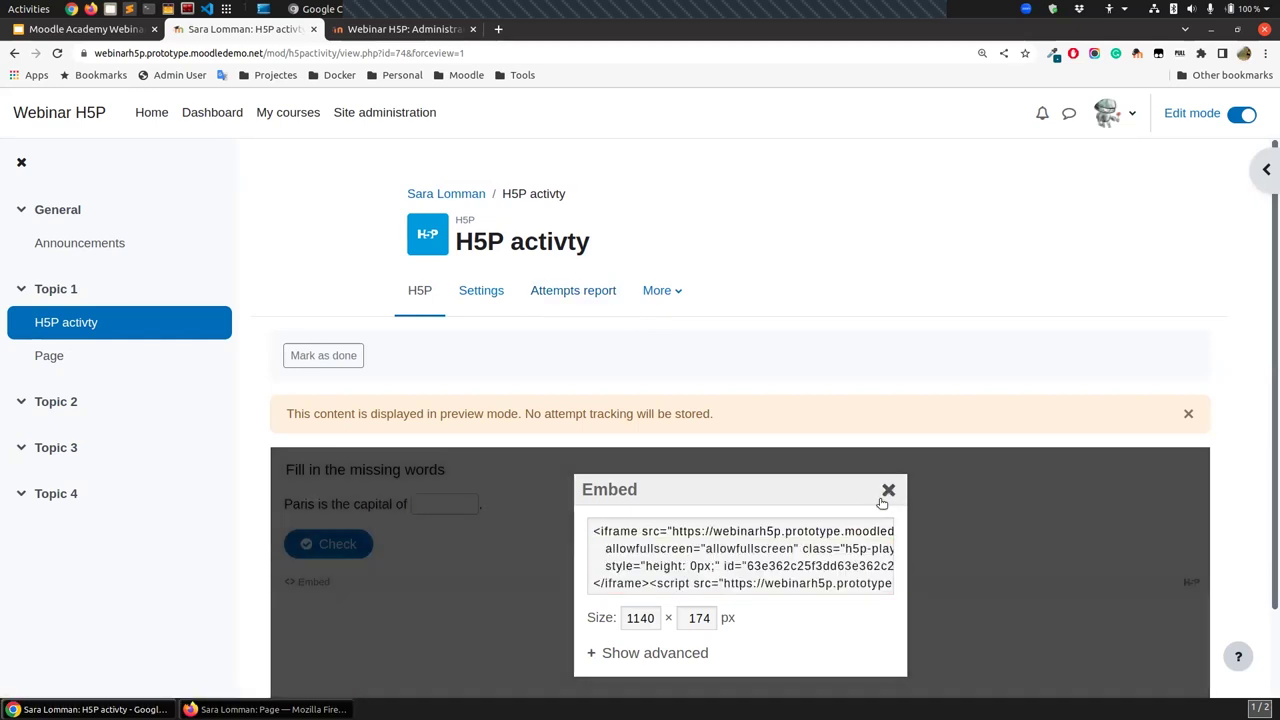
{"action": "left_click", "coordinate": [446, 194]}
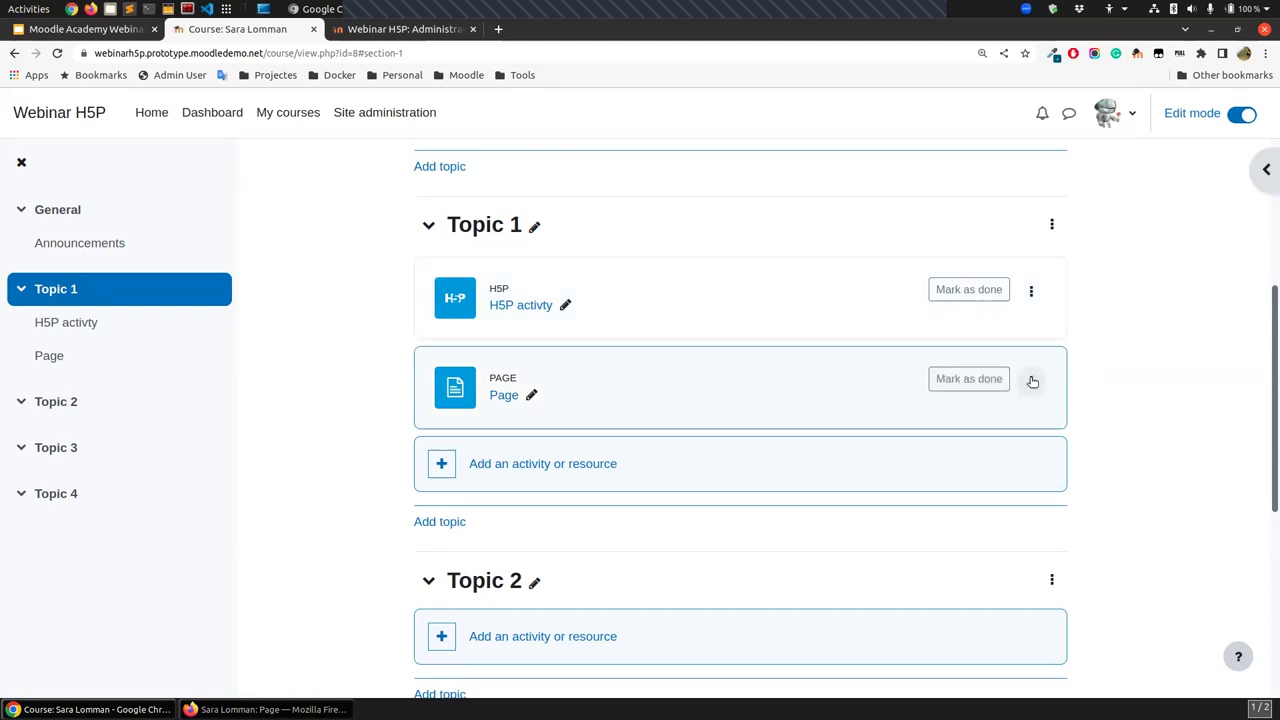
Step: In the Page's settings, add an 'Embed:' line below the H5P box
{"action": "left_click", "coordinate": [1031, 381]}
{"action": "left_click", "coordinate": [993, 417]}
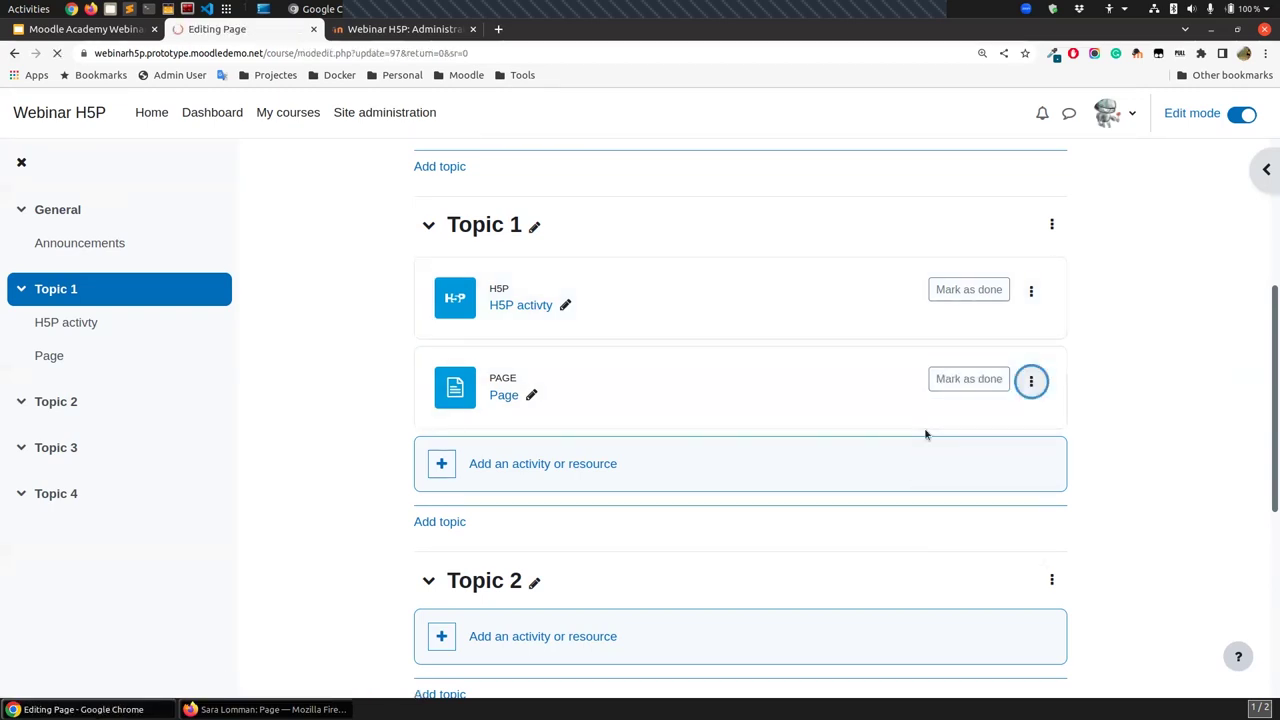
{"action": "scroll", "coordinate": [728, 406], "scroll_direction": "down", "scroll_amount": 8}
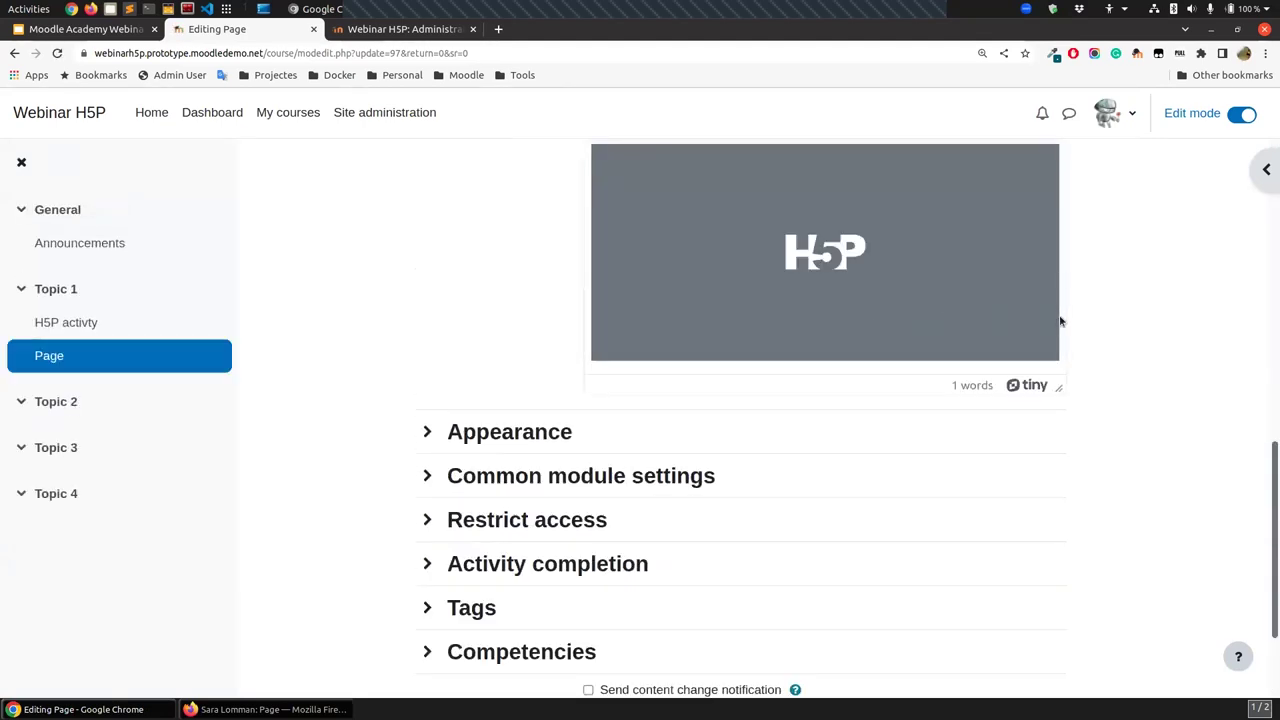
{"action": "left_click", "coordinate": [1018, 321]}
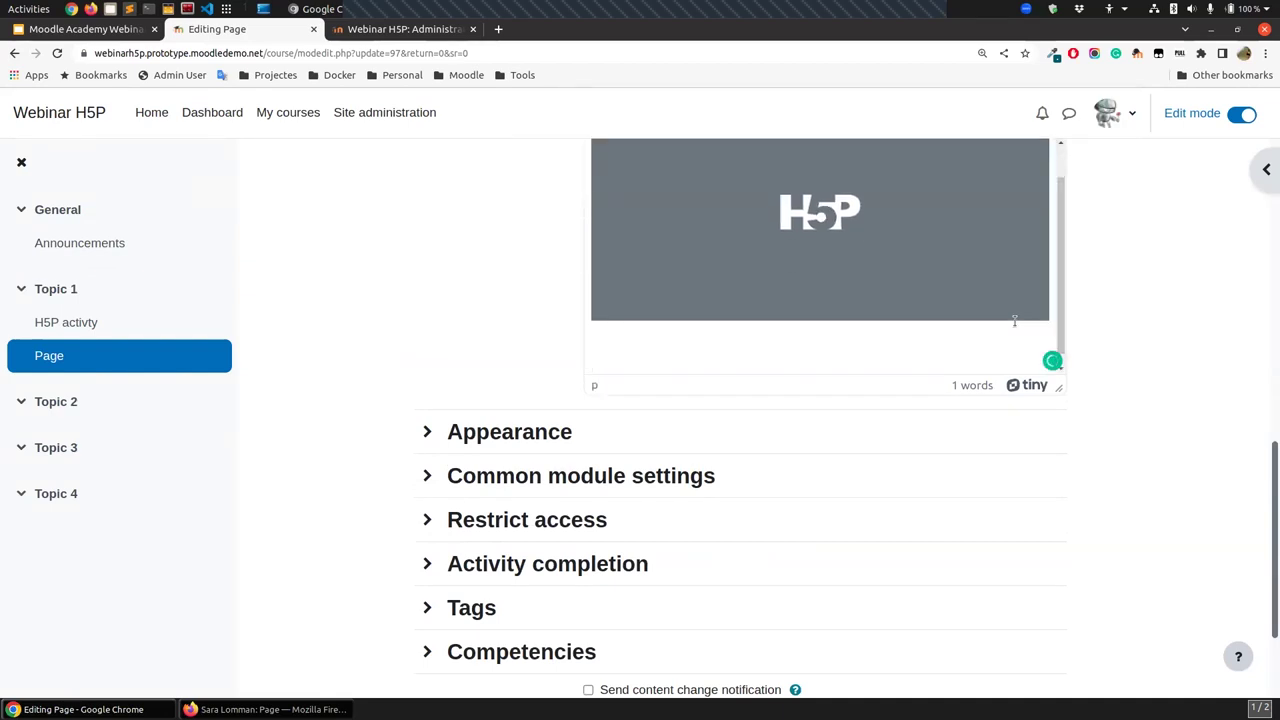
{"action": "type", "text": "Embed:"}
{"action": "key", "text": "Return"}
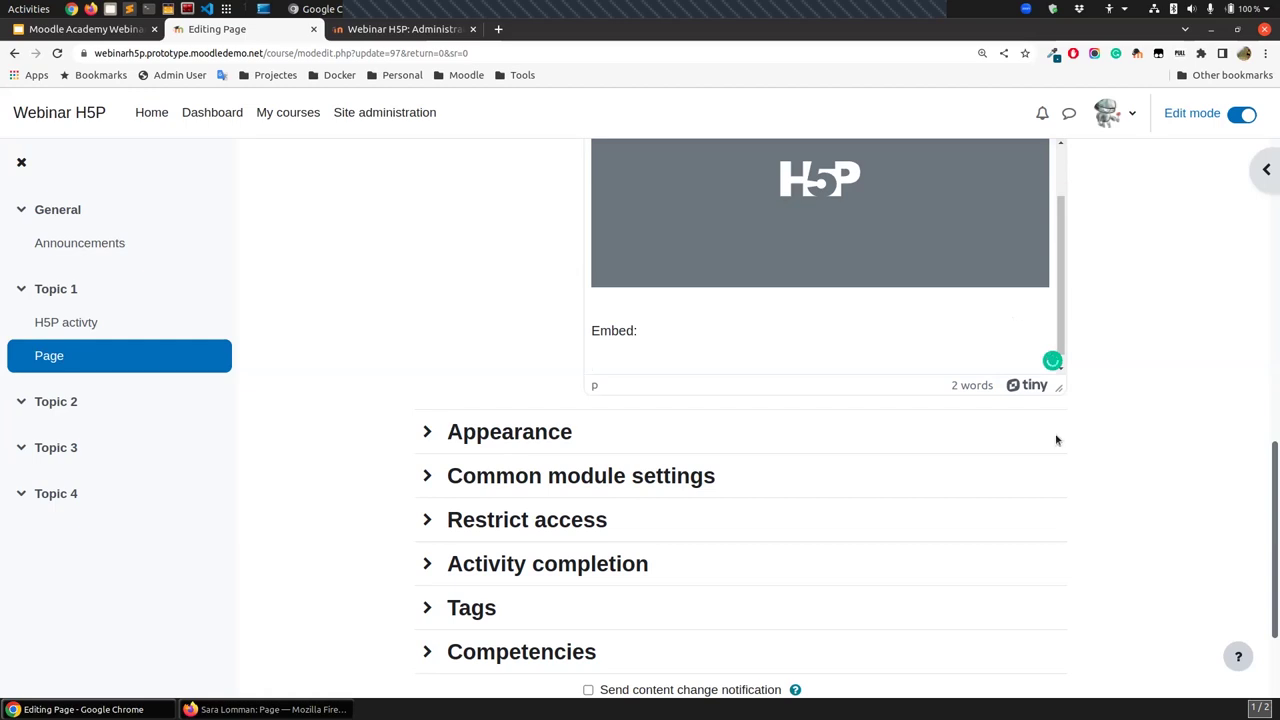
Step: Paste the copied iframe embed code on a new line in the content's HTML source
{"action": "scroll", "coordinate": [1056, 440], "scroll_direction": "up", "scroll_amount": 3}
{"action": "left_click", "coordinate": [649, 244]}
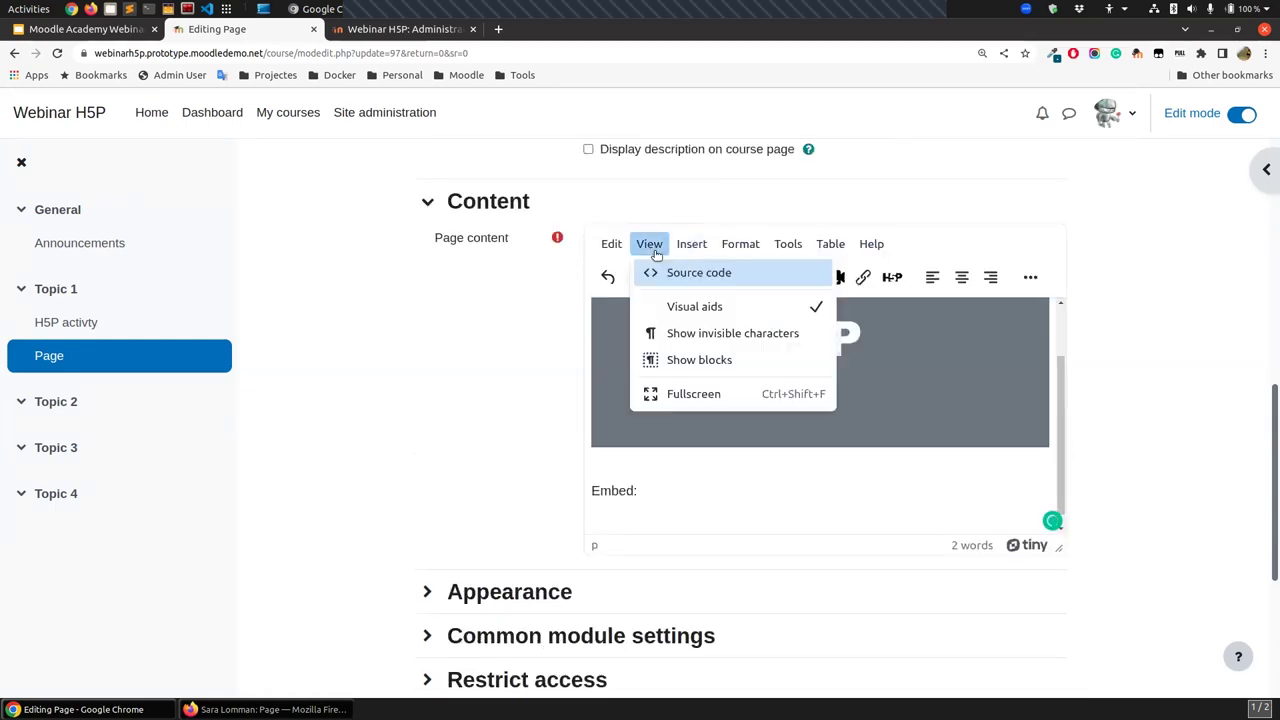
{"action": "left_click", "coordinate": [679, 276]}
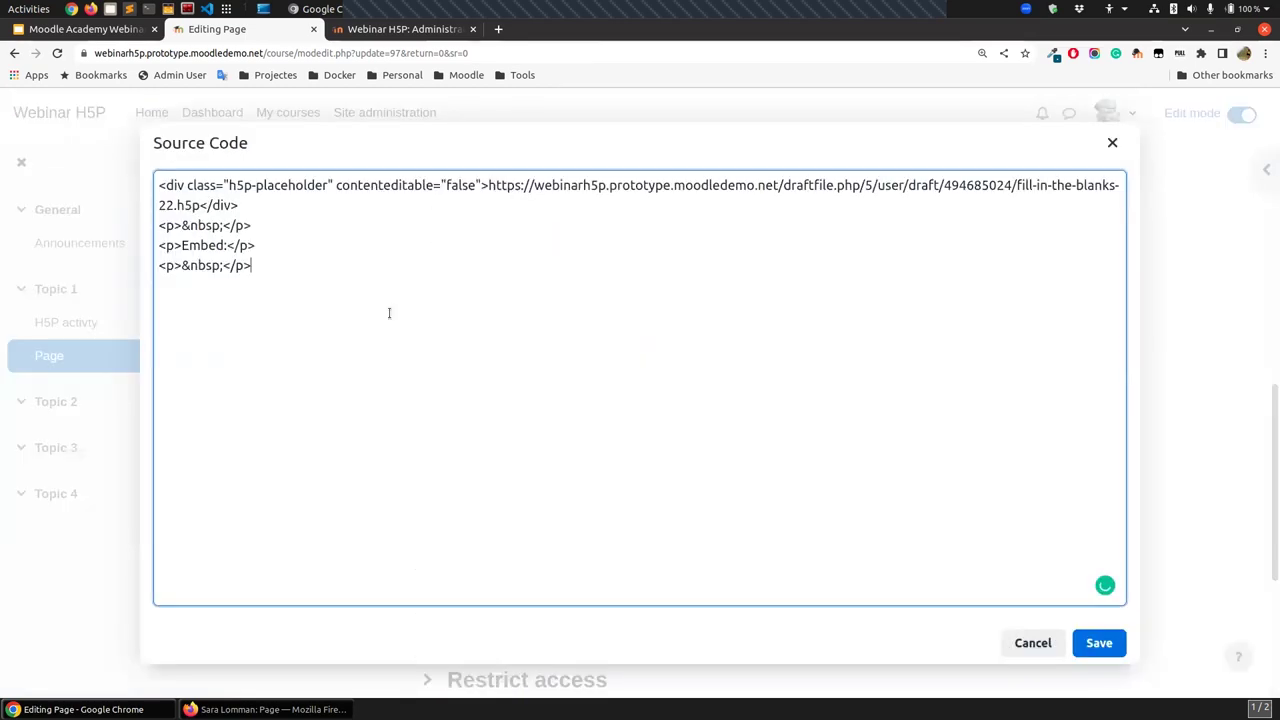
{"action": "key", "text": "Return"}
{"action": "type", "text": "<iframe src=\"https://webinarh5p.prototype.moodledemo.net/h5p/embed.php?url=https%3A%2F%2Fwebinarh5p.prototype.moodledemo.net%2Fpluginfile.php%2F135%2Fmod_h5pactivity%2Fpackage%2F0%2Ffill-in-the-blanks-22.h5p&amp;component=mod_h5pactivity\" name=\"h5player\" width=\"1140\" height=\"174\"   allowfullscreen=\"allowfullscreen\" class=\"h5p-player w-100 border-0\"   style=\"height: 0px;\" id=\"63e362c25f3dd63e362c25f3de1-h5player\"> </iframe><script src=\"https://webinarh5p.prototype.moodledemo.net/h5p/h5plib/v124/joubel/core/js/h5p-resizer.js\"></script>"}
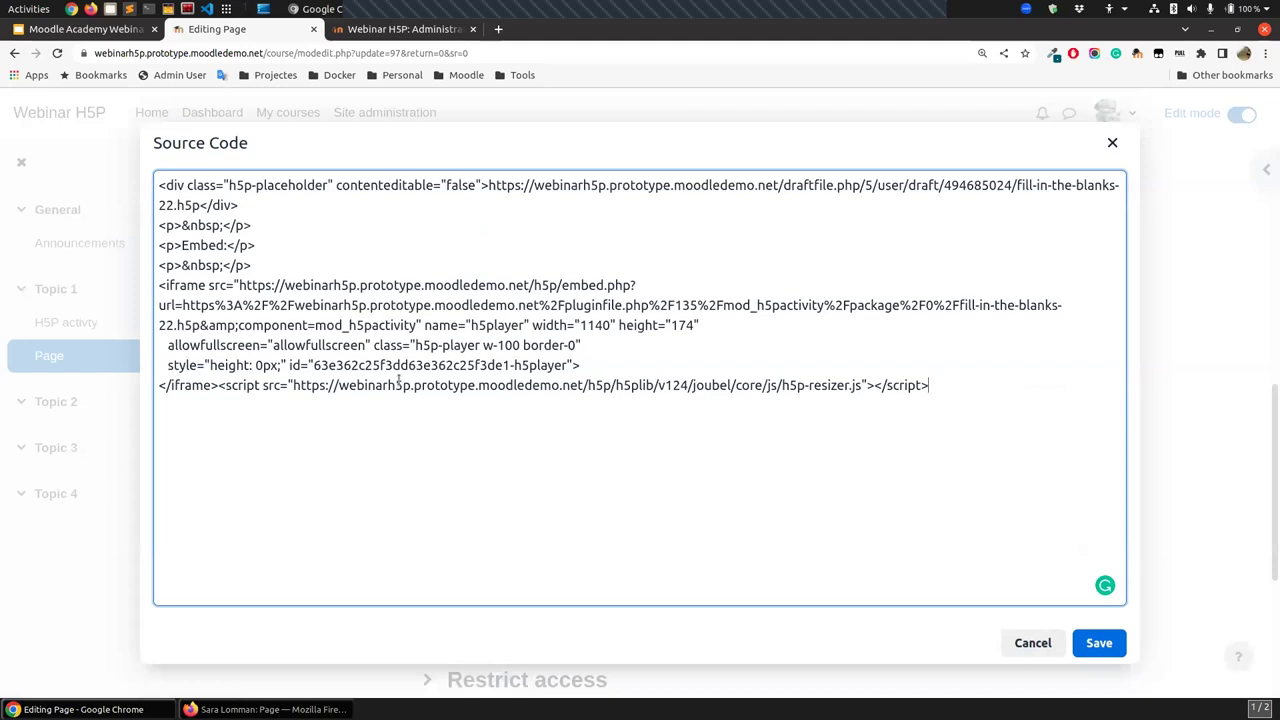
{"action": "left_click", "coordinate": [1099, 643]}
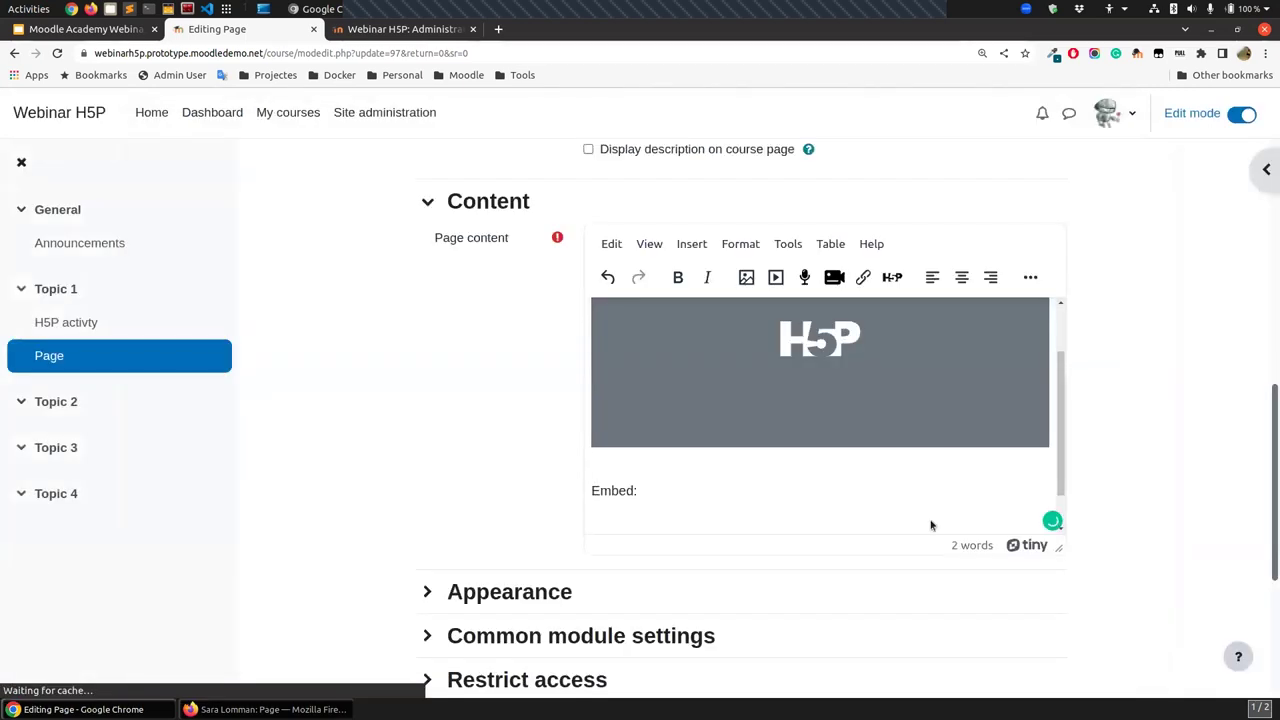
Step: Save and display the Page showing both Capitals exercises, then switch to the student's window
{"action": "scroll", "coordinate": [870, 557], "scroll_direction": "down", "scroll_amount": 5}
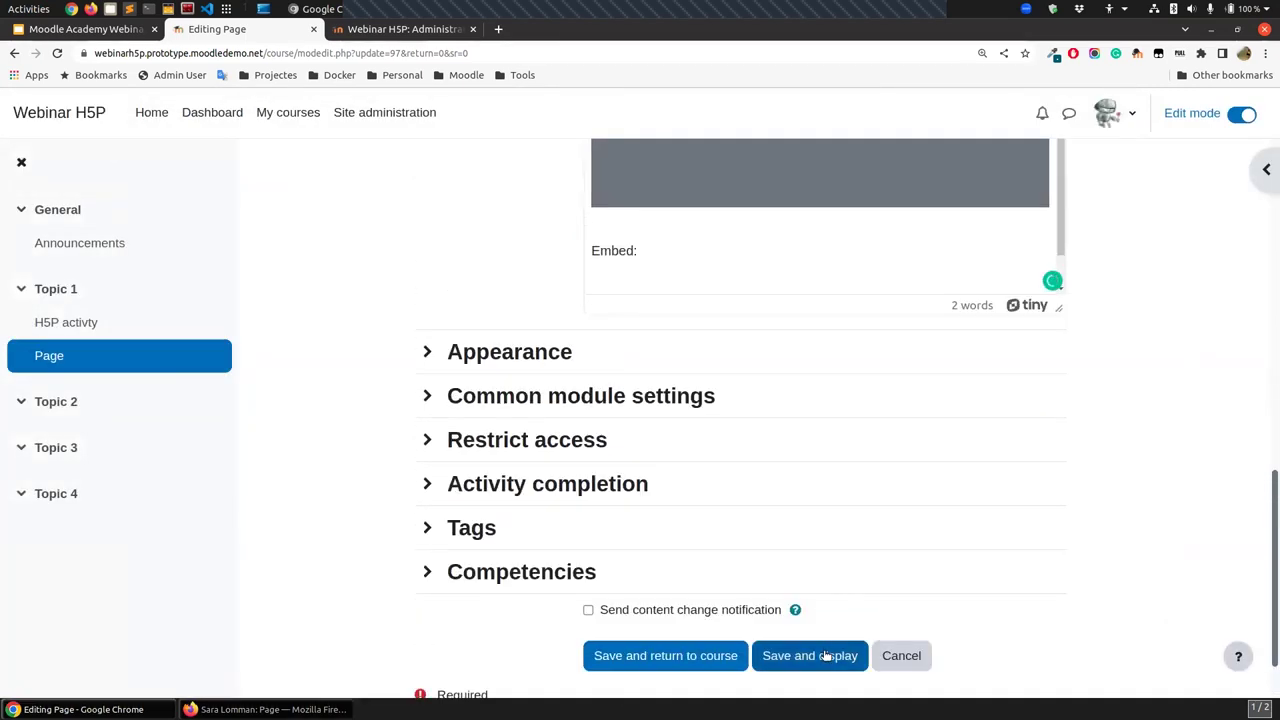
{"action": "left_click", "coordinate": [826, 655]}
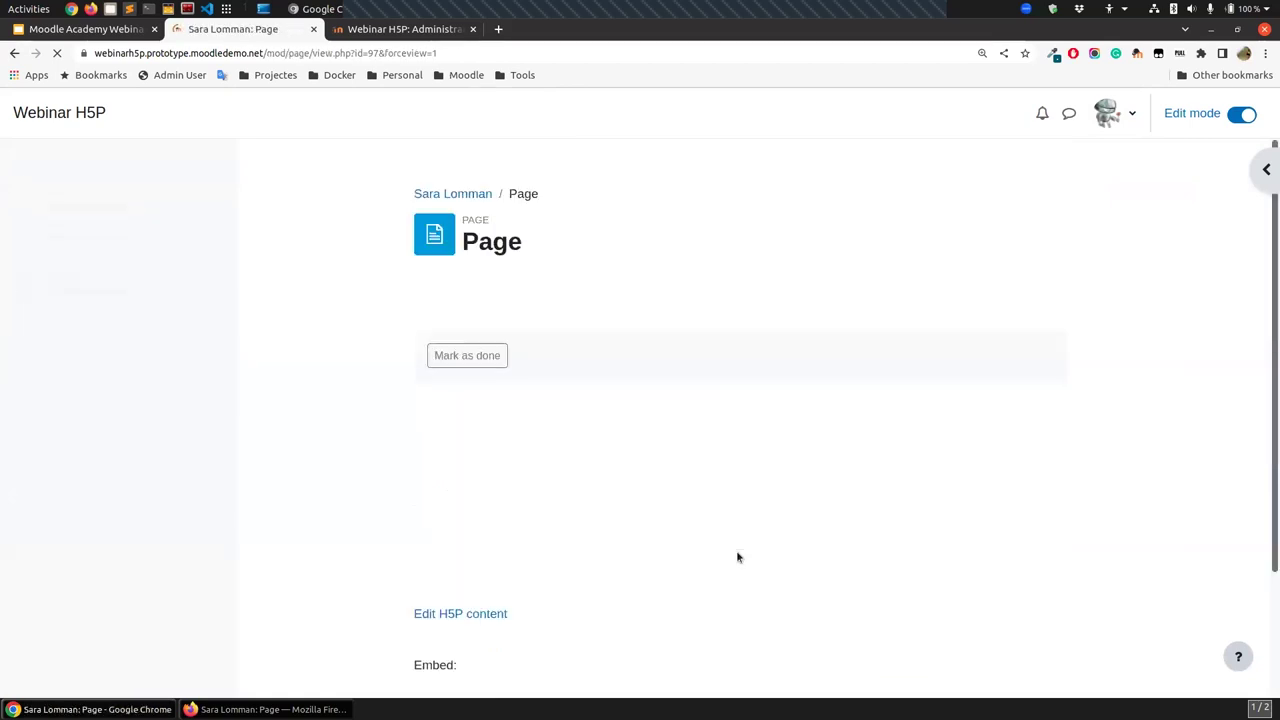
{"action": "scroll", "coordinate": [674, 491], "scroll_direction": "down", "scroll_amount": 3}
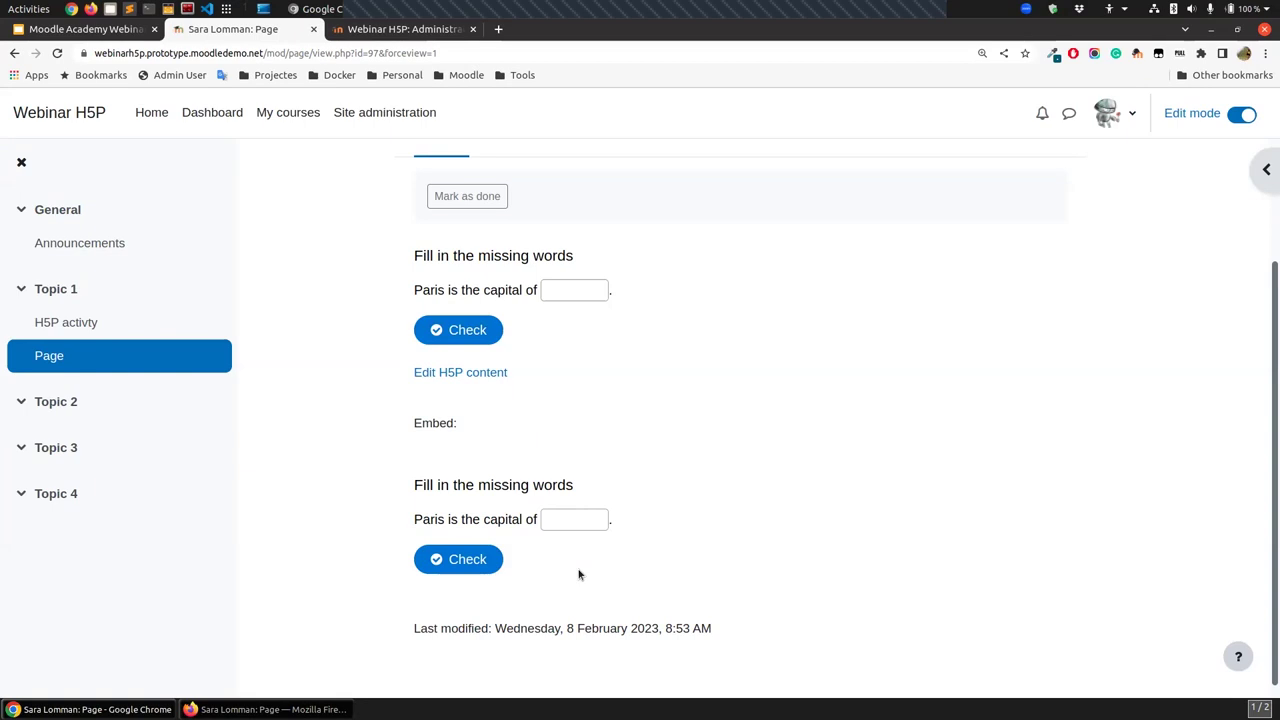
{"action": "left_click", "coordinate": [300, 709]}
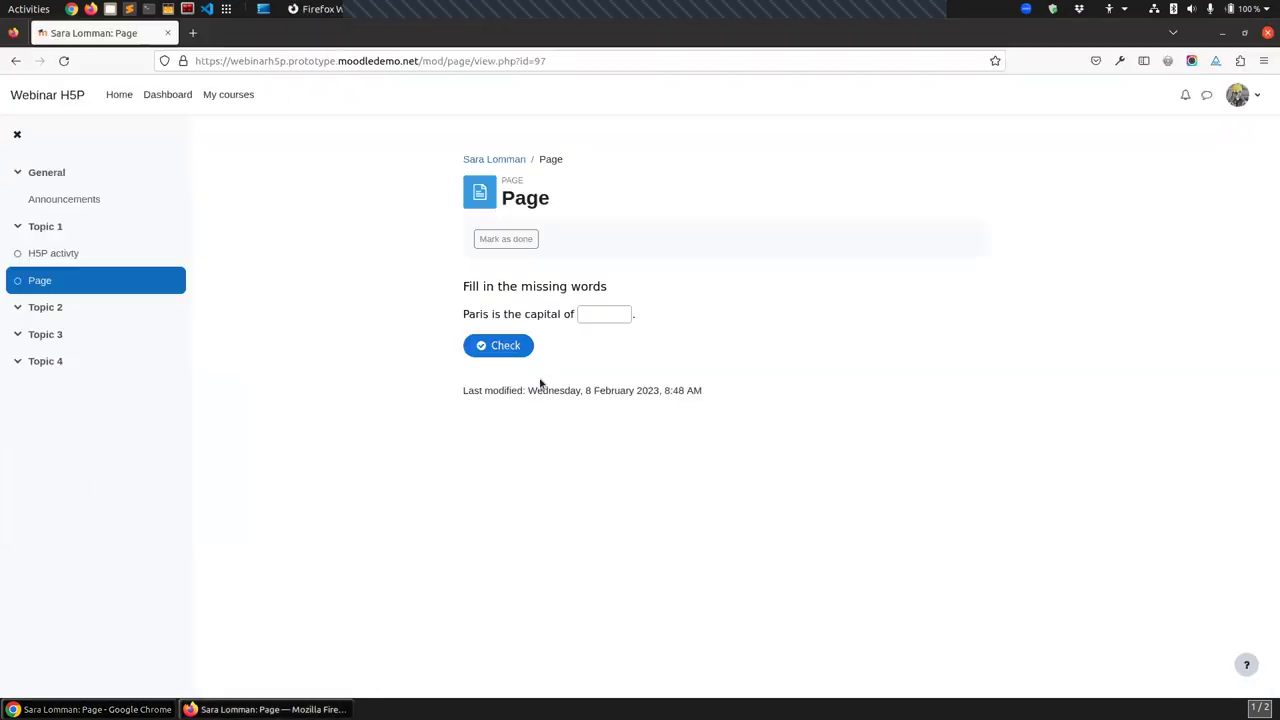
Step: As the student, reload the Page, answer US in the embedded blank for 0/1, then return to the teacher's window
{"action": "key", "text": "F5"}
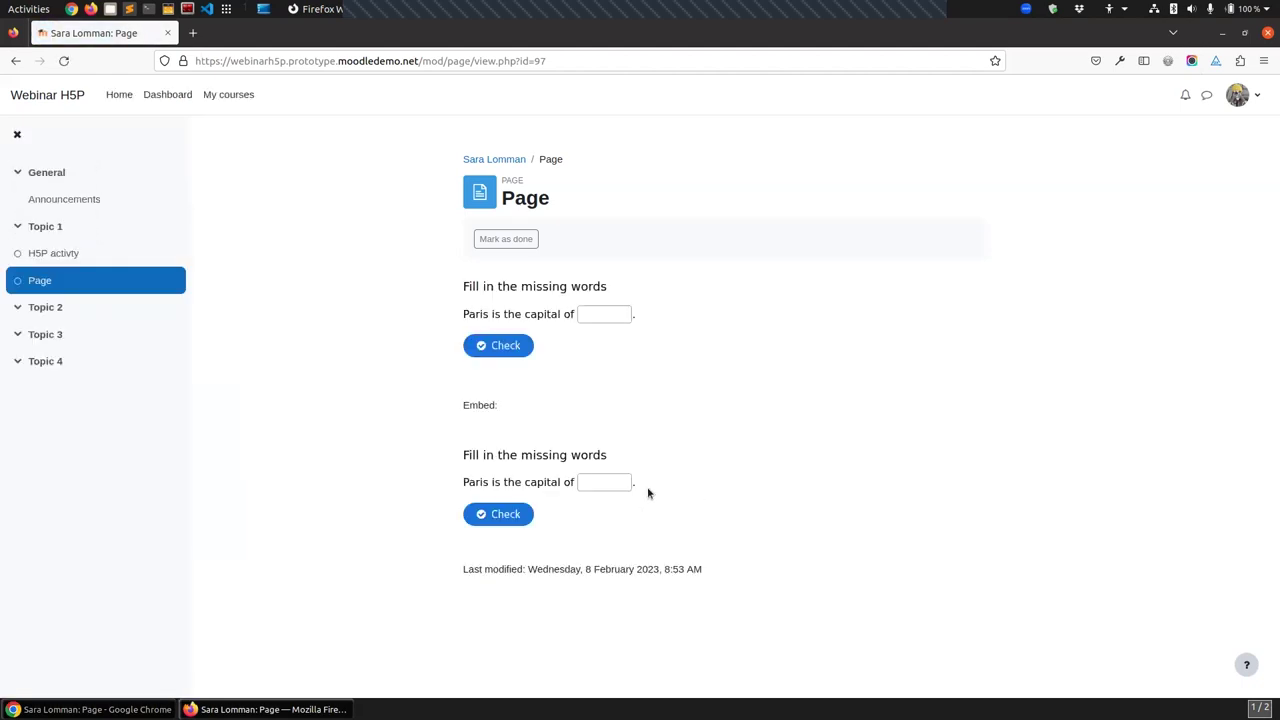
{"action": "left_click", "coordinate": [614, 483]}
{"action": "type", "text": "US"}
{"action": "left_click", "coordinate": [533, 513]}
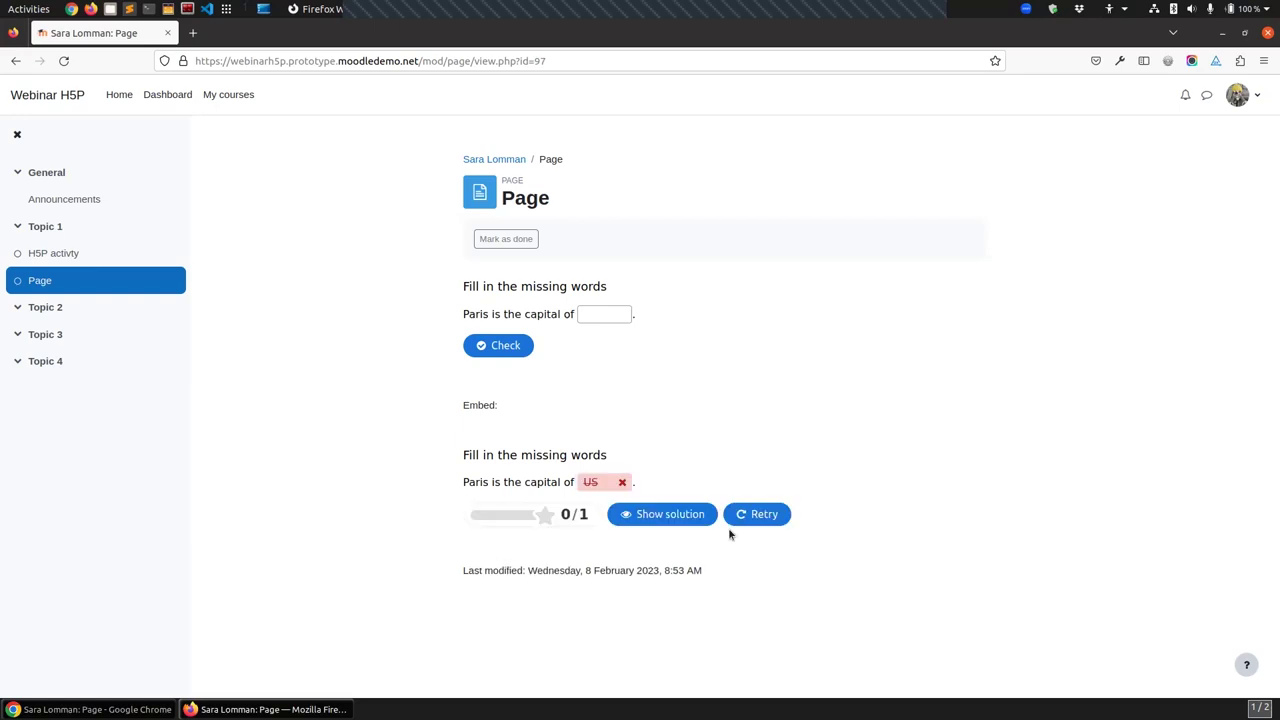
{"action": "left_click", "coordinate": [222, 695]}
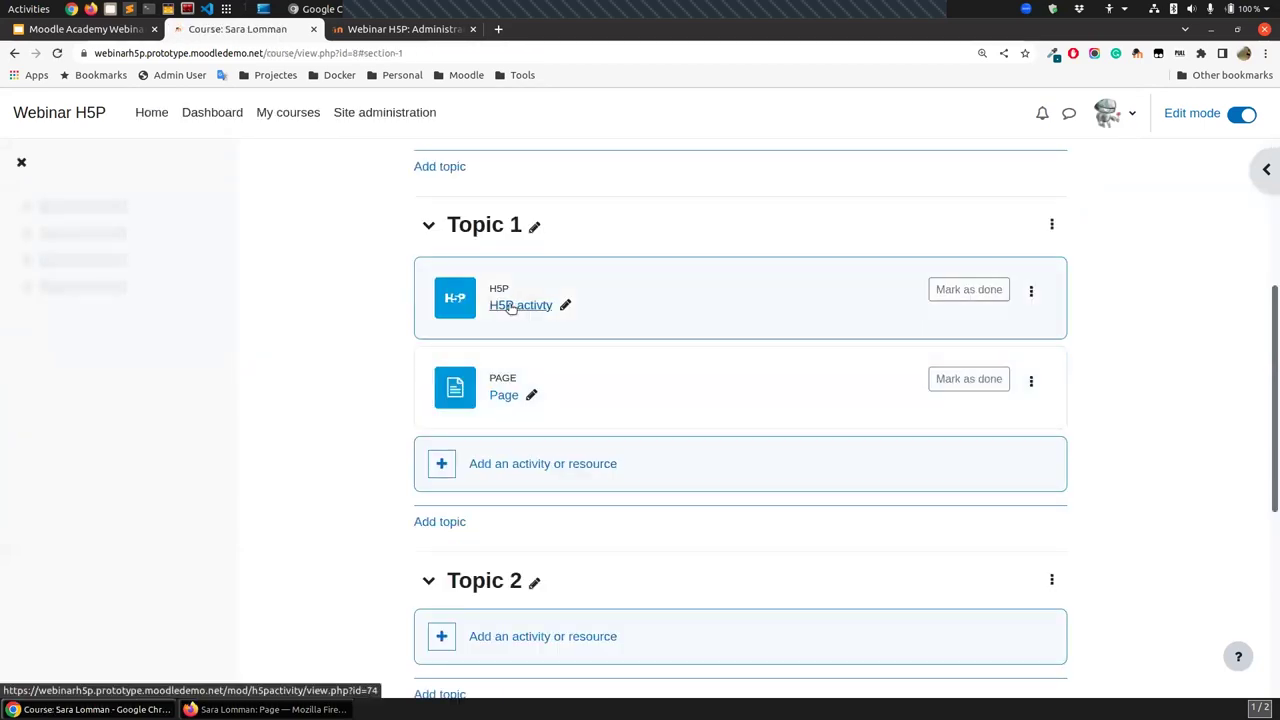
Step: Open the H5P activity's Attempts report and view the student's attempt 4 report
{"action": "left_click", "coordinate": [511, 306]}
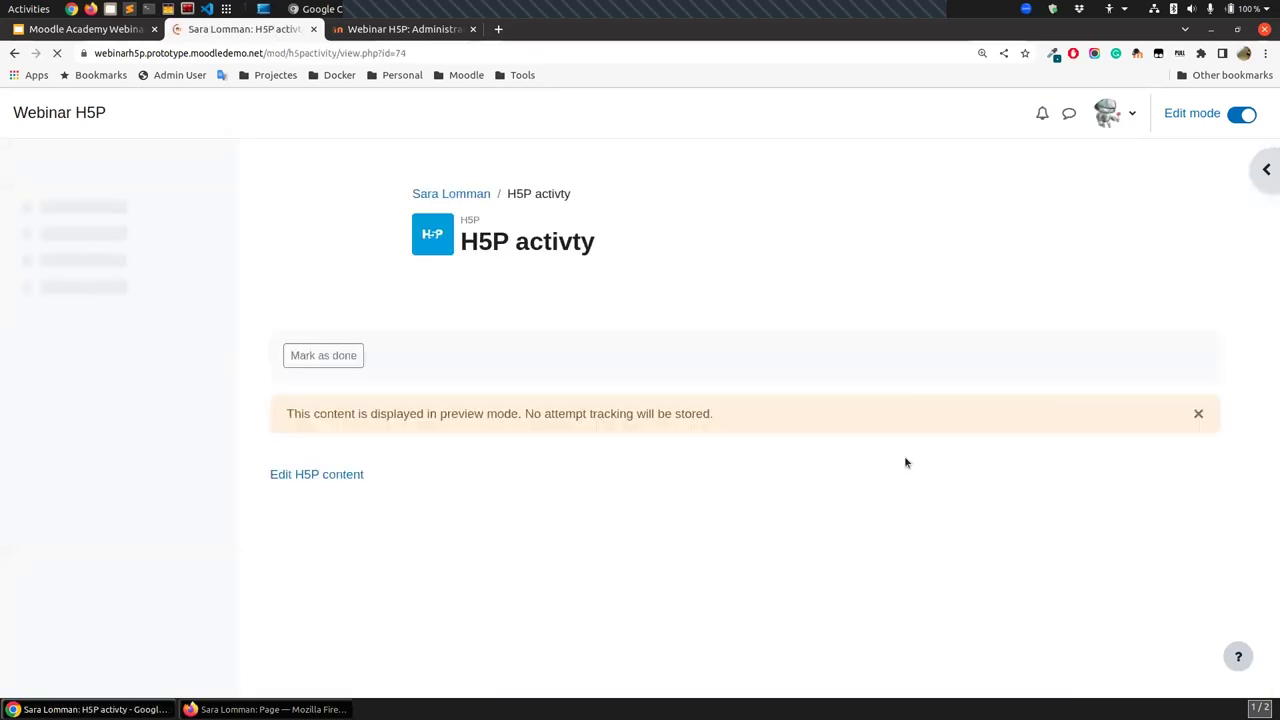
{"action": "left_click", "coordinate": [628, 308]}
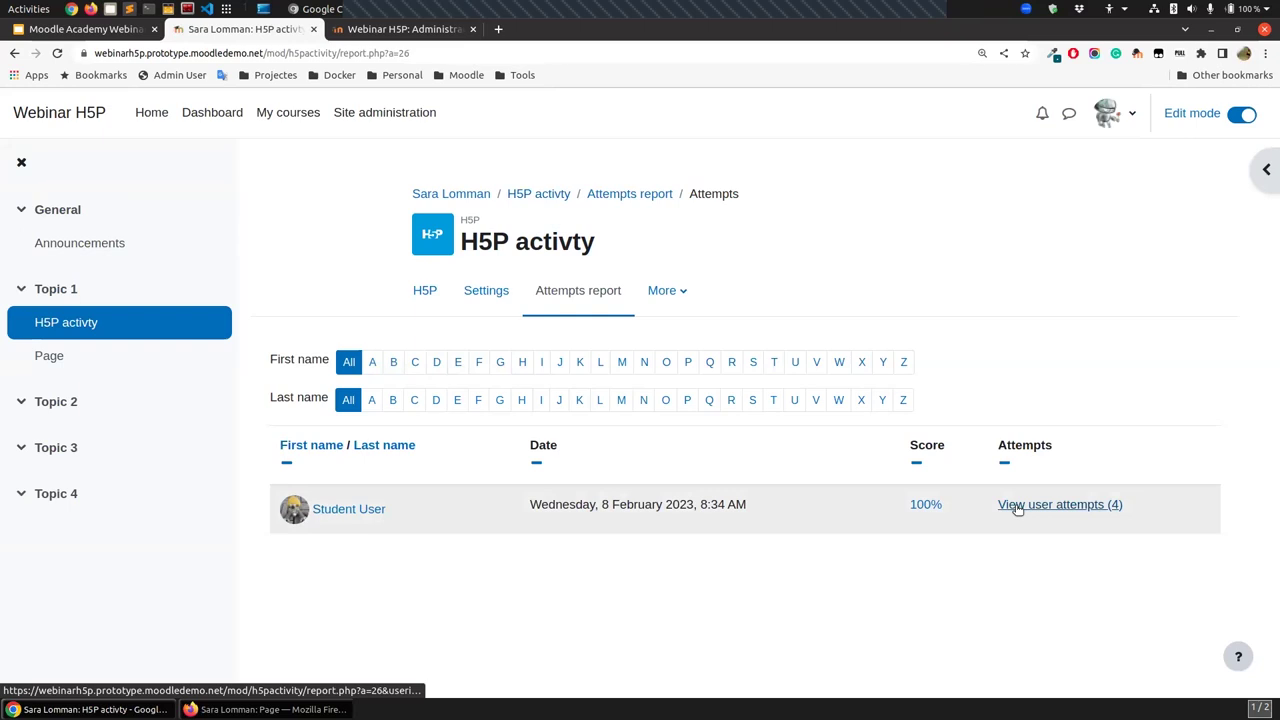
{"action": "left_click", "coordinate": [1017, 506]}
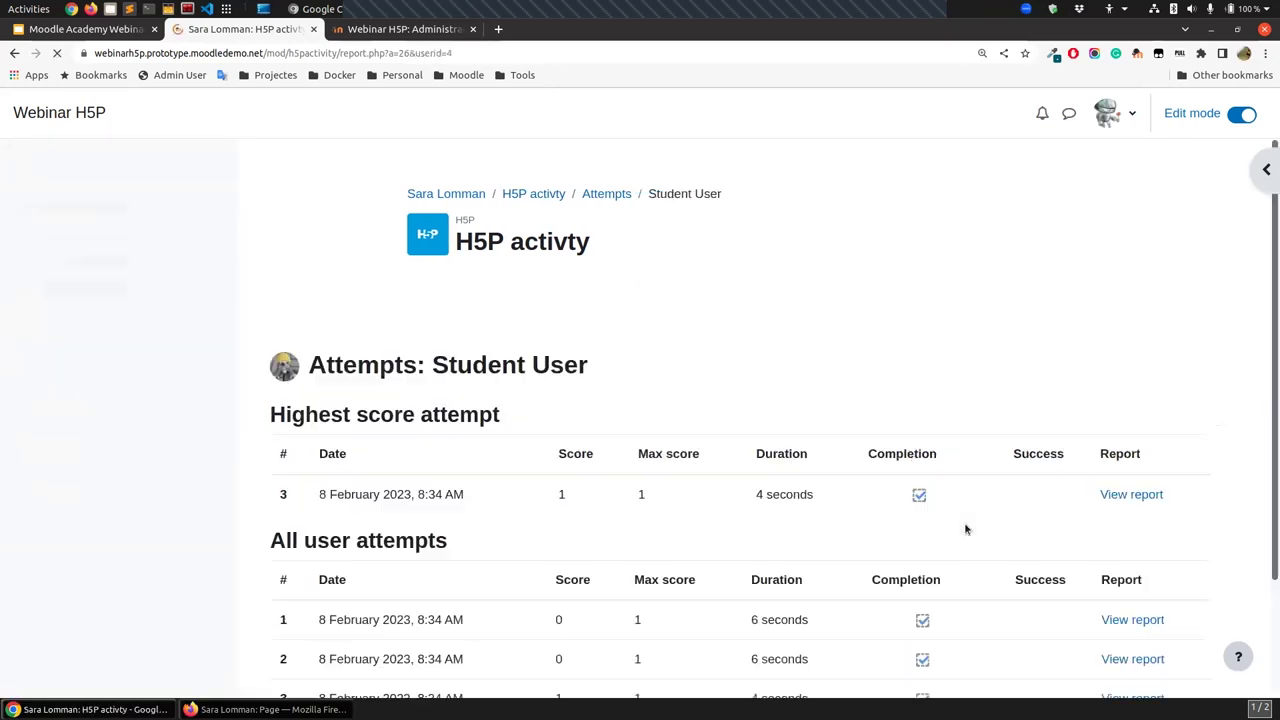
{"action": "scroll", "coordinate": [907, 492], "scroll_direction": "down", "scroll_amount": 3}
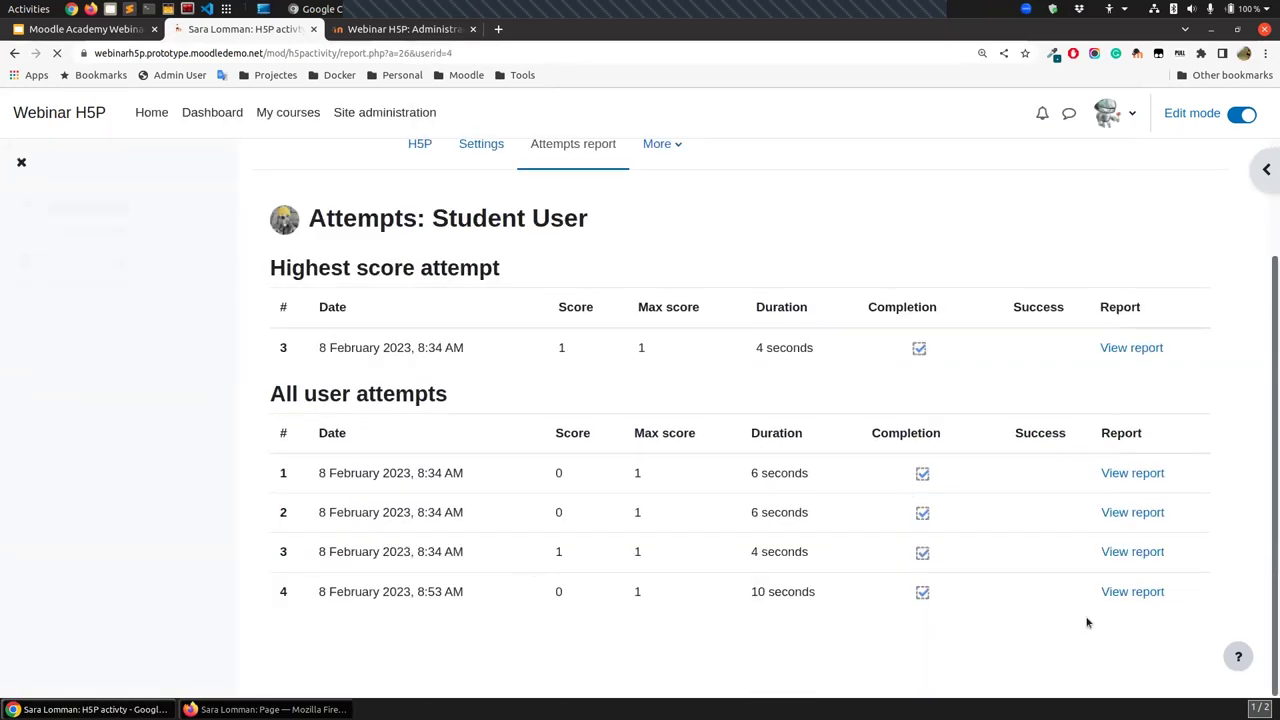
{"action": "left_click", "coordinate": [1130, 592]}
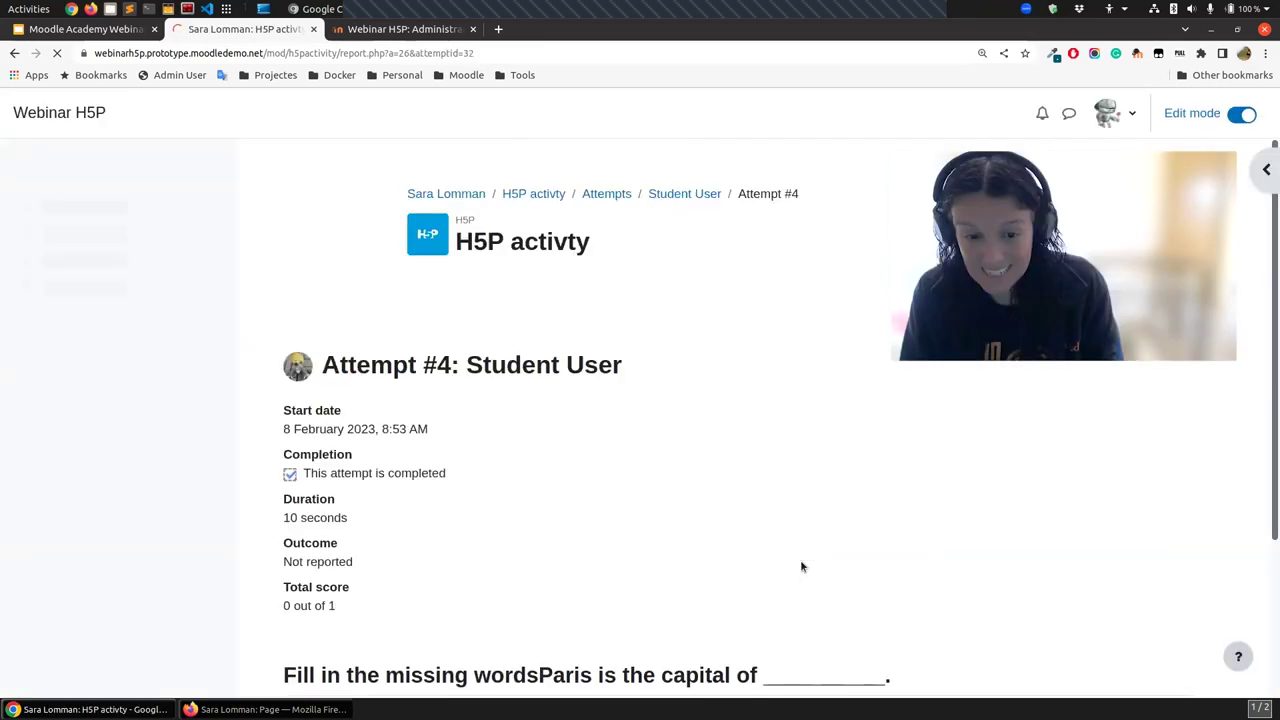
Step: Scroll through Attempt #4's details and answer table, where 'us' scored 0 out of 1
{"action": "scroll", "coordinate": [800, 563], "scroll_direction": "down", "scroll_amount": 2}
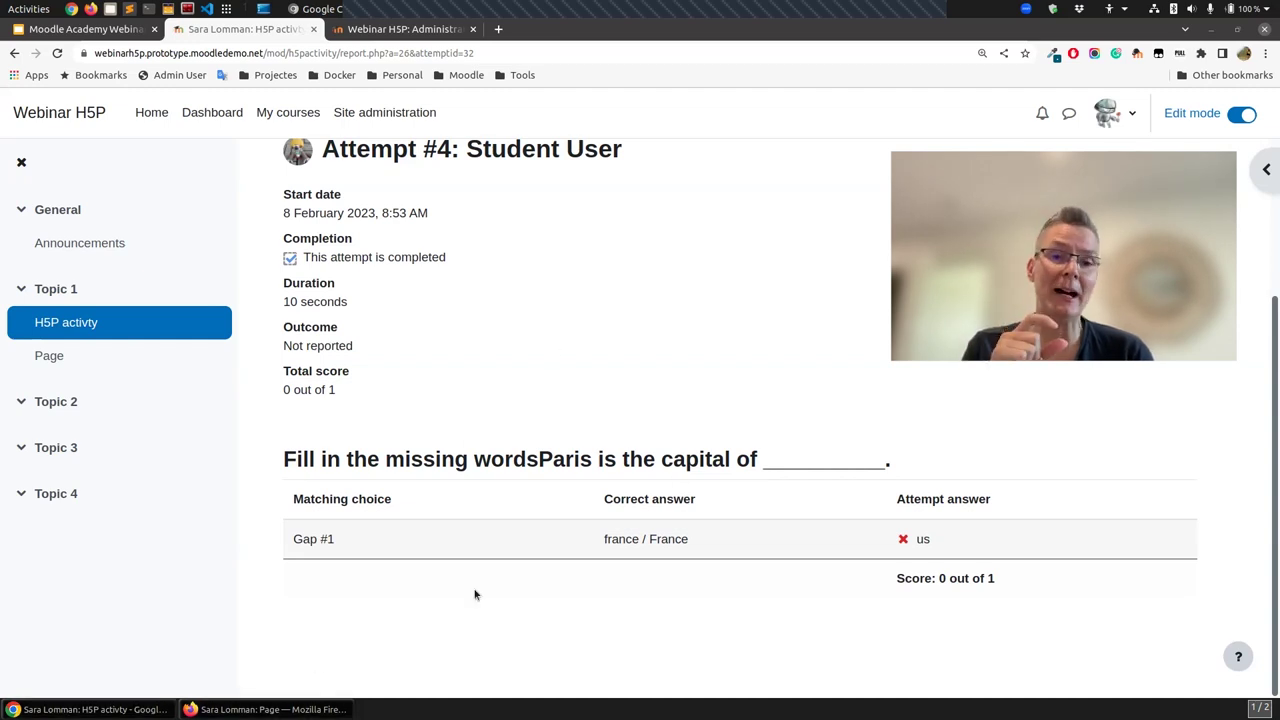
{"action": "scroll", "coordinate": [669, 393], "scroll_direction": "up", "scroll_amount": 3}
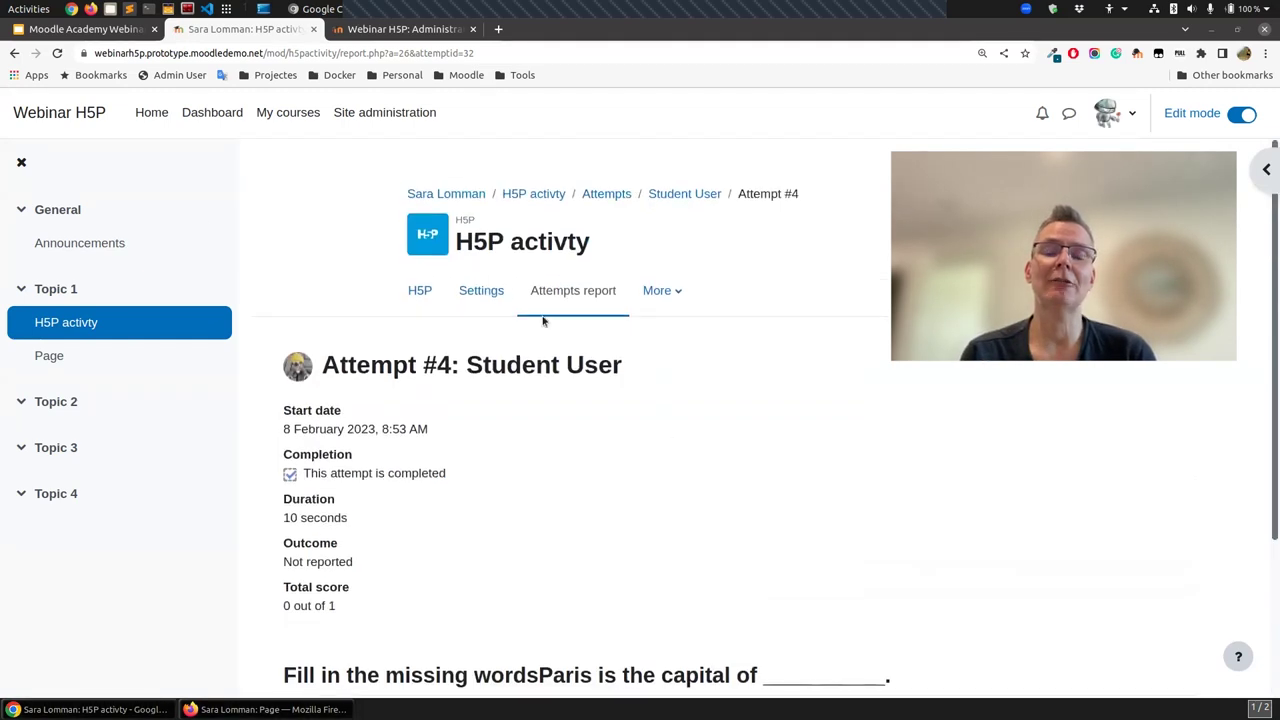
Step: Open the H5P activity's settings and review its Grade and Activity completion options, including manual completion
{"action": "left_click", "coordinate": [469, 294]}
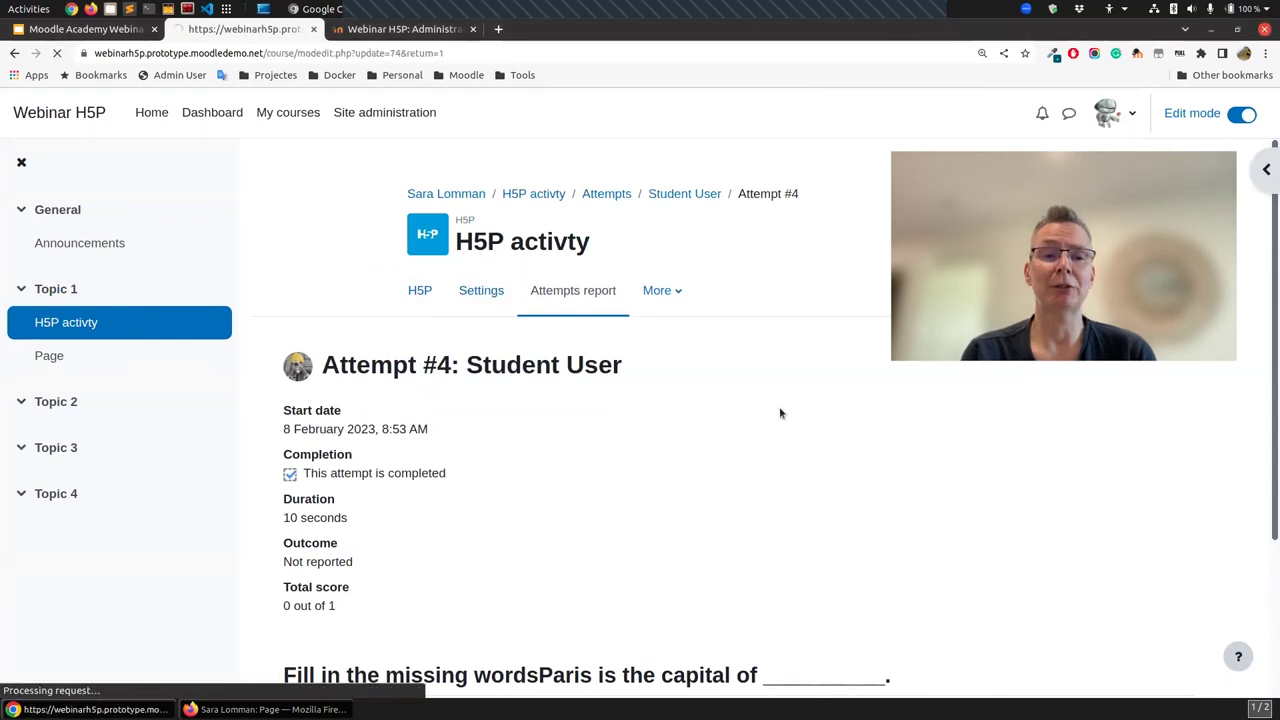
{"action": "scroll", "coordinate": [700, 390], "scroll_direction": "down", "scroll_amount": 2}
{"action": "scroll", "coordinate": [620, 400], "scroll_direction": "down", "scroll_amount": 5}
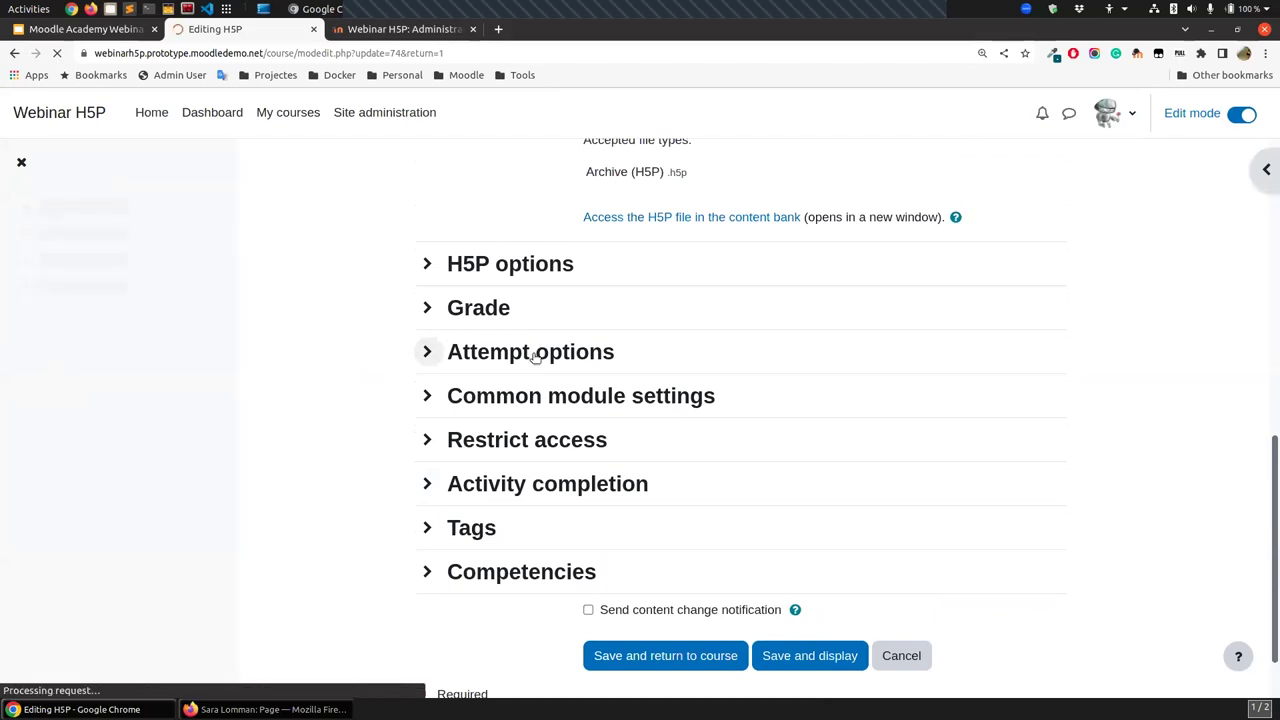
{"action": "left_click", "coordinate": [486, 309]}
{"action": "scroll", "coordinate": [670, 355], "scroll_direction": "down", "scroll_amount": 4}
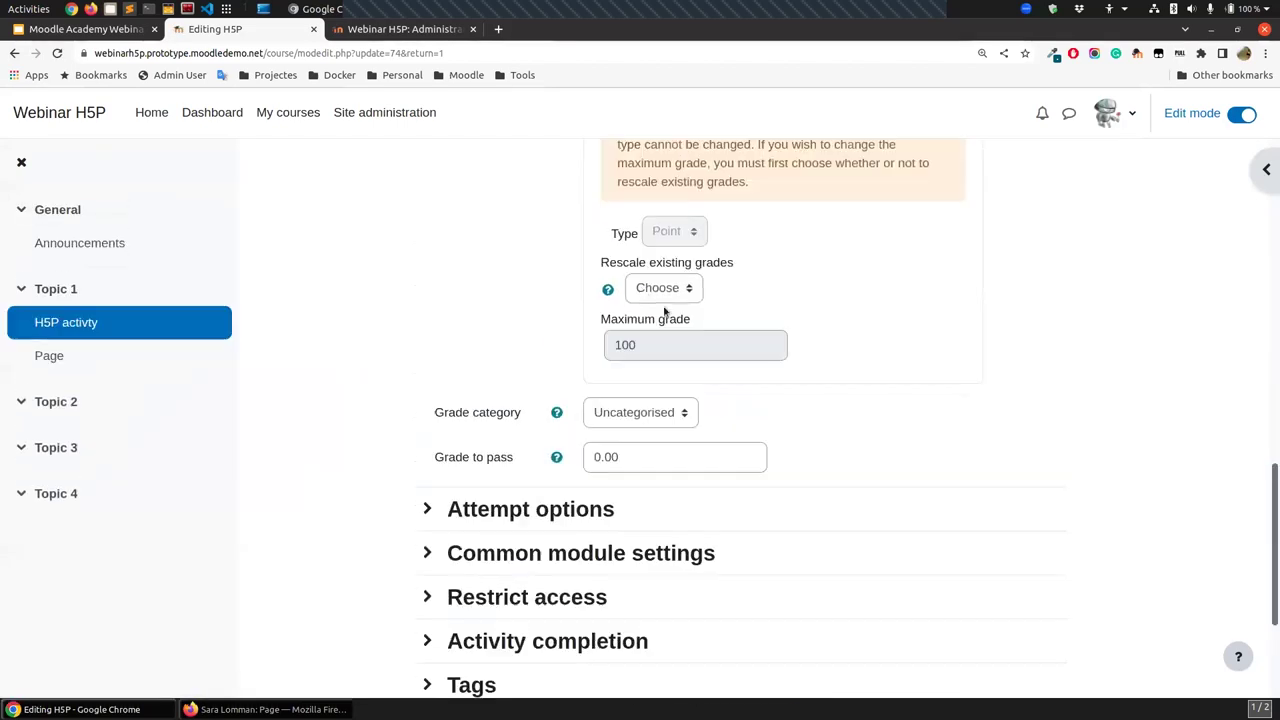
{"action": "scroll", "coordinate": [780, 449], "scroll_direction": "down", "scroll_amount": 4}
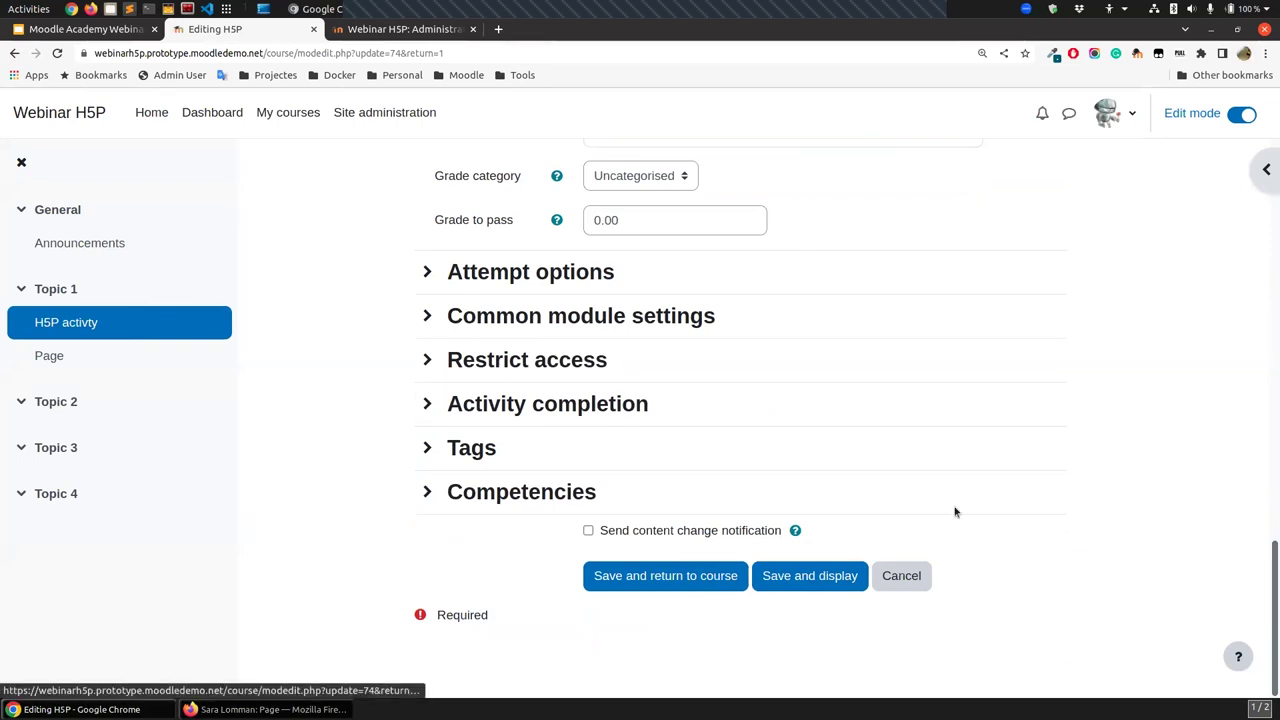
{"action": "left_click", "coordinate": [600, 405]}
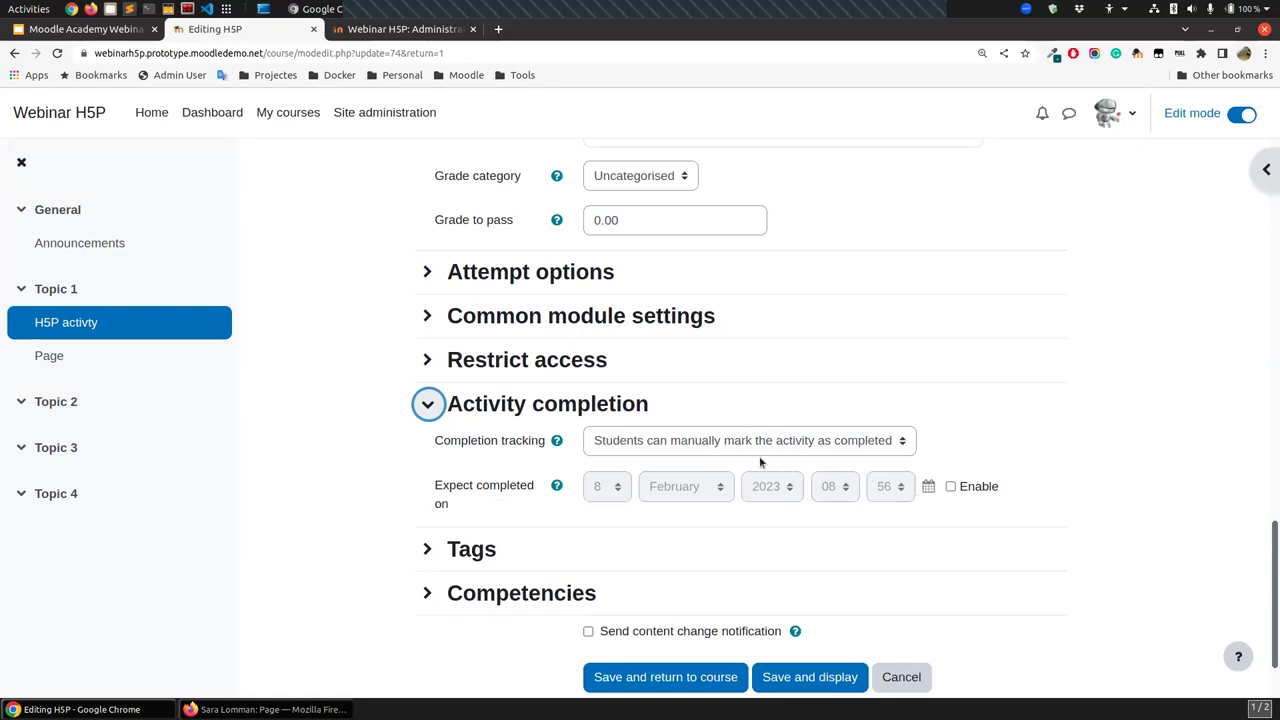
{"action": "scroll", "coordinate": [750, 455], "scroll_direction": "up", "scroll_amount": 10}
{"action": "scroll", "coordinate": [730, 437], "scroll_direction": "up", "scroll_amount": 4}
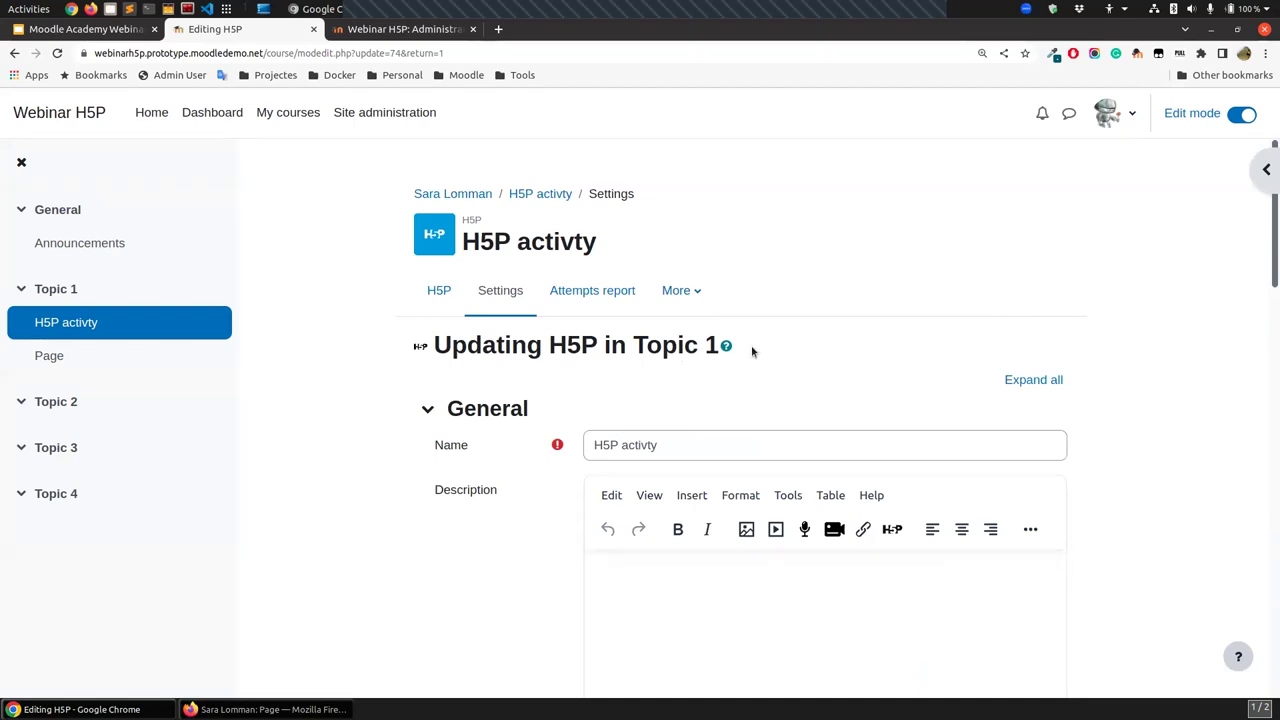
Step: Expand the H5P options and confirm the Embed button option is checked
{"action": "scroll", "coordinate": [752, 351], "scroll_direction": "down", "scroll_amount": 2}
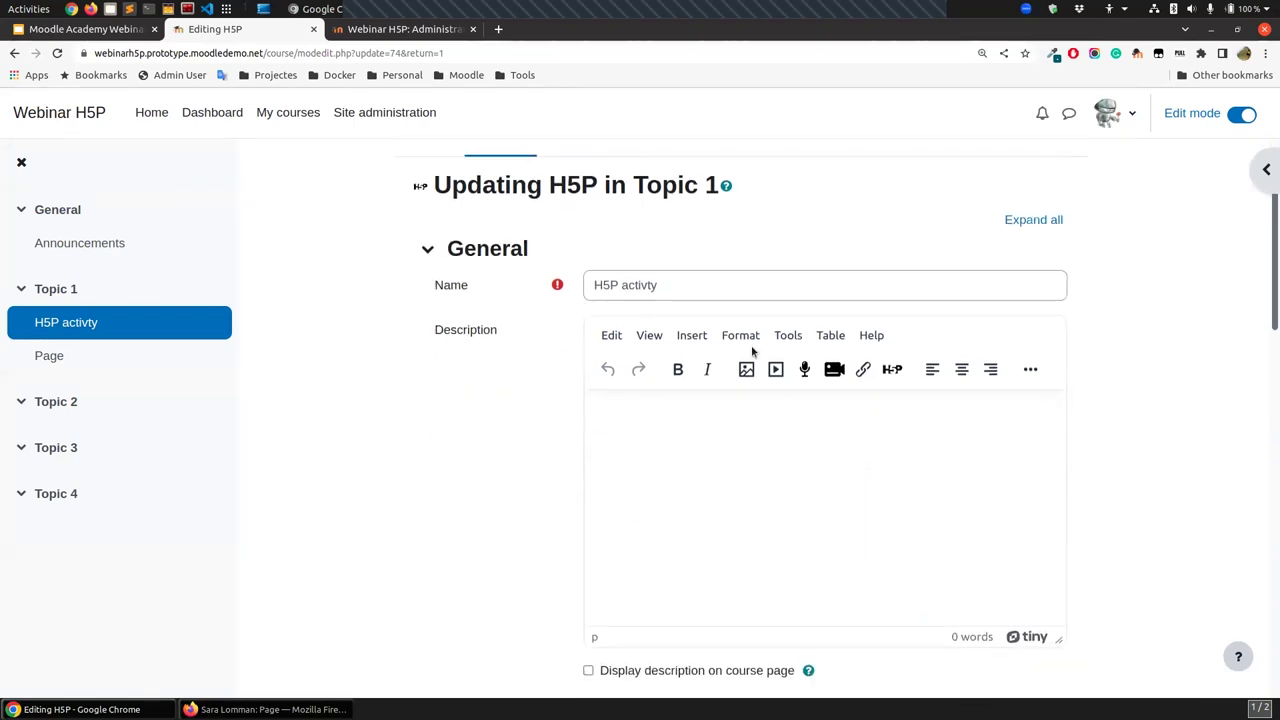
{"action": "scroll", "coordinate": [752, 351], "scroll_direction": "down", "scroll_amount": 8}
{"action": "scroll", "coordinate": [547, 318], "scroll_direction": "up", "scroll_amount": 1}
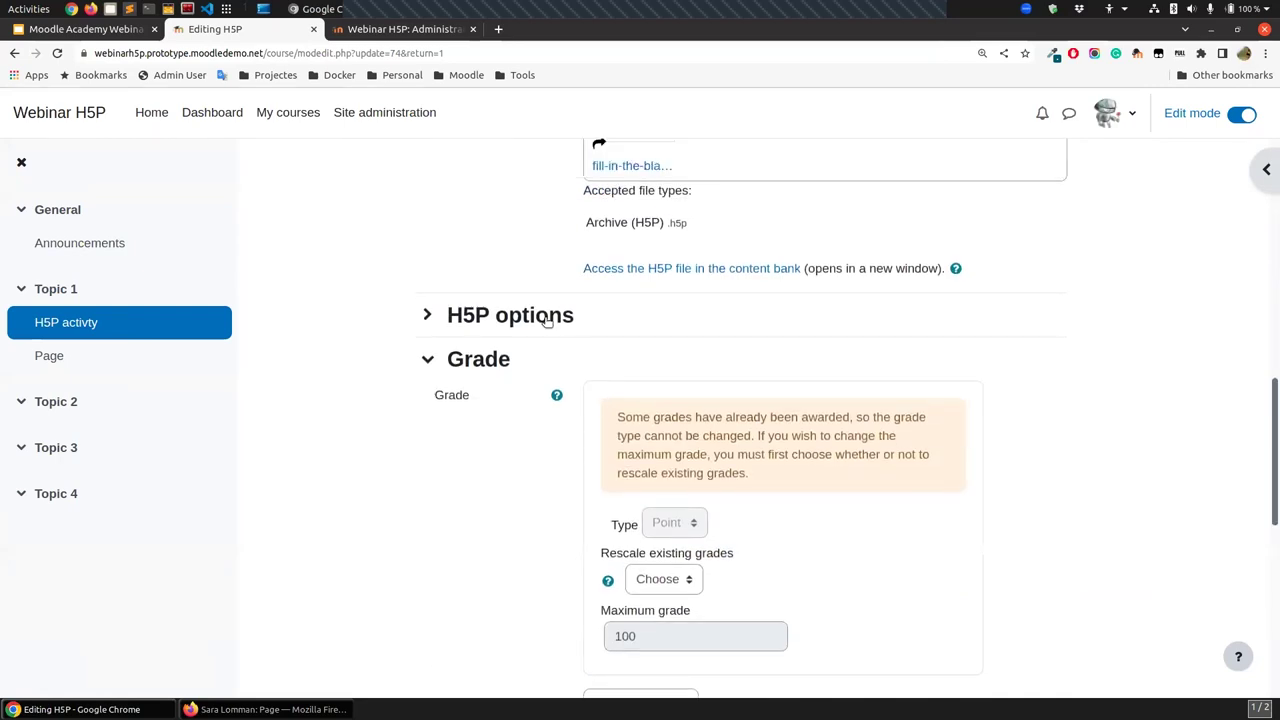
{"action": "left_click", "coordinate": [547, 318]}
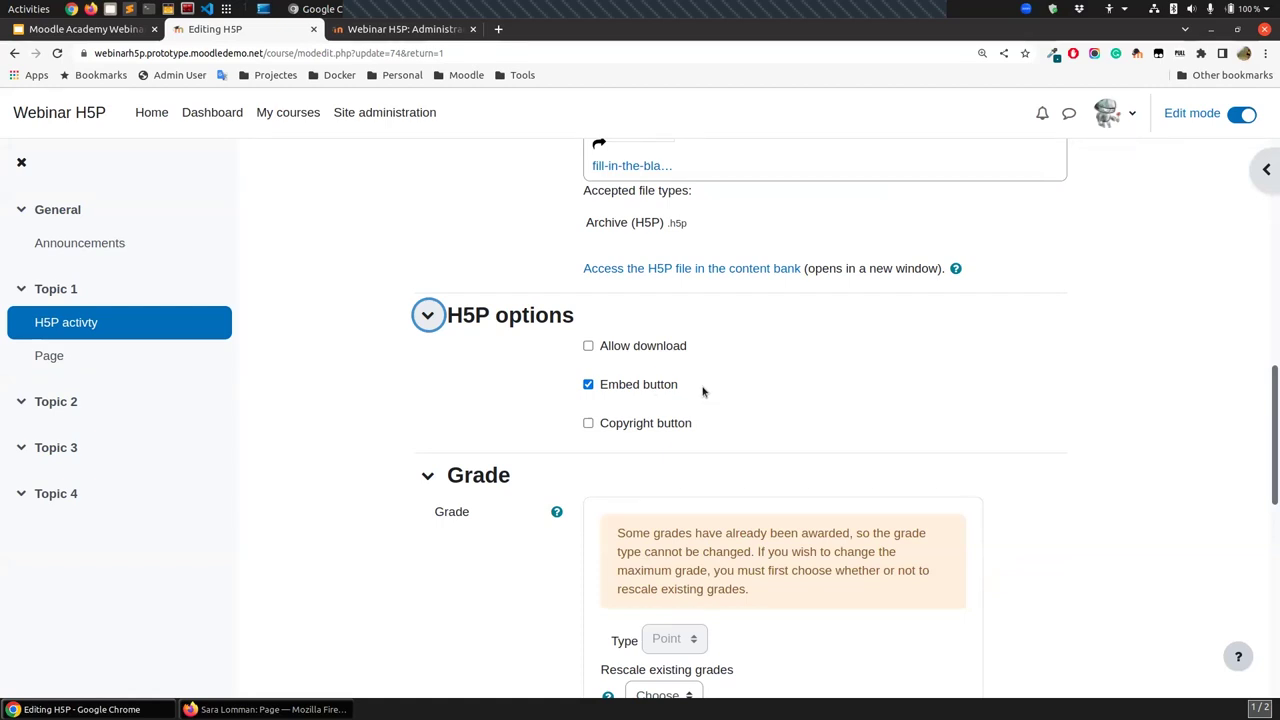
{"action": "scroll", "coordinate": [703, 391], "scroll_direction": "up", "scroll_amount": 1}
Step: Cancel the settings form without saving, returning to the Paris fill-in-the-words exercise
{"action": "scroll", "coordinate": [692, 459], "scroll_direction": "down", "scroll_amount": 1}
{"action": "scroll", "coordinate": [692, 459], "scroll_direction": "down", "scroll_amount": 10}
{"action": "left_click", "coordinate": [893, 578]}
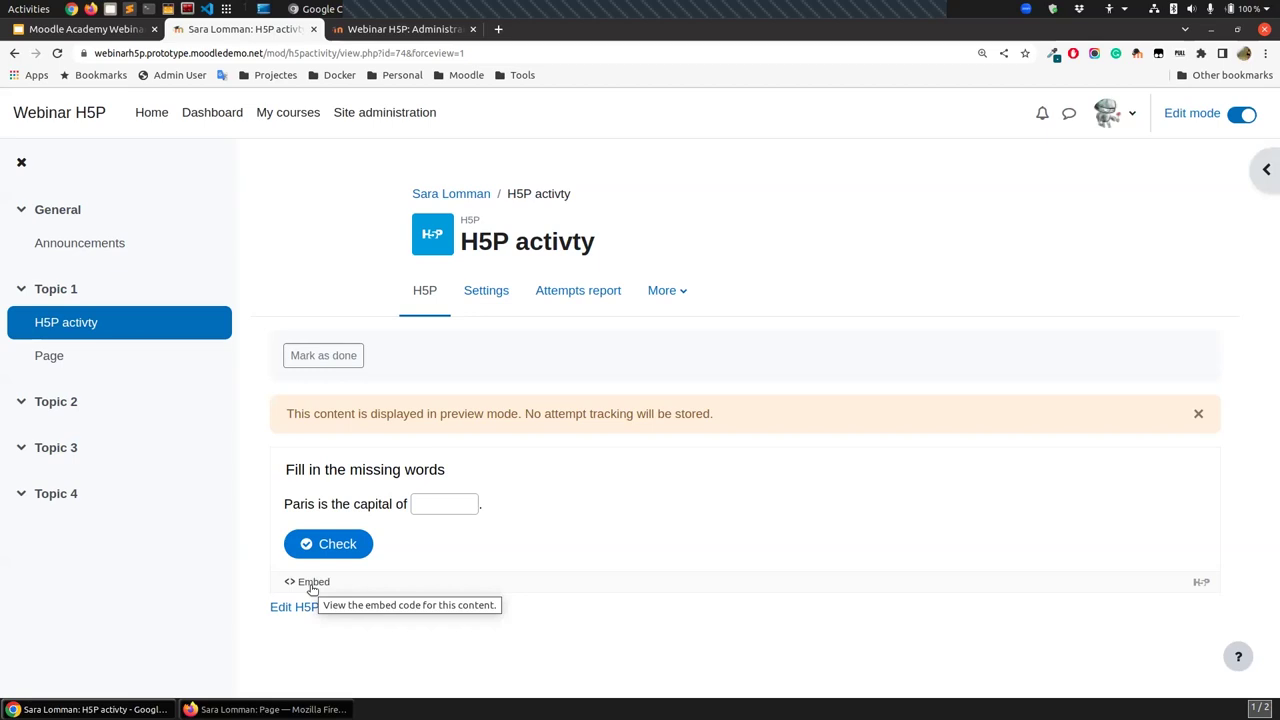
{"action": "left_click", "coordinate": [311, 582]}
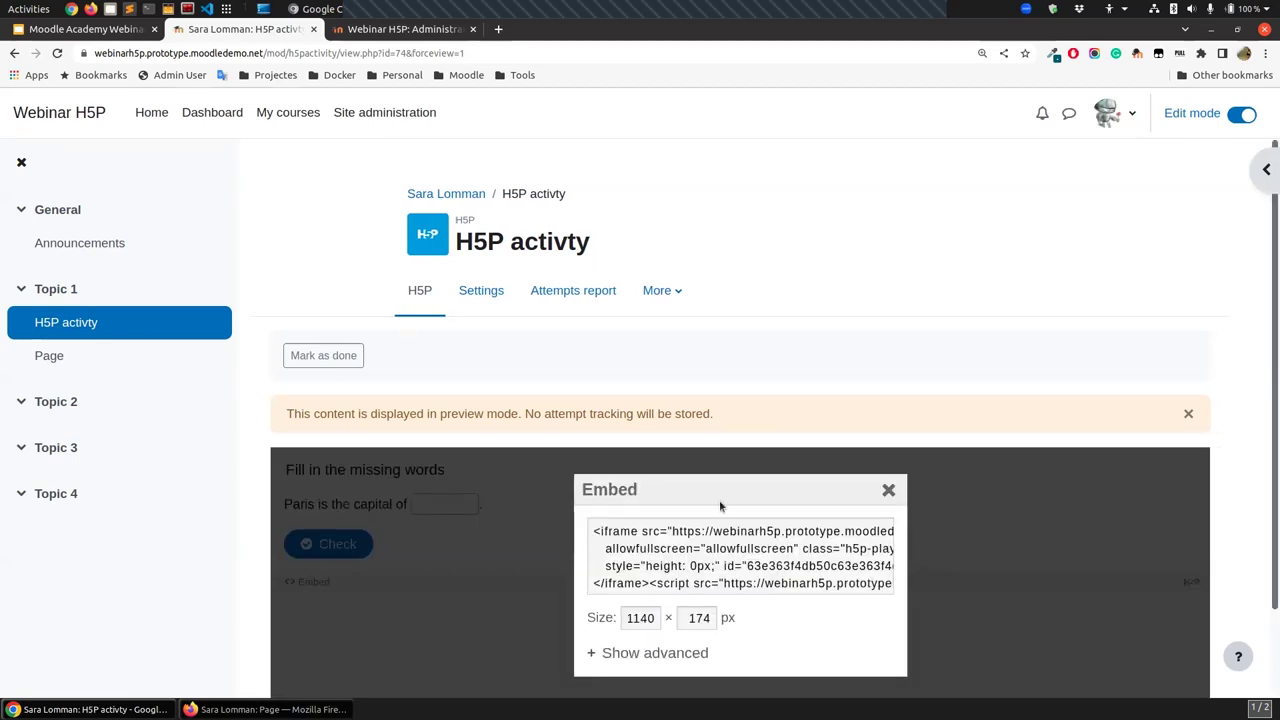
{"action": "scroll", "coordinate": [720, 506], "scroll_direction": "down", "scroll_amount": 2}
{"action": "left_click", "coordinate": [672, 432]}
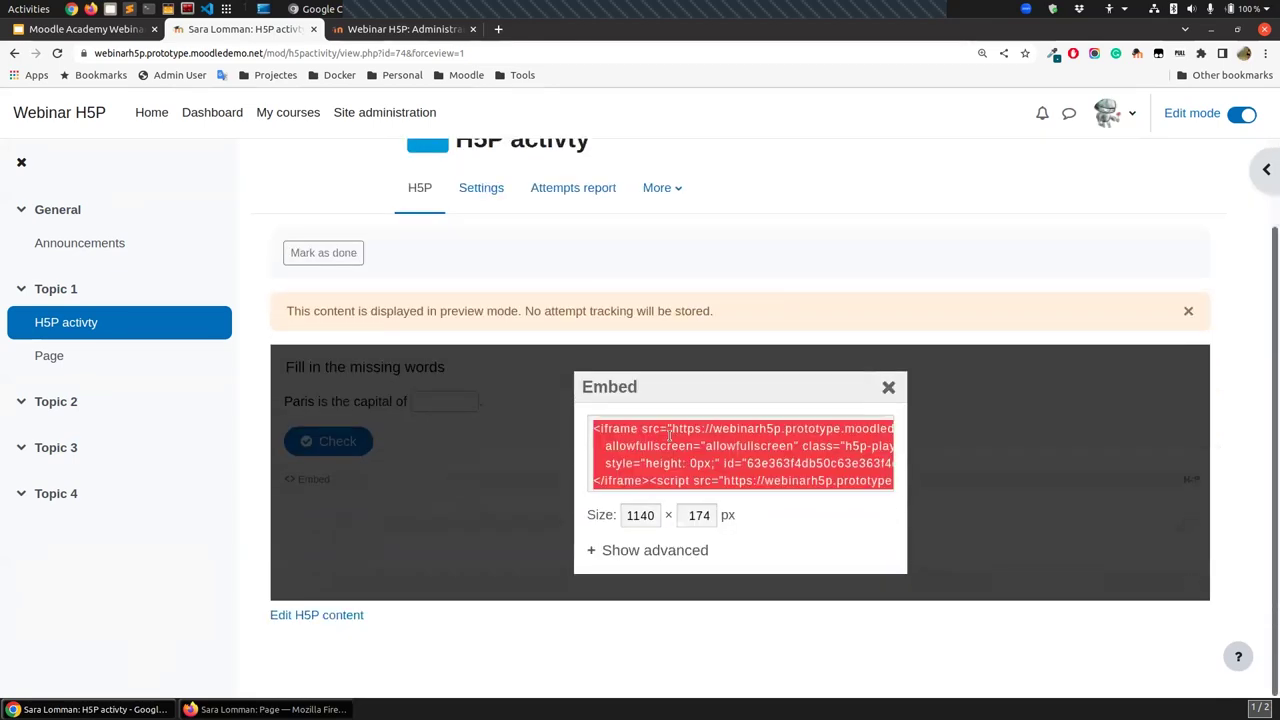
{"action": "left_click", "coordinate": [590, 429]}
{"action": "left_click", "coordinate": [888, 388]}
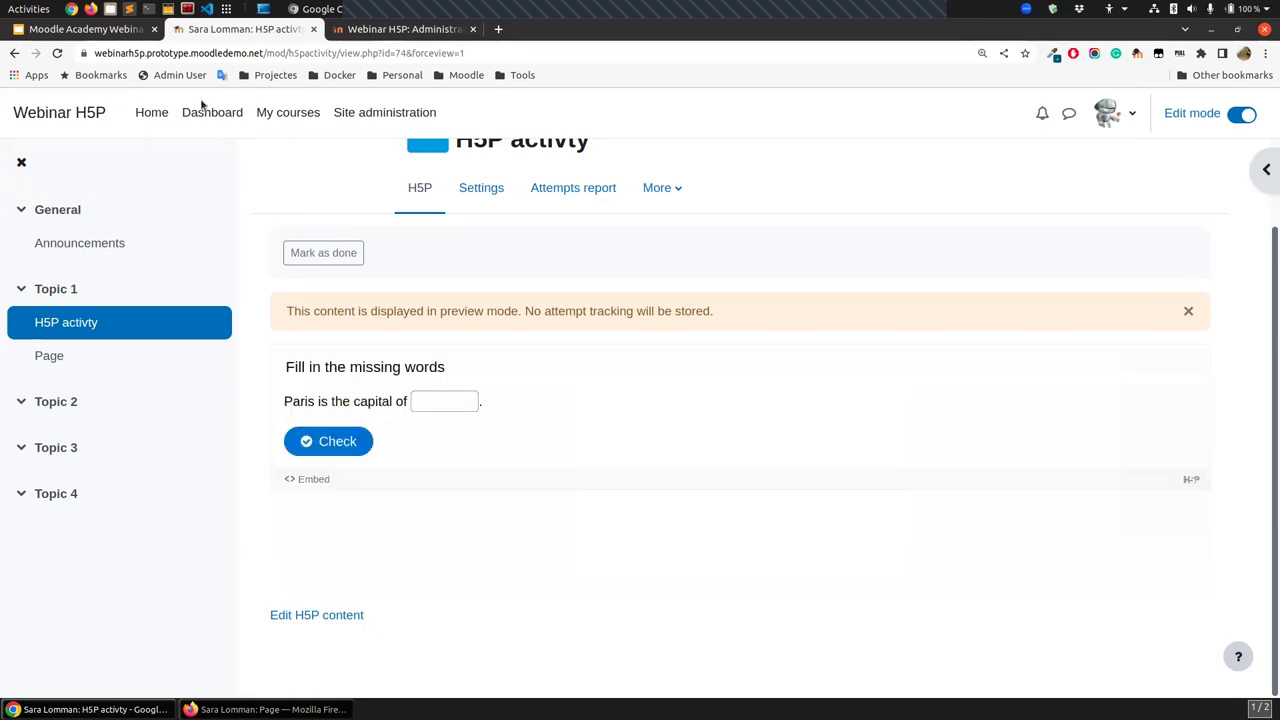
{"action": "left_click", "coordinate": [120, 29]}
Step: Delete the fill-in-the-blanks-22.h5p package from the settings and select Capitals from the content bank
{"action": "left_click", "coordinate": [492, 188]}
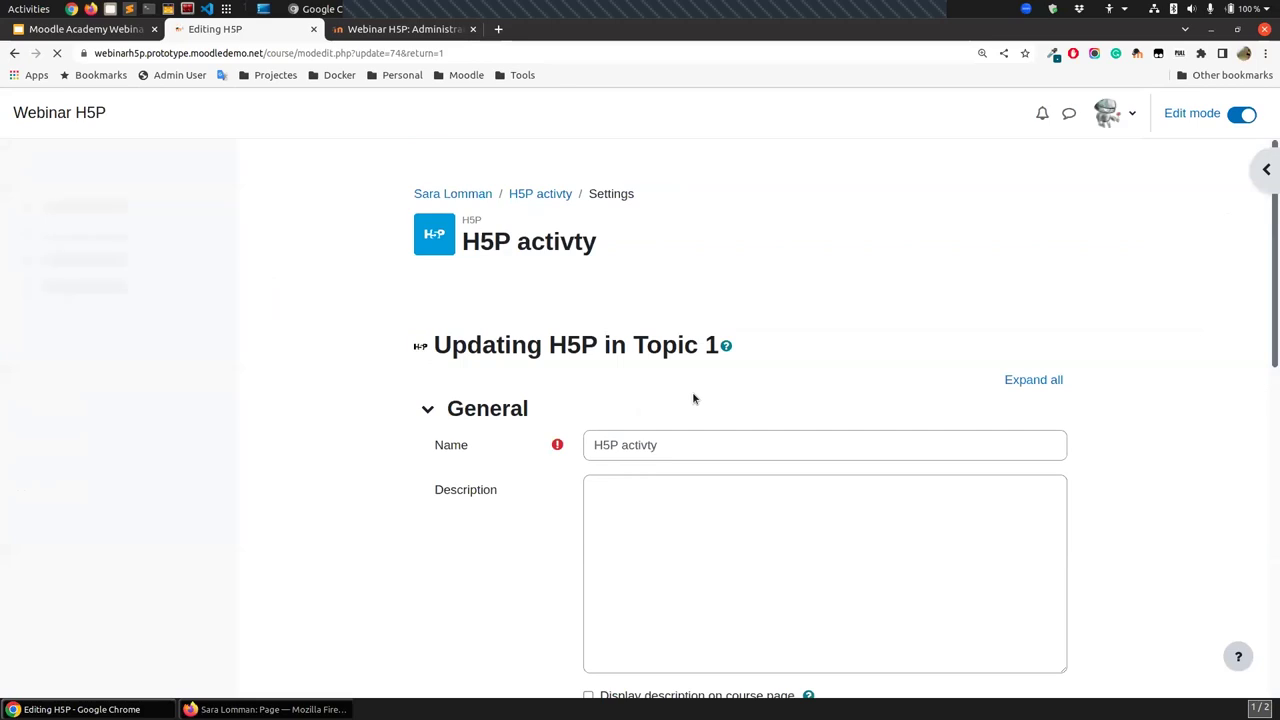
{"action": "scroll", "coordinate": [695, 397], "scroll_direction": "down", "scroll_amount": 5}
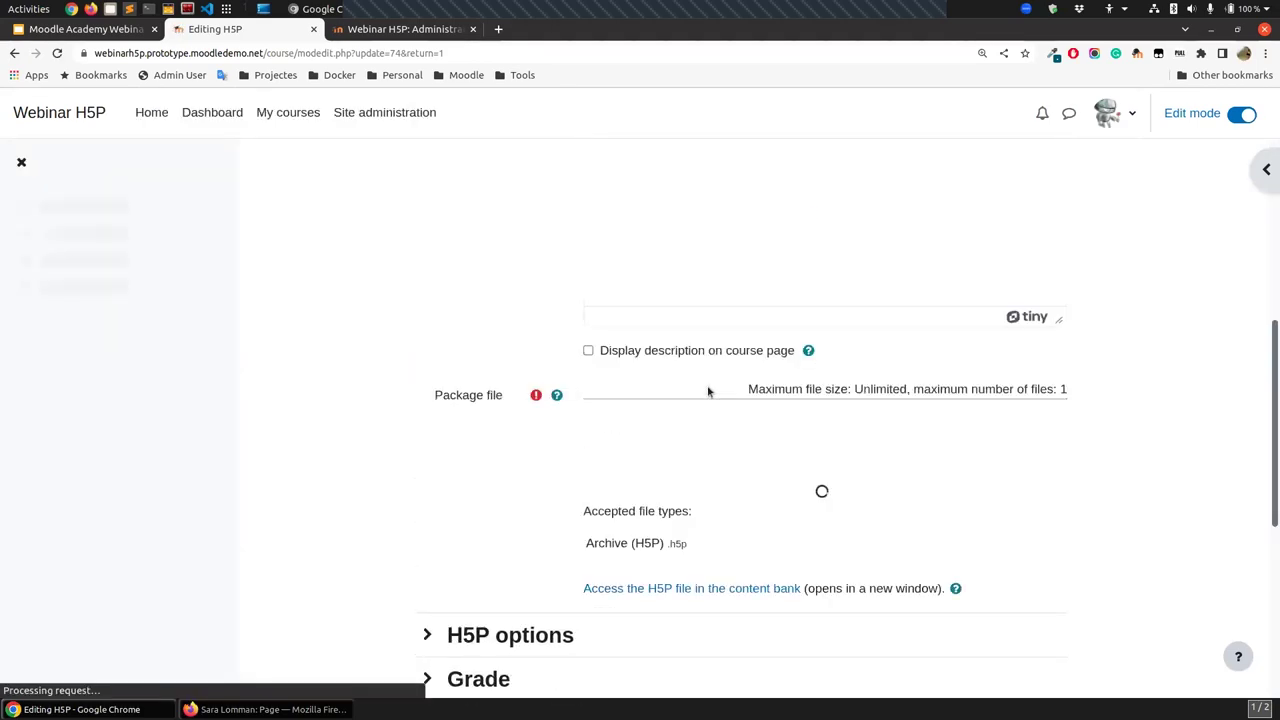
{"action": "scroll", "coordinate": [727, 375], "scroll_direction": "down", "scroll_amount": 2}
{"action": "left_click", "coordinate": [636, 265]}
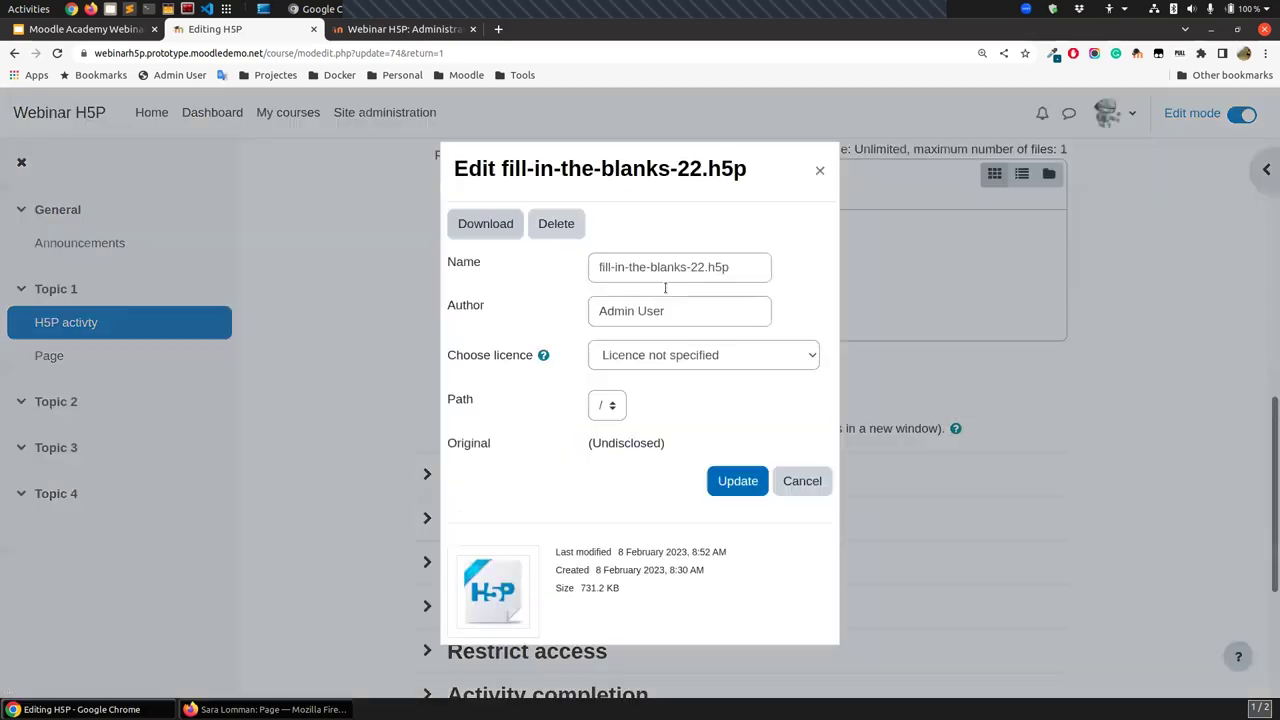
{"action": "left_click", "coordinate": [556, 224]}
{"action": "left_click", "coordinate": [606, 437]}
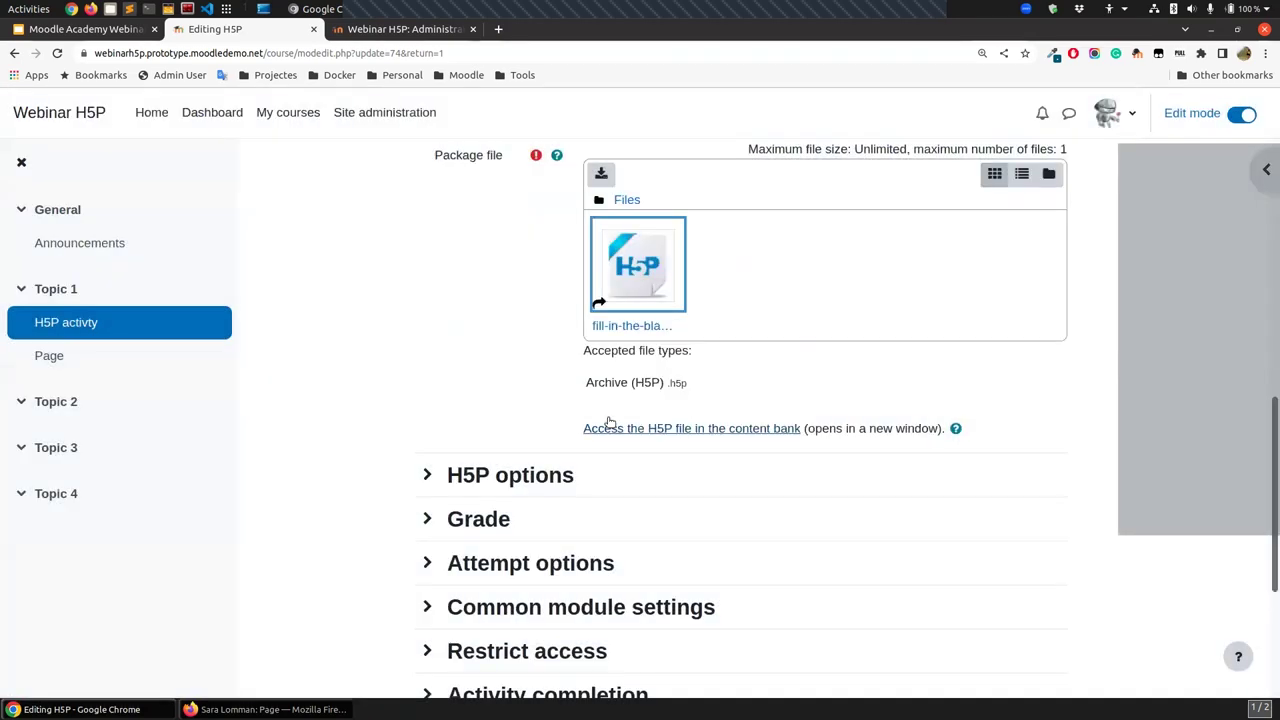
{"action": "left_click", "coordinate": [601, 176]}
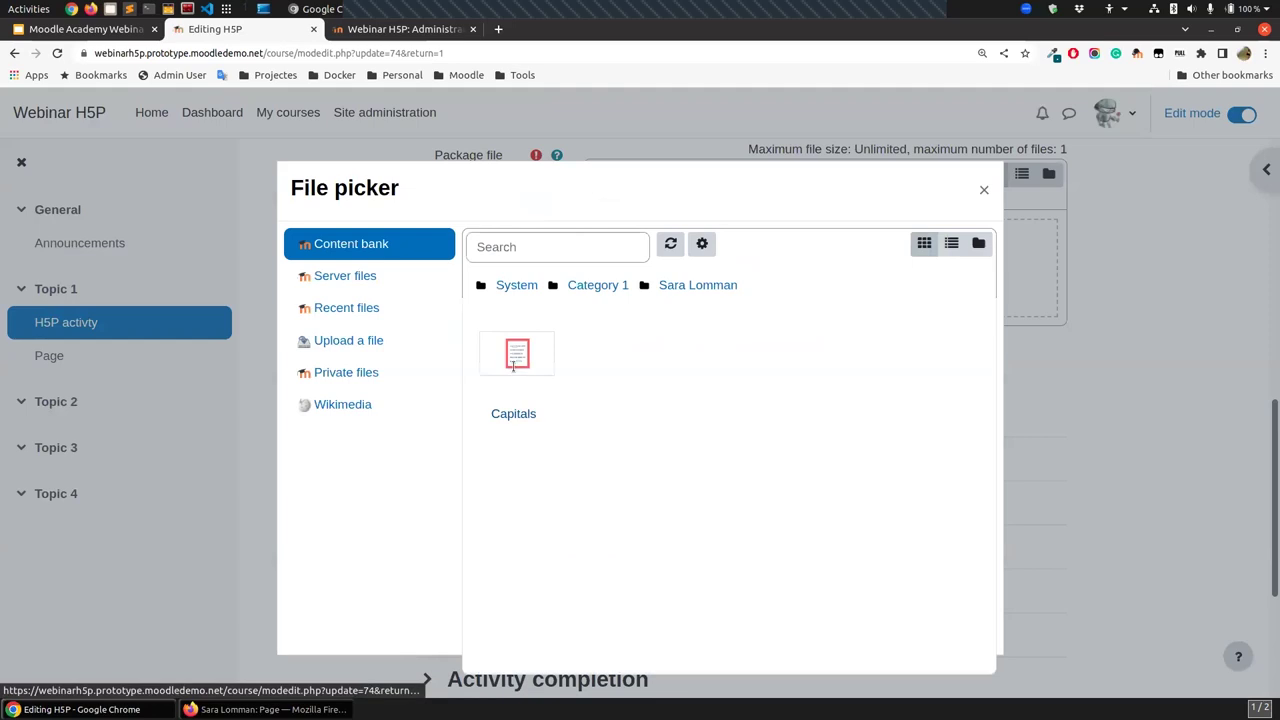
{"action": "left_click", "coordinate": [517, 362]}
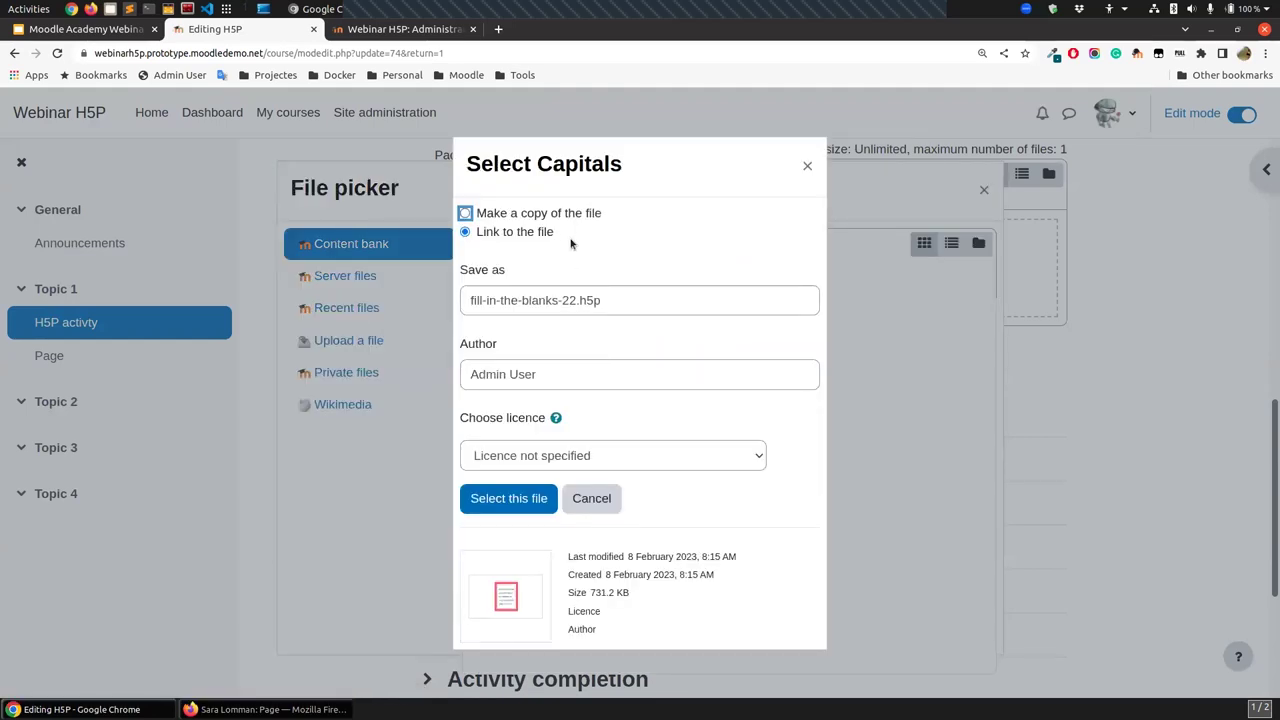